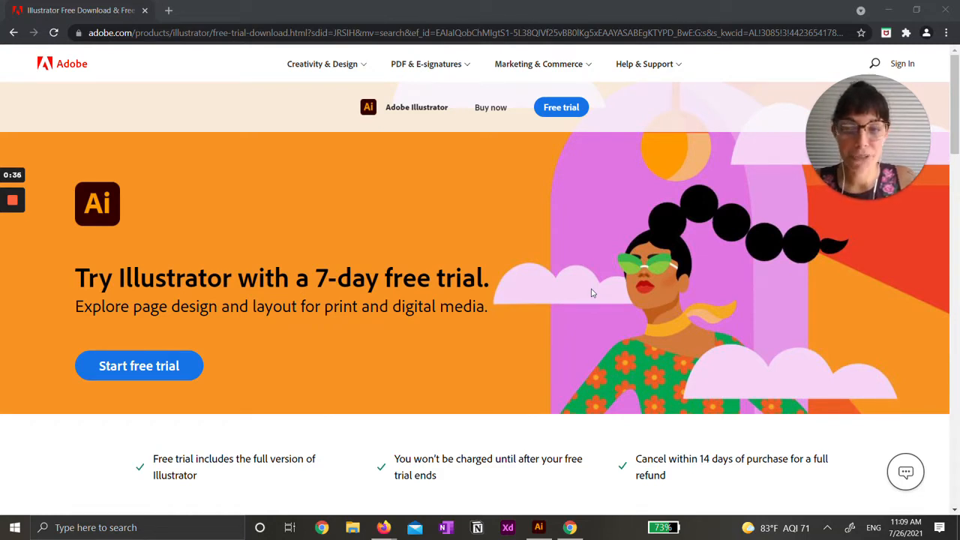
- Switch to Illustrator and select the printable-area border, and then the maximum printable area text line in the Glowforge template
{"action": "left_click", "coordinate": [539, 528]}
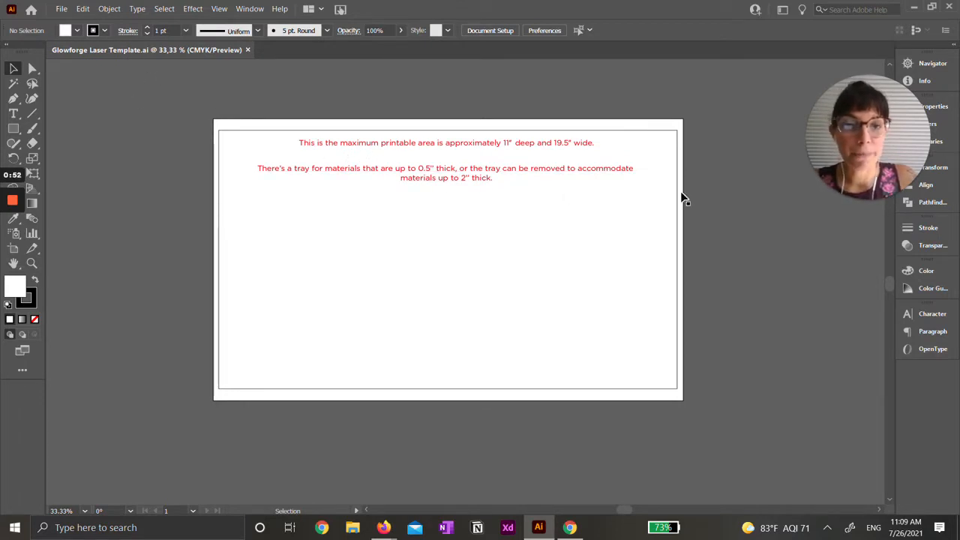
{"action": "left_click_drag", "start_coordinate": [842, 132], "coordinate": [794, 119]}
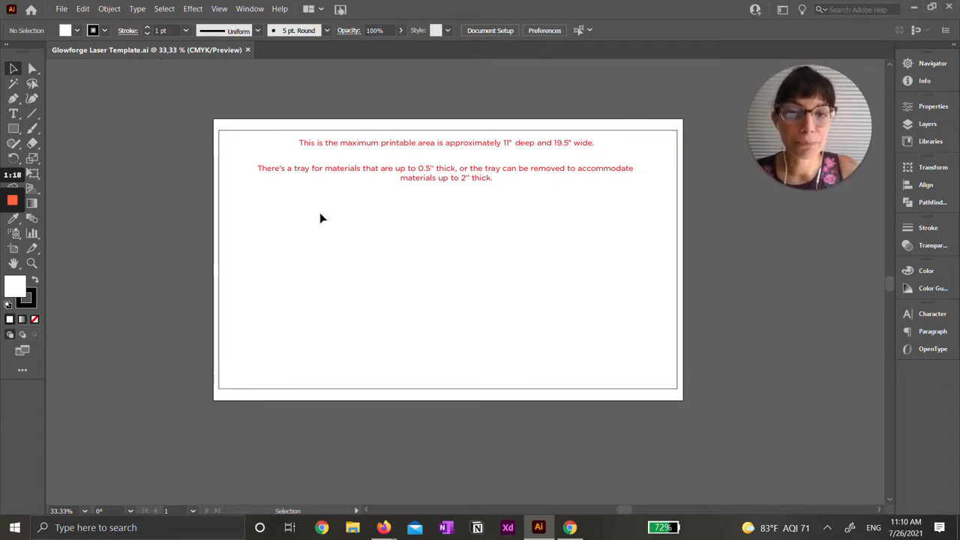
{"action": "left_click", "coordinate": [638, 133]}
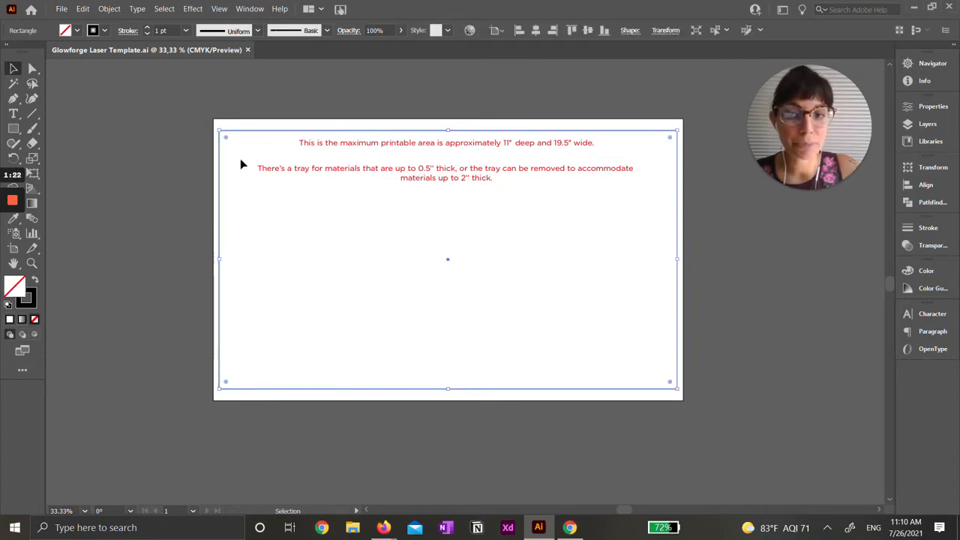
{"action": "left_click", "coordinate": [451, 145]}
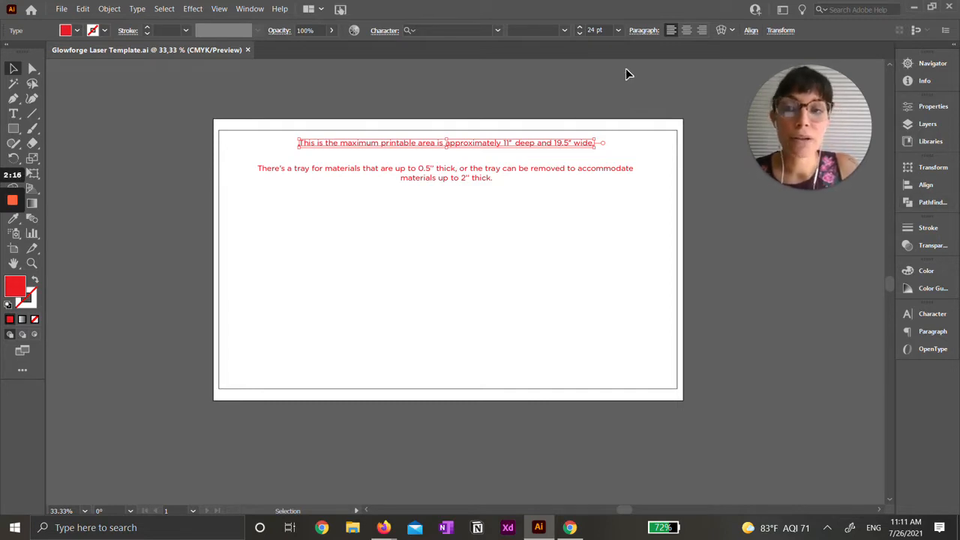
- Review the selected text's properties, the document's layers and the available library assets
{"action": "left_click", "coordinate": [933, 106]}
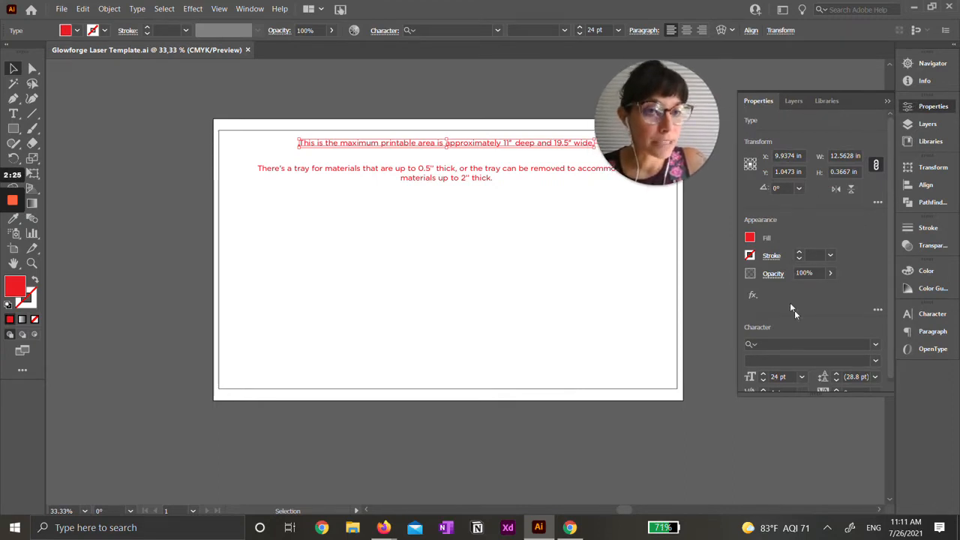
{"action": "left_click", "coordinate": [799, 102]}
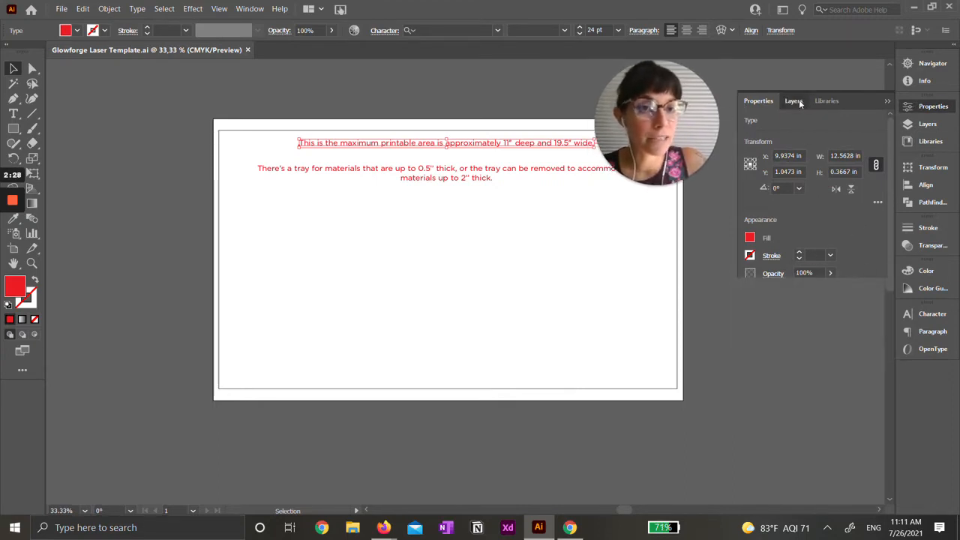
{"action": "left_click", "coordinate": [799, 103]}
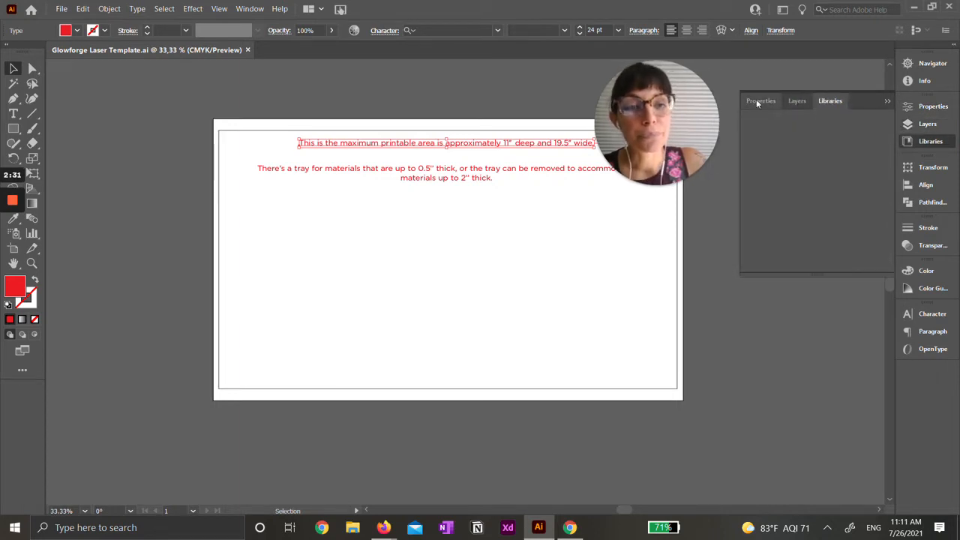
{"action": "left_click", "coordinate": [798, 101]}
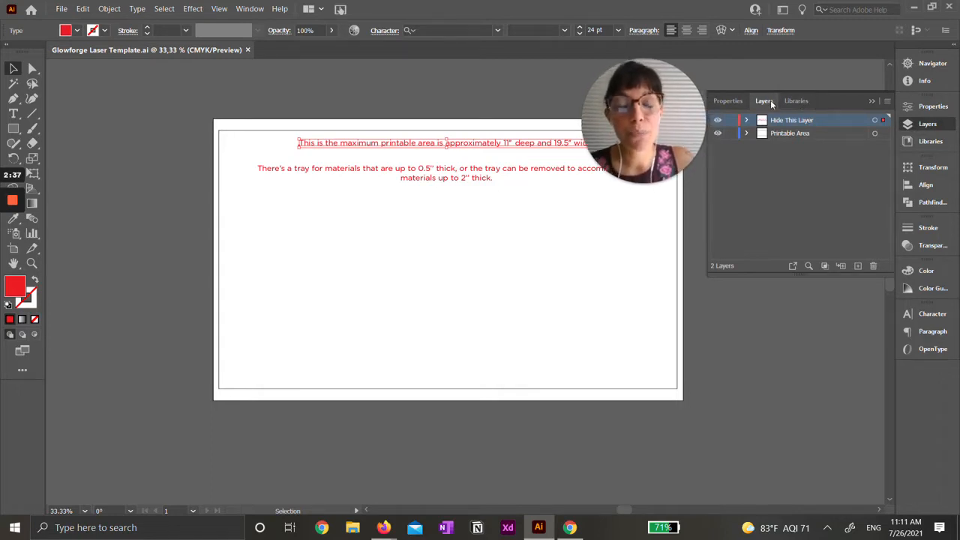
{"action": "left_click", "coordinate": [772, 103]}
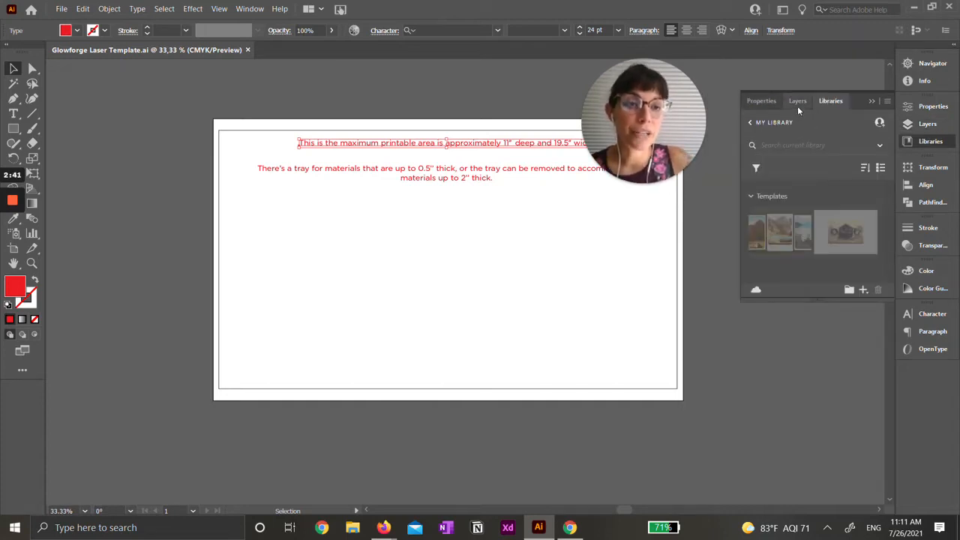
{"action": "left_click", "coordinate": [798, 104]}
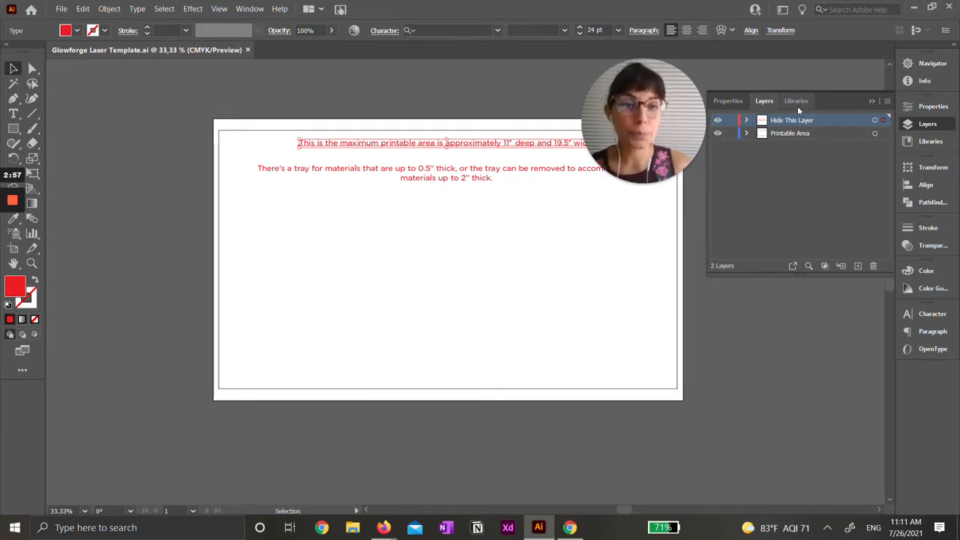
{"action": "left_click", "coordinate": [871, 101]}
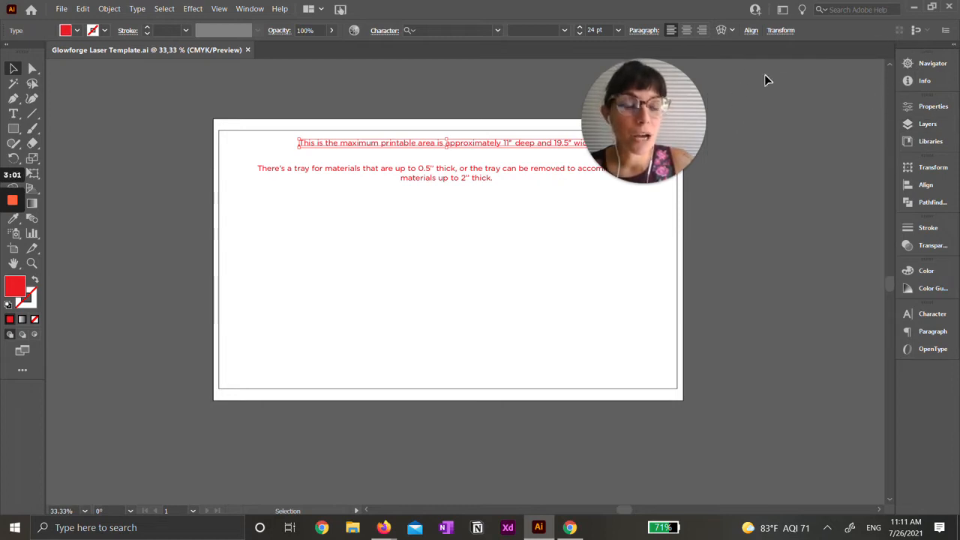
- Bring up the Align options and review them together with the Transform and Pathfinder options
{"action": "left_click", "coordinate": [259, 10]}
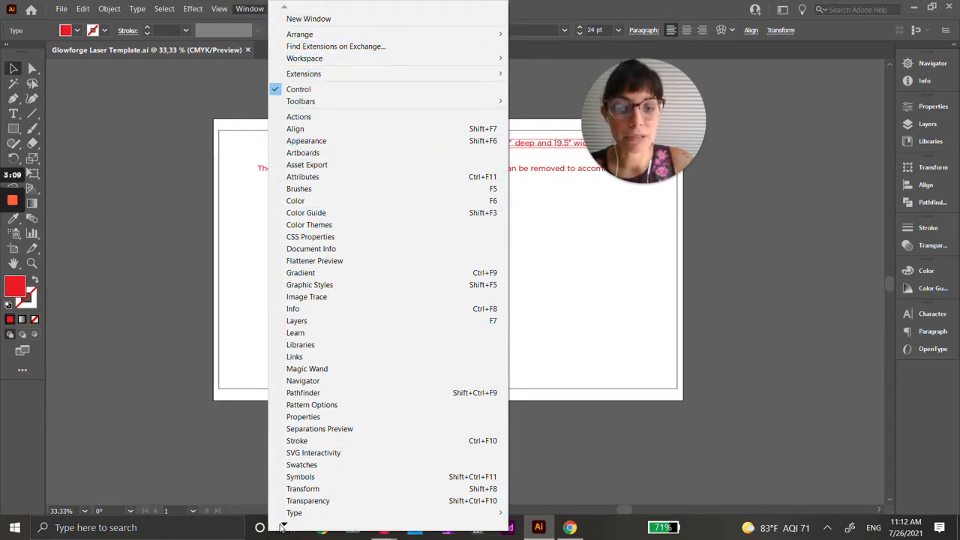
{"action": "mouse_move", "coordinate": [283, 525]}
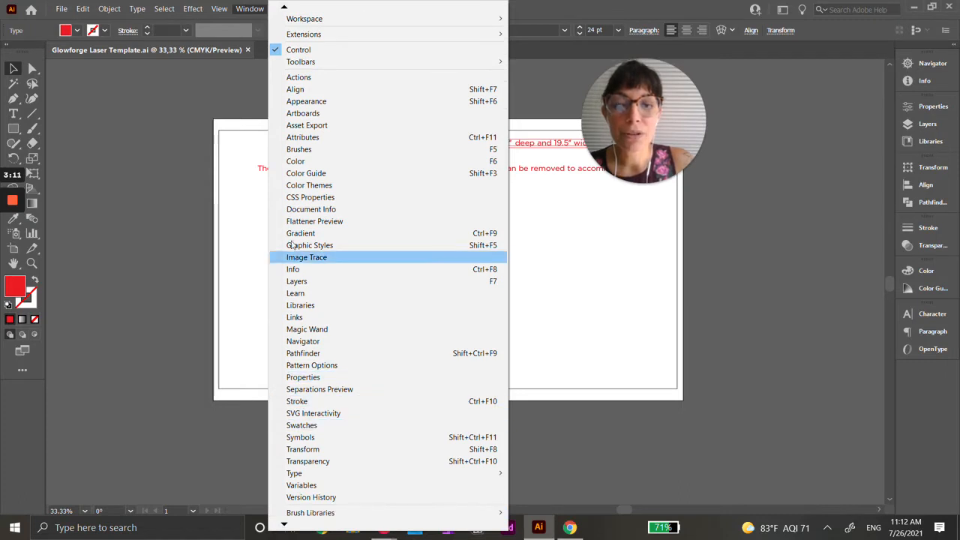
{"action": "left_click", "coordinate": [307, 89]}
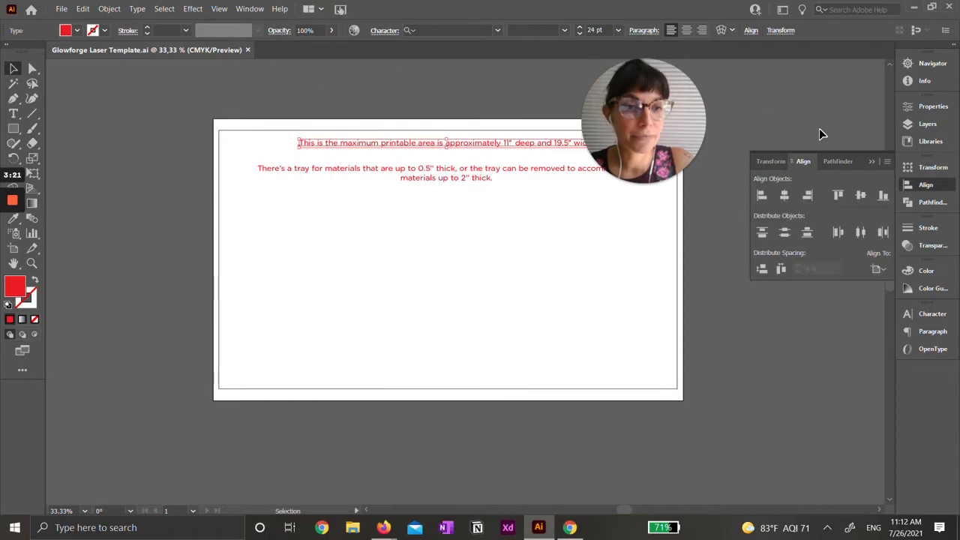
{"action": "left_click", "coordinate": [803, 166]}
{"action": "left_click", "coordinate": [938, 185]}
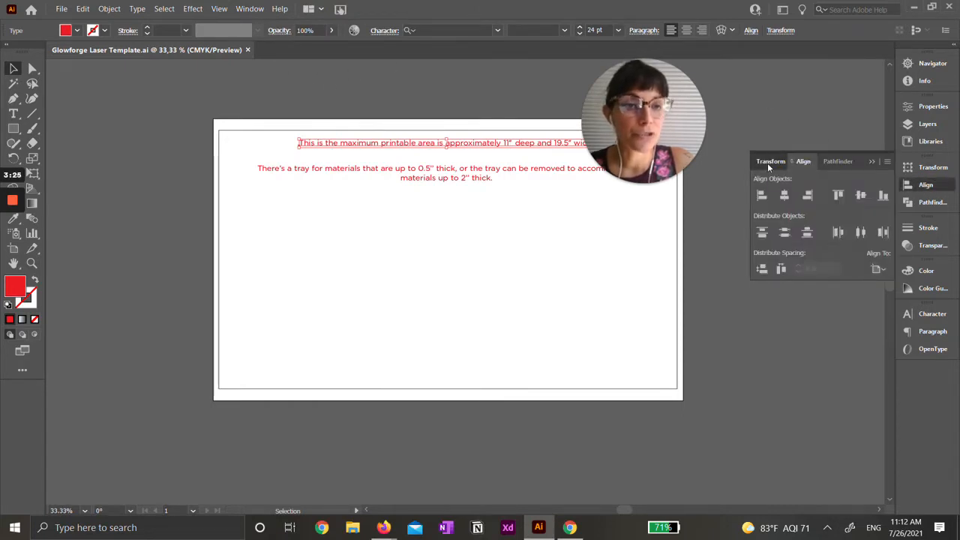
{"action": "left_click", "coordinate": [768, 163]}
{"action": "left_click", "coordinate": [844, 161]}
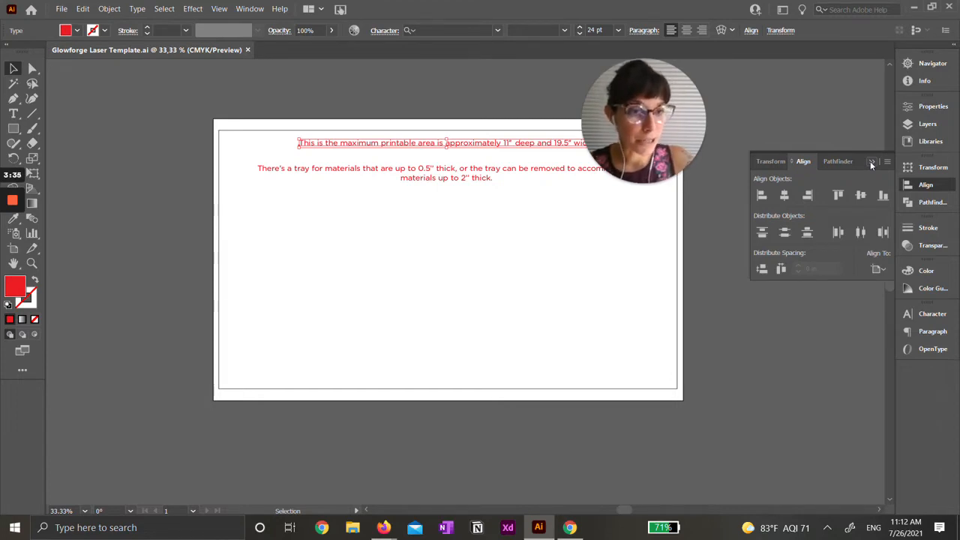
{"action": "left_click", "coordinate": [871, 162]}
- Review the Stroke options and the Color and Color Guide options for the selected text
{"action": "left_click", "coordinate": [246, 10]}
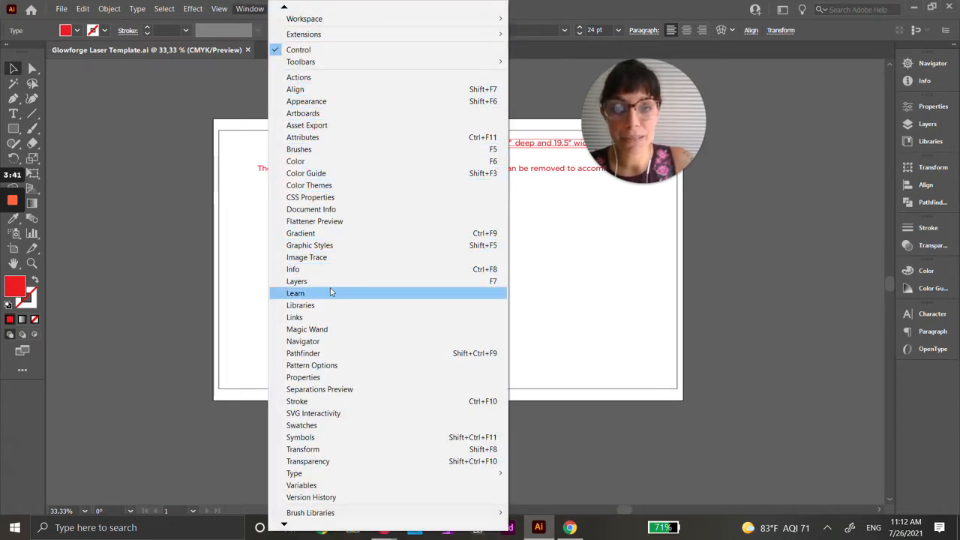
{"action": "left_click", "coordinate": [339, 404]}
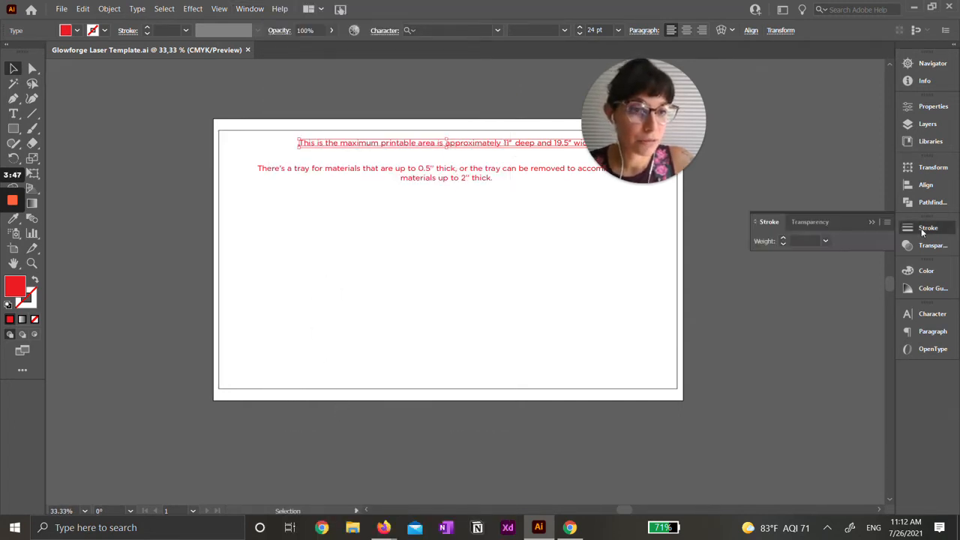
{"action": "left_click", "coordinate": [240, 9]}
{"action": "left_click", "coordinate": [318, 159]}
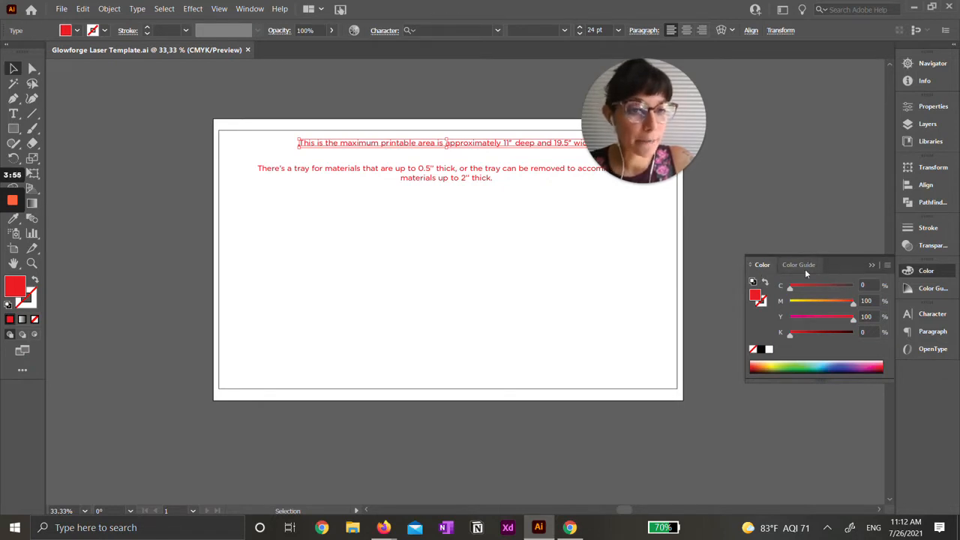
{"action": "left_click", "coordinate": [805, 268]}
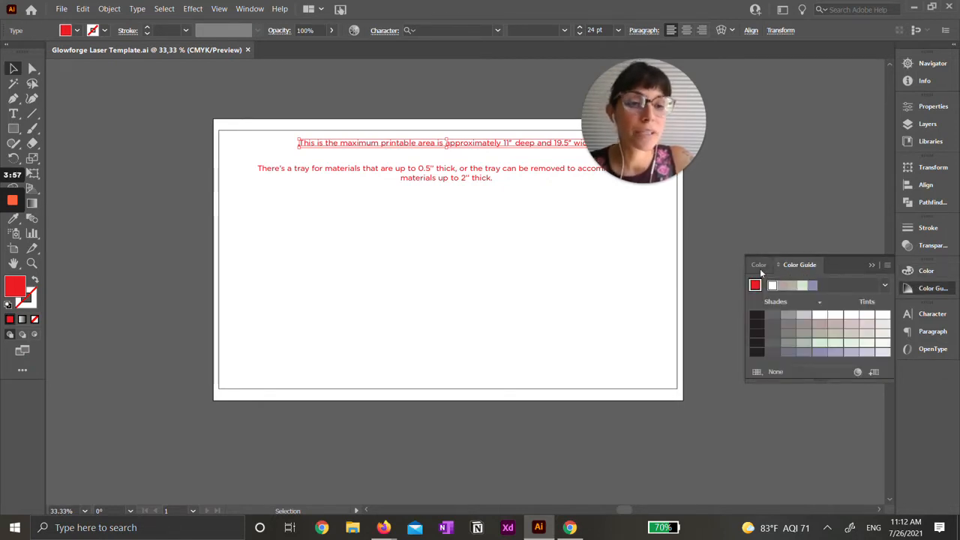
{"action": "left_click", "coordinate": [760, 267]}
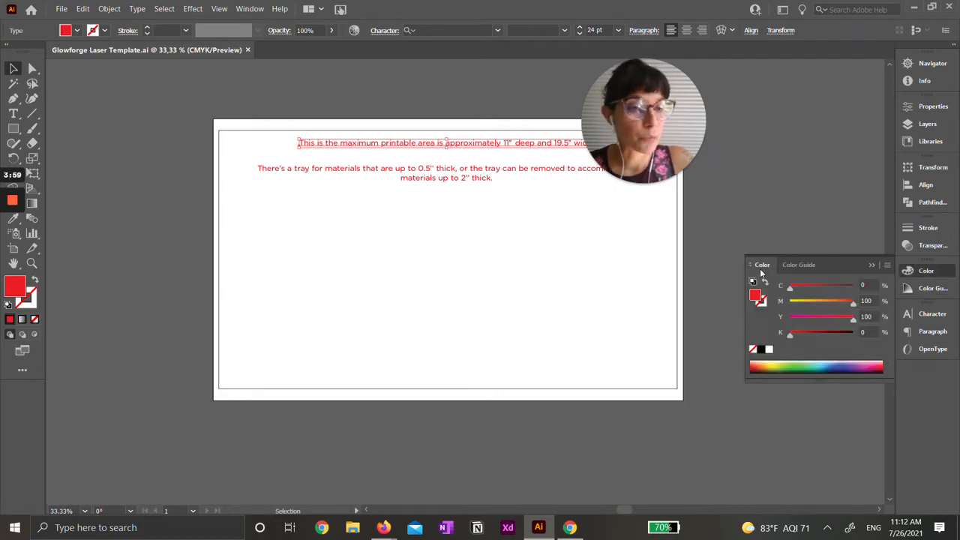
{"action": "left_click", "coordinate": [874, 265]}
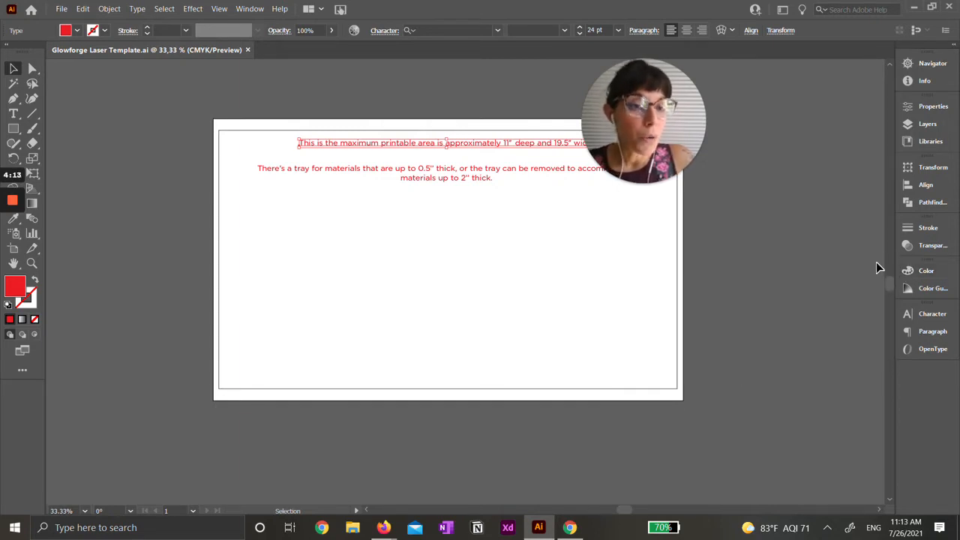
- Review the Character settings of the selected text, including the available fonts, font size and leading choices
{"action": "left_click", "coordinate": [248, 8]}
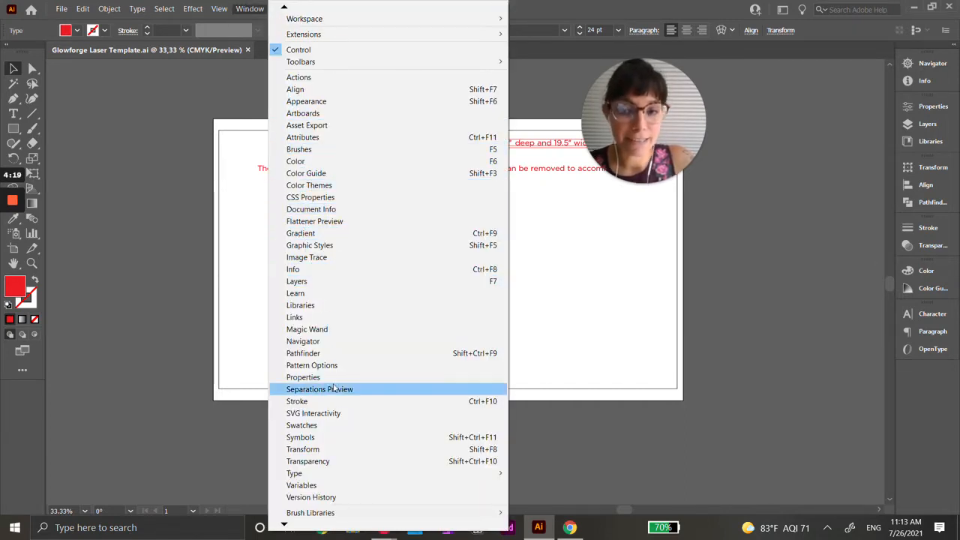
{"action": "mouse_move", "coordinate": [326, 480]}
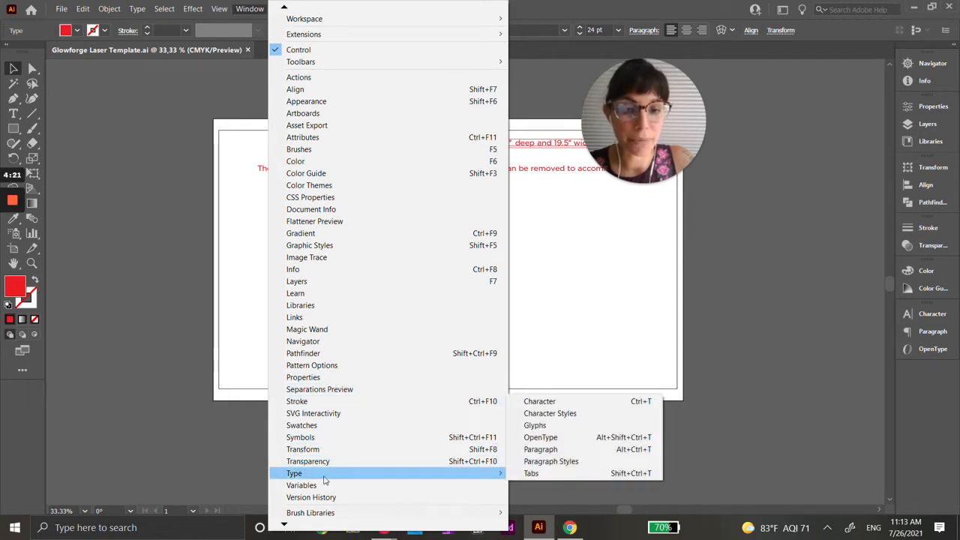
{"action": "left_click", "coordinate": [598, 405]}
{"action": "left_click", "coordinate": [772, 309]}
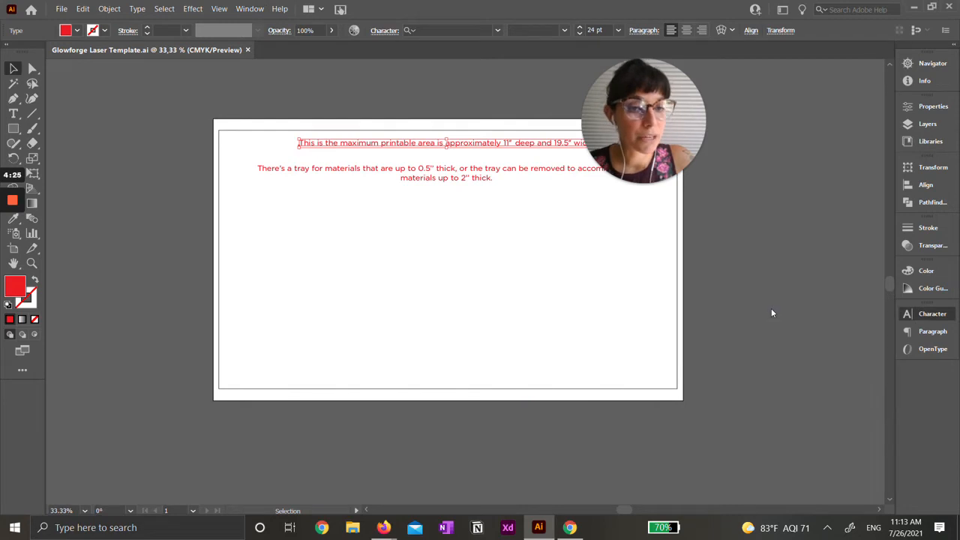
{"action": "left_click", "coordinate": [922, 313]}
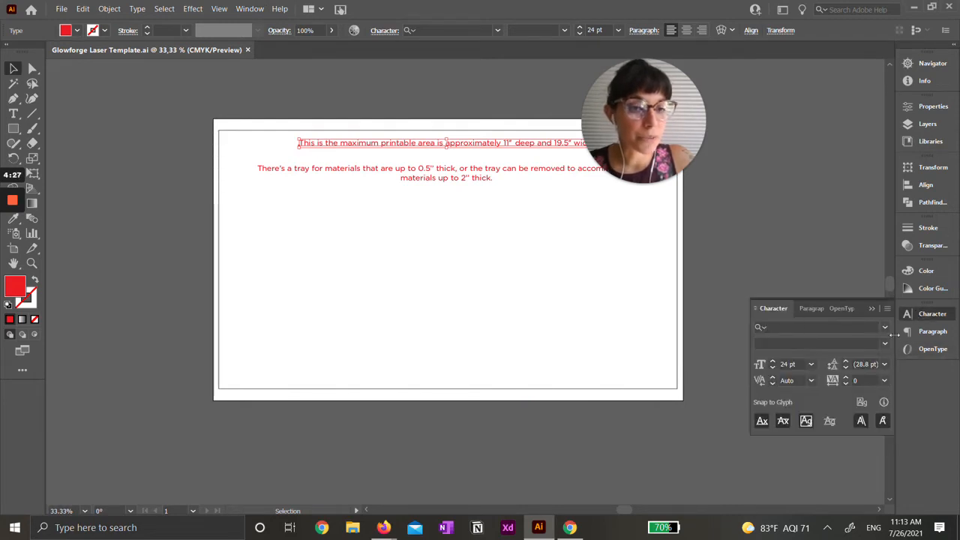
{"action": "left_click", "coordinate": [886, 327]}
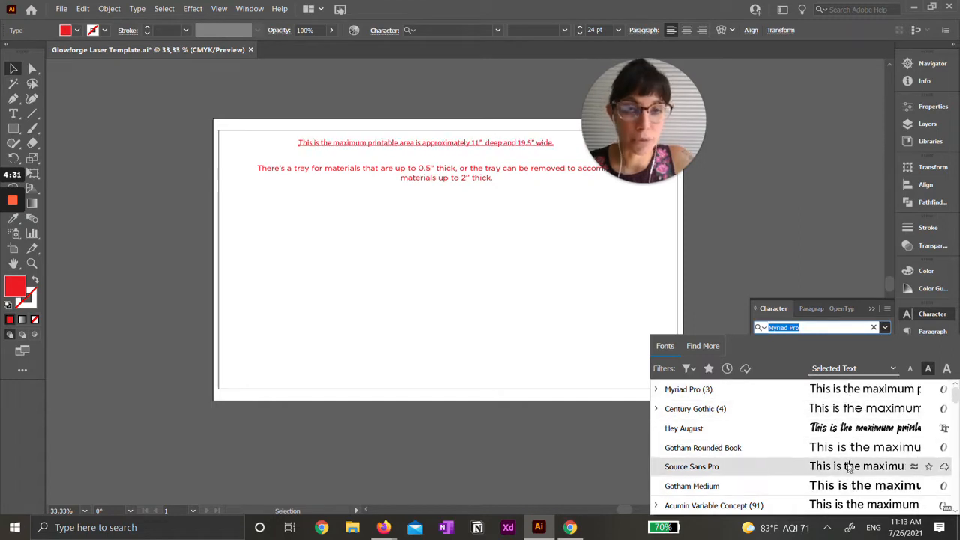
{"action": "left_click", "coordinate": [884, 328]}
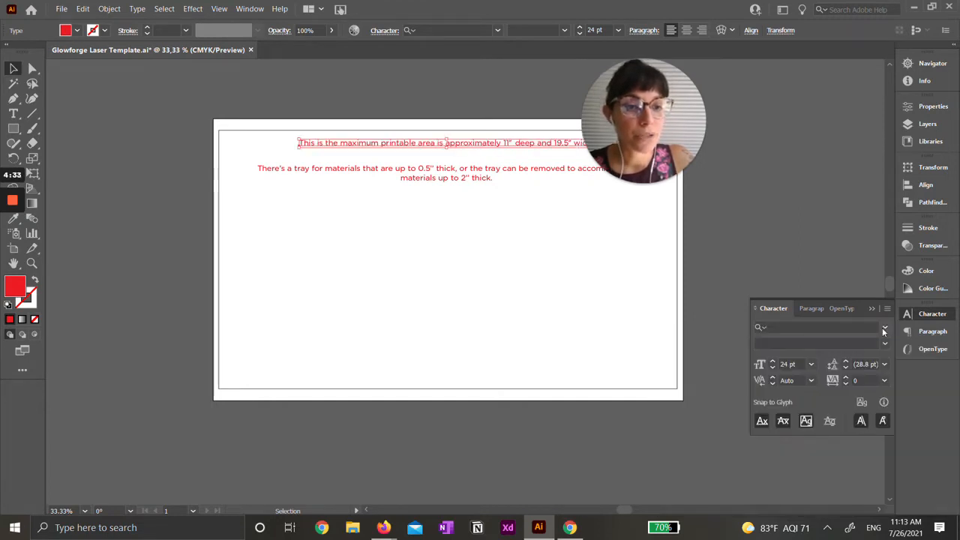
{"action": "left_click", "coordinate": [813, 364]}
{"action": "left_click", "coordinate": [812, 365]}
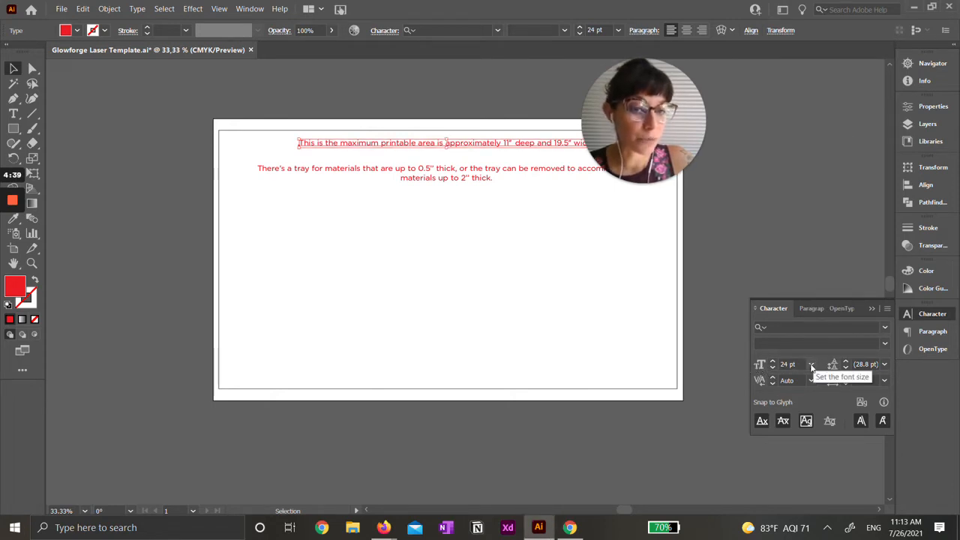
{"action": "left_click", "coordinate": [886, 366]}
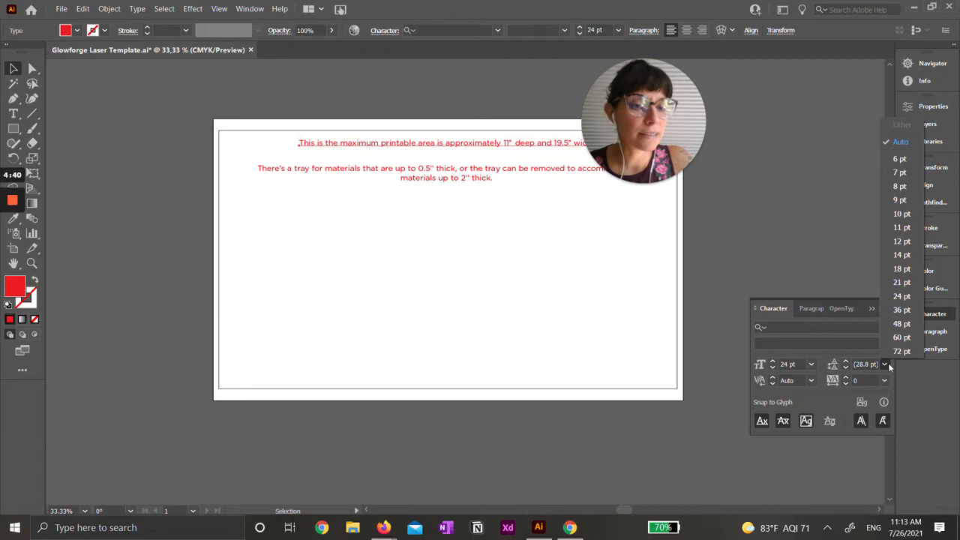
{"action": "left_click", "coordinate": [835, 371]}
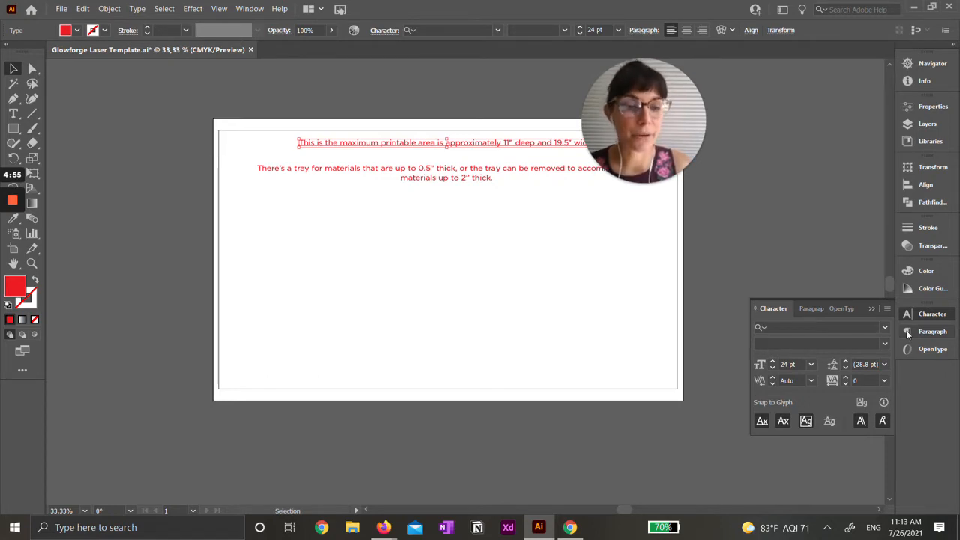
{"action": "left_click", "coordinate": [939, 312]}
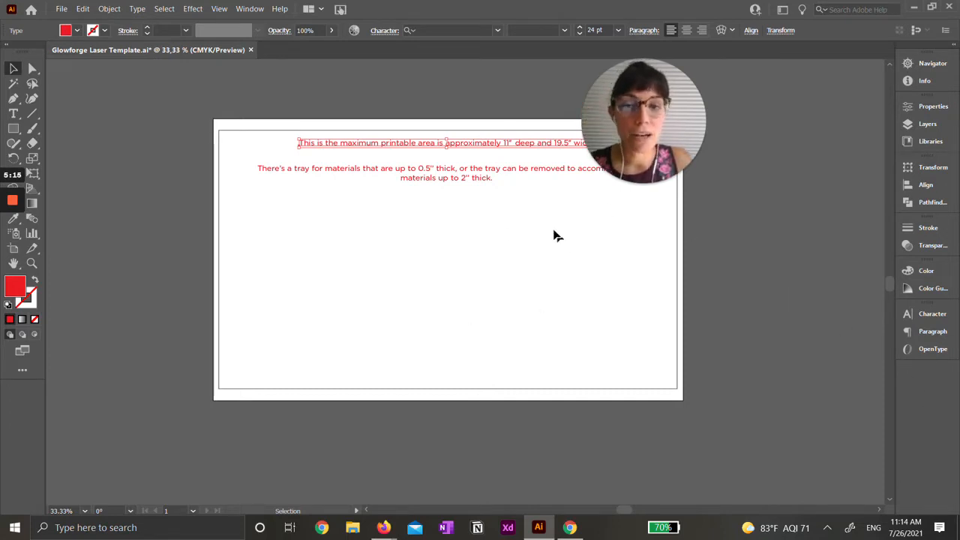
- Deselect the text line and hide the instruction text layer named Hide This Layer, leaving the Printable Area layer shown
{"action": "left_click", "coordinate": [503, 233]}
{"action": "left_click", "coordinate": [922, 124]}
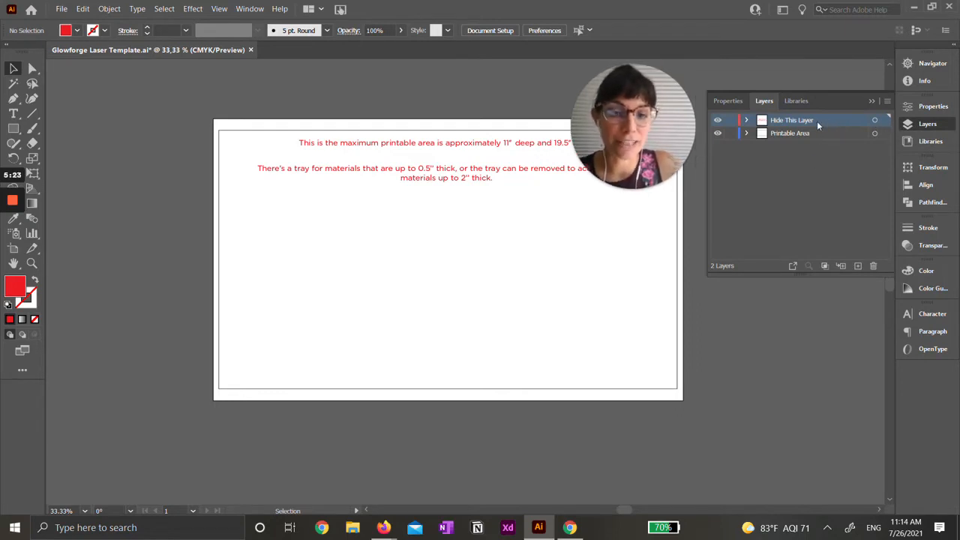
{"action": "left_click", "coordinate": [719, 121]}
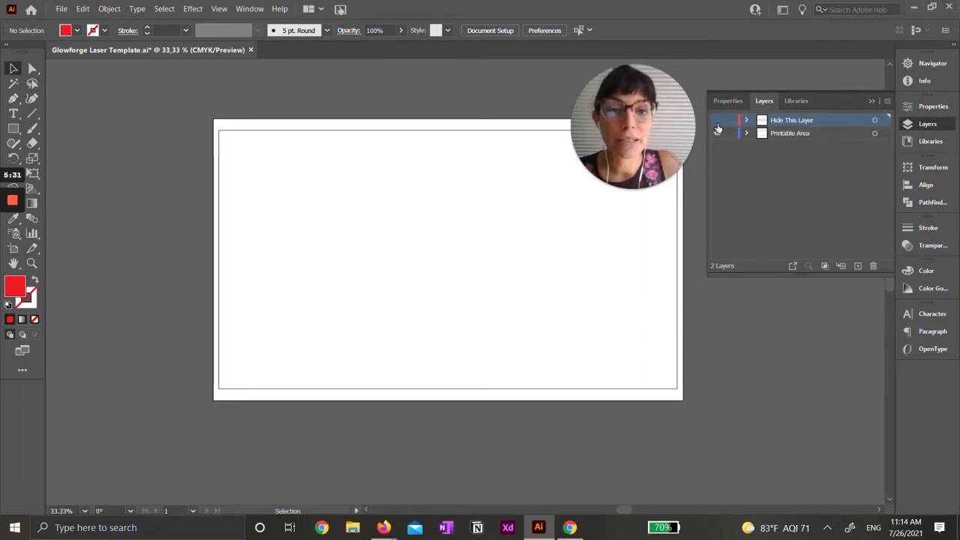
{"action": "left_click", "coordinate": [717, 125]}
{"action": "left_click", "coordinate": [716, 125]}
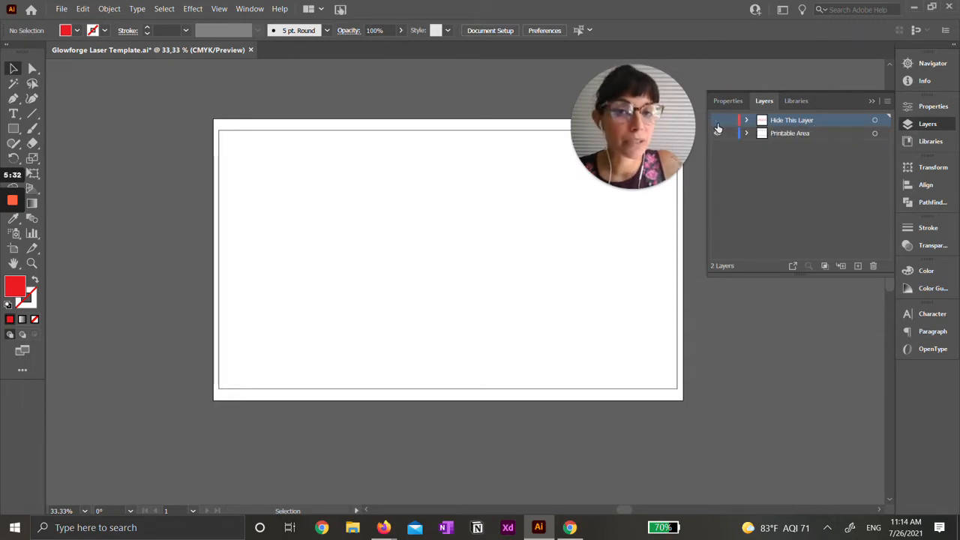
- Show and rehide the Hide This Layer layer, and hide and reshow the Printable Area layer, to compare their contents
{"action": "left_click", "coordinate": [718, 124]}
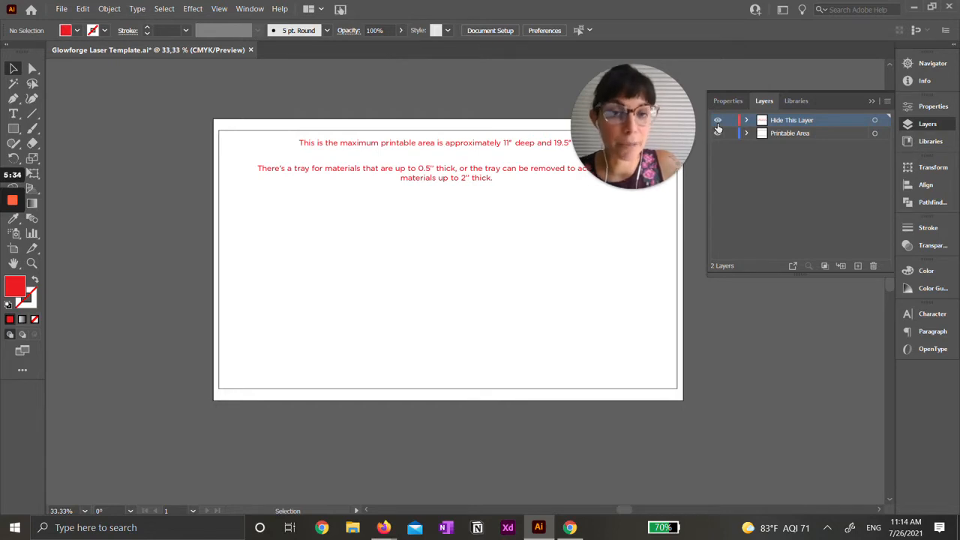
{"action": "left_click", "coordinate": [719, 124]}
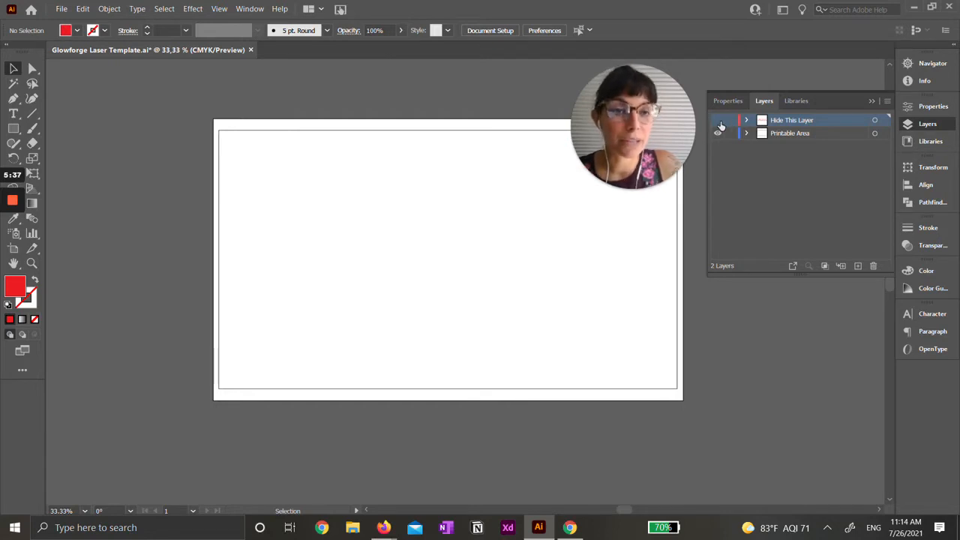
{"action": "left_click", "coordinate": [826, 132]}
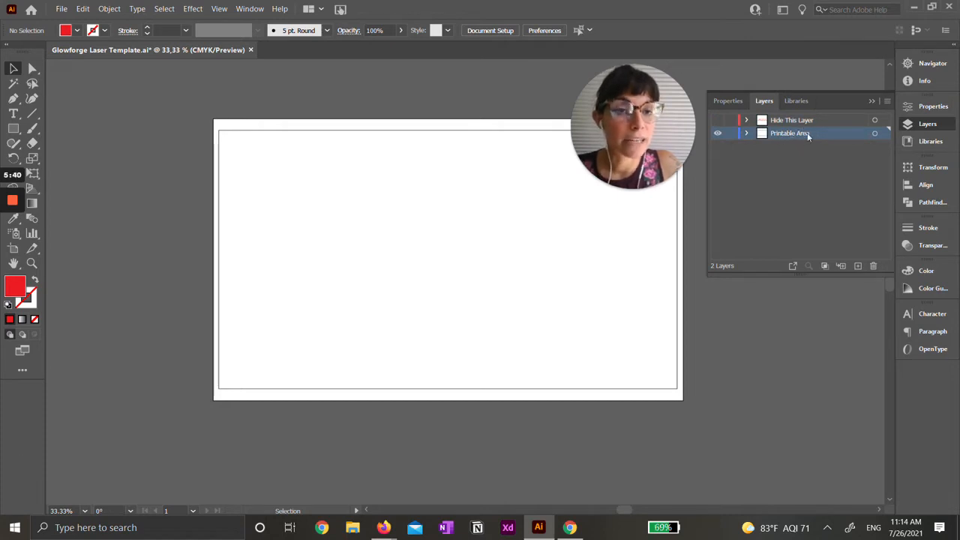
{"action": "key", "text": "ctrl+y"}
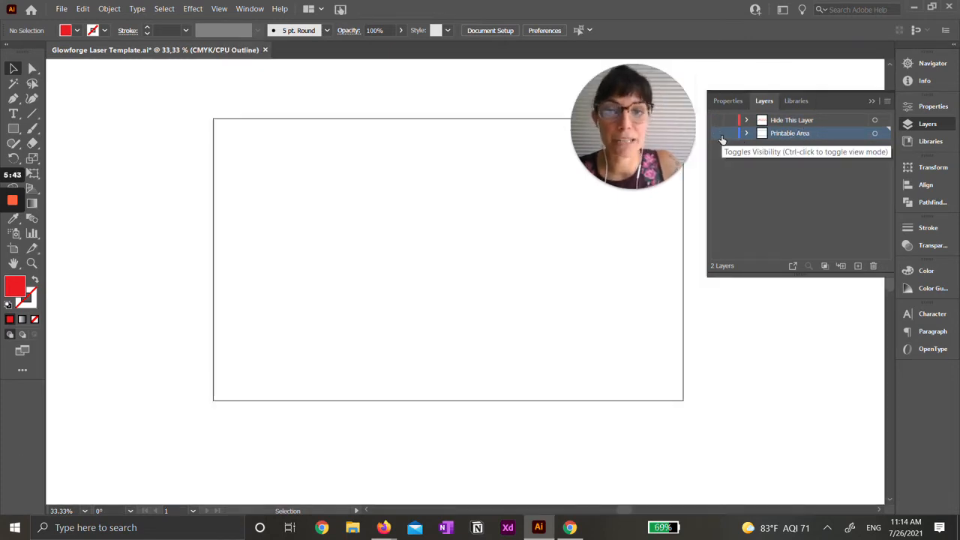
{"action": "left_click", "coordinate": [720, 135]}
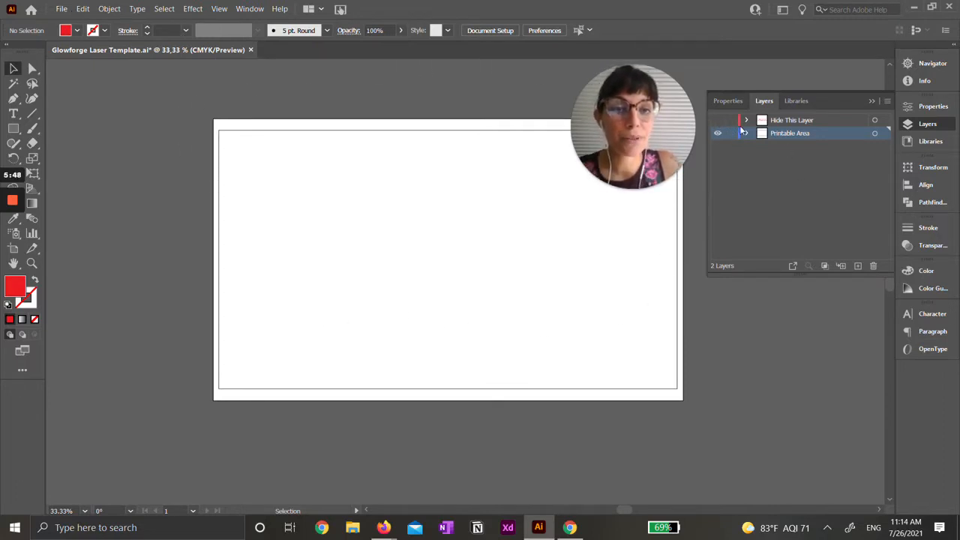
- Add a new layer above Hide This Layer and name it Cut
{"action": "left_click", "coordinate": [783, 120]}
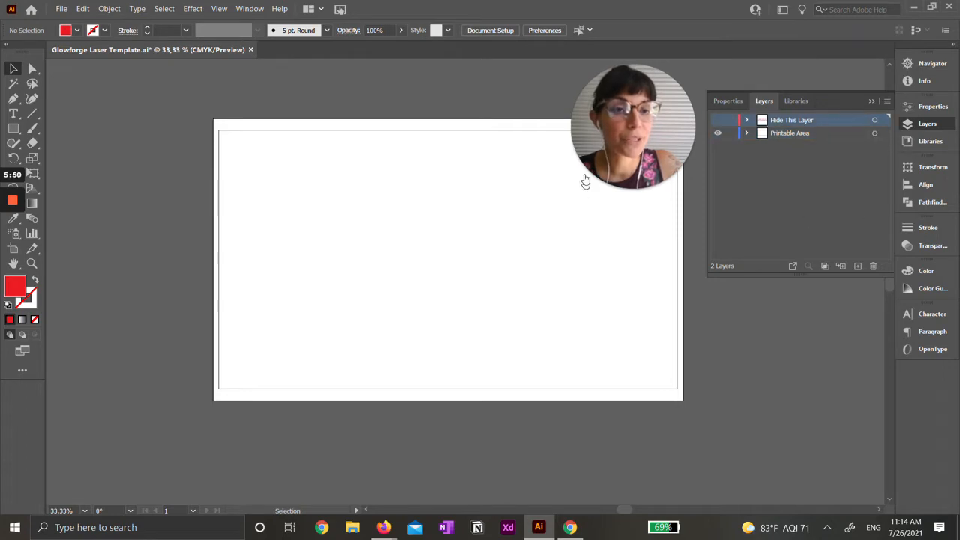
{"action": "left_click", "coordinate": [858, 267]}
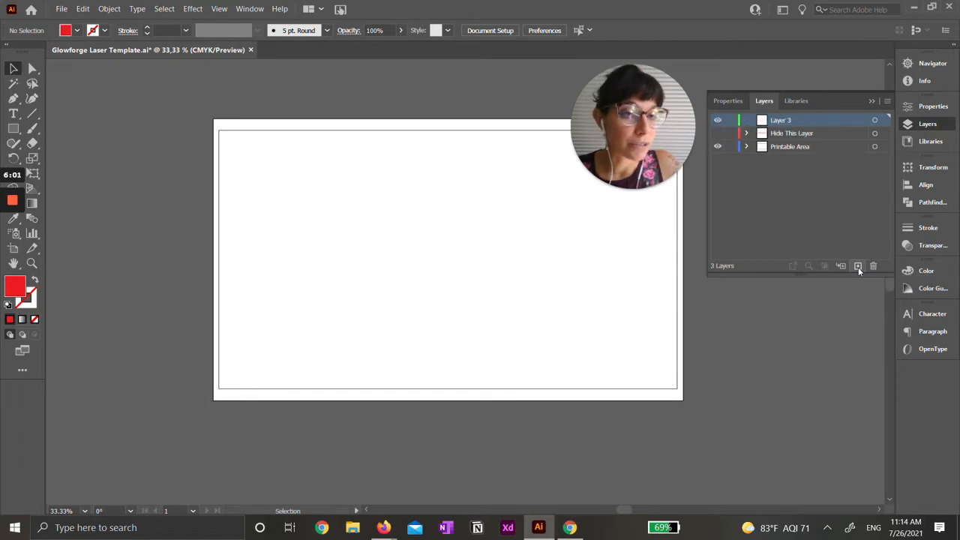
{"action": "double_click", "coordinate": [784, 123]}
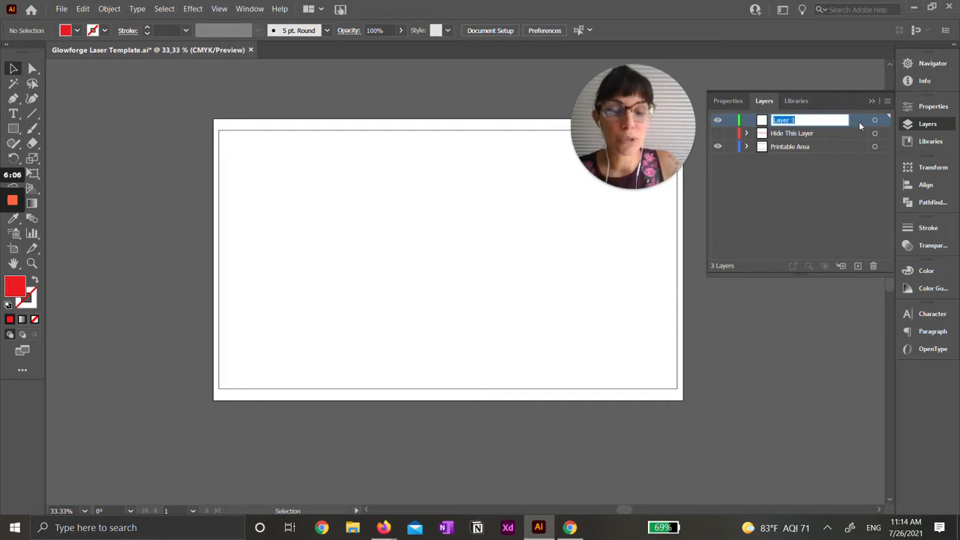
{"action": "key", "text": "Caps_Lock"}
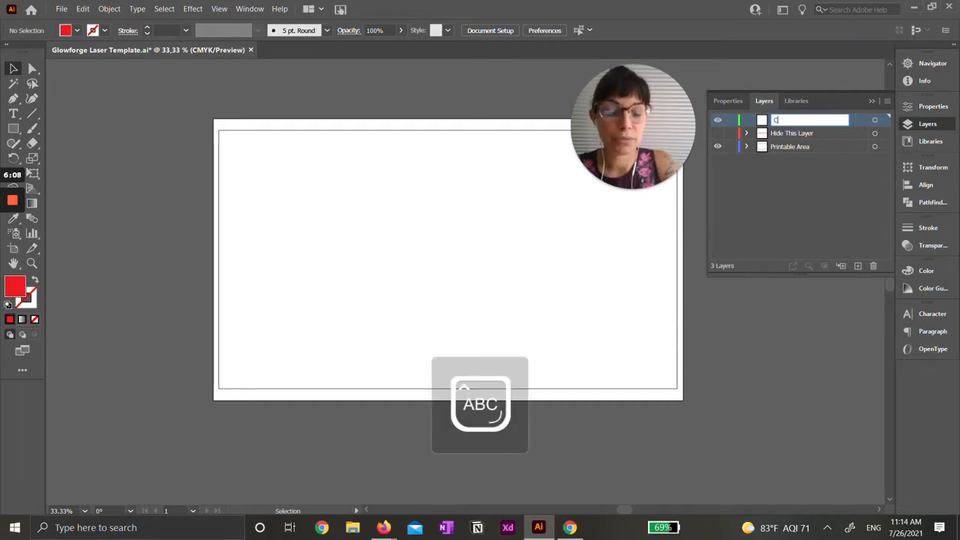
{"action": "key", "text": "Return"}
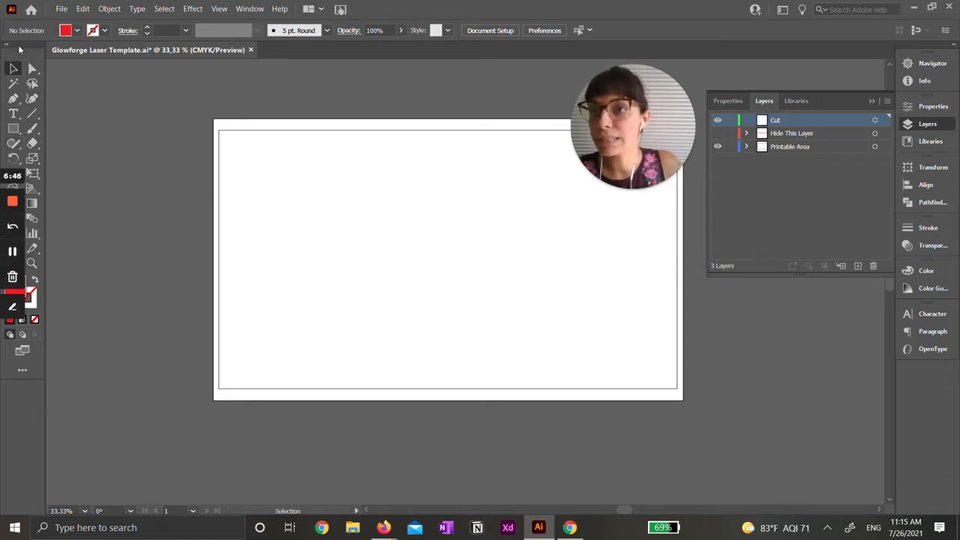
- Undock the two-column toolbox so it floats over the canvas beside the artboard
{"action": "left_click_drag", "start_coordinate": [20, 49], "coordinate": [41, 50]}
{"action": "left_click_drag", "start_coordinate": [40, 50], "coordinate": [74, 78]}
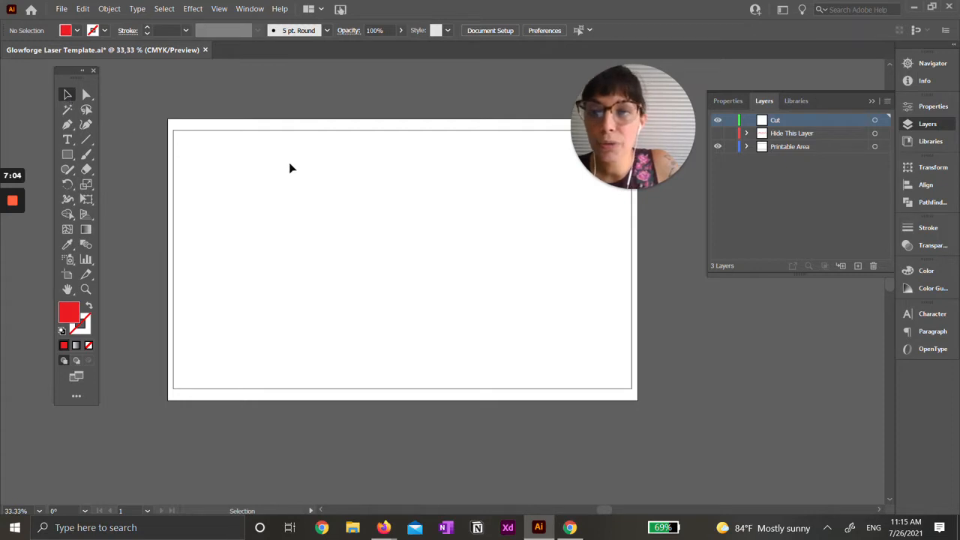
{"action": "key", "text": "space"}
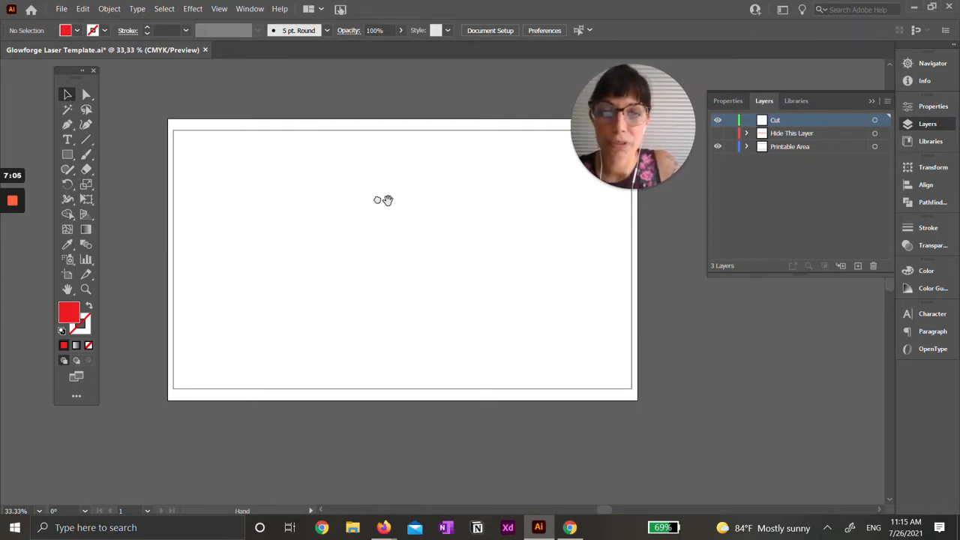
{"action": "left_click_drag", "start_coordinate": [353, 200], "coordinate": [375, 238]}
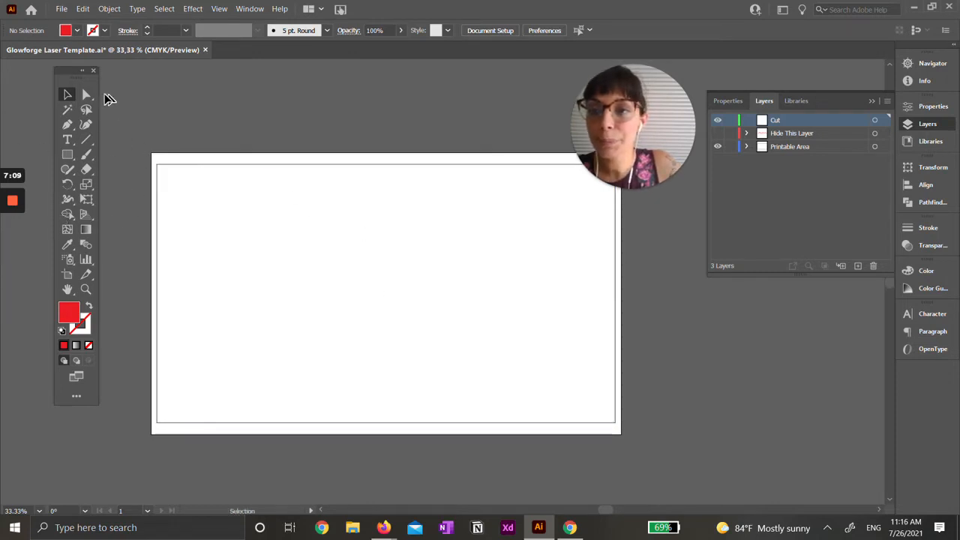
- Create a 4 in by 4 in circle with the Ellipse tool in the upper-left part of the printable area
{"action": "left_click", "coordinate": [67, 155]}
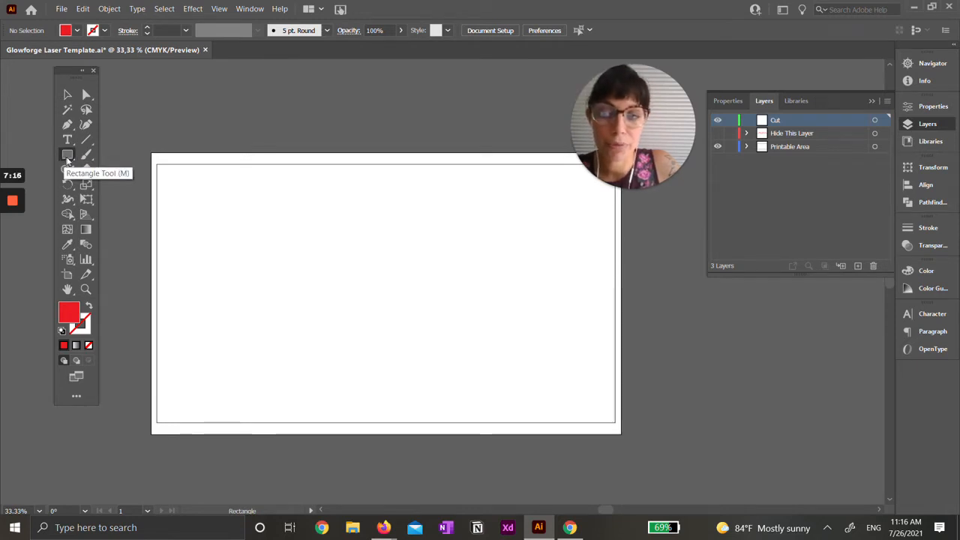
{"action": "left_click", "coordinate": [71, 162]}
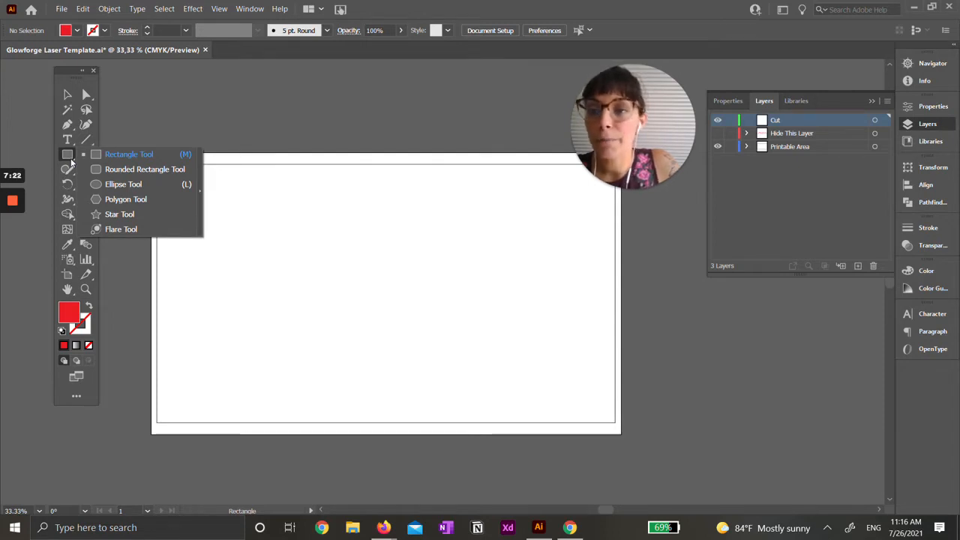
{"action": "left_click", "coordinate": [159, 184]}
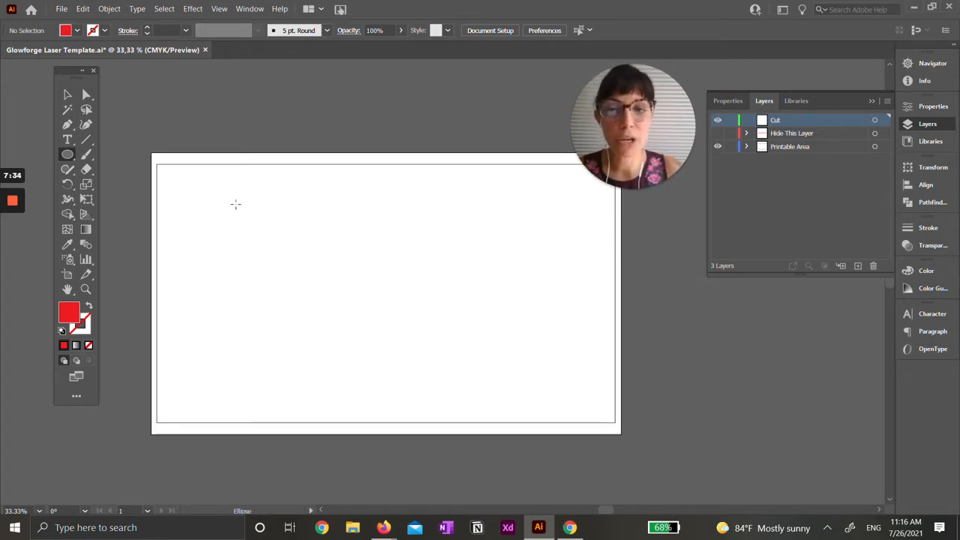
{"action": "left_click", "coordinate": [289, 210]}
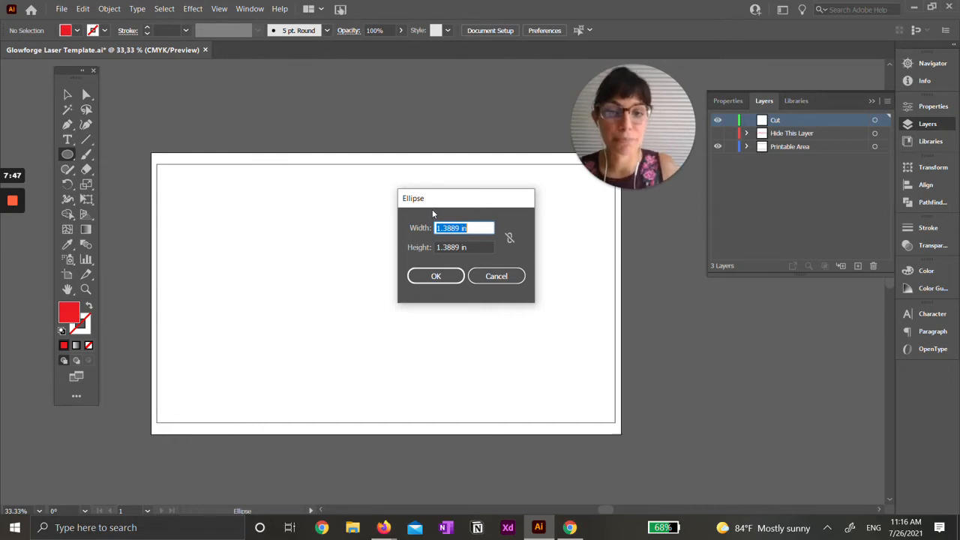
{"action": "type", "text": "4"}
{"action": "key", "text": "Tab"}
{"action": "type", "text": "4"}
{"action": "key", "text": "Tab"}
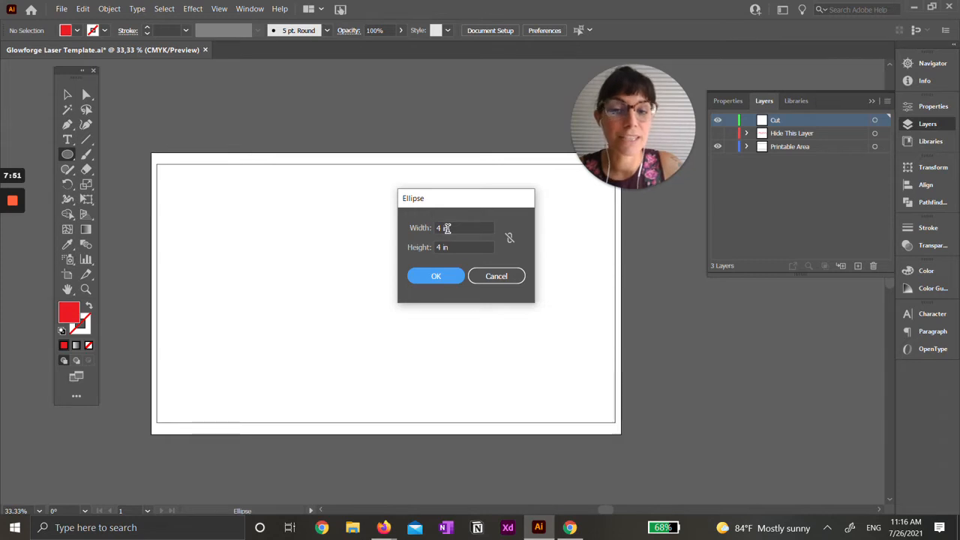
{"action": "left_click", "coordinate": [453, 277]}
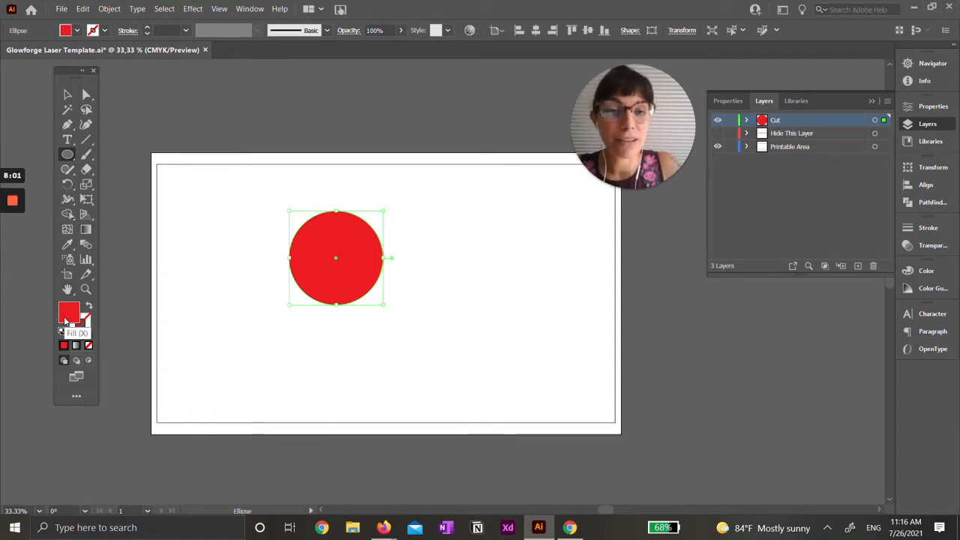
- Swap the circle's fill and stroke so it has no fill and a red outline, and deselect it
{"action": "left_click", "coordinate": [82, 324]}
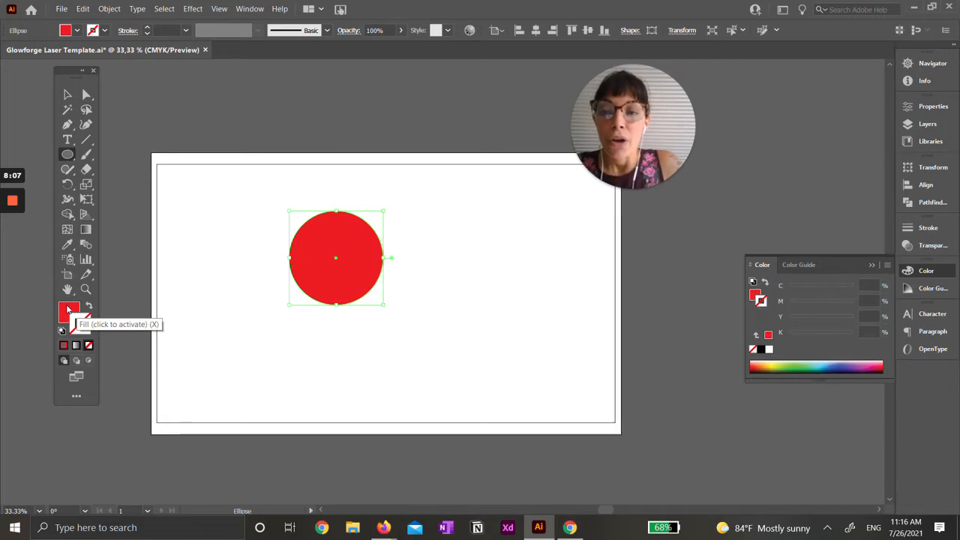
{"action": "left_click", "coordinate": [68, 310]}
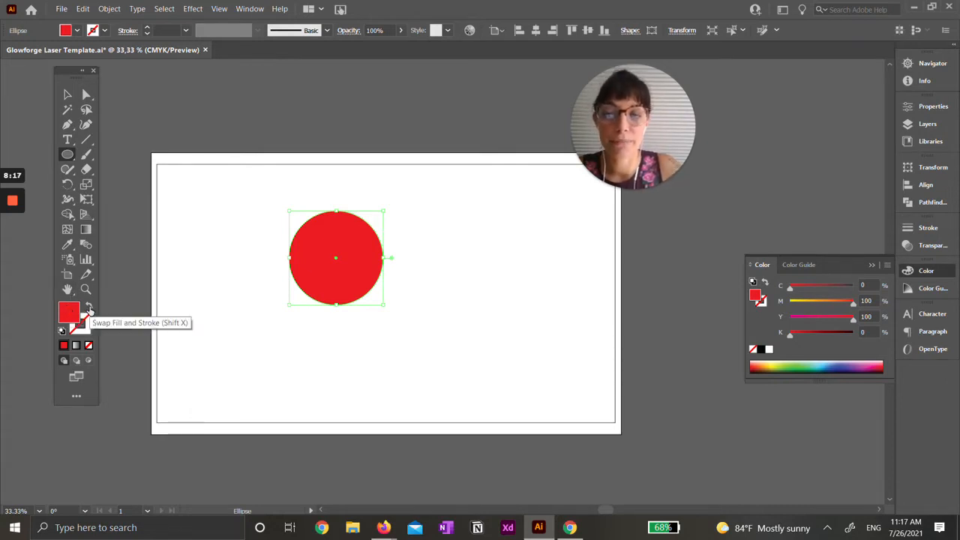
{"action": "left_click", "coordinate": [88, 307]}
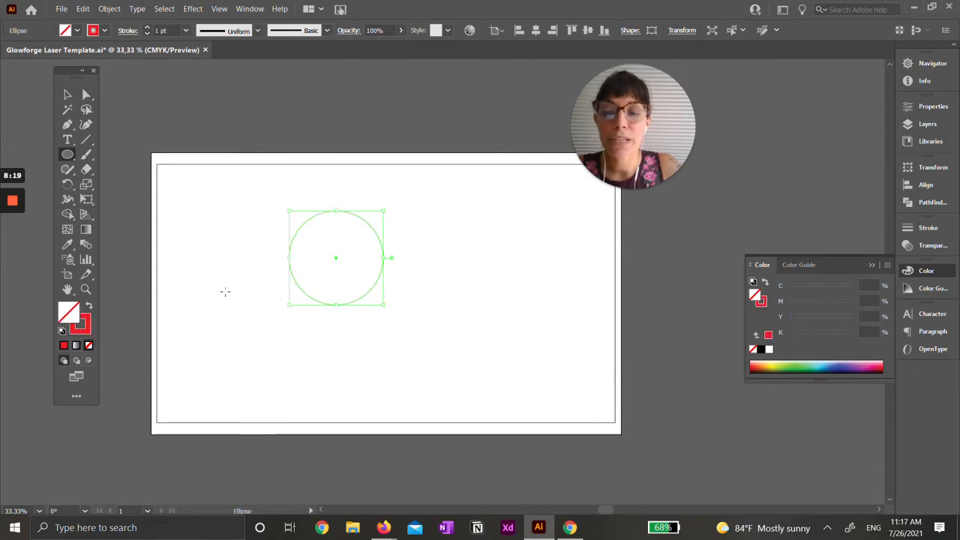
{"action": "left_click", "coordinate": [85, 329]}
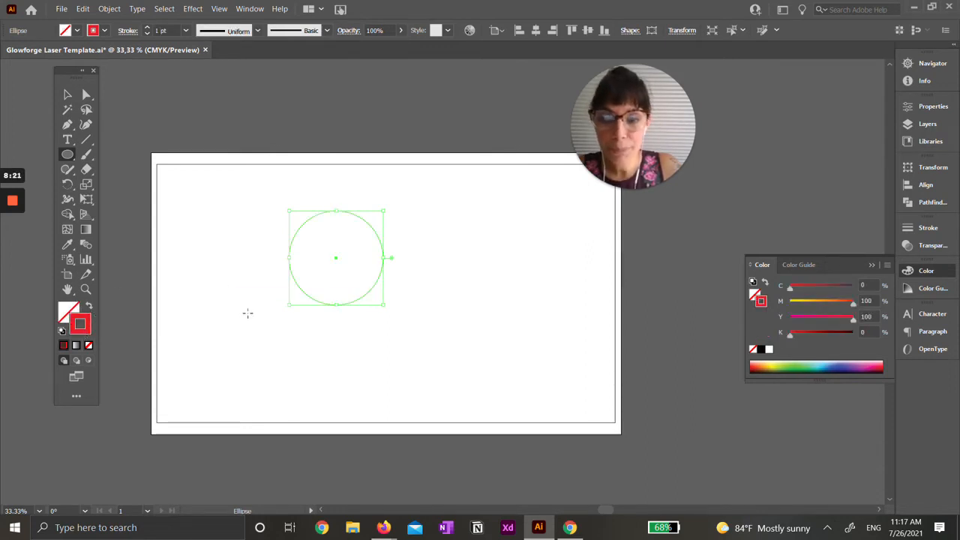
{"action": "left_click", "coordinate": [88, 306]}
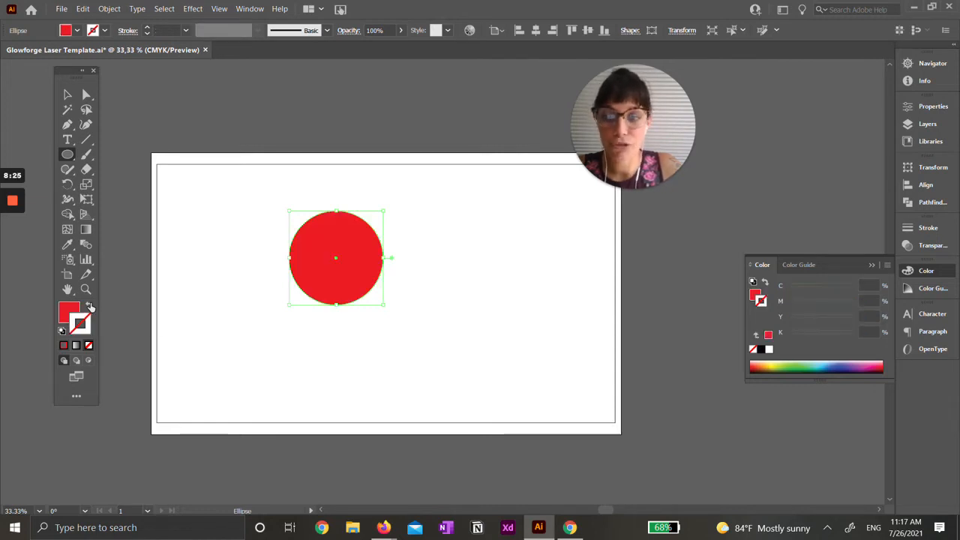
{"action": "left_click", "coordinate": [88, 306]}
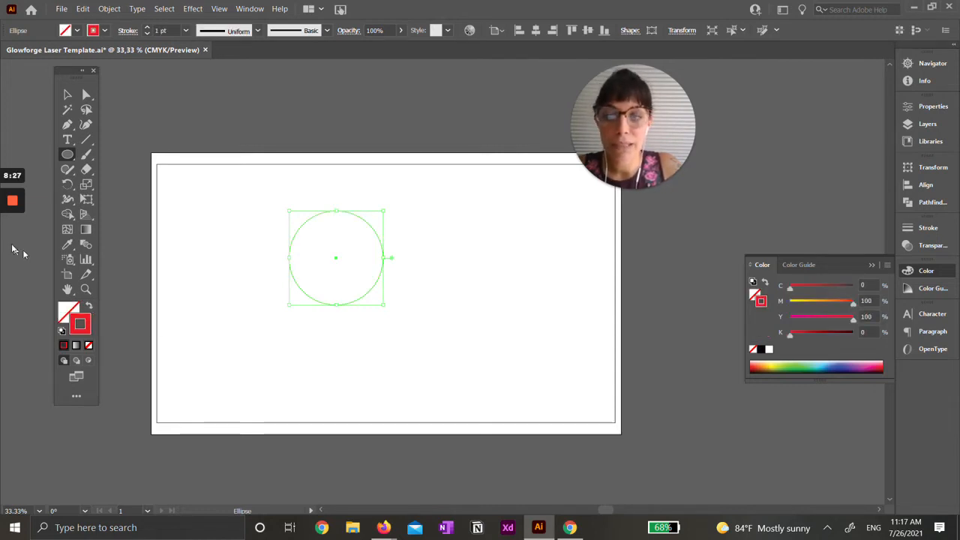
{"action": "left_click", "coordinate": [262, 269]}
{"action": "left_click", "coordinate": [513, 279]}
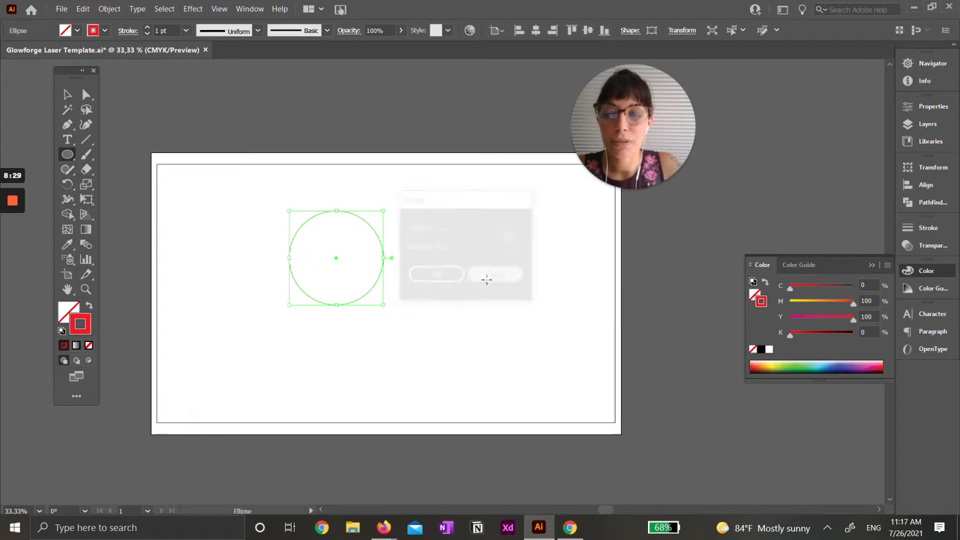
{"action": "key", "text": "v"}
{"action": "left_click", "coordinate": [212, 234]}
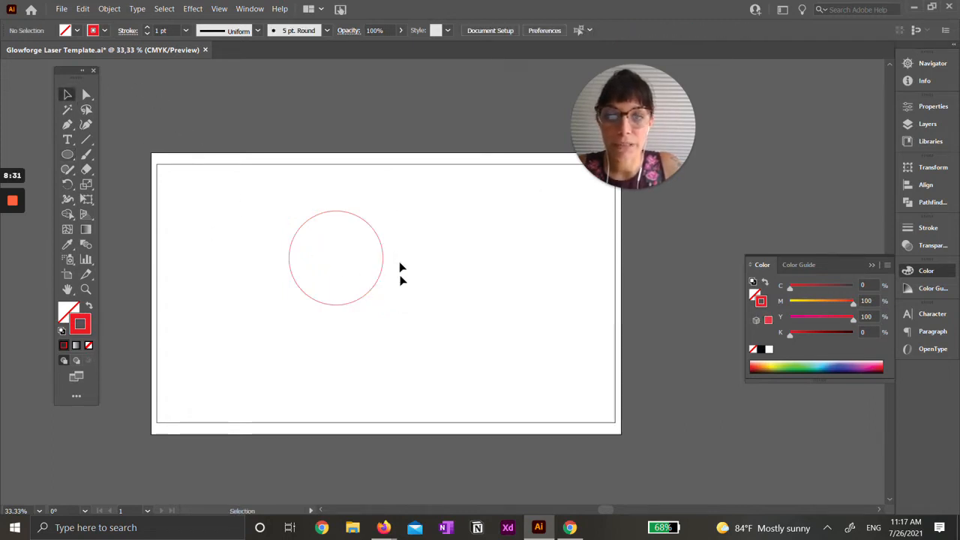
{"action": "left_click", "coordinate": [382, 265]}
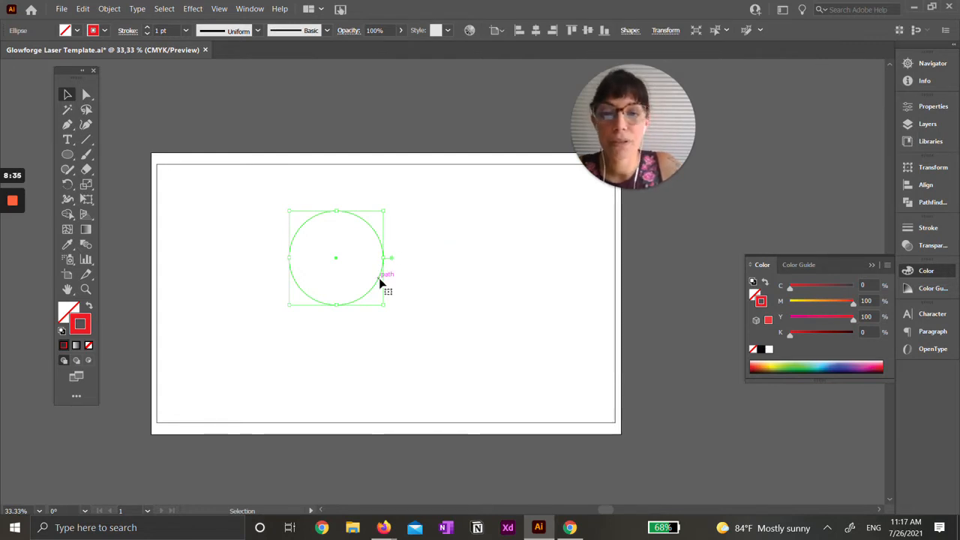
{"action": "left_click", "coordinate": [457, 261]}
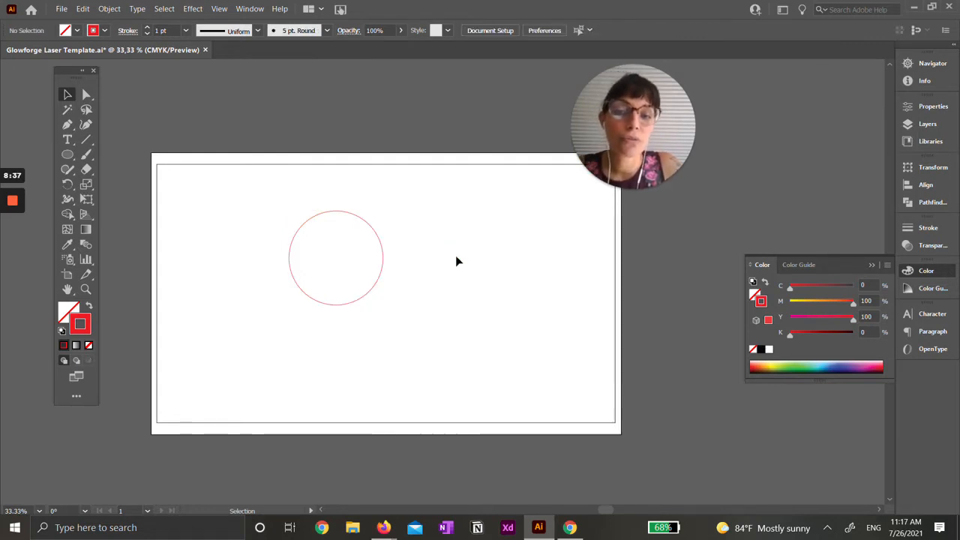
{"action": "key", "text": "t"}
{"action": "left_click", "coordinate": [456, 257]}
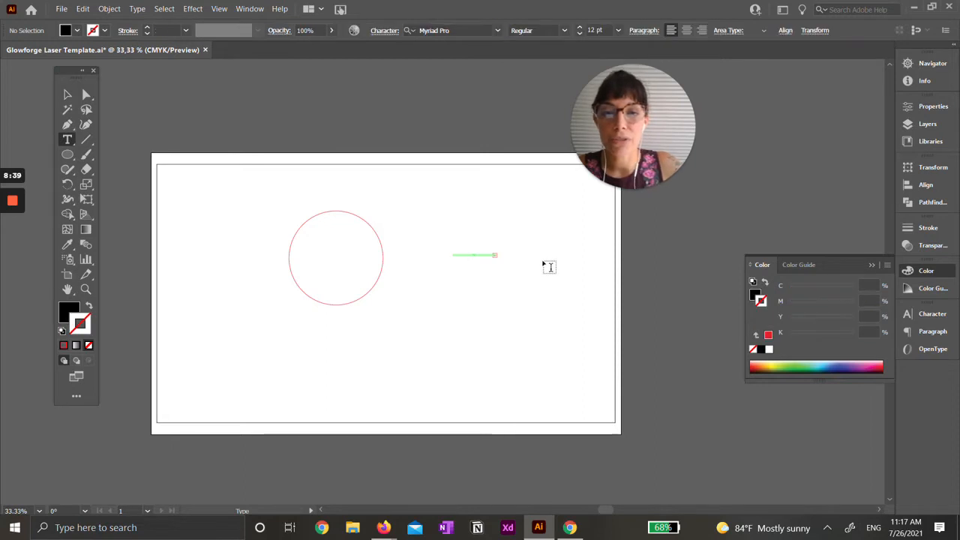
{"action": "key", "text": "Escape"}
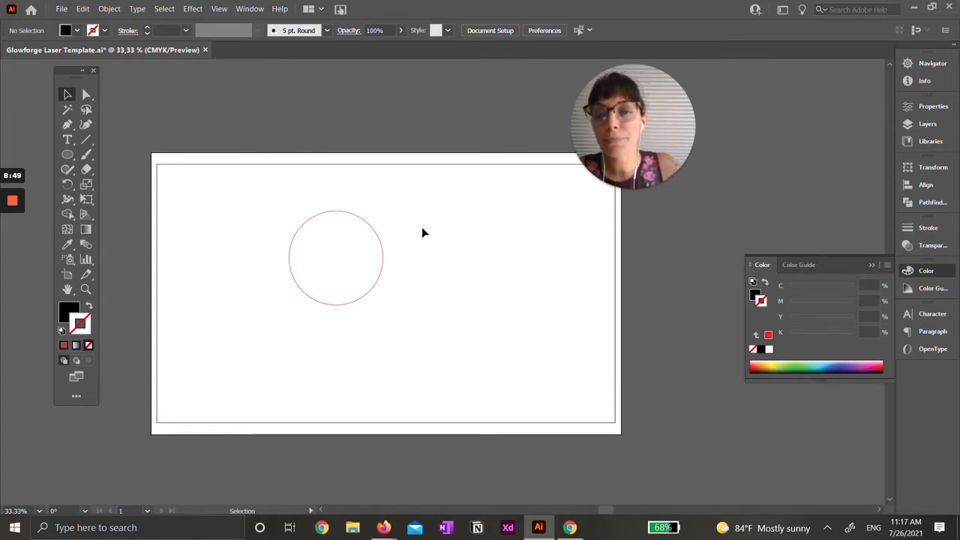
- Select the circle, expand the Cut layer in the layer list and highlight the circle's entry inside it
{"action": "left_click", "coordinate": [381, 251]}
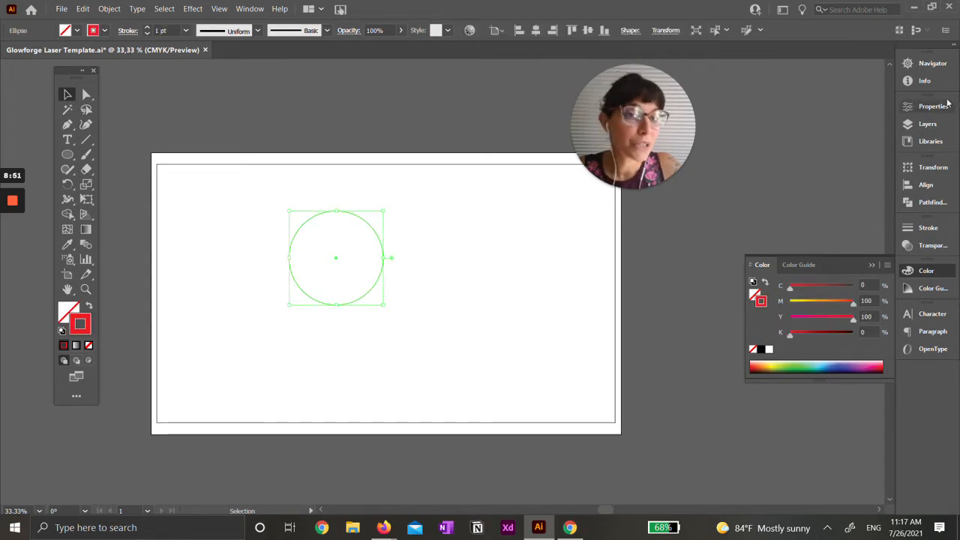
{"action": "left_click", "coordinate": [927, 123]}
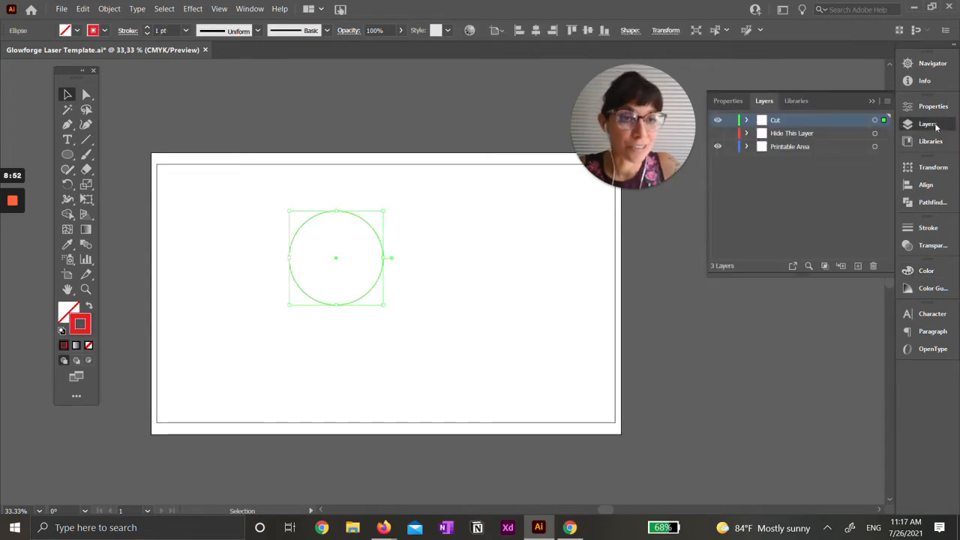
{"action": "left_click", "coordinate": [746, 120]}
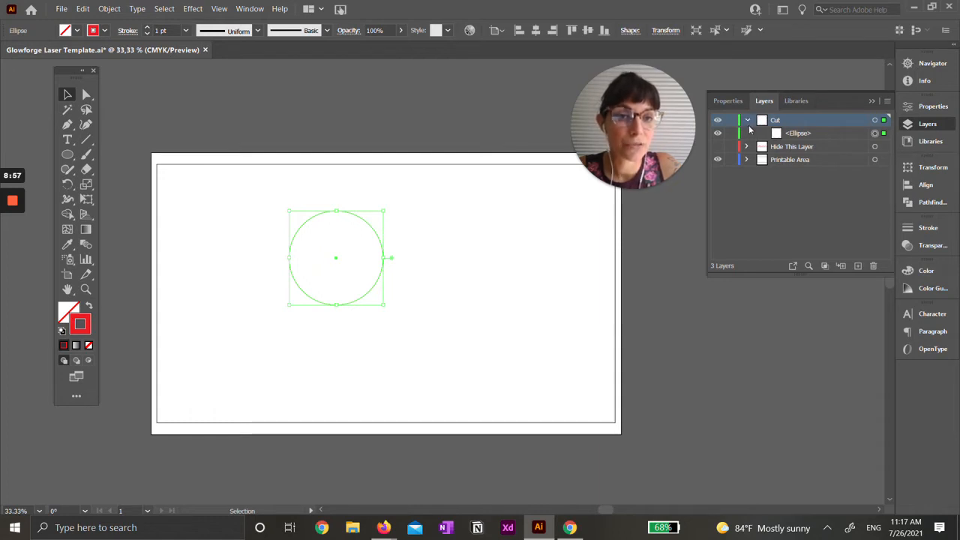
{"action": "left_click", "coordinate": [840, 133]}
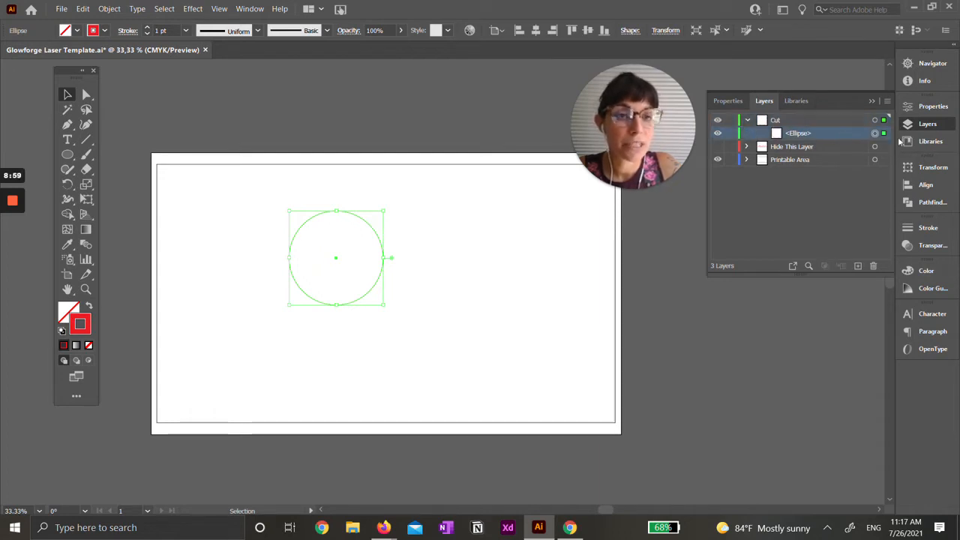
- Make the Cut layer active, move the circle into the upper-left corner of the printable area and deselect it
{"action": "left_click", "coordinate": [810, 122]}
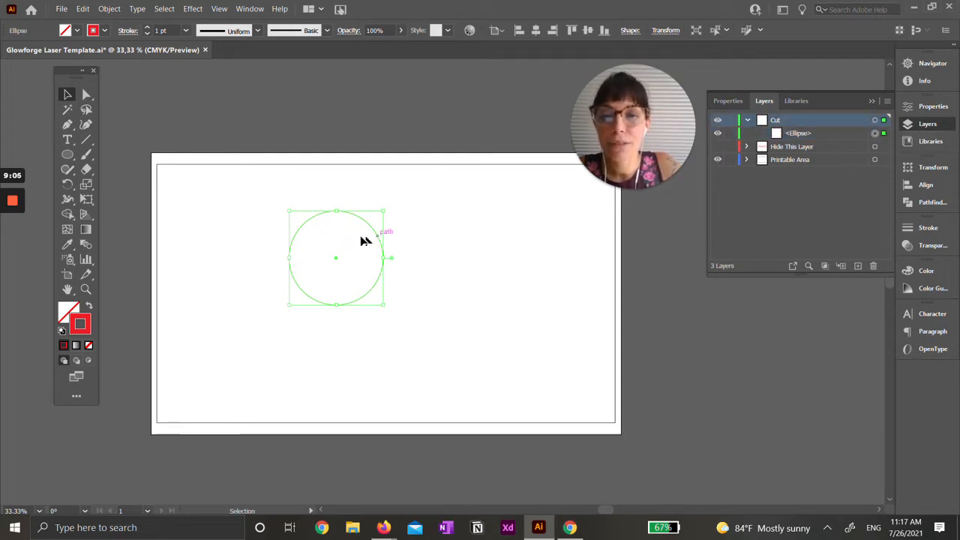
{"action": "left_click_drag", "start_coordinate": [370, 225], "coordinate": [252, 194]}
{"action": "left_click", "coordinate": [325, 289]}
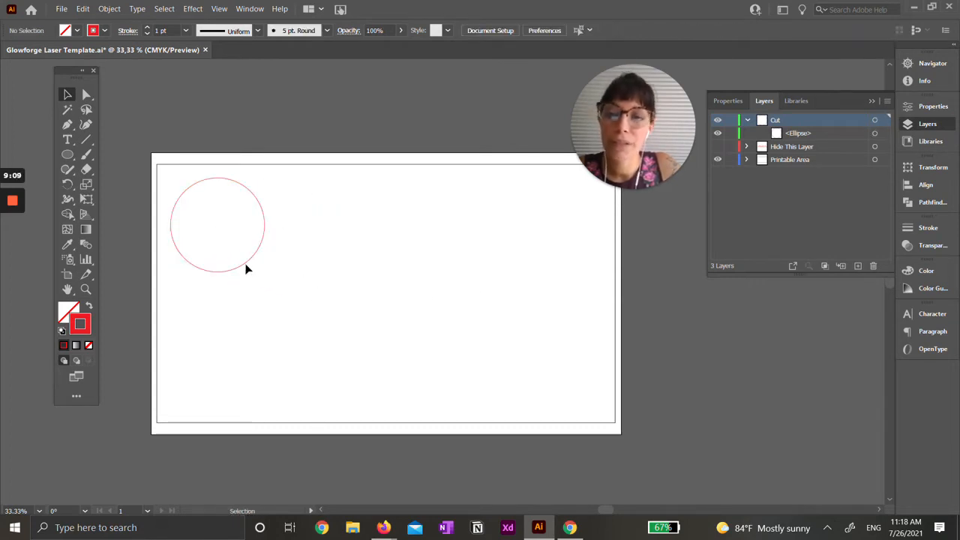
- Duplicate the circle by copy and paste, and place the copy near the upper middle of the printable area
{"action": "left_click", "coordinate": [254, 260]}
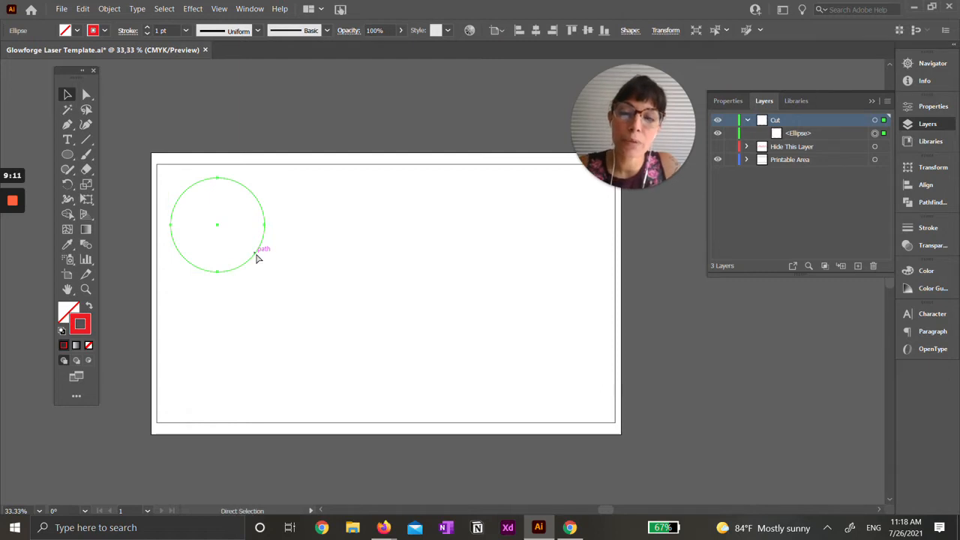
{"action": "key", "text": "ctrl+c"}
{"action": "key", "text": "ctrl+v"}
{"action": "left_click_drag", "start_coordinate": [455, 238], "coordinate": [410, 223]}
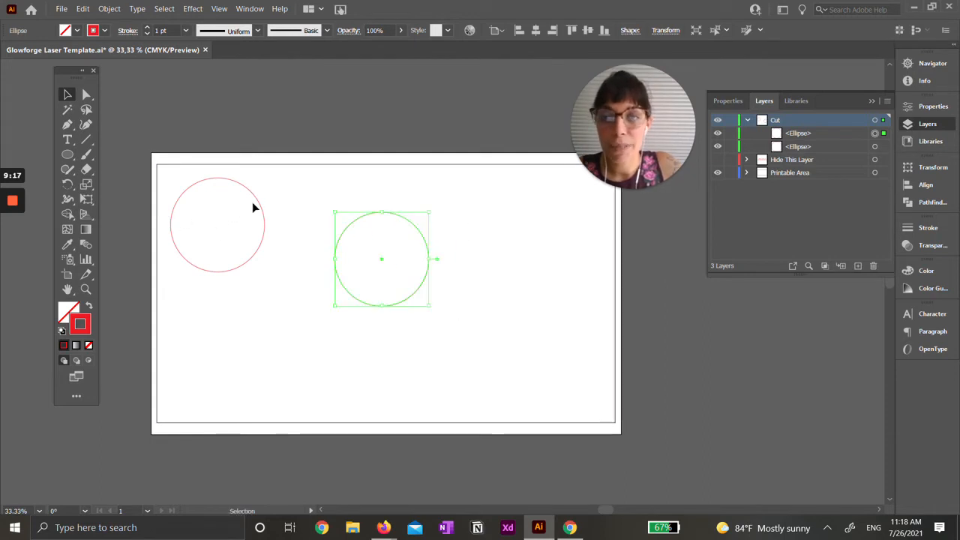
- Paste another copy of the original circle, place it to the right of the second circle, and delete it
{"action": "left_click", "coordinate": [257, 206]}
{"action": "key", "text": "a"}
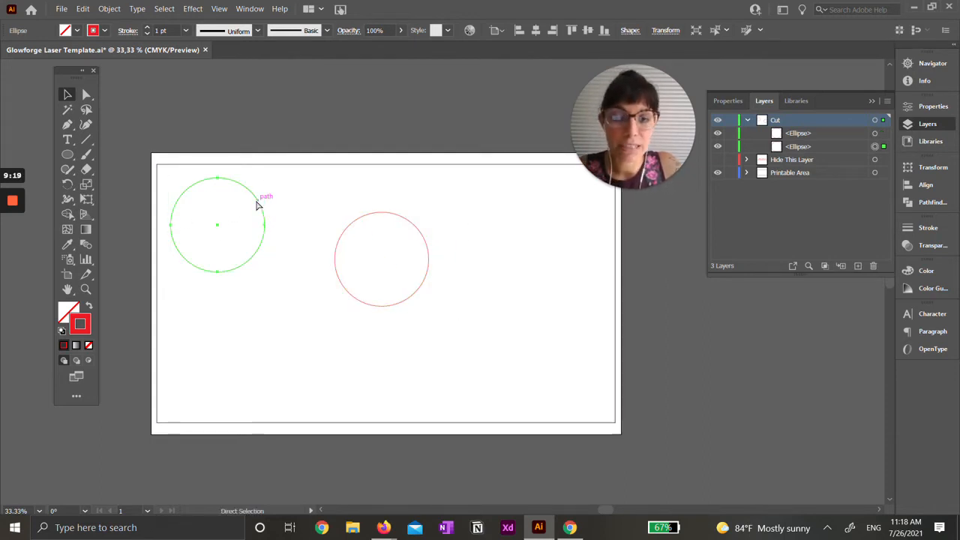
{"action": "key", "text": "ctrl+c"}
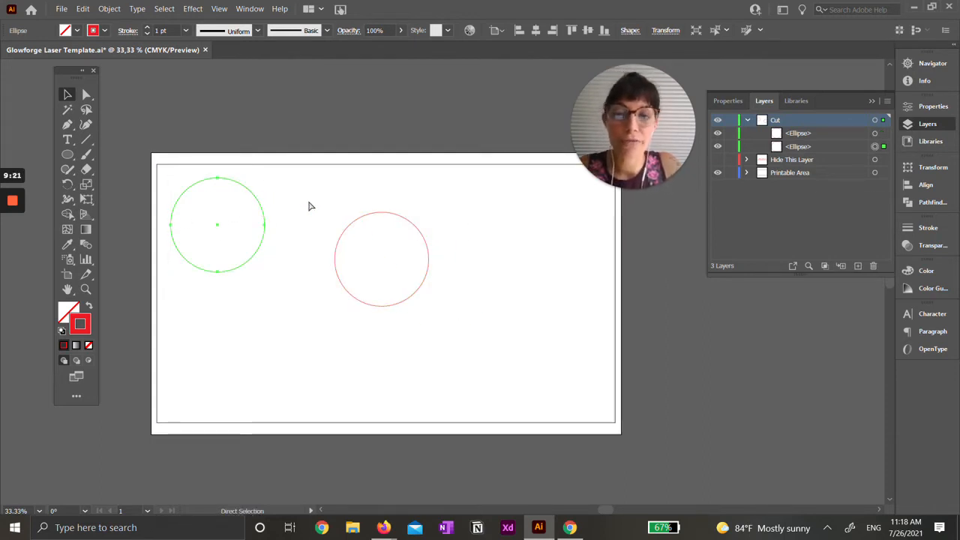
{"action": "key", "text": "ctrl+v"}
{"action": "left_click_drag", "start_coordinate": [466, 242], "coordinate": [519, 227]}
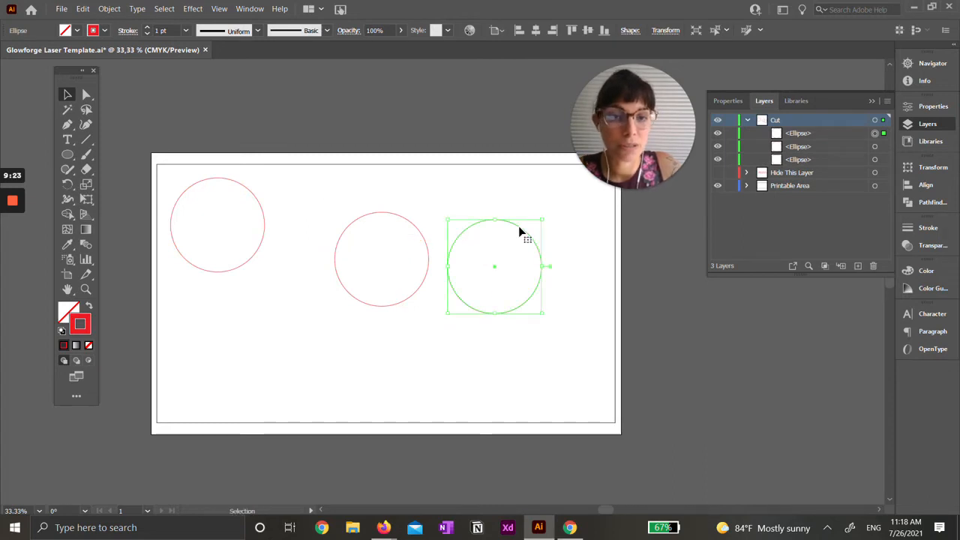
{"action": "key", "text": "Delete"}
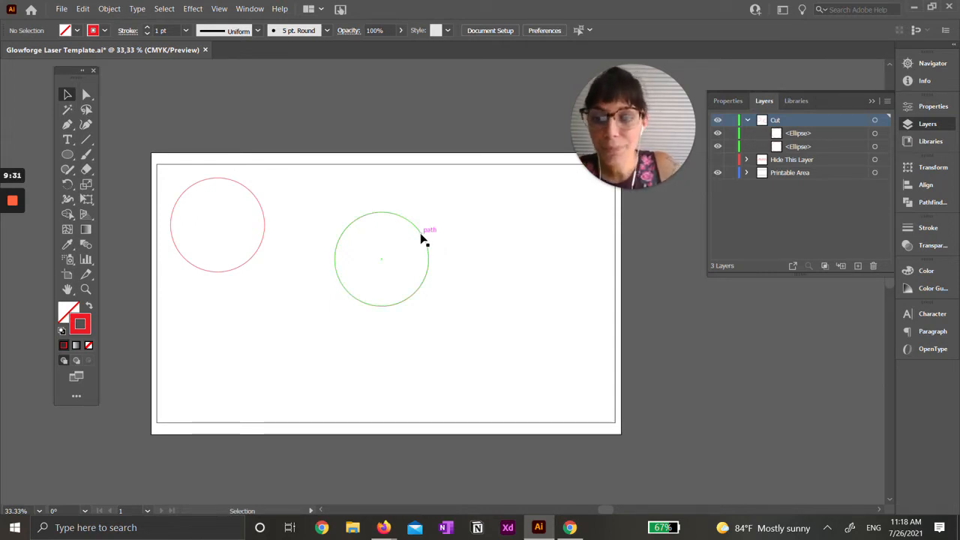
- Move the duplicate circle beside the original and give it a solid black fill (#000000) with no outline
{"action": "mouse_move", "coordinate": [420, 235]}
{"action": "left_mouse_down"}
{"action": "mouse_move", "coordinate": [382, 210]}
{"action": "mouse_move", "coordinate": [393, 207]}
{"action": "left_mouse_up"}
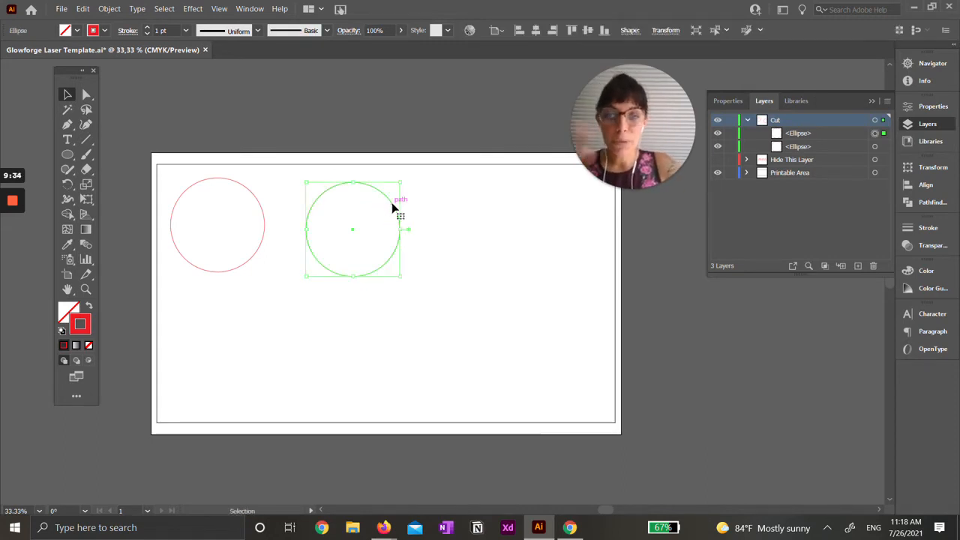
{"action": "left_click", "coordinate": [89, 306]}
{"action": "double_click", "coordinate": [75, 309]}
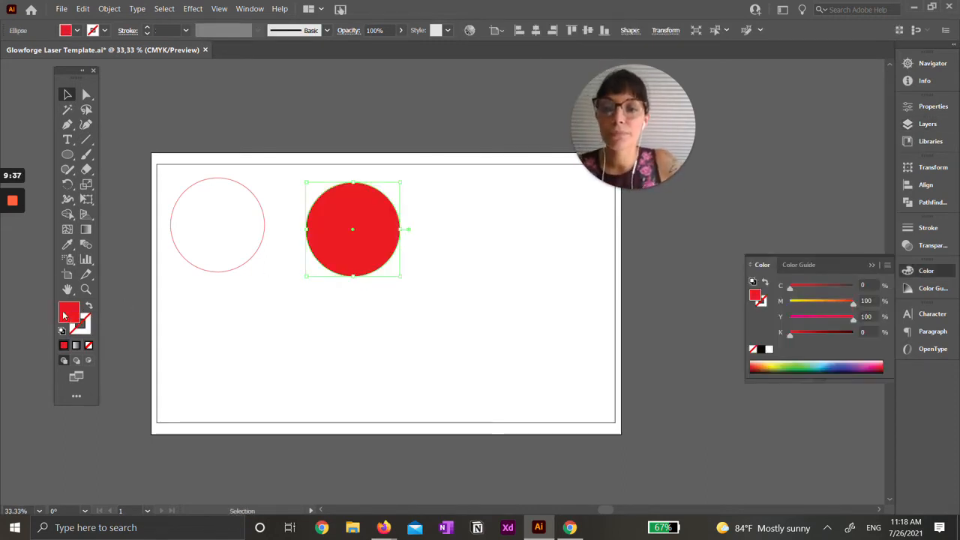
{"action": "type", "text": "000000"}
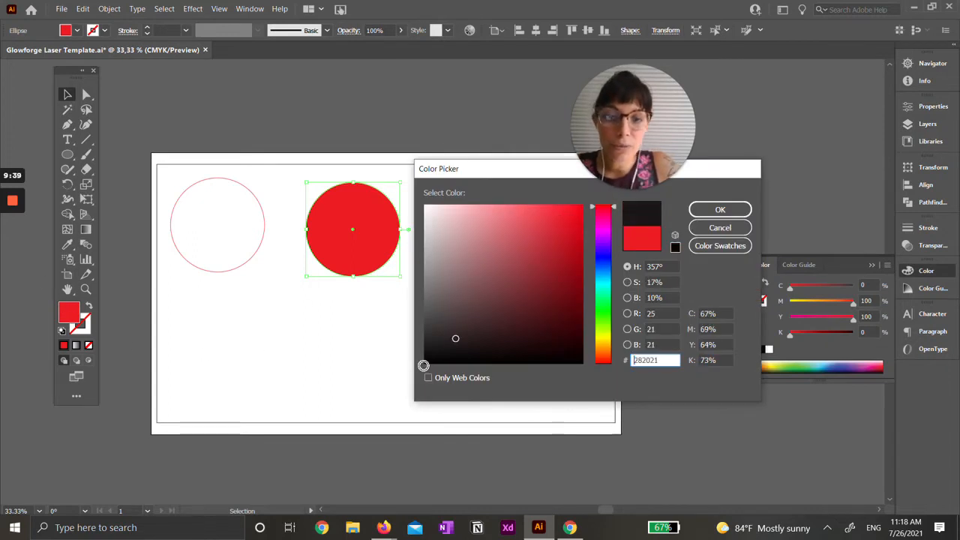
{"action": "left_click", "coordinate": [697, 210]}
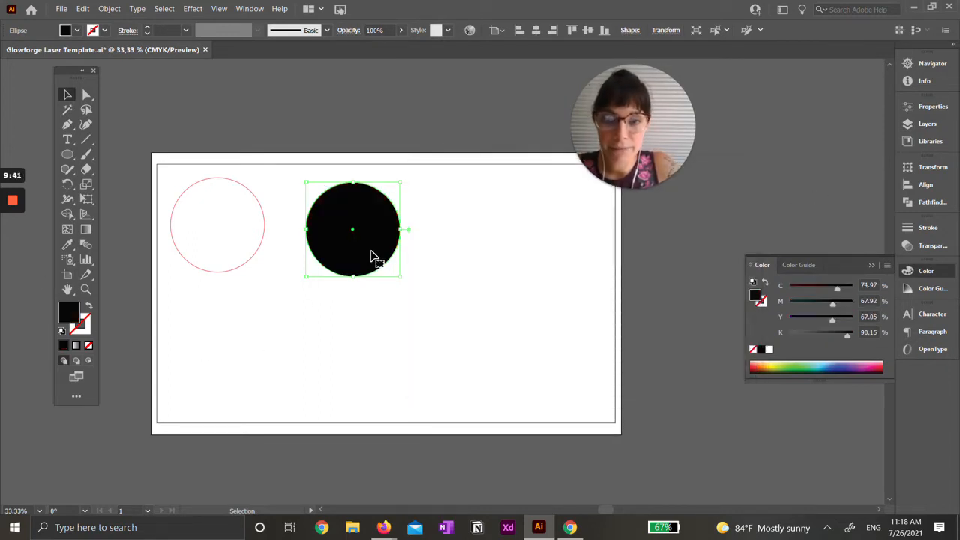
{"action": "left_click", "coordinate": [450, 237]}
- Change the duplicate circle's fill to bright red (#ff0013) in the Color Picker
{"action": "left_click", "coordinate": [369, 241]}
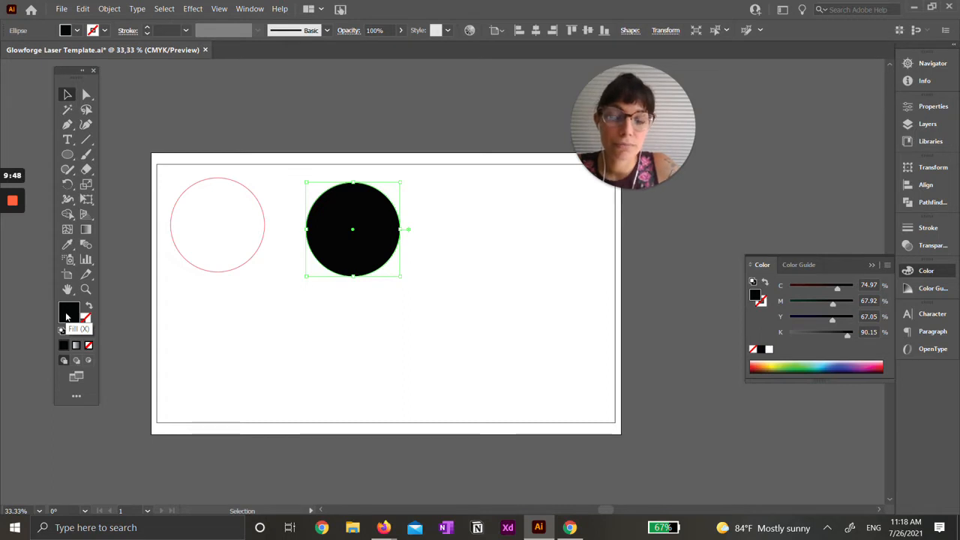
{"action": "double_click", "coordinate": [66, 315]}
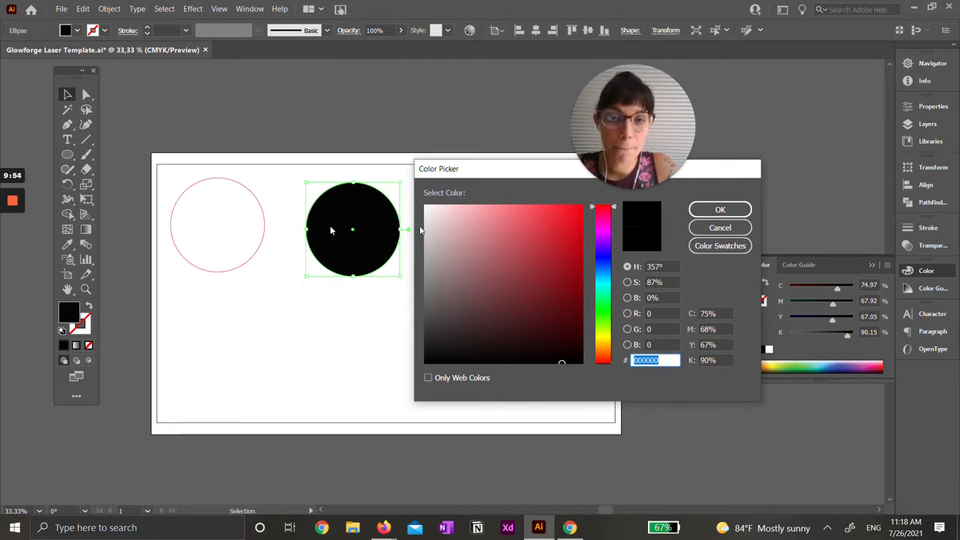
{"action": "left_click_drag", "start_coordinate": [515, 176], "coordinate": [508, 185]}
{"action": "left_click_drag", "start_coordinate": [528, 264], "coordinate": [579, 213]}
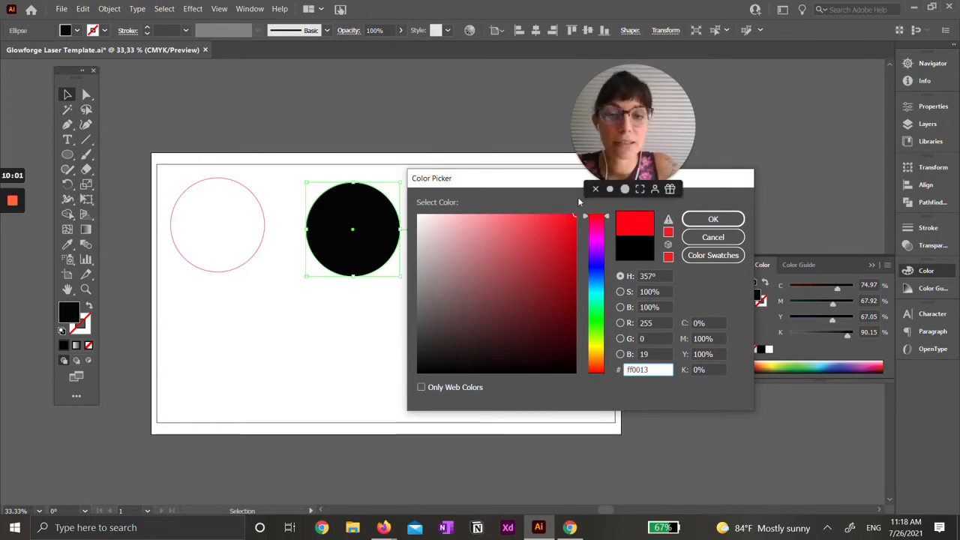
{"action": "left_click", "coordinate": [713, 219]}
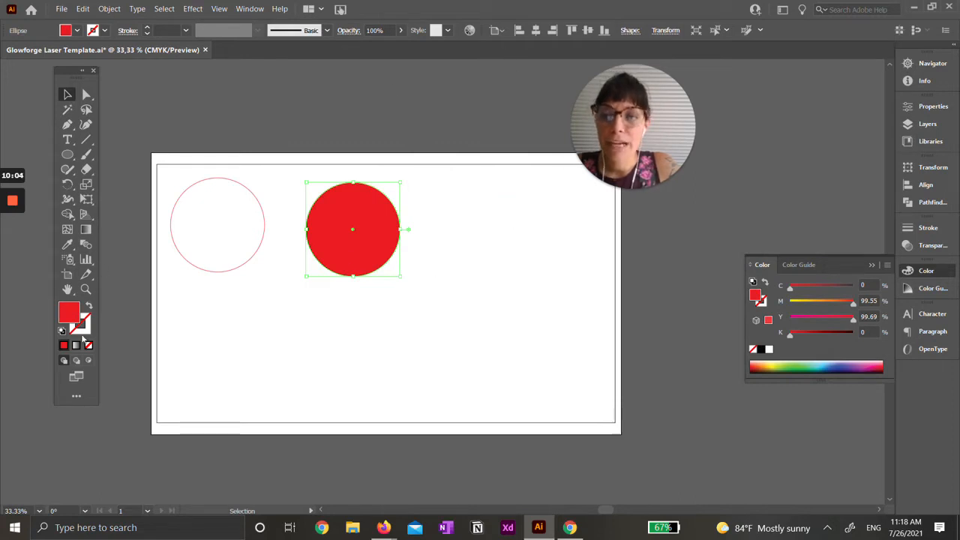
- Swap the duplicate circle's fill and stroke so only a red outline remains, and delete the duplicate
{"action": "left_click", "coordinate": [82, 327]}
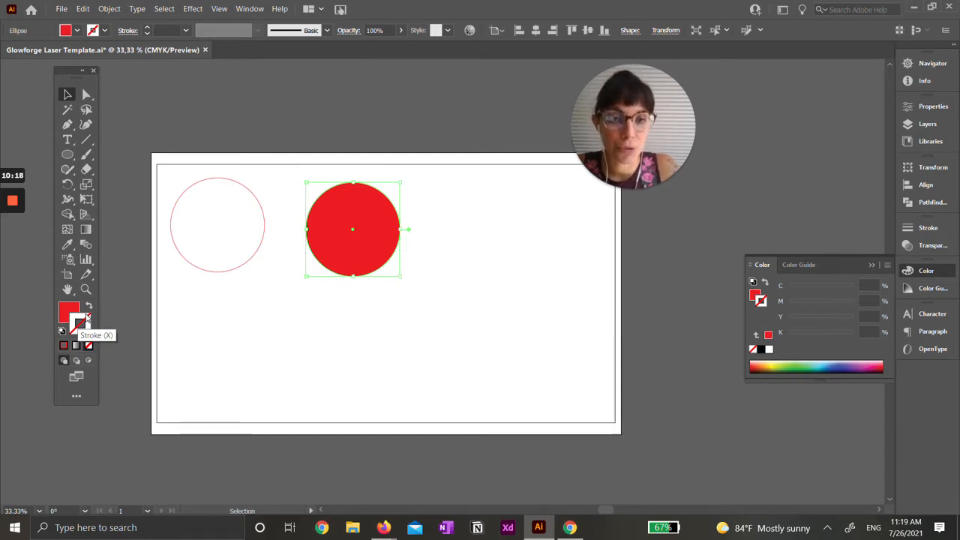
{"action": "left_click", "coordinate": [90, 308]}
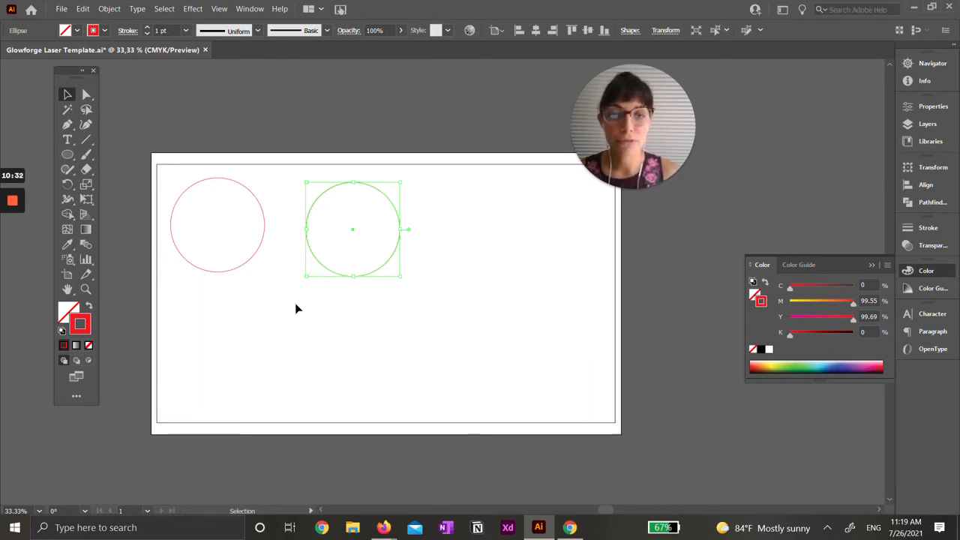
{"action": "left_click", "coordinate": [516, 200]}
{"action": "left_click", "coordinate": [390, 207]}
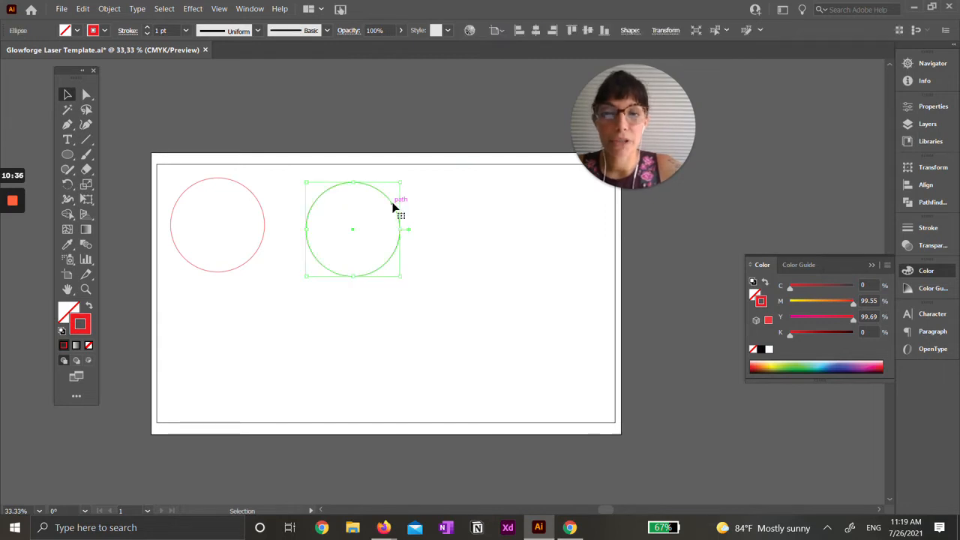
{"action": "key", "text": "Delete"}
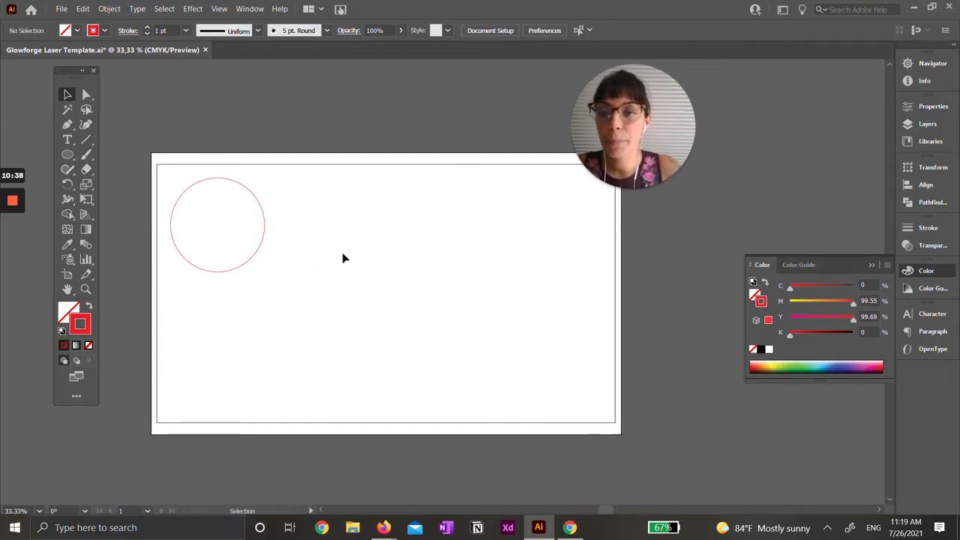
- Create a new layer above the Cut layer and name it Engrave
{"action": "left_click_drag", "start_coordinate": [319, 251], "coordinate": [302, 252]}
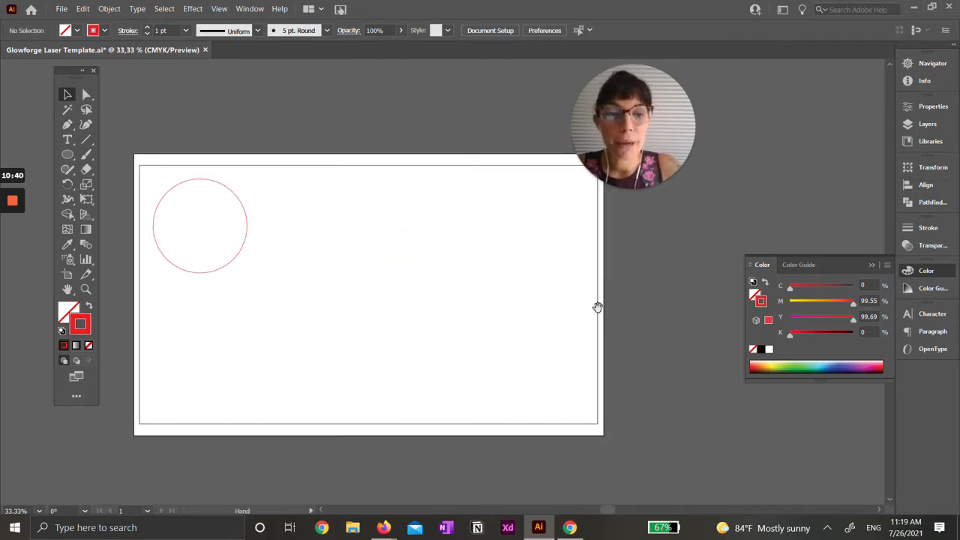
{"action": "left_click", "coordinate": [870, 265]}
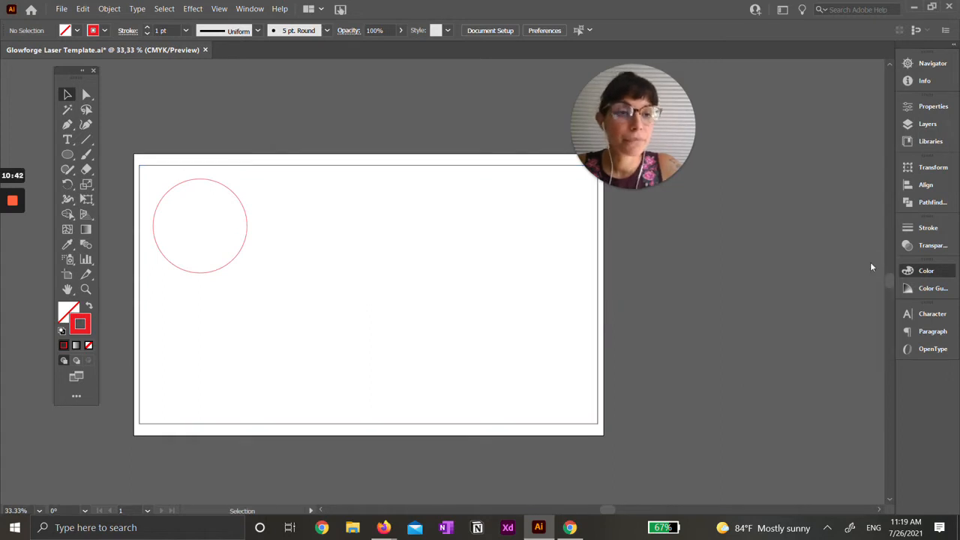
{"action": "left_click", "coordinate": [924, 128]}
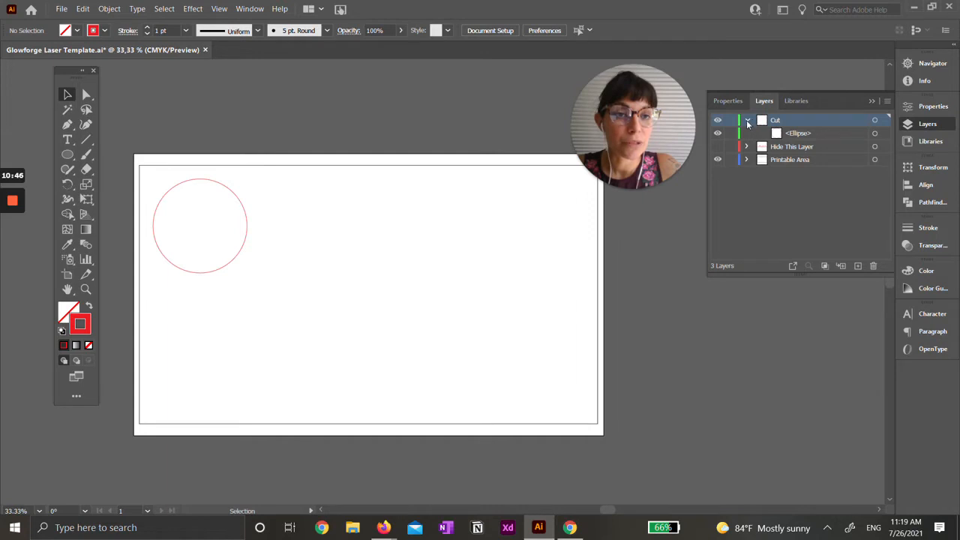
{"action": "left_click", "coordinate": [859, 266]}
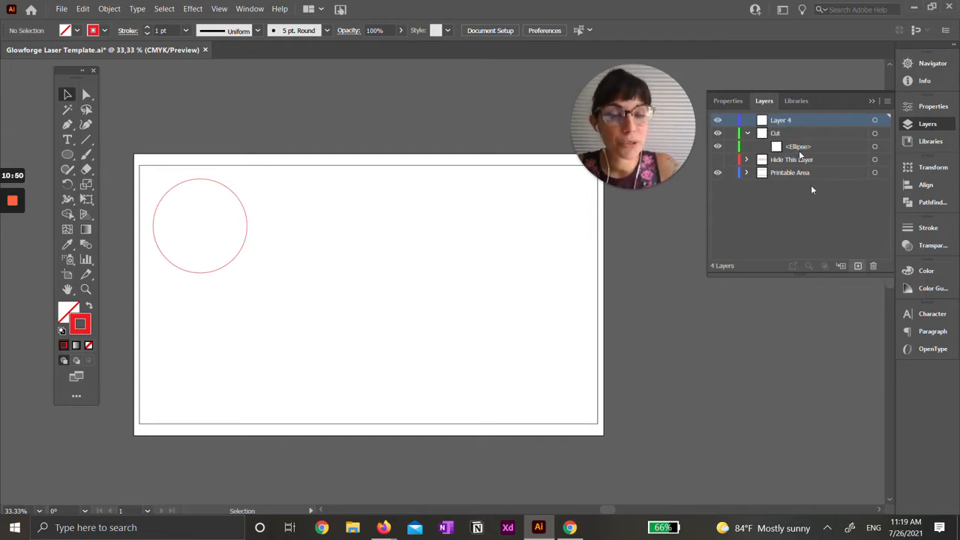
{"action": "double_click", "coordinate": [784, 120]}
{"action": "key", "text": "Caps_Lock"}
{"action": "type", "text": "E"}
{"action": "key", "text": "Caps_Lock"}
{"action": "type", "text": "n"}
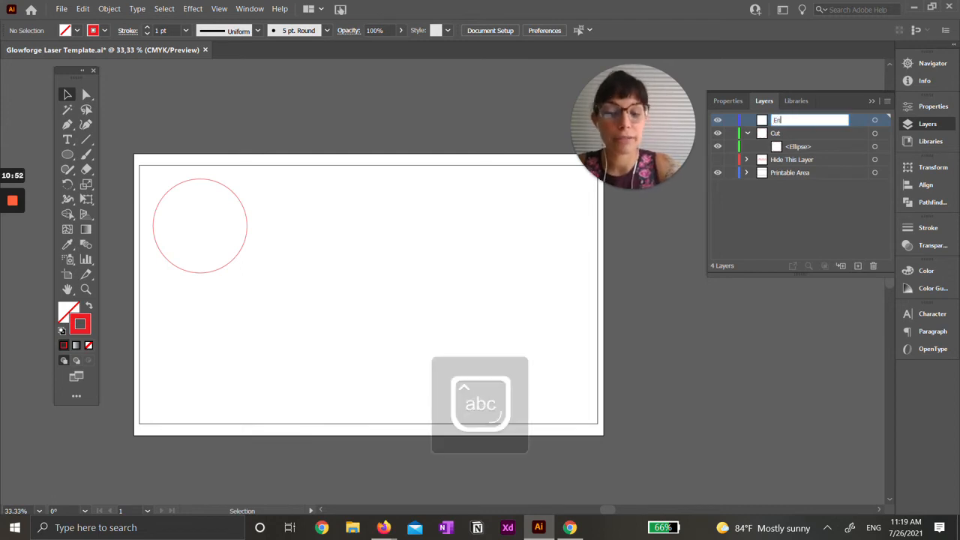
{"action": "type", "text": "grave"}
{"action": "key", "text": "Return"}
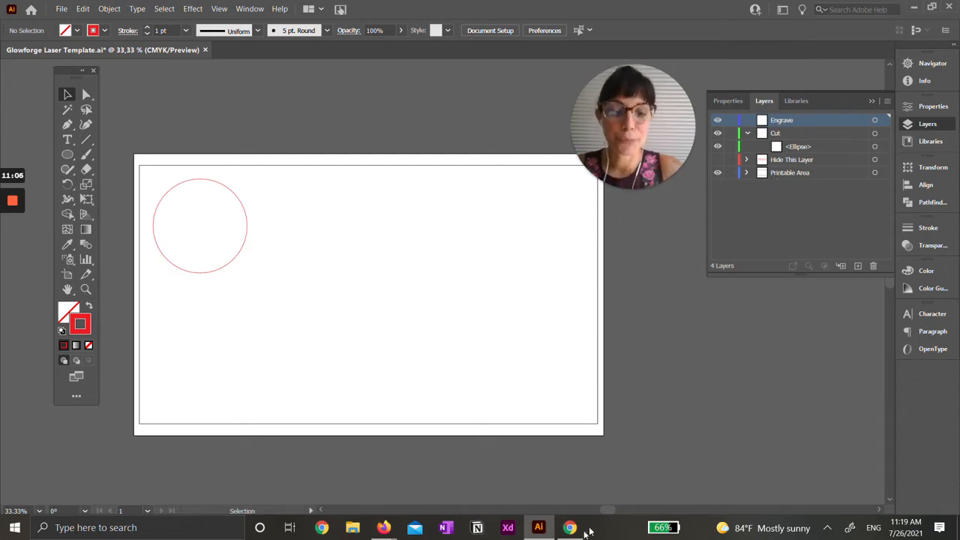
- Switch to Chrome and run a Google image search for "mountains clip art" in a new tab
{"action": "mouse_move", "coordinate": [576, 530]}
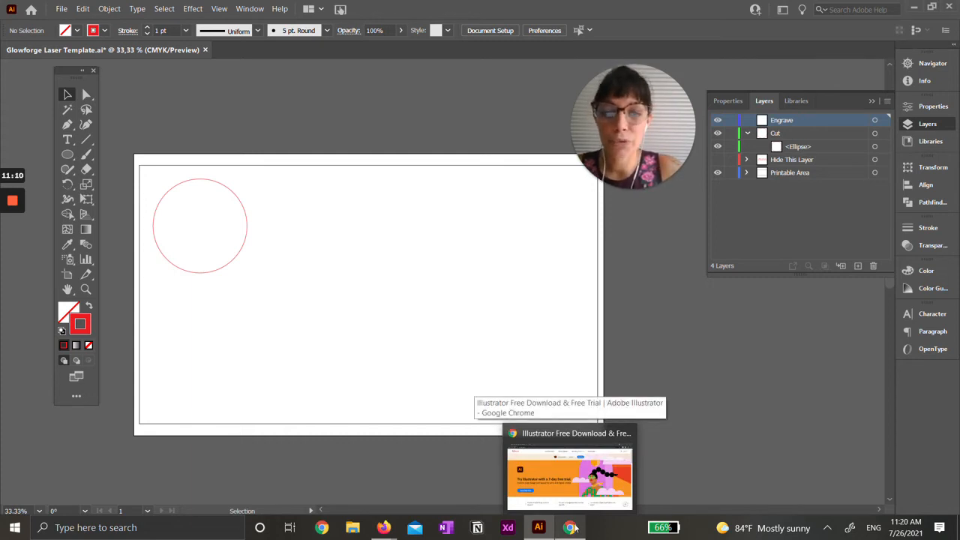
{"action": "left_click", "coordinate": [572, 528]}
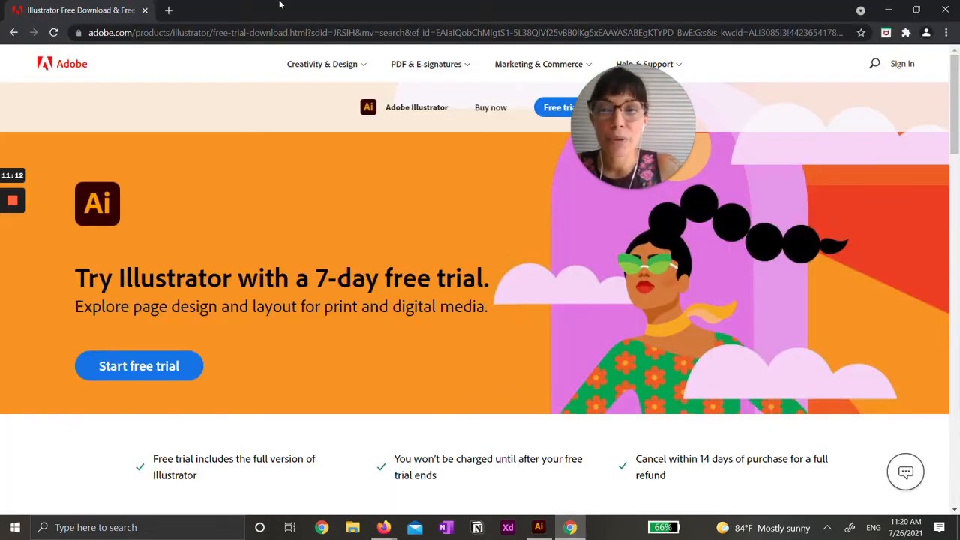
{"action": "left_click", "coordinate": [169, 10]}
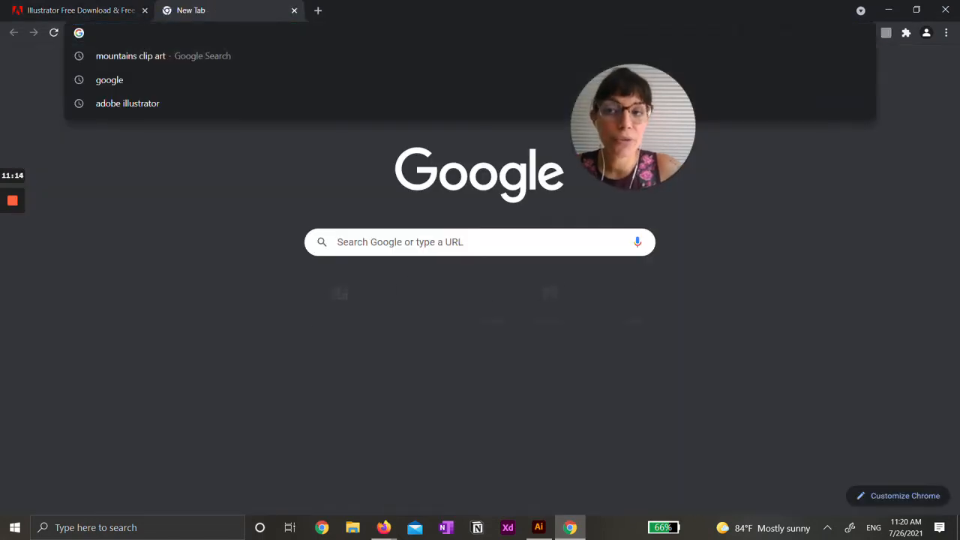
{"action": "left_click", "coordinate": [258, 56]}
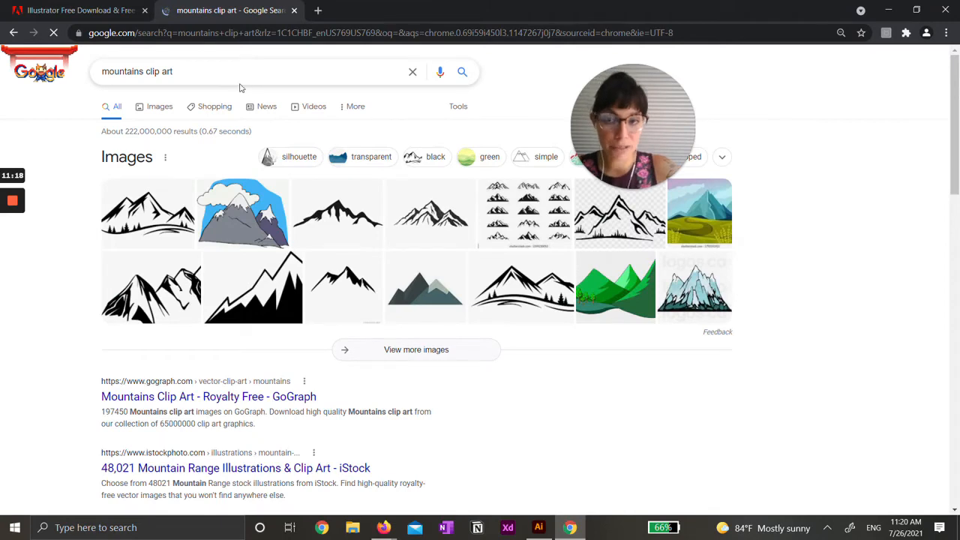
{"action": "left_click", "coordinate": [172, 72]}
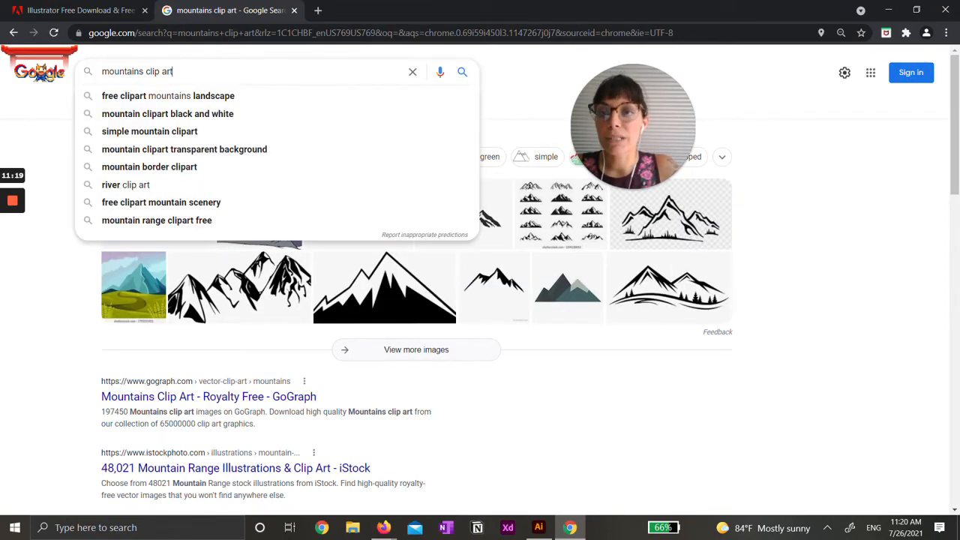
{"action": "left_click", "coordinate": [522, 62]}
{"action": "left_click", "coordinate": [150, 110]}
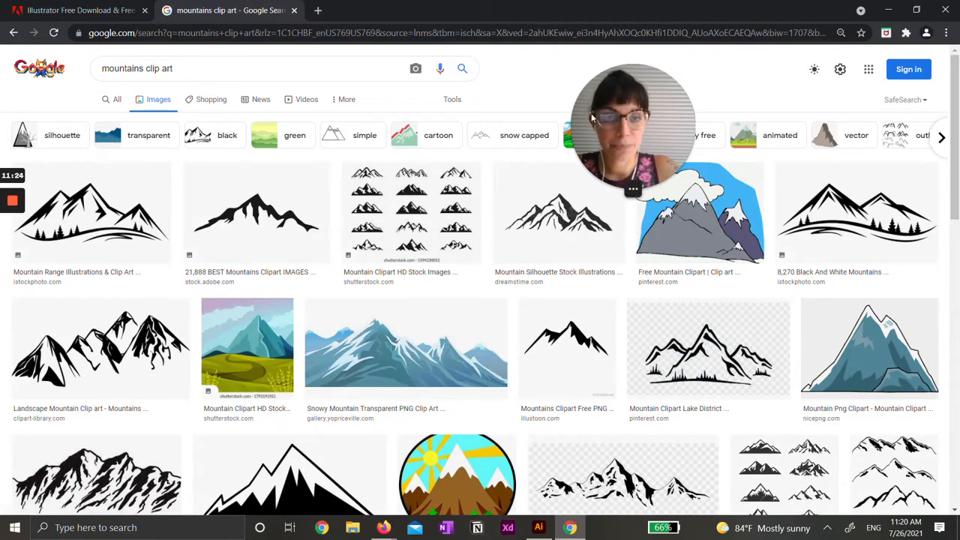
{"action": "left_click_drag", "start_coordinate": [593, 118], "coordinate": [886, 103]}
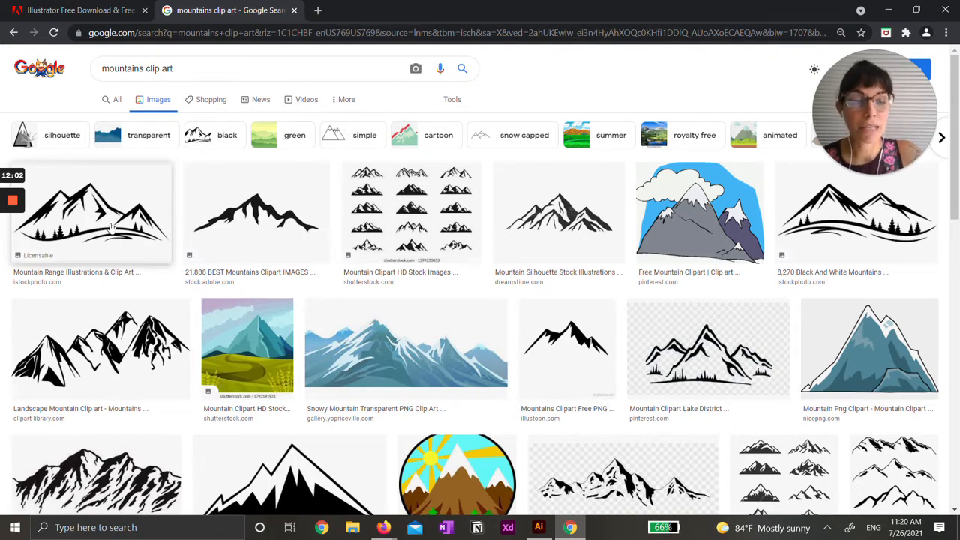
- Refine the Google image search to "mountains clip art black and white"
{"action": "left_click", "coordinate": [173, 68]}
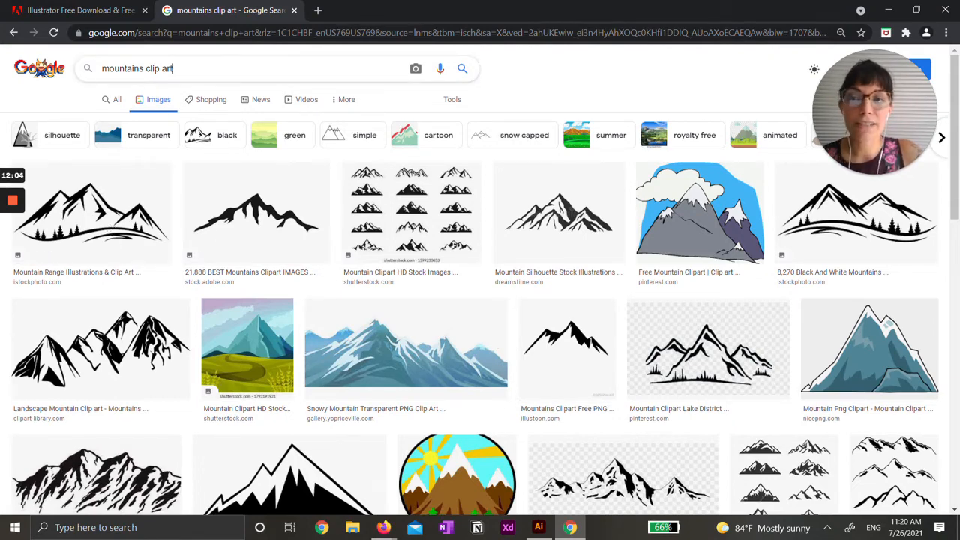
{"action": "type", "text": "black and white"}
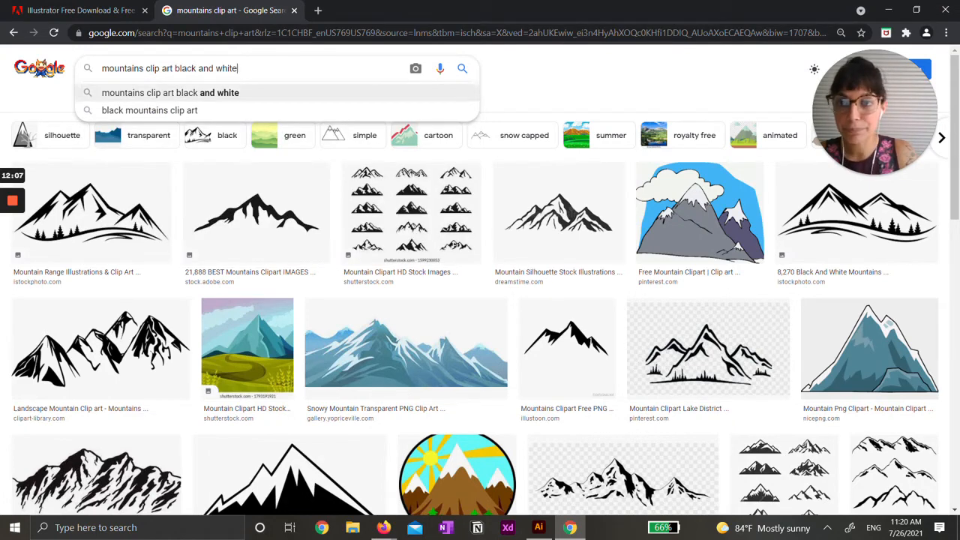
{"action": "key", "text": "Return"}
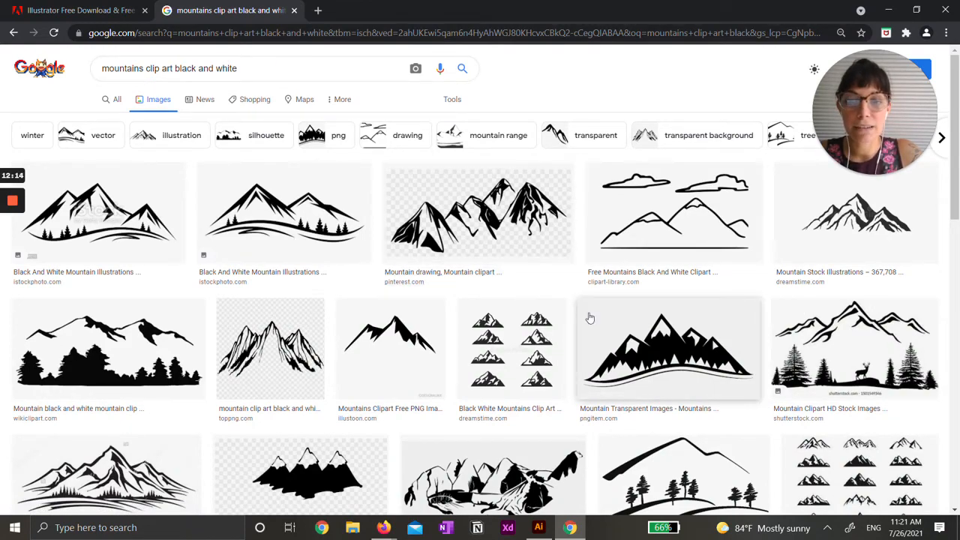
- Browse the image results and open the preview of the Shutterstock drawing of three rounded mountains with a dashed centre peak
{"action": "scroll", "coordinate": [592, 316], "scroll_direction": "down", "scroll_amount": 3}
{"action": "scroll", "coordinate": [594, 313], "scroll_direction": "down", "scroll_amount": 6}
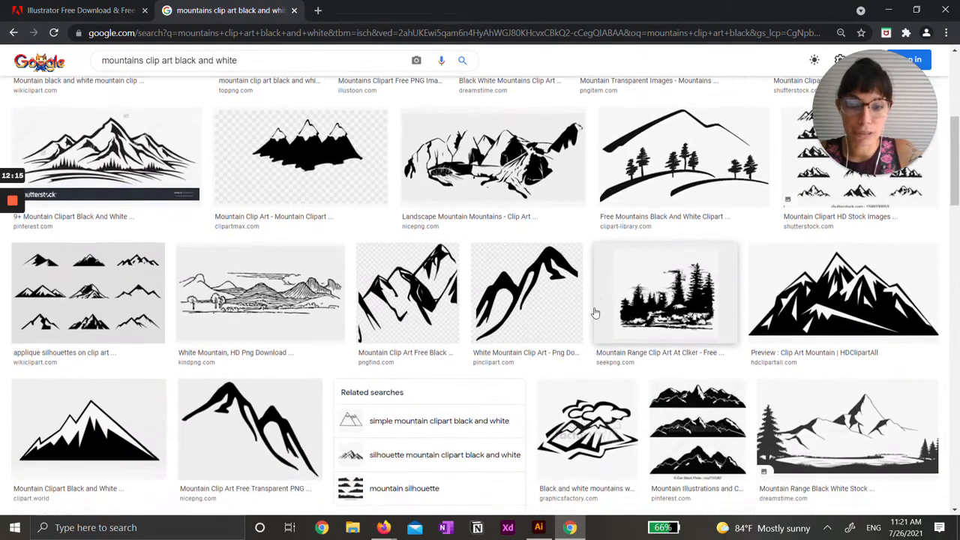
{"action": "scroll", "coordinate": [589, 307], "scroll_direction": "up", "scroll_amount": 6}
{"action": "scroll", "coordinate": [589, 306], "scroll_direction": "up", "scroll_amount": 3}
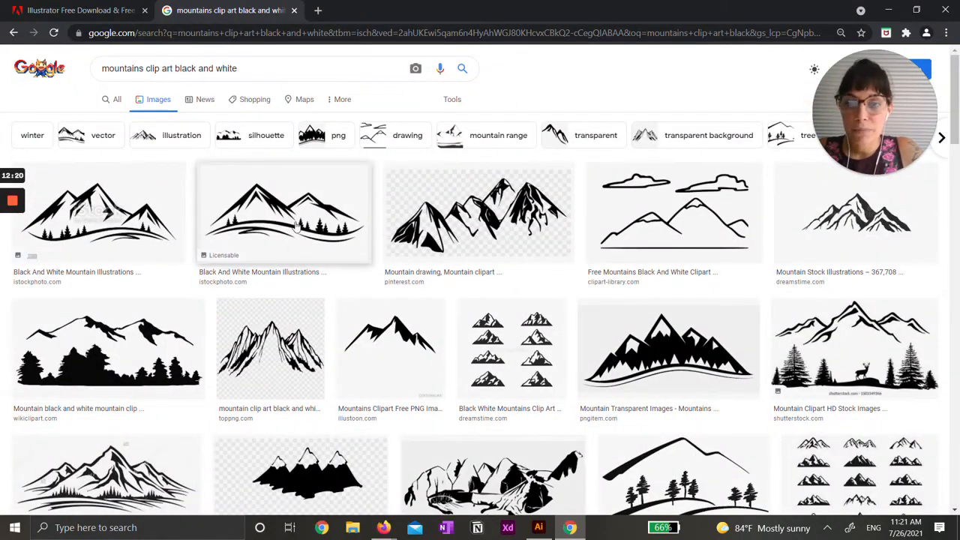
{"action": "scroll", "coordinate": [292, 233], "scroll_direction": "down", "scroll_amount": 5}
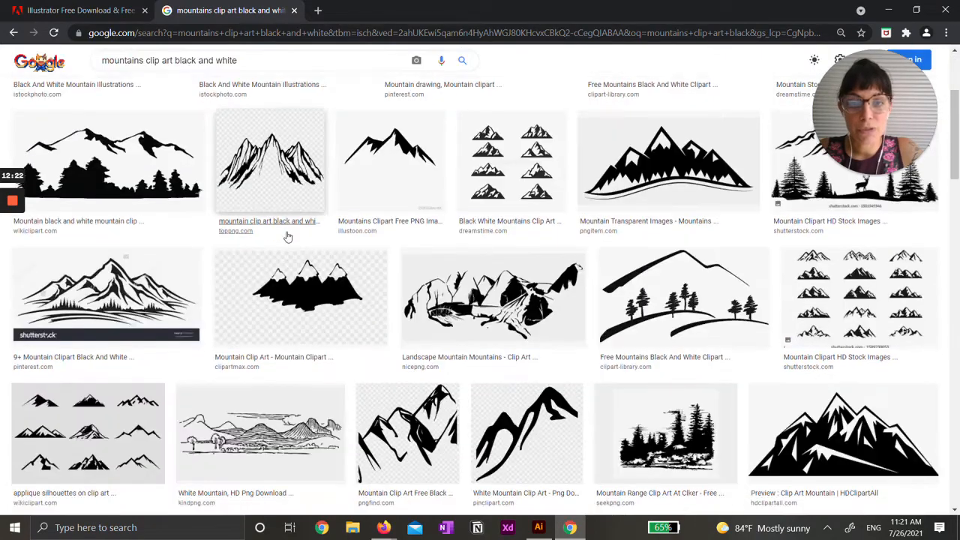
{"action": "scroll", "coordinate": [287, 237], "scroll_direction": "down", "scroll_amount": 5}
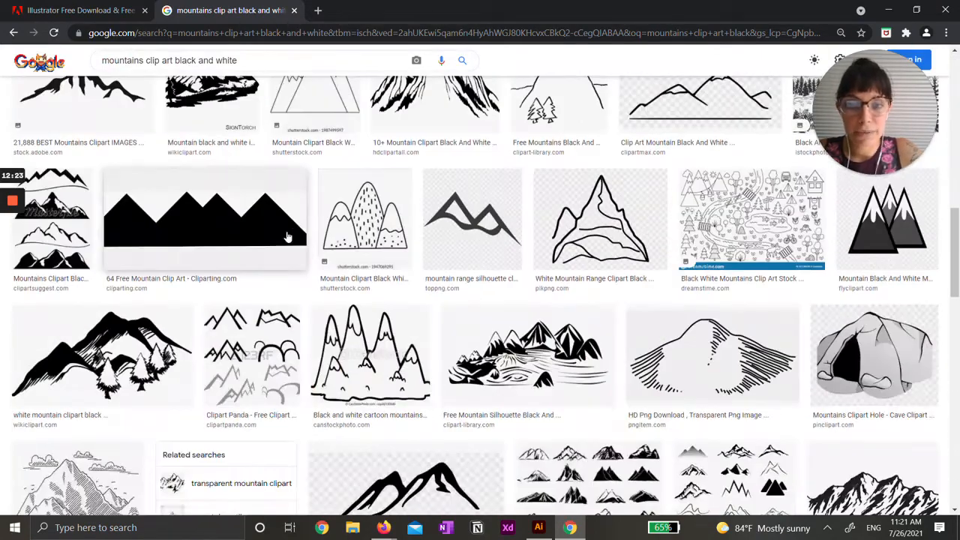
{"action": "left_click", "coordinate": [374, 219]}
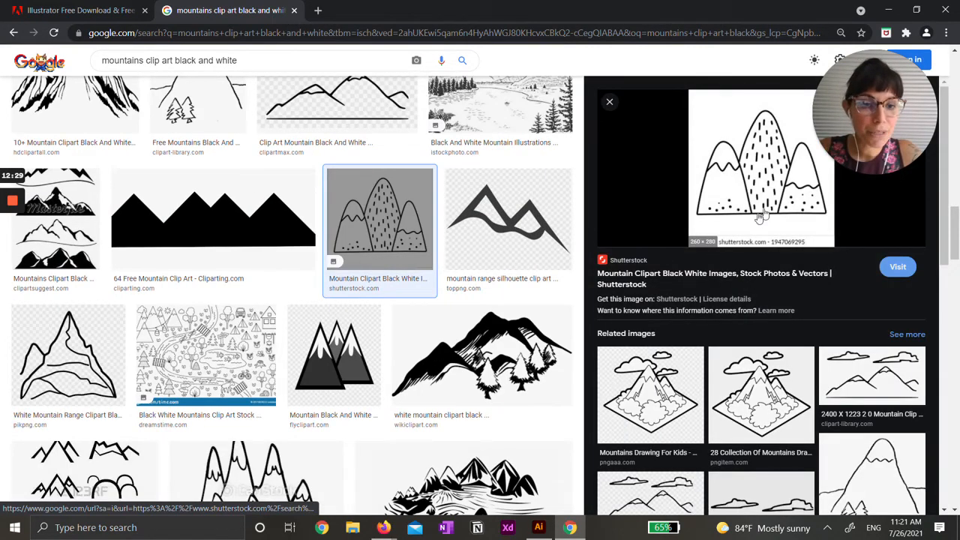
- Open the drawing's Shutterstock source page, look through its mountain clip art, and return to the image search results
{"action": "left_click", "coordinate": [745, 161]}
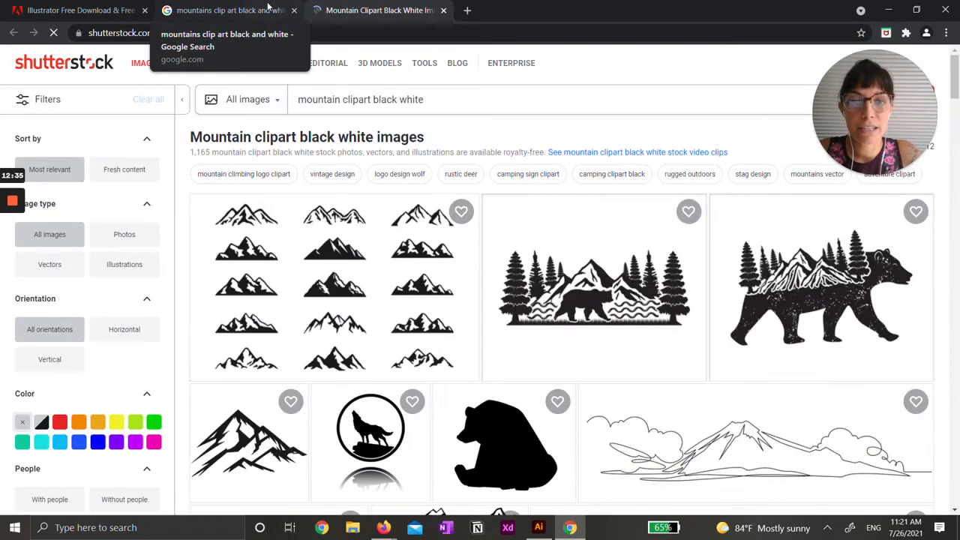
{"action": "scroll", "coordinate": [338, 285], "scroll_direction": "down", "scroll_amount": 5}
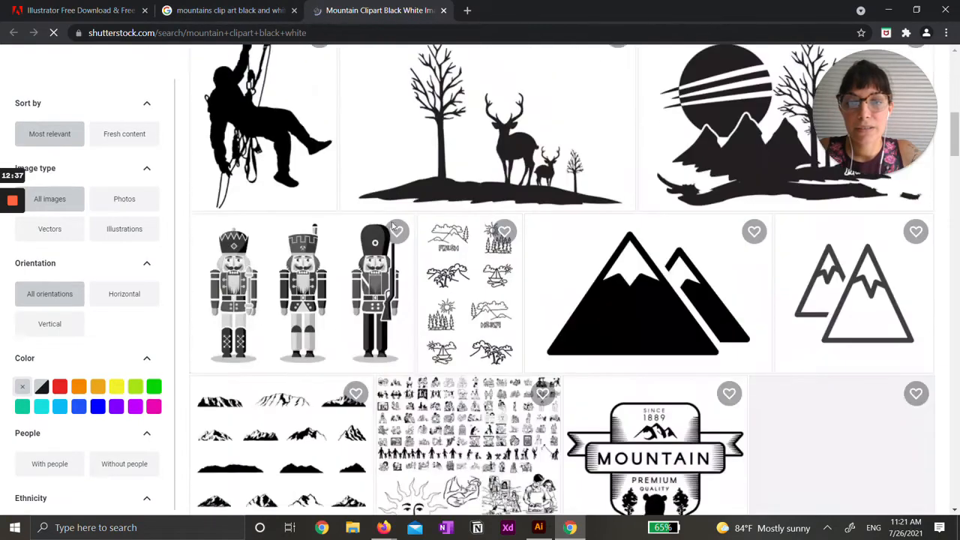
{"action": "scroll", "coordinate": [338, 285], "scroll_direction": "up", "scroll_amount": 5}
{"action": "left_click", "coordinate": [225, 10]}
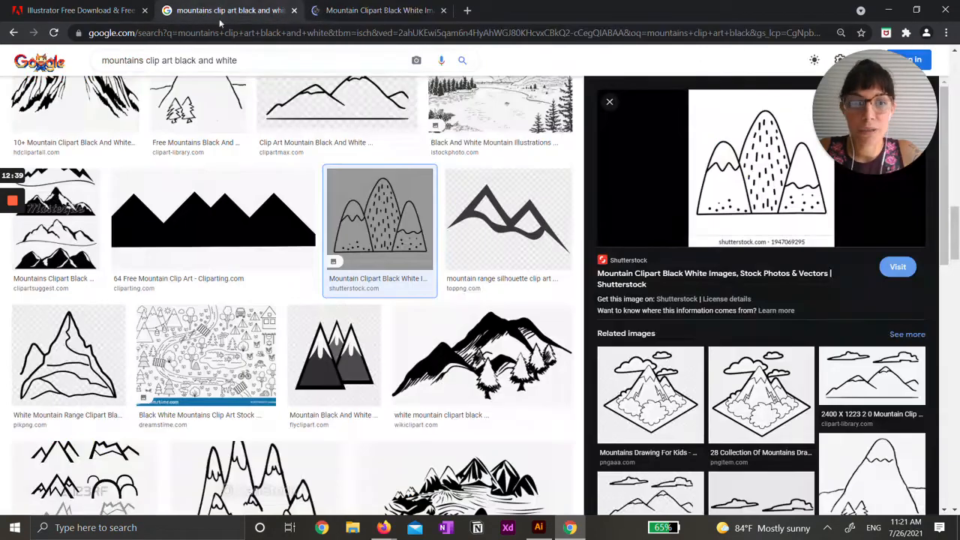
- Start saving the previewed mountain drawing as a JPEG image and choose the Desktop as the destination folder
{"action": "right_click", "coordinate": [742, 155]}
{"action": "right_click", "coordinate": [713, 140]}
{"action": "right_click", "coordinate": [712, 140]}
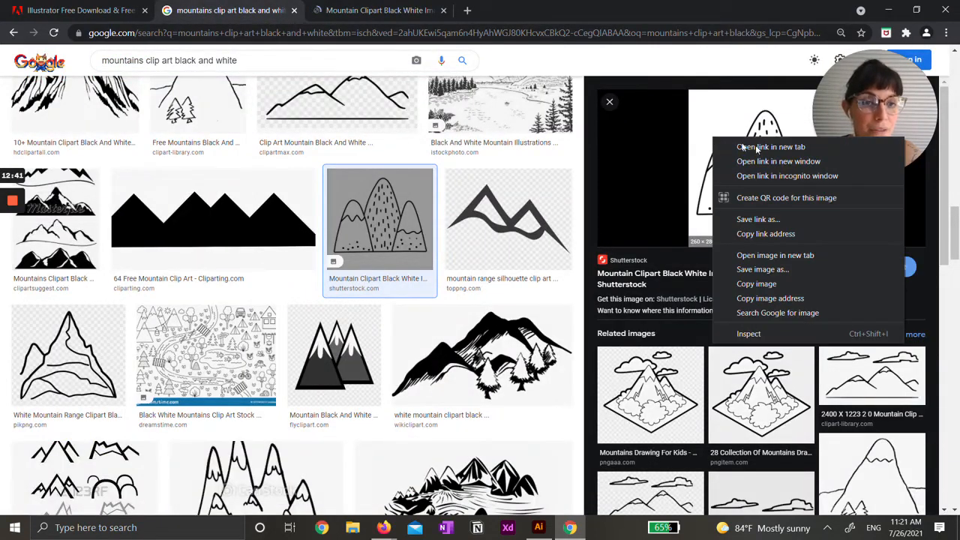
{"action": "left_click", "coordinate": [806, 270]}
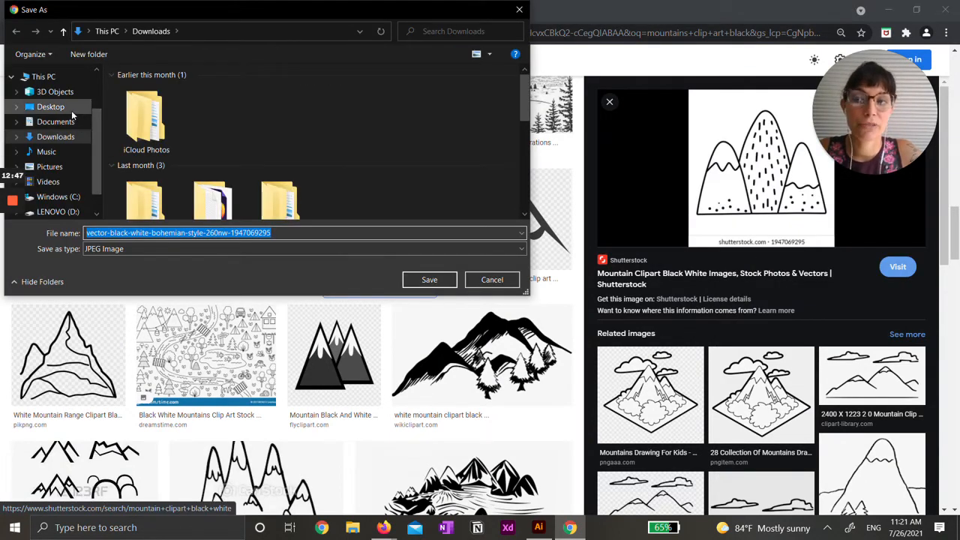
{"action": "left_click", "coordinate": [73, 112]}
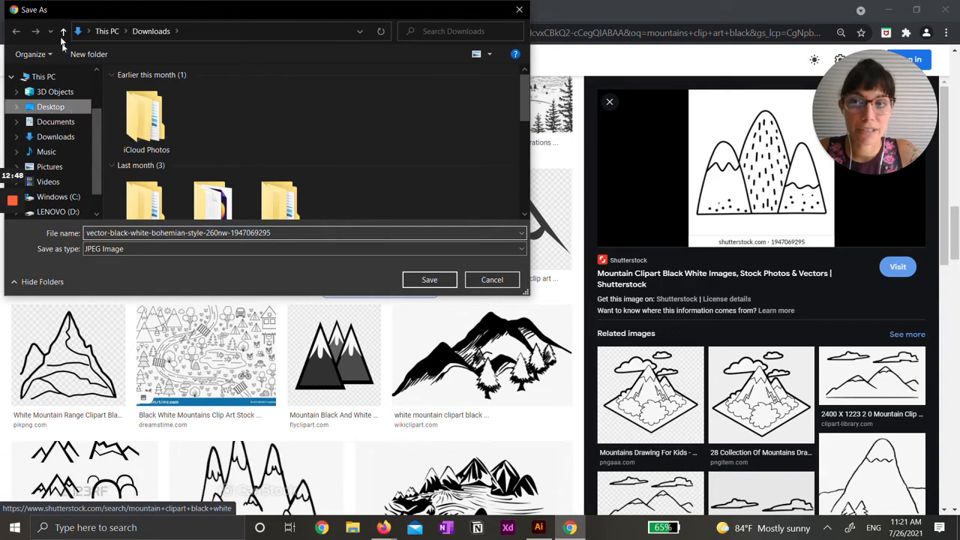
{"action": "left_click", "coordinate": [147, 249]}
{"action": "left_click", "coordinate": [105, 255]}
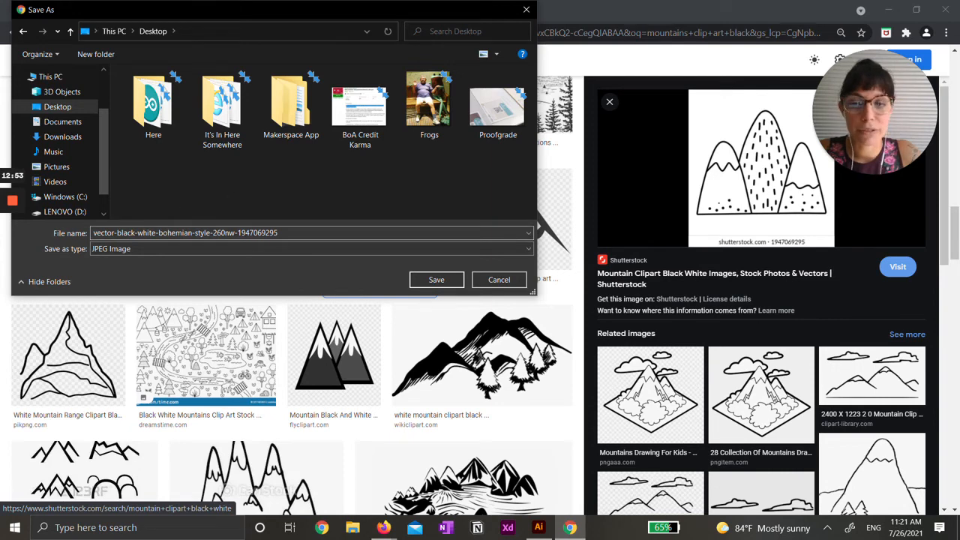
- Name the image file Playful Mountains and save it
{"action": "left_click", "coordinate": [195, 233]}
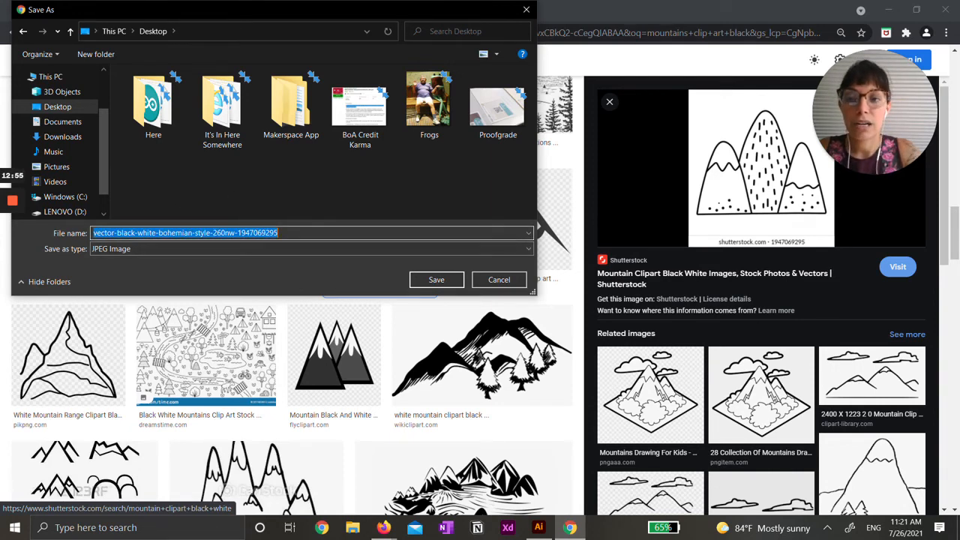
{"action": "key", "text": "BackSpace"}
{"action": "type", "text": "B"}
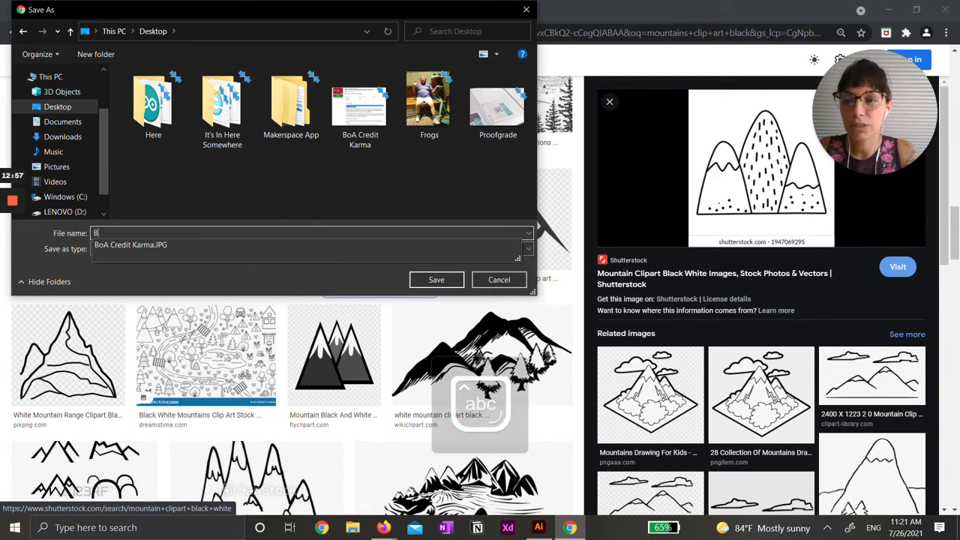
{"action": "key", "text": "BackSpace"}
{"action": "type", "text": "Playfu"}
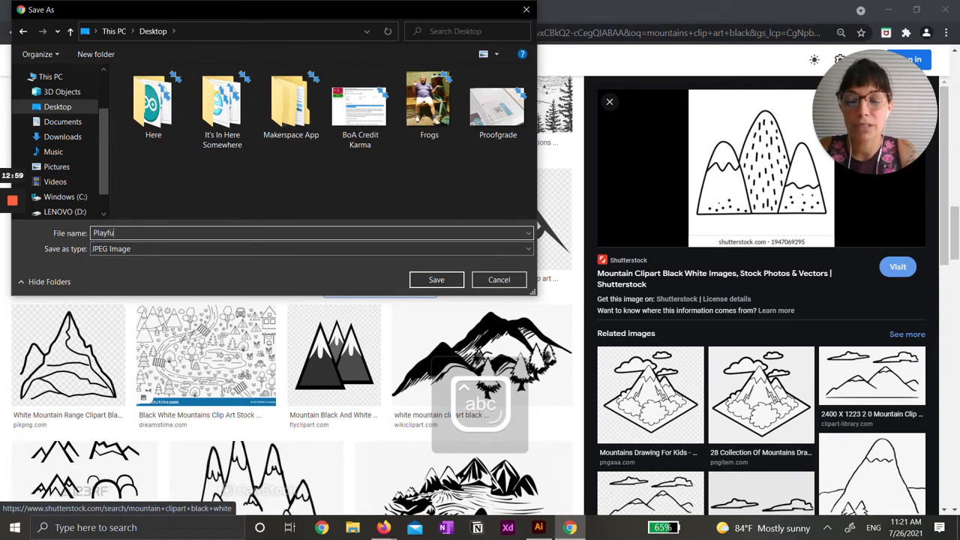
{"action": "type", "text": "l Mountains"}
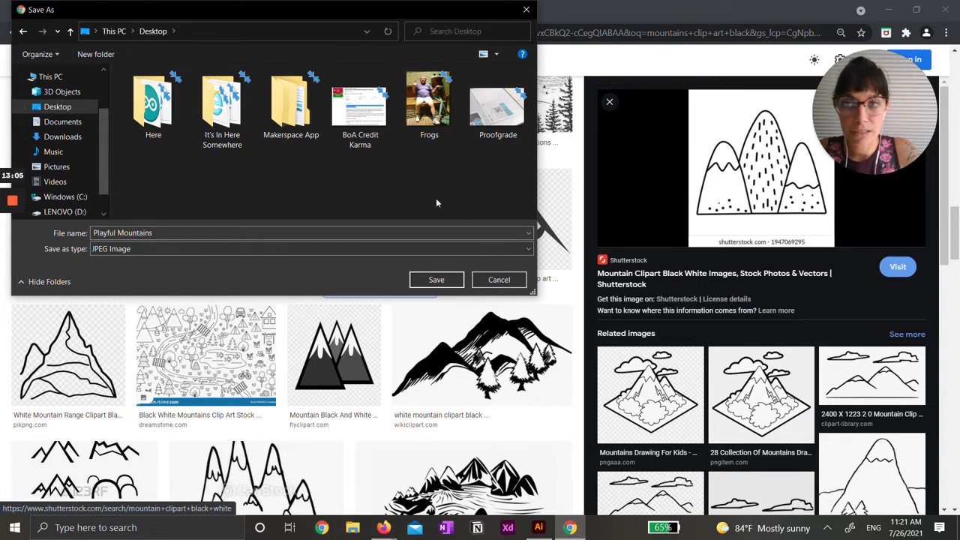
{"action": "left_click", "coordinate": [455, 281]}
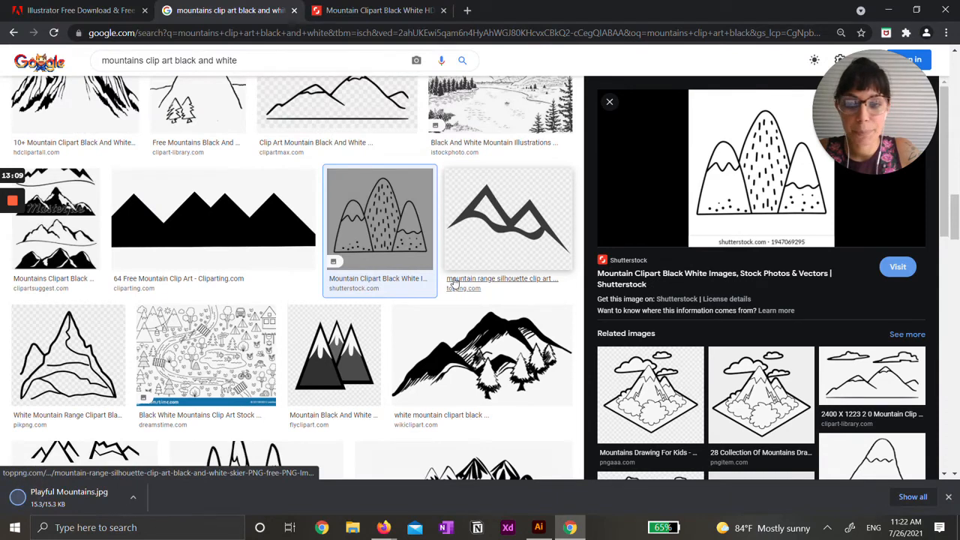
- Switch to Illustrator and place Playful Mountains from the Desktop as a linked image across the artboard's upper edge
{"action": "left_click", "coordinate": [537, 528]}
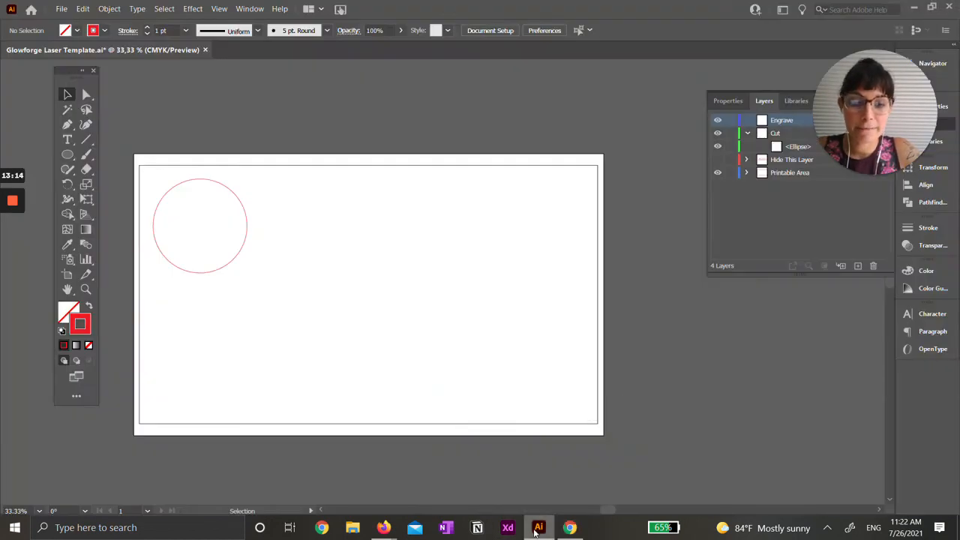
{"action": "left_click", "coordinate": [64, 12]}
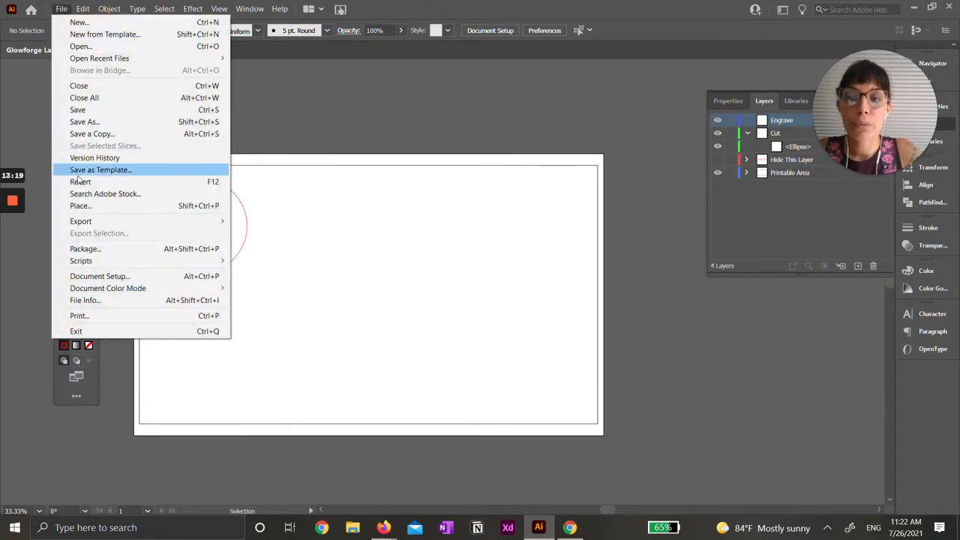
{"action": "left_click", "coordinate": [62, 10]}
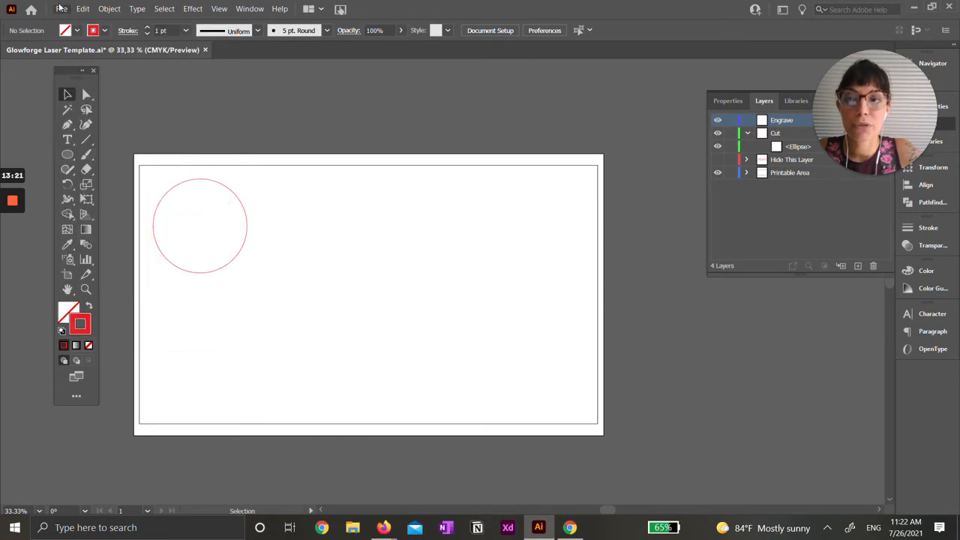
{"action": "left_click", "coordinate": [63, 10]}
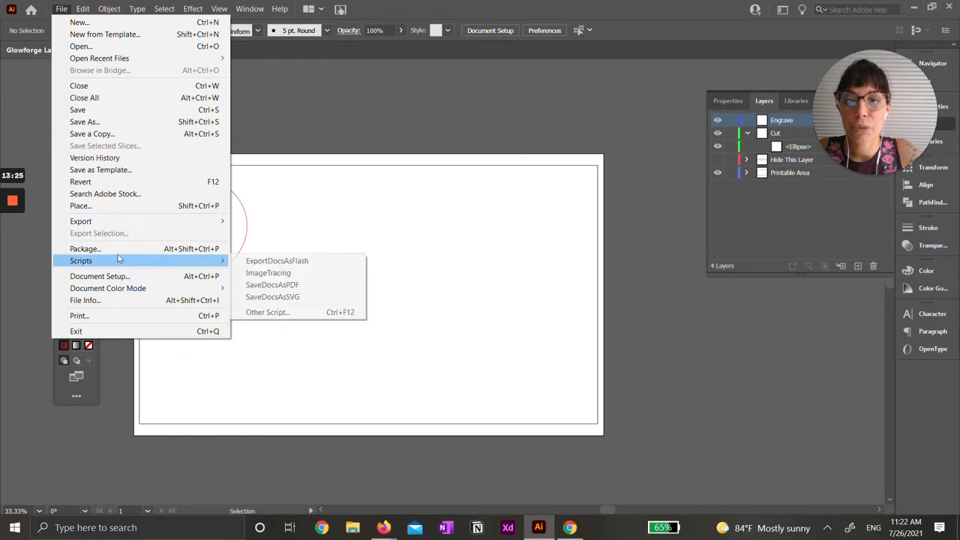
{"action": "left_click", "coordinate": [154, 210]}
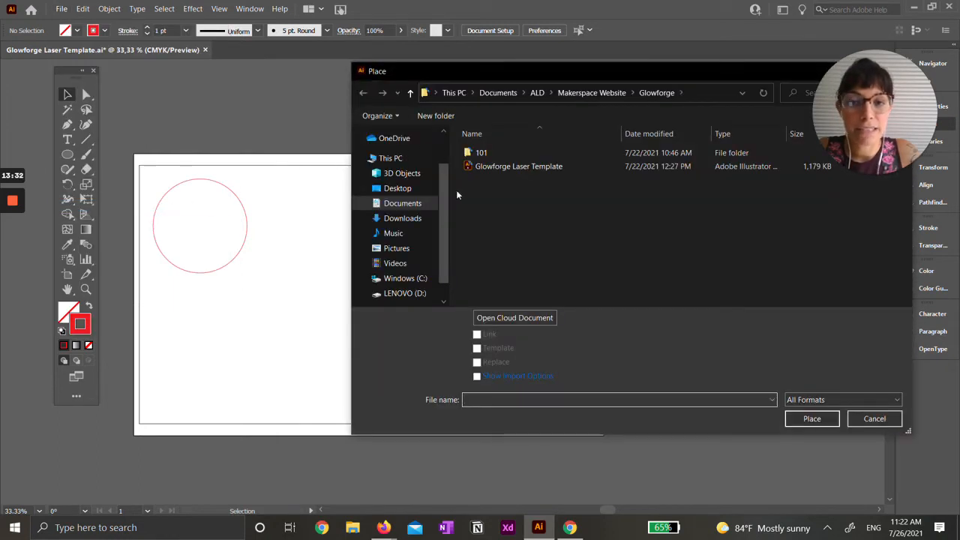
{"action": "left_click", "coordinate": [412, 192]}
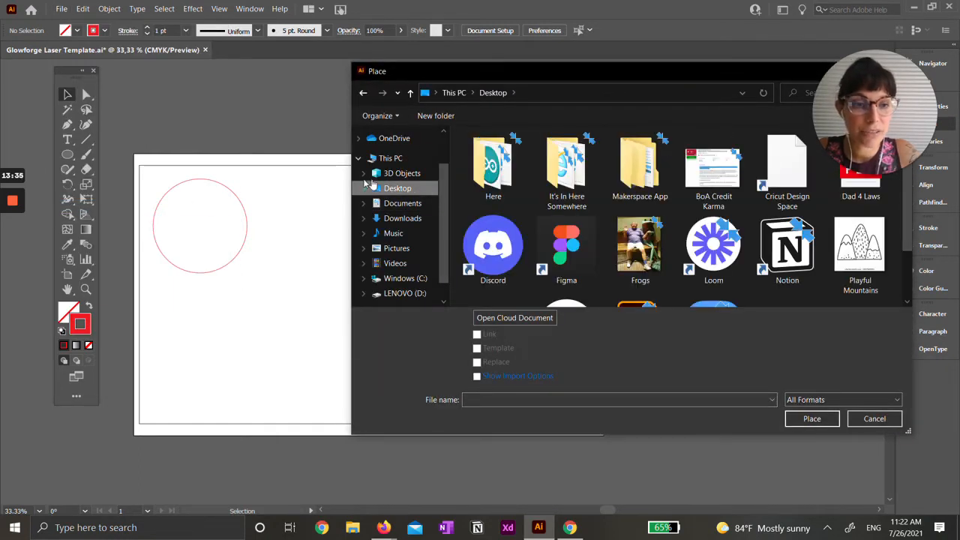
{"action": "left_click", "coordinate": [863, 253]}
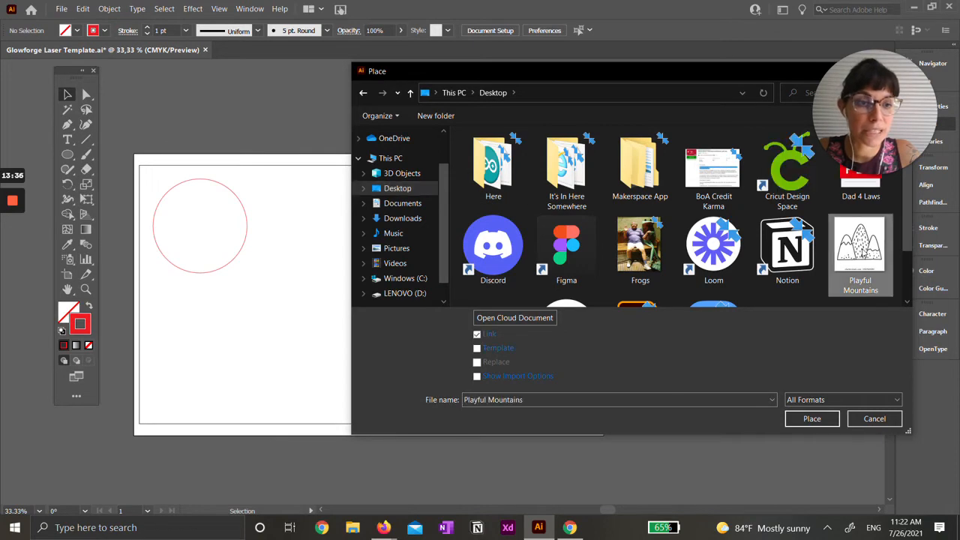
{"action": "left_click", "coordinate": [810, 420]}
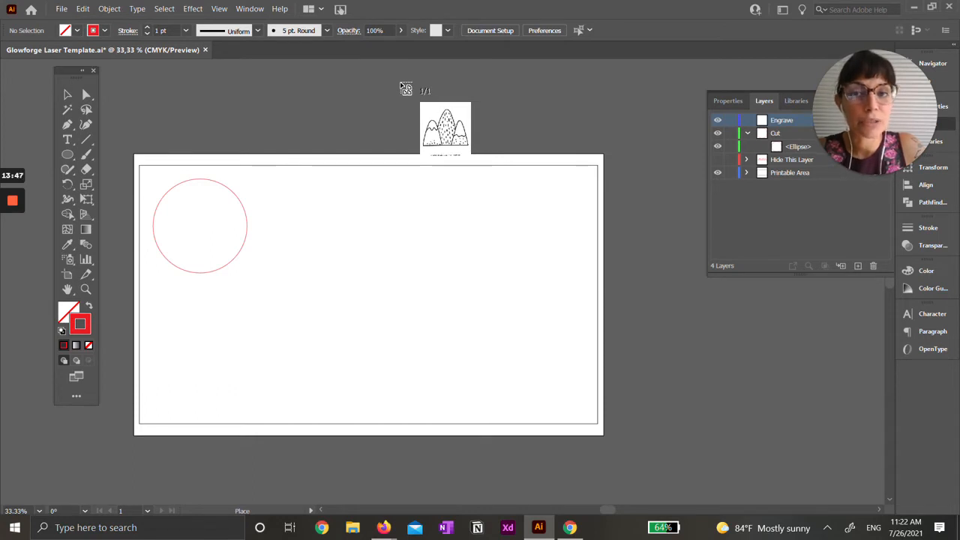
{"action": "left_click", "coordinate": [326, 107]}
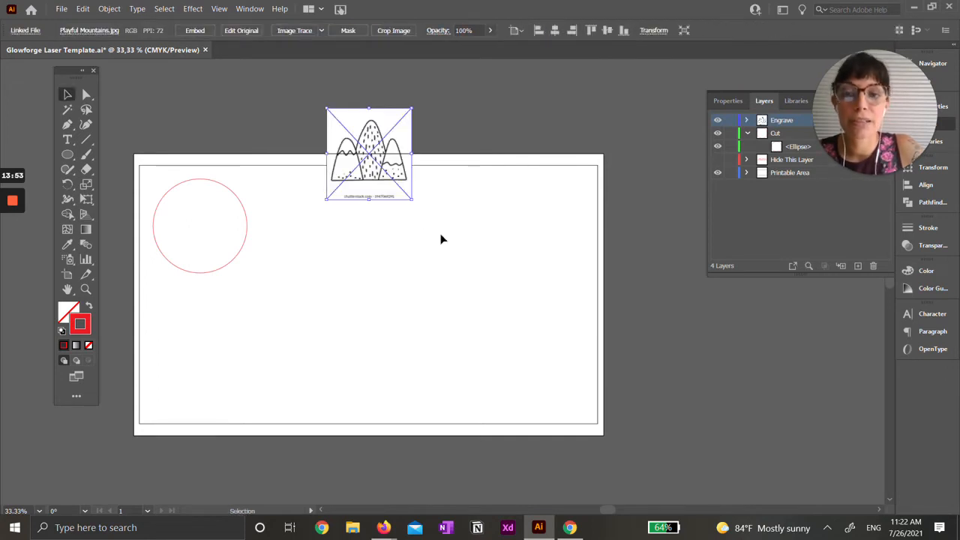
- Enlarge the placed mountain image to about 7.8 by 8.4 in and position it in the right half of the artboard
{"action": "left_click_drag", "start_coordinate": [411, 200], "coordinate": [519, 324]}
{"action": "left_click_drag", "start_coordinate": [472, 253], "coordinate": [498, 334]}
{"action": "left_click_drag", "start_coordinate": [452, 290], "coordinate": [468, 278]}
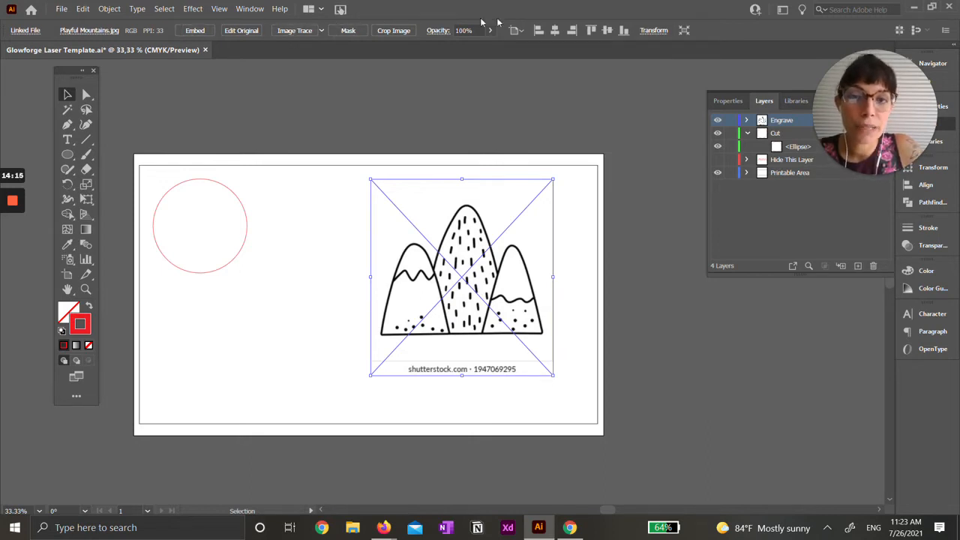
- Image Trace the mountain picture with the Default preset, keep the Tracing Result view, and expand it into vector paths
{"action": "left_click", "coordinate": [309, 33]}
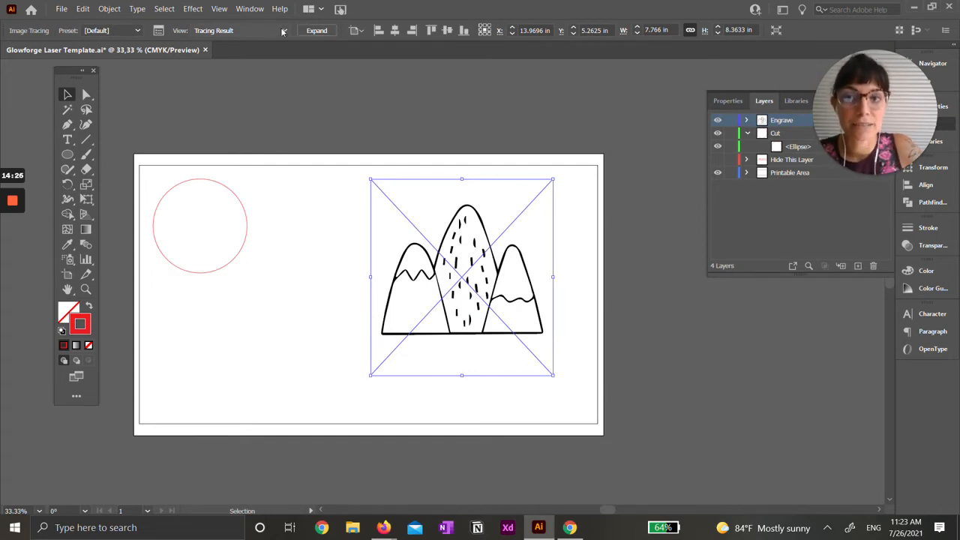
{"action": "left_click", "coordinate": [264, 31]}
{"action": "left_click", "coordinate": [245, 47]}
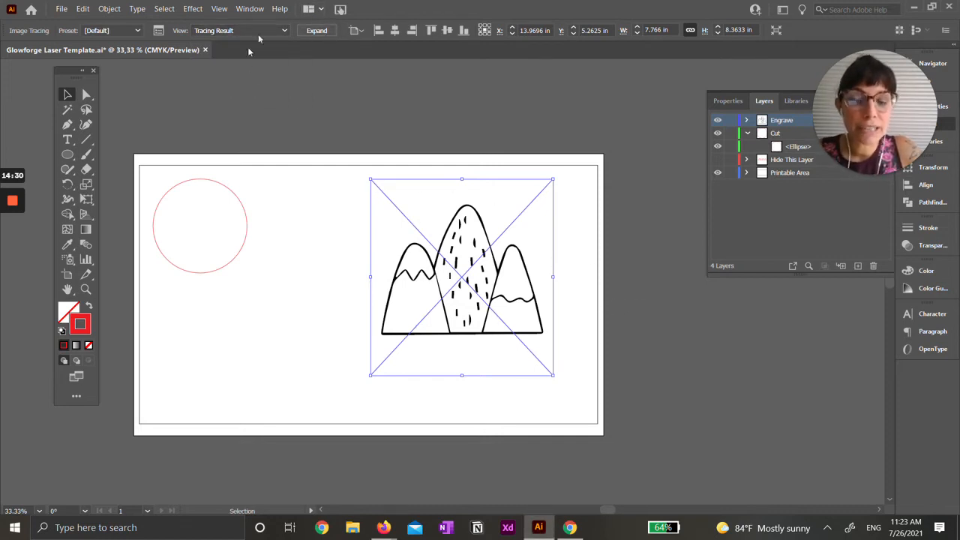
{"action": "left_click", "coordinate": [326, 35]}
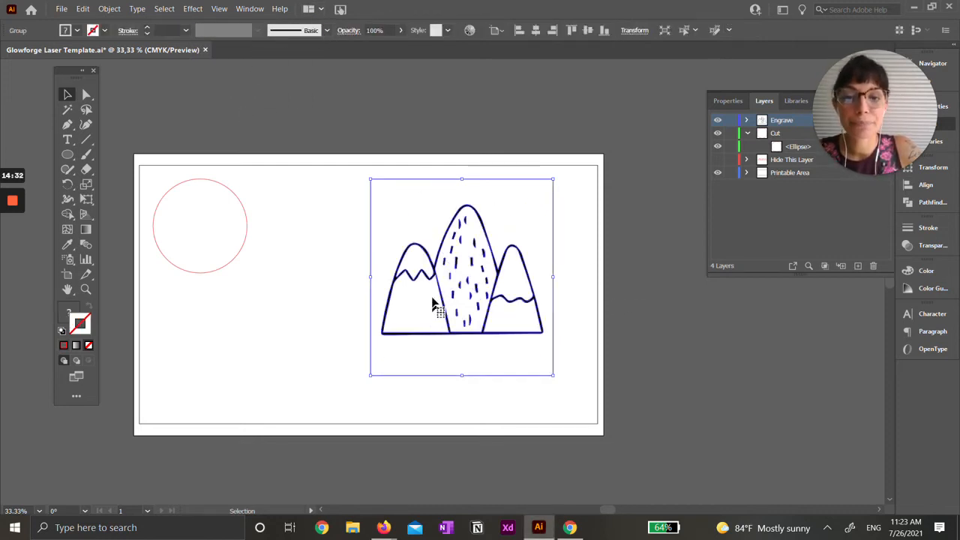
- Move the expanded mountain group off the artboard, beyond its lower right corner
{"action": "left_click_drag", "start_coordinate": [485, 270], "coordinate": [456, 263]}
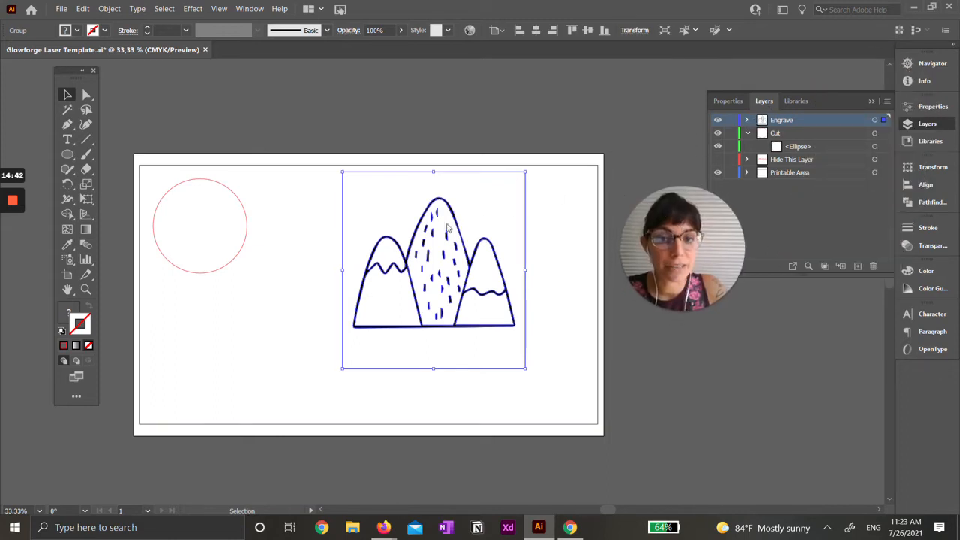
{"action": "left_click_drag", "start_coordinate": [408, 300], "coordinate": [375, 189]}
{"action": "left_click_drag", "start_coordinate": [452, 128], "coordinate": [790, 358]}
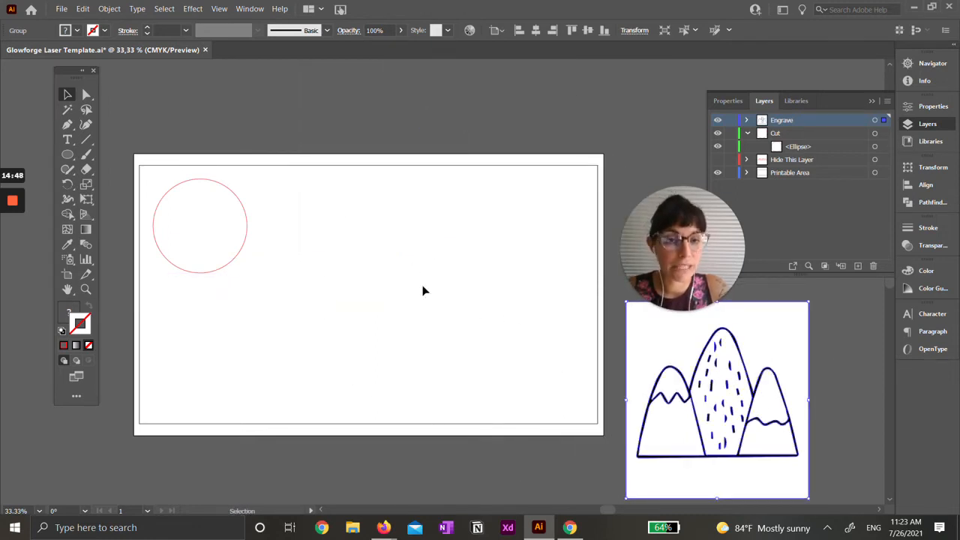
- Shift the mountain group slightly to the left and expand the Engrave layer and its group down to the individual paths
{"action": "left_click_drag", "start_coordinate": [752, 403], "coordinate": [743, 403]}
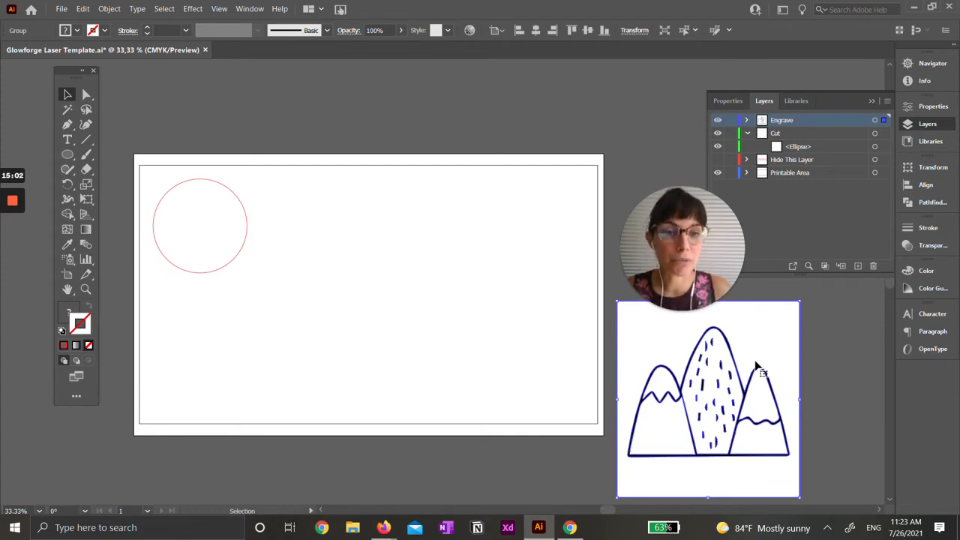
{"action": "left_click_drag", "start_coordinate": [696, 243], "coordinate": [651, 117]}
{"action": "left_click", "coordinate": [746, 120]}
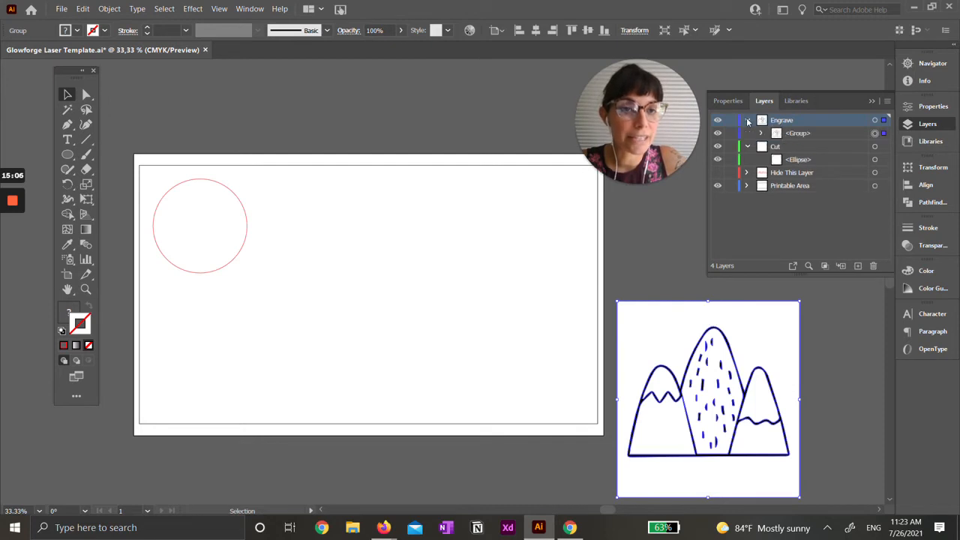
{"action": "left_click", "coordinate": [822, 134]}
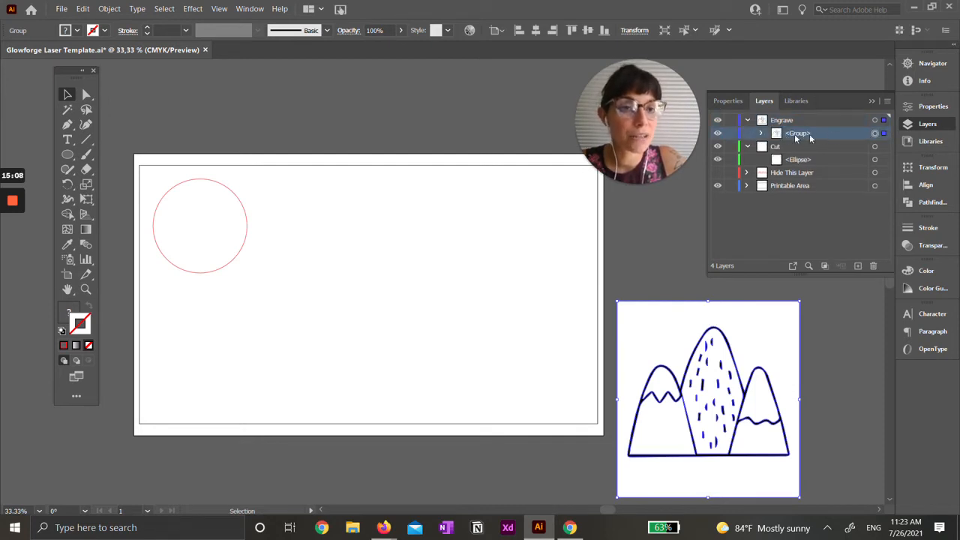
{"action": "left_click", "coordinate": [761, 133]}
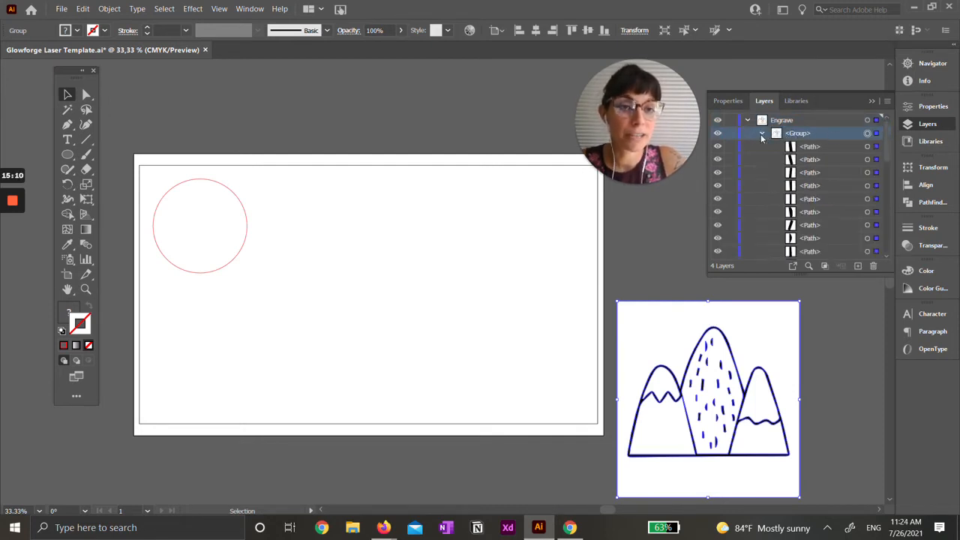
- Select several of the group's black dash paths one after another to see which marks on the middle mountain they represent
{"action": "left_click", "coordinate": [838, 156]}
{"action": "left_click", "coordinate": [876, 159]}
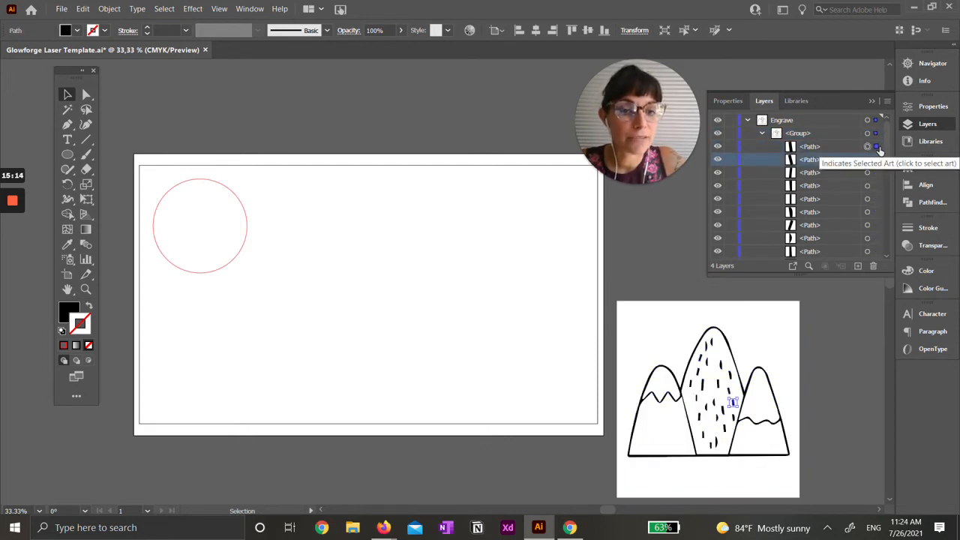
{"action": "left_click", "coordinate": [876, 173]}
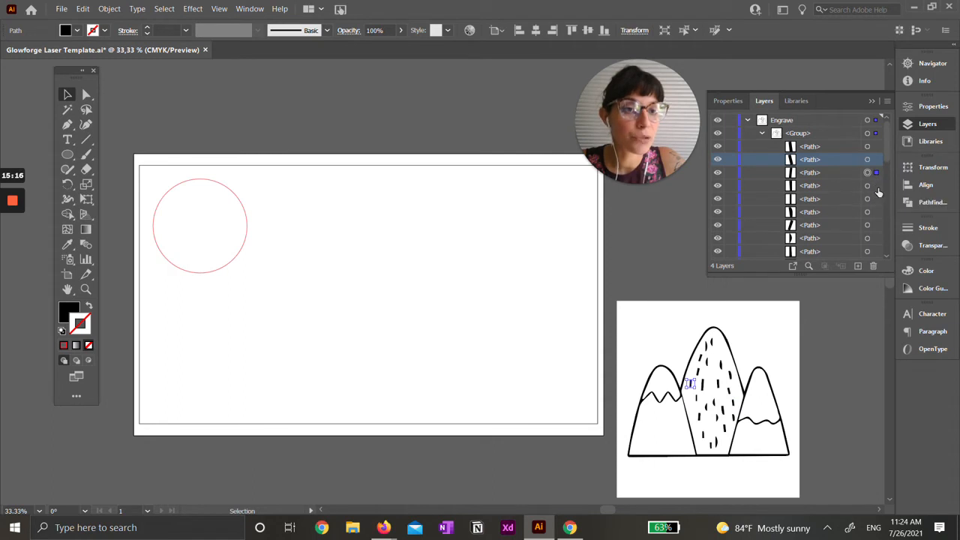
{"action": "left_click", "coordinate": [876, 185]}
{"action": "left_click", "coordinate": [869, 200]}
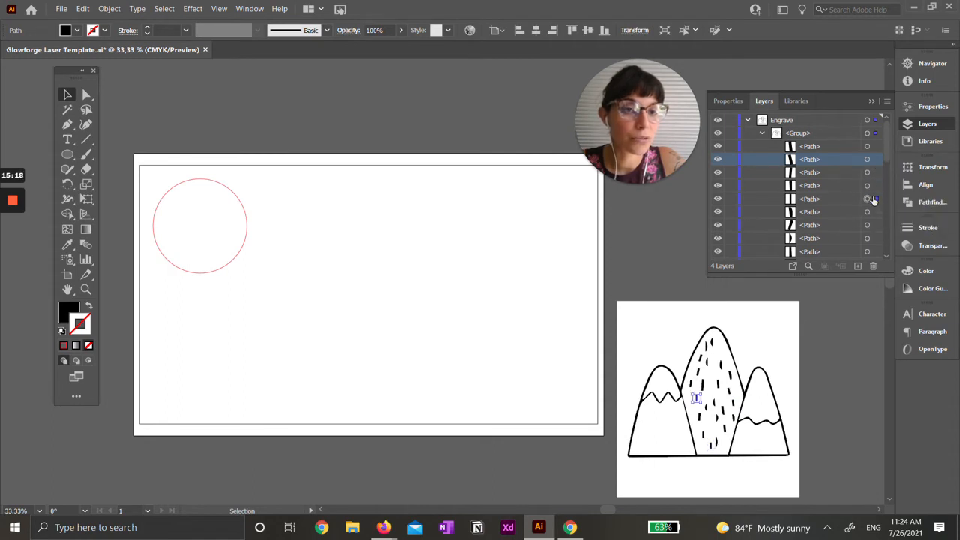
{"action": "left_click", "coordinate": [869, 213]}
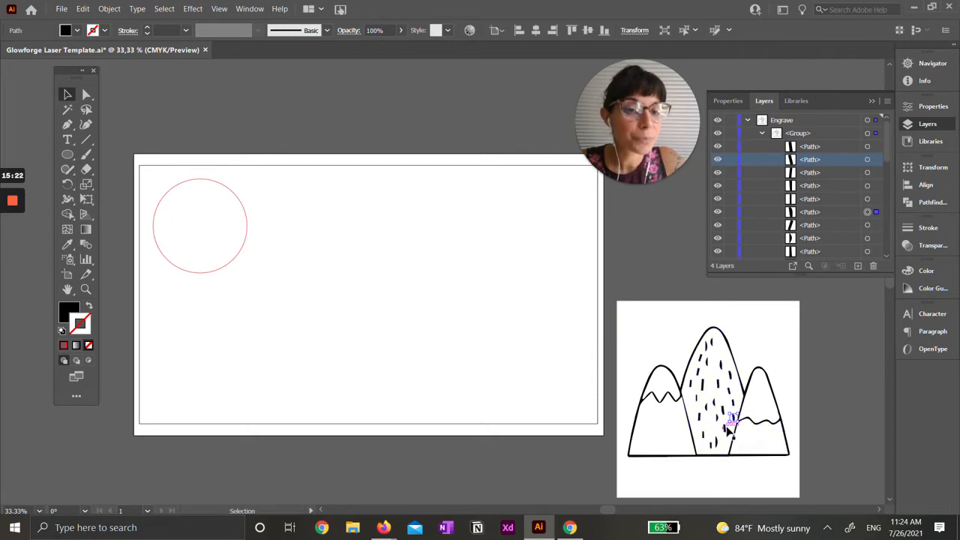
{"action": "left_click", "coordinate": [876, 225]}
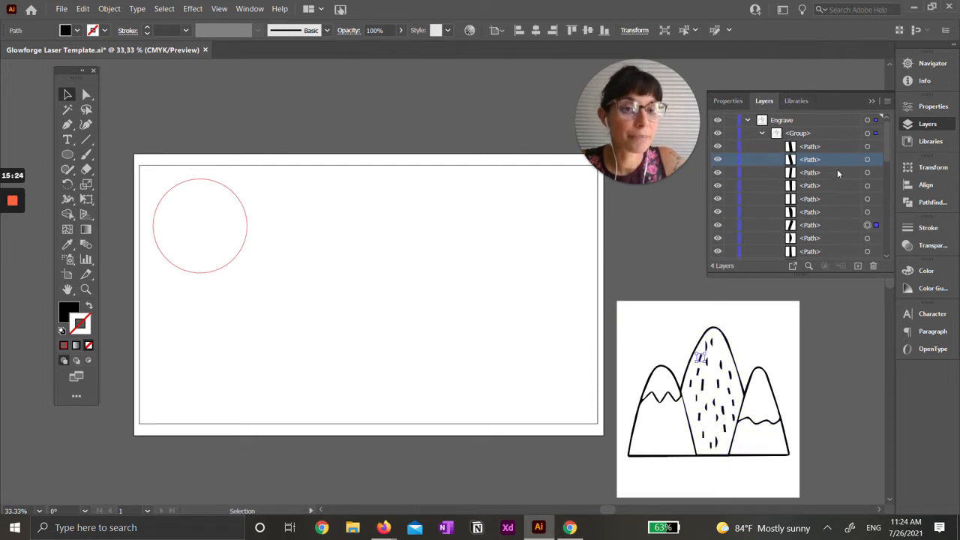
- Find the white compound path filling the tall middle mountain and toggle its visibility to check what it covers
{"action": "scroll", "coordinate": [838, 173], "scroll_direction": "down", "scroll_amount": 3}
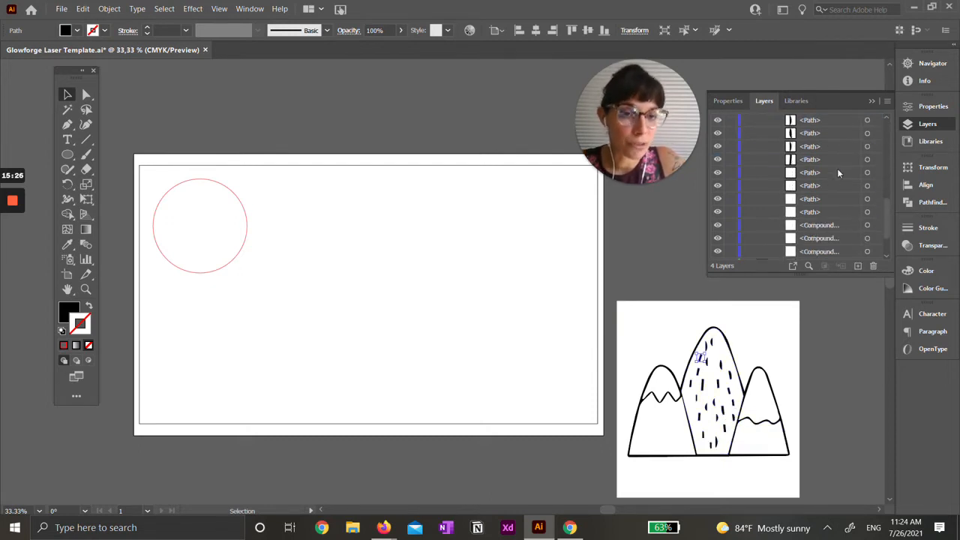
{"action": "scroll", "coordinate": [838, 174], "scroll_direction": "down", "scroll_amount": 1}
{"action": "left_click", "coordinate": [875, 186]}
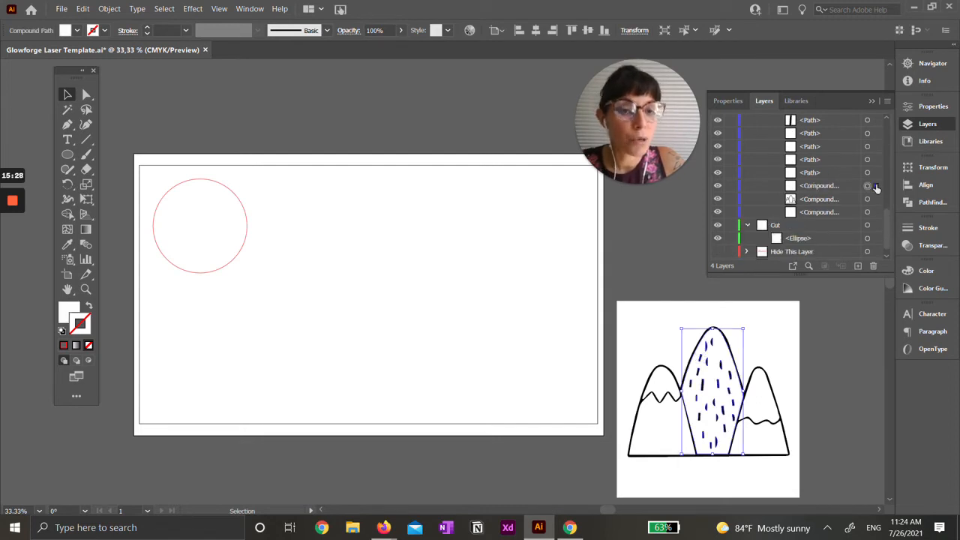
{"action": "left_click", "coordinate": [831, 188]}
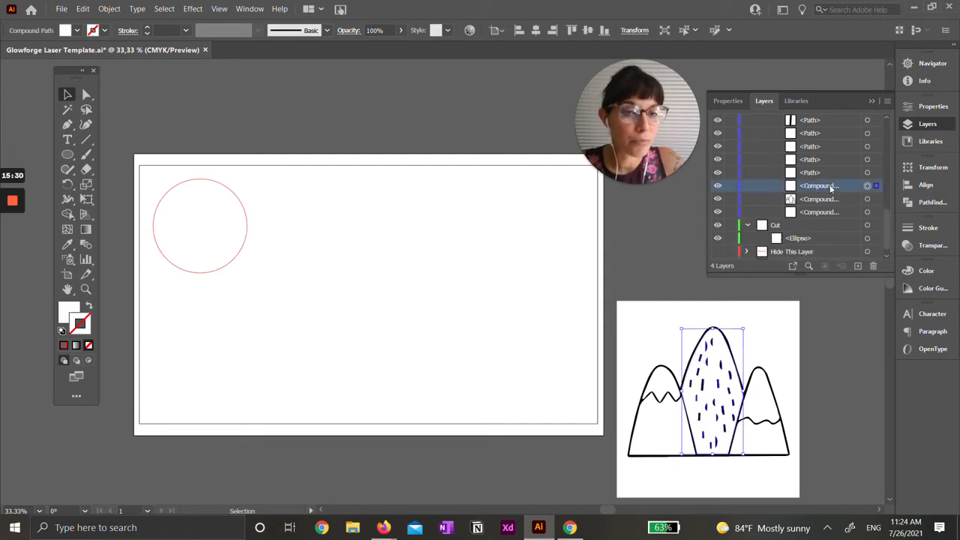
{"action": "left_click", "coordinate": [718, 187]}
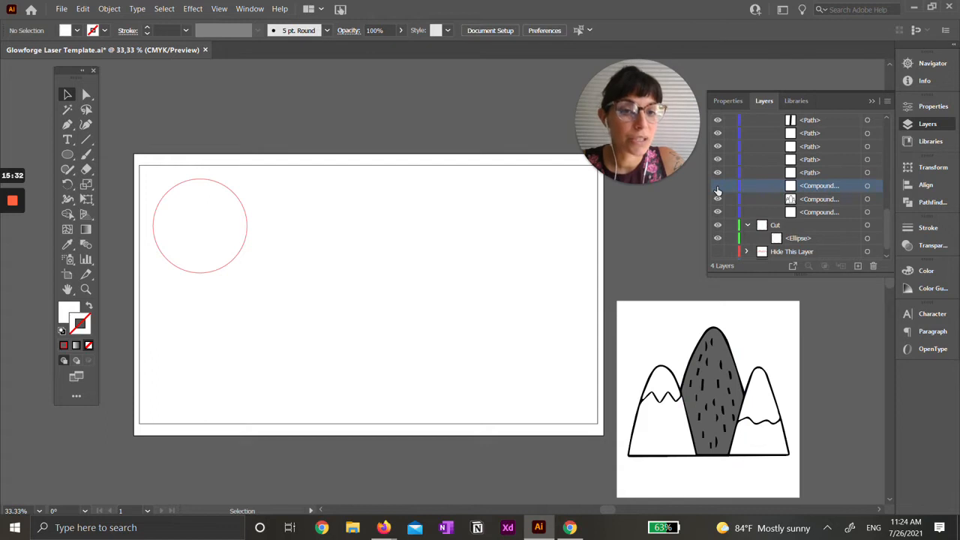
{"action": "left_click", "coordinate": [718, 187]}
{"action": "left_click", "coordinate": [718, 188]}
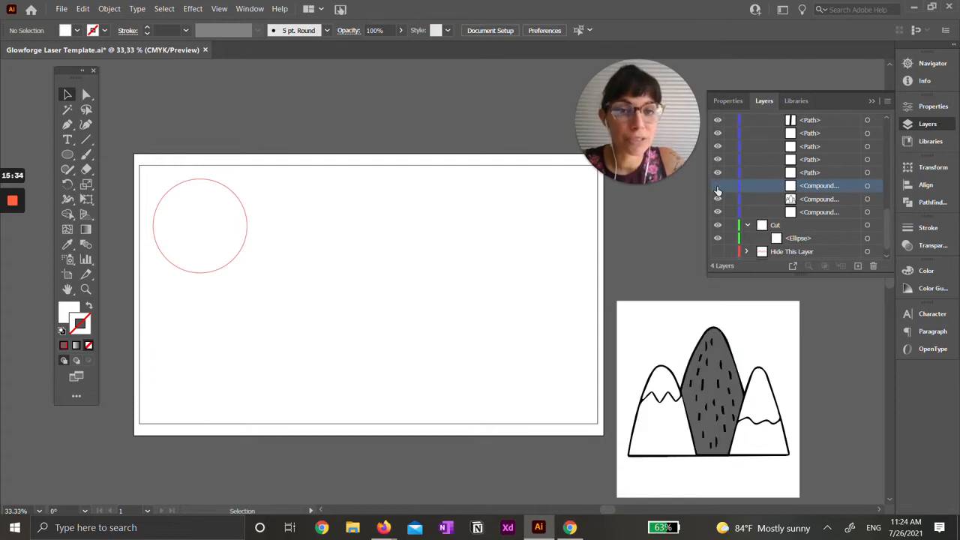
{"action": "left_click", "coordinate": [718, 188]}
{"action": "left_click", "coordinate": [718, 188]}
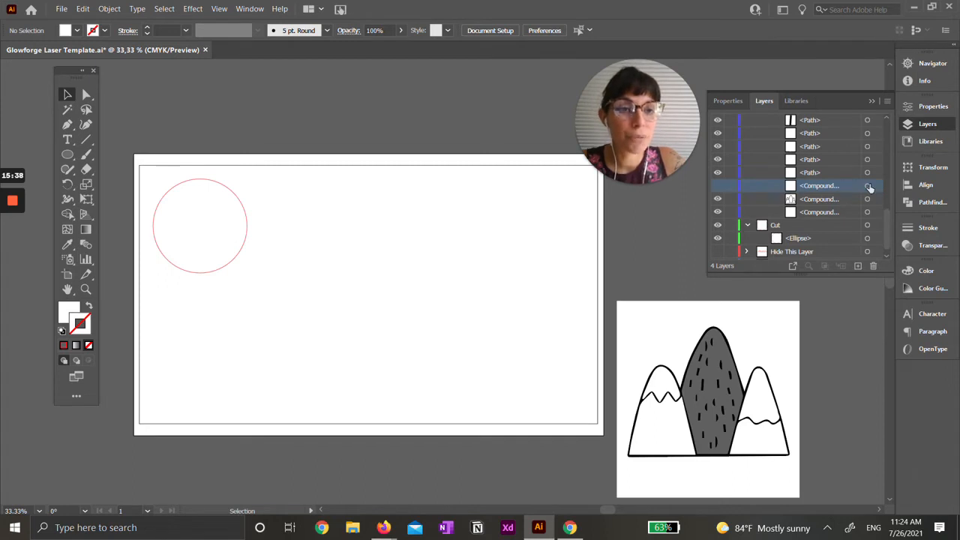
- Recheck the middle mountain's white compound path by toggling its visibility, and delete it
{"action": "left_click", "coordinate": [718, 187]}
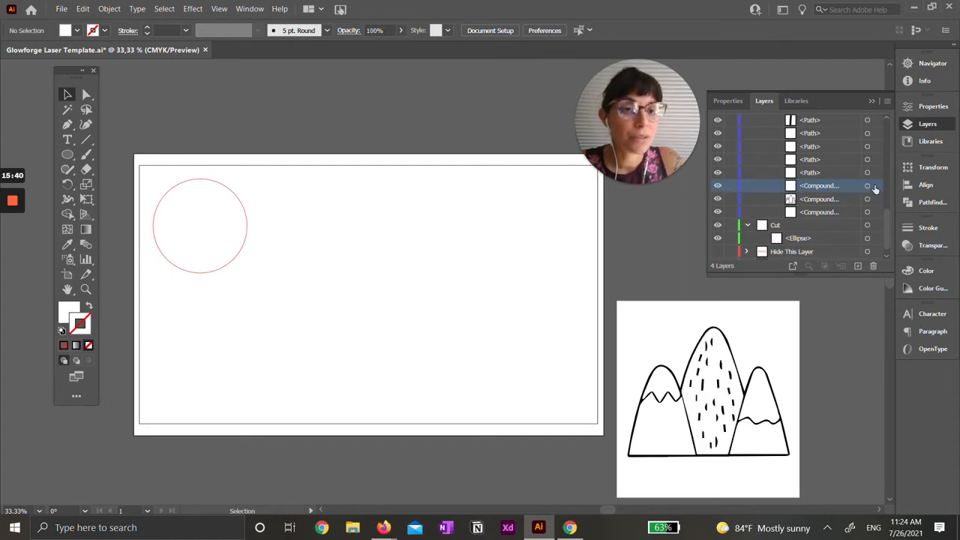
{"action": "left_click", "coordinate": [718, 188]}
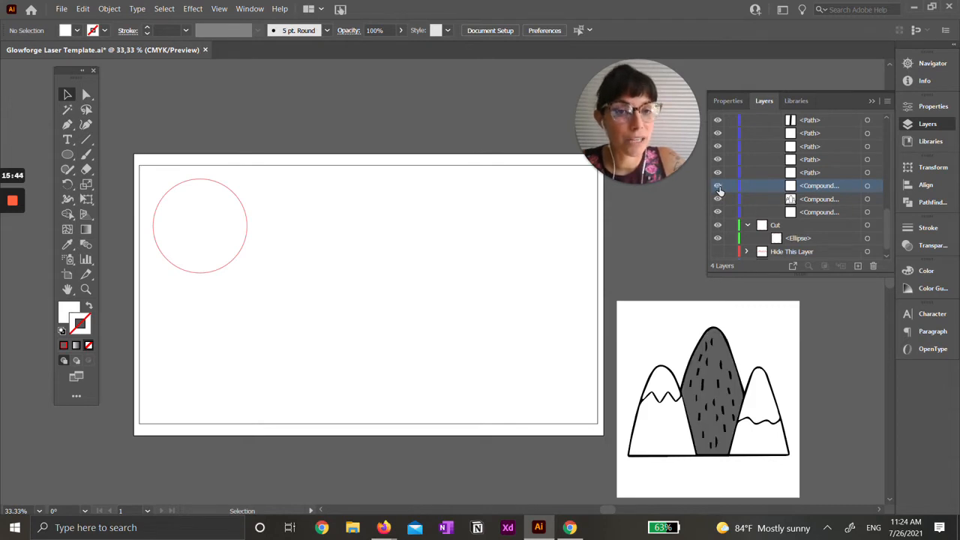
{"action": "left_click", "coordinate": [717, 188]}
{"action": "left_click", "coordinate": [718, 188]}
{"action": "left_click", "coordinate": [718, 188]}
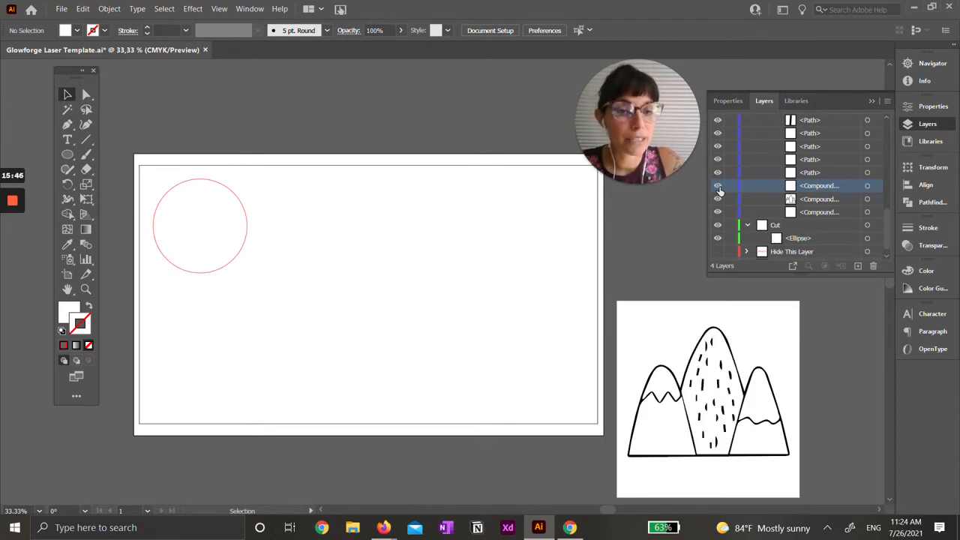
{"action": "left_click", "coordinate": [869, 186]}
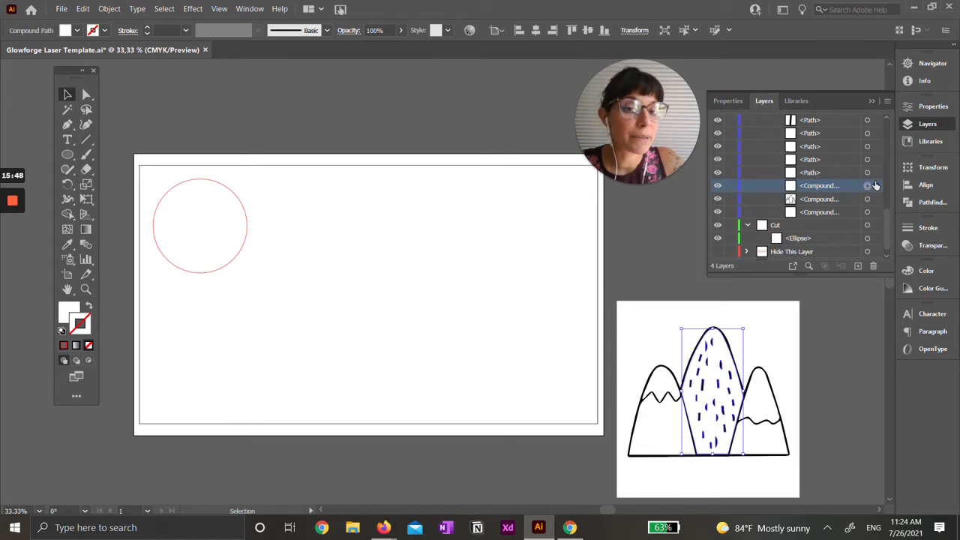
{"action": "left_click", "coordinate": [873, 266]}
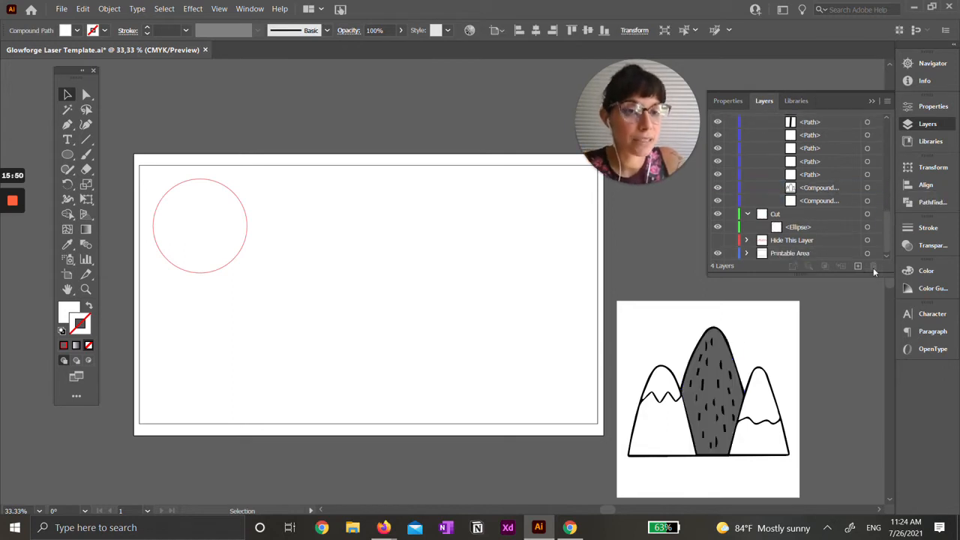
- Select the black mountain outline compound path and toggle its visibility to check which artwork it contains
{"action": "left_click", "coordinate": [874, 189]}
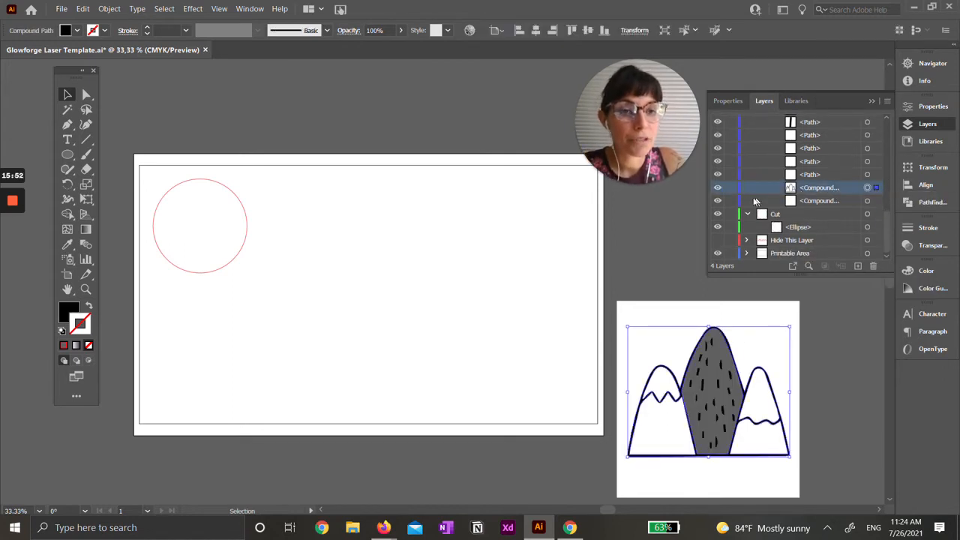
{"action": "left_click", "coordinate": [718, 188]}
{"action": "left_click", "coordinate": [717, 188]}
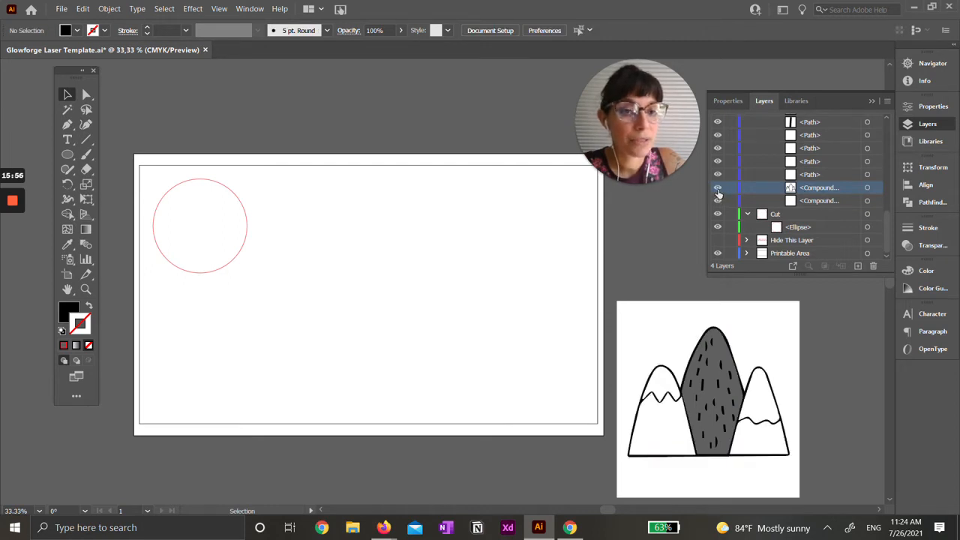
{"action": "left_click", "coordinate": [718, 188]}
{"action": "left_click", "coordinate": [718, 188]}
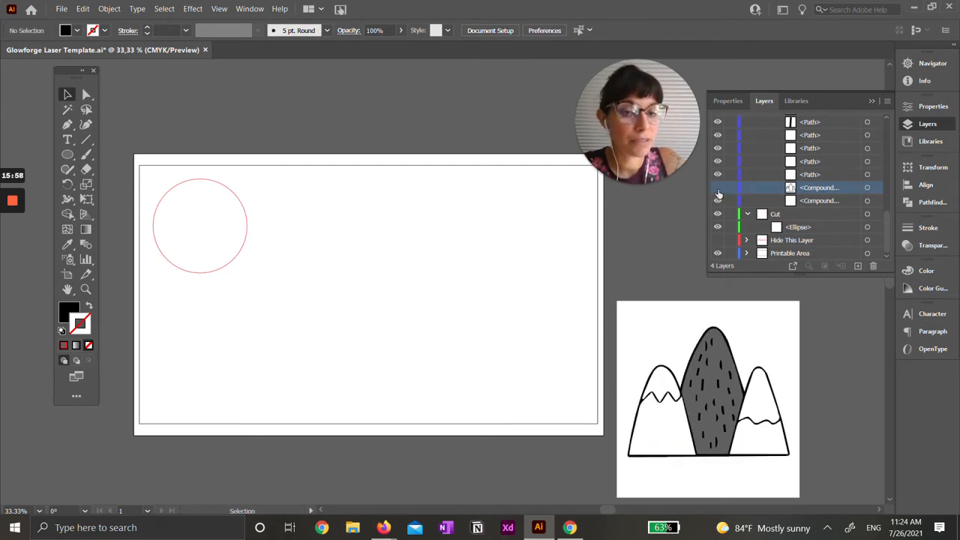
{"action": "left_click", "coordinate": [717, 188]}
{"action": "left_click", "coordinate": [718, 188]}
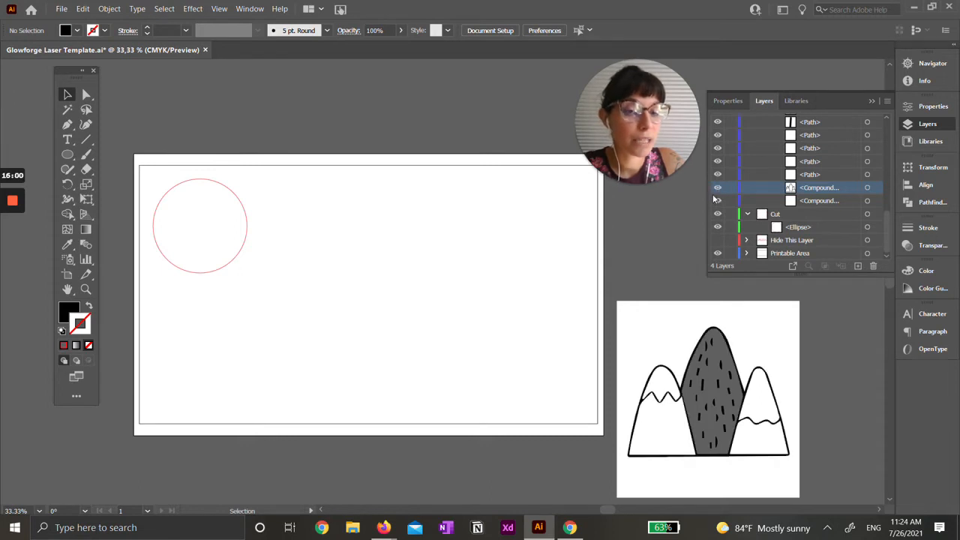
- Check the white background compound path behind the mountains by hiding and showing it, and delete it
{"action": "left_click", "coordinate": [839, 201]}
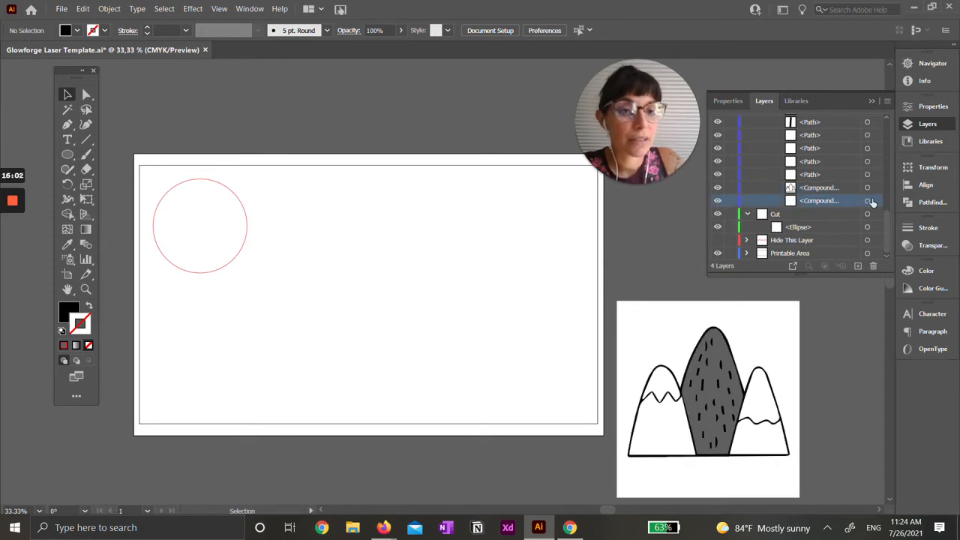
{"action": "left_click", "coordinate": [868, 201]}
{"action": "left_click", "coordinate": [717, 201]}
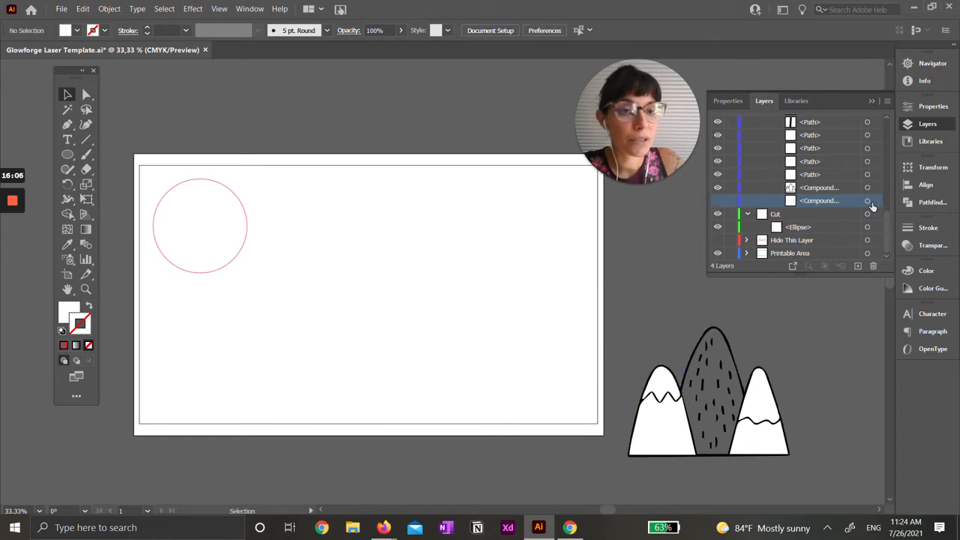
{"action": "left_click", "coordinate": [718, 202]}
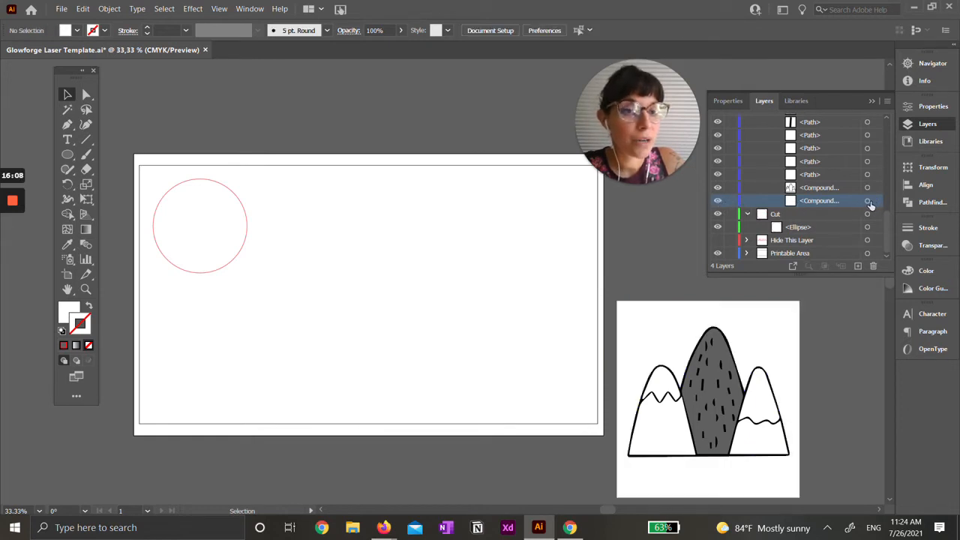
{"action": "left_click", "coordinate": [868, 201]}
{"action": "key", "text": "Delete"}
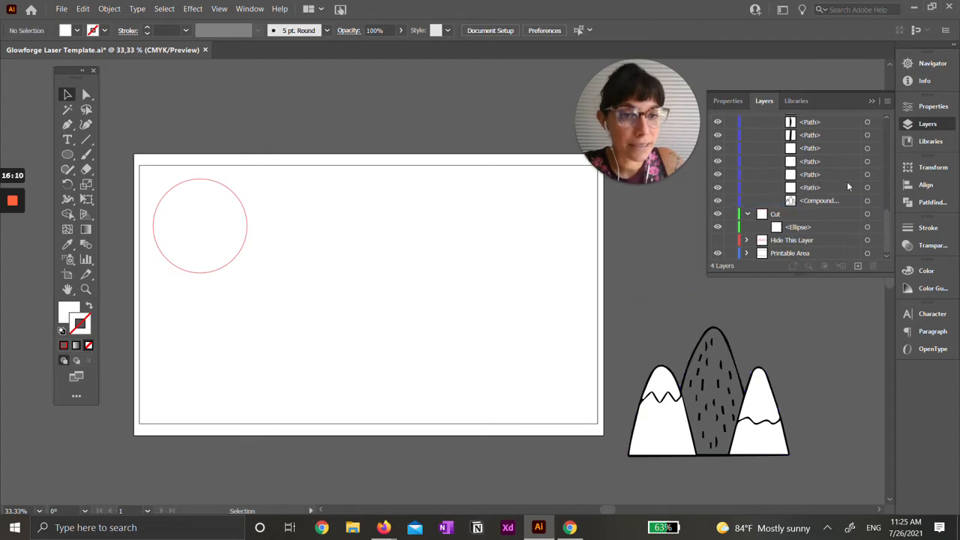
- Check the white path filling the lower part of the left mountain by toggling its visibility, and delete it
{"action": "left_click", "coordinate": [868, 187]}
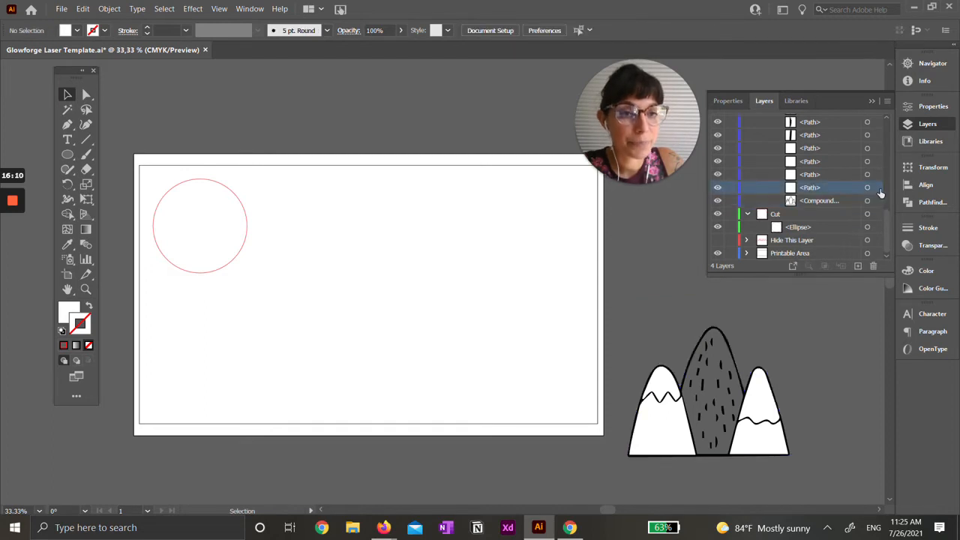
{"action": "left_click", "coordinate": [720, 190]}
{"action": "left_click", "coordinate": [720, 191]}
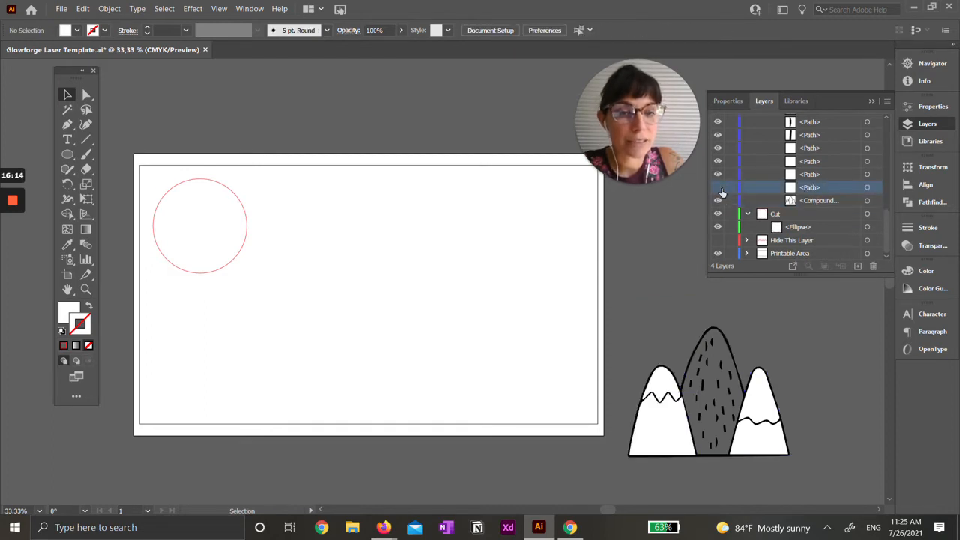
{"action": "left_click", "coordinate": [721, 191]}
{"action": "left_click", "coordinate": [876, 193]}
{"action": "key", "text": "Delete"}
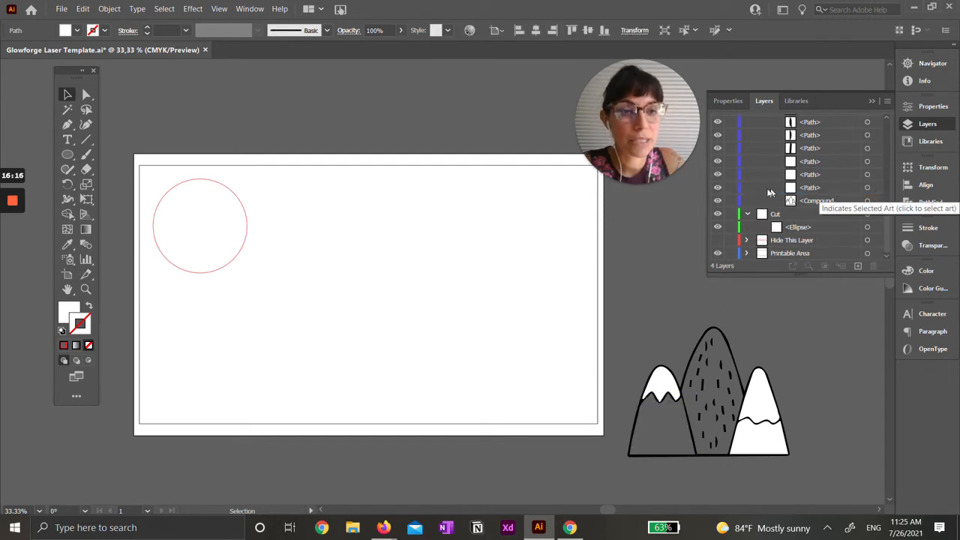
- Identify the white path filling the lower part of the right mountain by toggling its visibility, and delete it
{"action": "left_click", "coordinate": [718, 189]}
{"action": "left_click", "coordinate": [718, 188]}
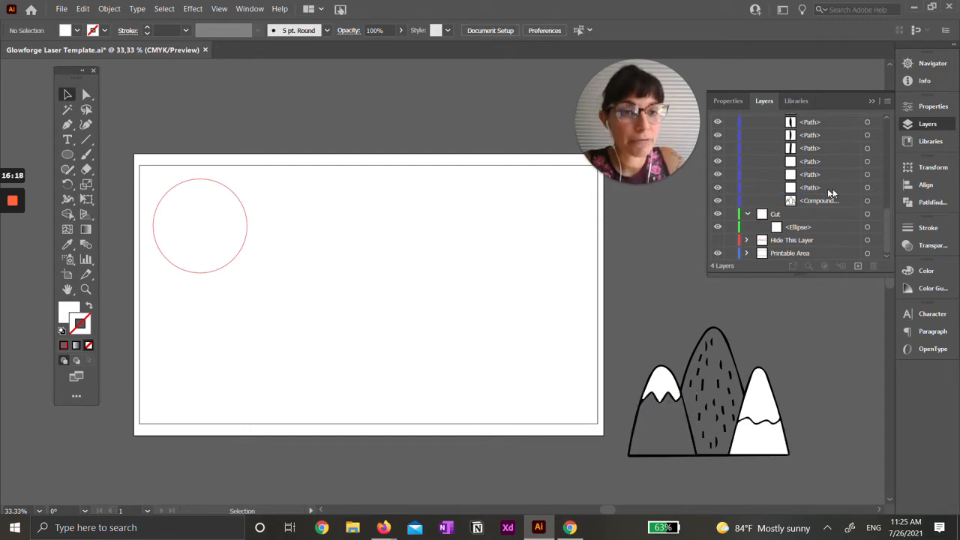
{"action": "left_click", "coordinate": [832, 189]}
{"action": "left_click", "coordinate": [876, 189]}
{"action": "key", "text": "Delete"}
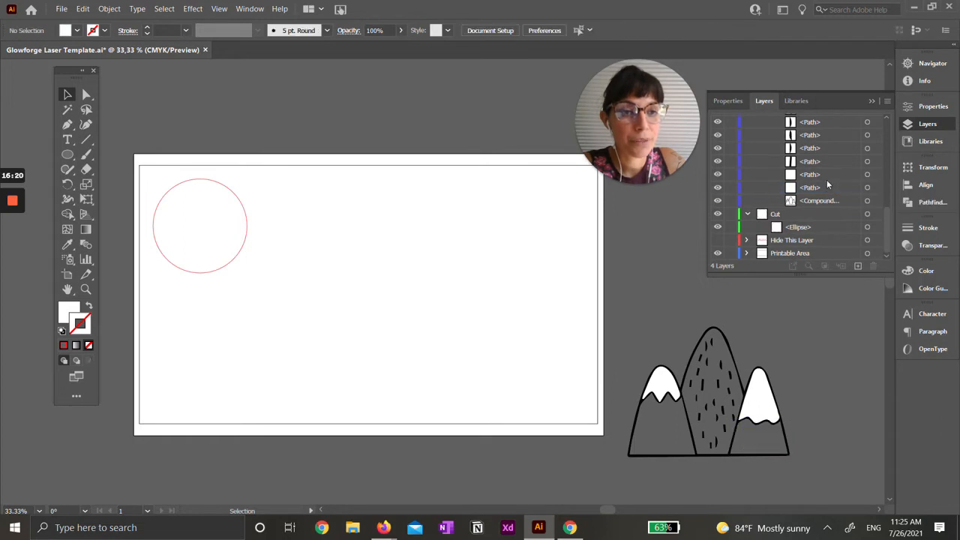
- Check the white snow cap path on the left mountain by toggling its visibility, and delete it
{"action": "left_click", "coordinate": [826, 177]}
{"action": "left_click", "coordinate": [717, 175]}
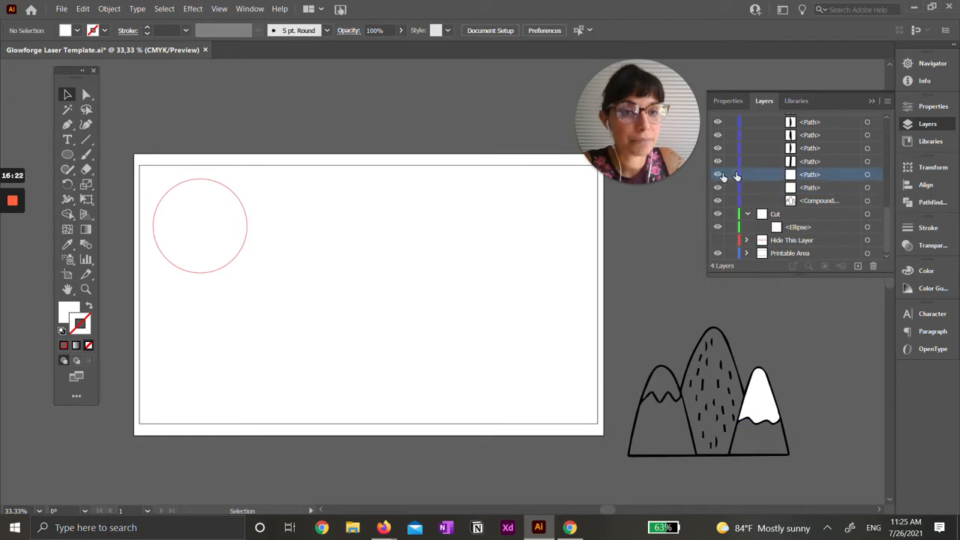
{"action": "left_click", "coordinate": [718, 175]}
{"action": "left_click", "coordinate": [876, 175]}
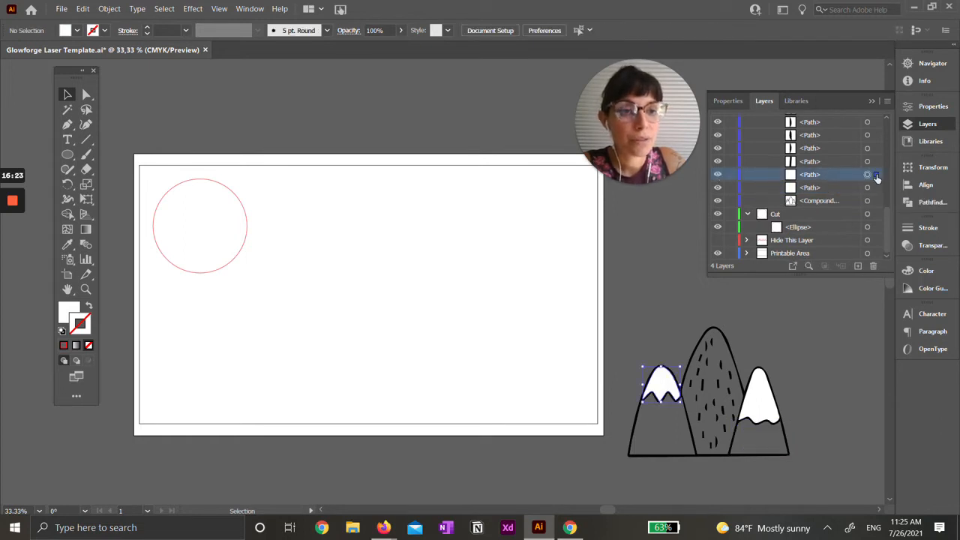
{"action": "key", "text": "Delete"}
- Identify the white snow cap path on the right mountain by hiding and showing it, and delete it
{"action": "left_click", "coordinate": [839, 187]}
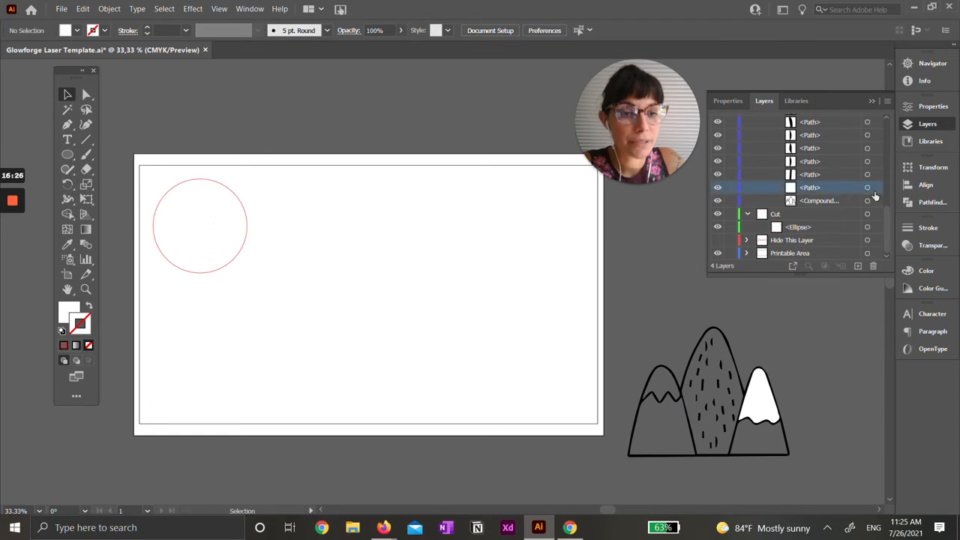
{"action": "left_click", "coordinate": [868, 188]}
{"action": "left_click", "coordinate": [718, 188]}
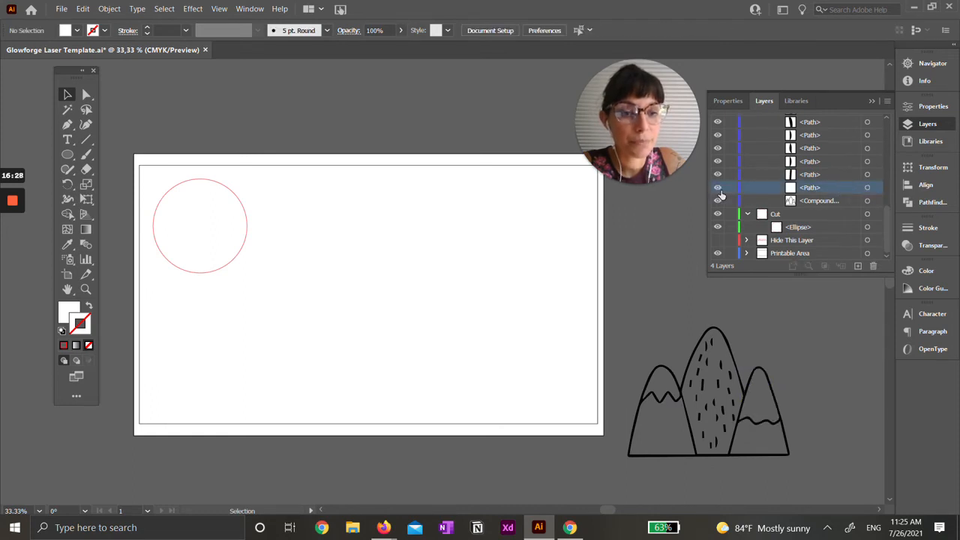
{"action": "left_click", "coordinate": [718, 189]}
{"action": "left_click", "coordinate": [872, 189]}
{"action": "key", "text": "Delete"}
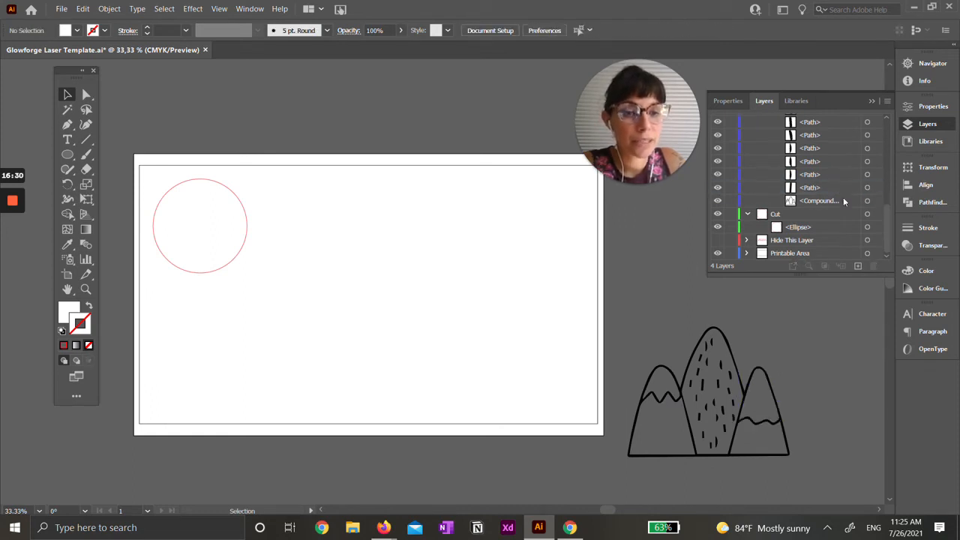
- Collapse the mountain group on the Engrave layer, select all its artwork and move it onto the middle of the artboard
{"action": "scroll", "coordinate": [823, 196], "scroll_direction": "up", "scroll_amount": 7}
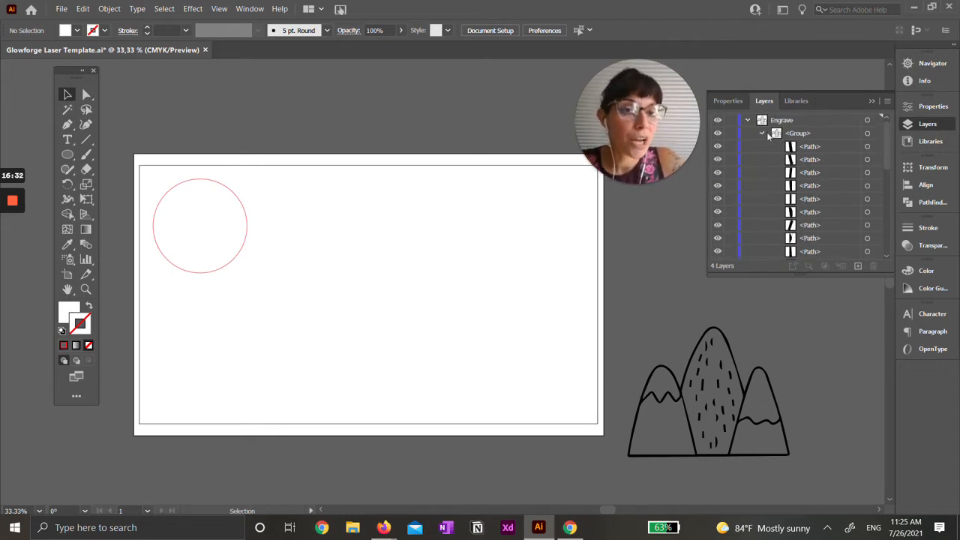
{"action": "left_click", "coordinate": [762, 133]}
{"action": "left_click", "coordinate": [821, 137]}
{"action": "left_click", "coordinate": [875, 133]}
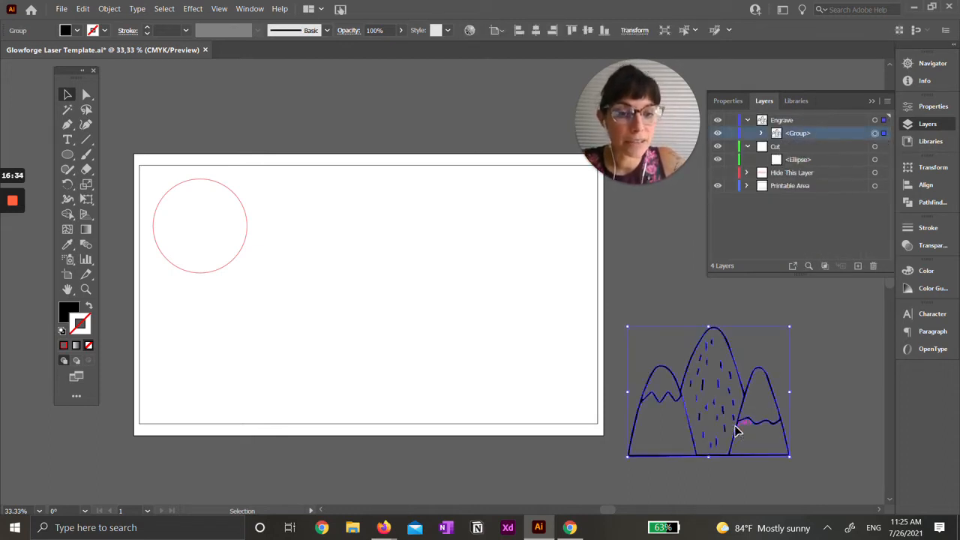
{"action": "mouse_move", "coordinate": [731, 437]}
{"action": "left_mouse_down"}
{"action": "mouse_move", "coordinate": [410, 318]}
{"action": "mouse_move", "coordinate": [390, 240]}
{"action": "mouse_move", "coordinate": [743, 386]}
{"action": "mouse_move", "coordinate": [753, 401]}
{"action": "mouse_move", "coordinate": [417, 285]}
{"action": "mouse_move", "coordinate": [423, 320]}
{"action": "left_mouse_up"}
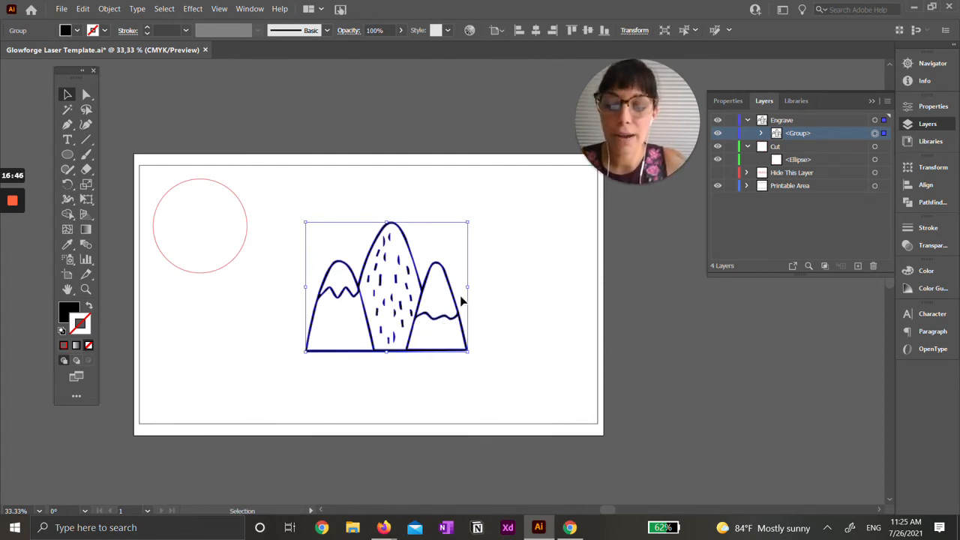
- Position the red circle around the mountains and scale the mountain group down to fit inside it with a margin
{"action": "left_click_drag", "start_coordinate": [468, 222], "coordinate": [424, 274]}
{"action": "left_click_drag", "start_coordinate": [348, 323], "coordinate": [337, 302]}
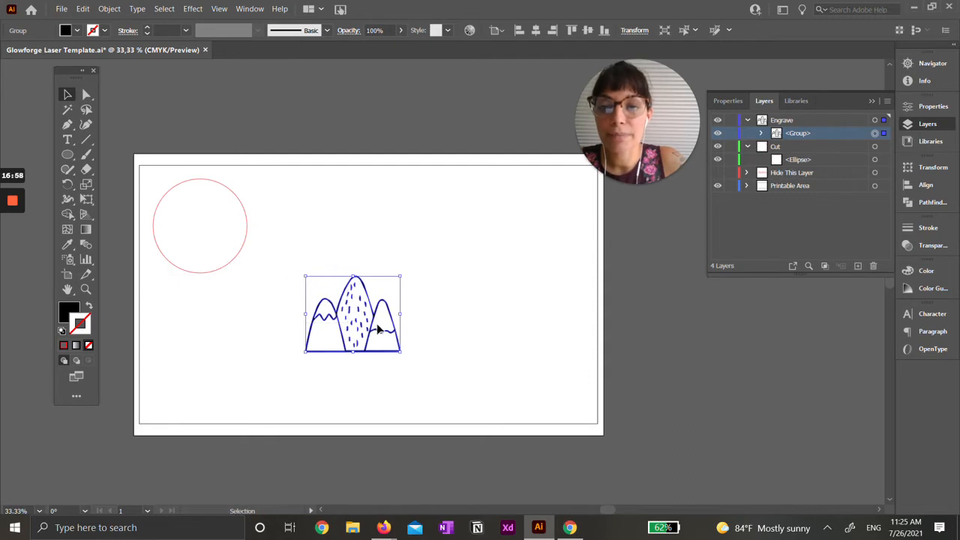
{"action": "left_click_drag", "start_coordinate": [246, 225], "coordinate": [398, 328]}
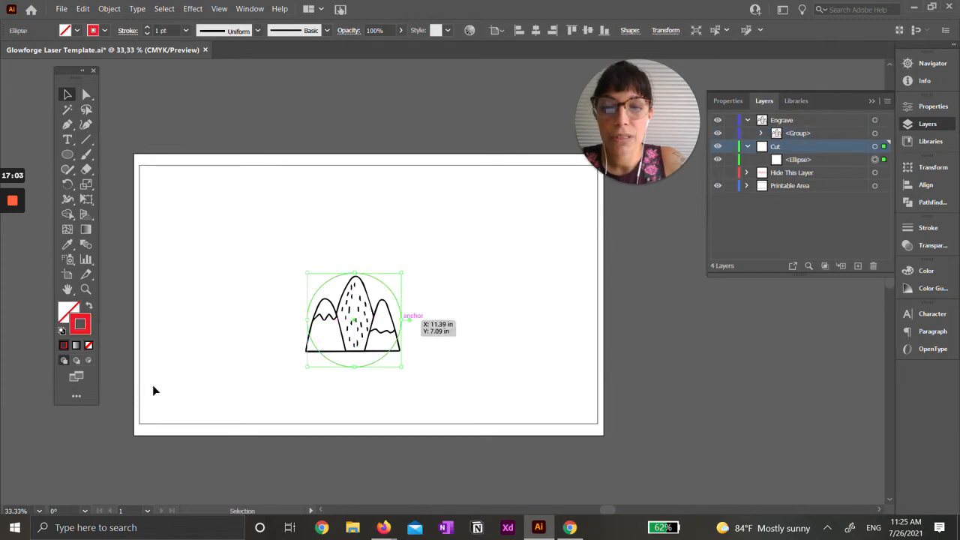
{"action": "left_click", "coordinate": [345, 342]}
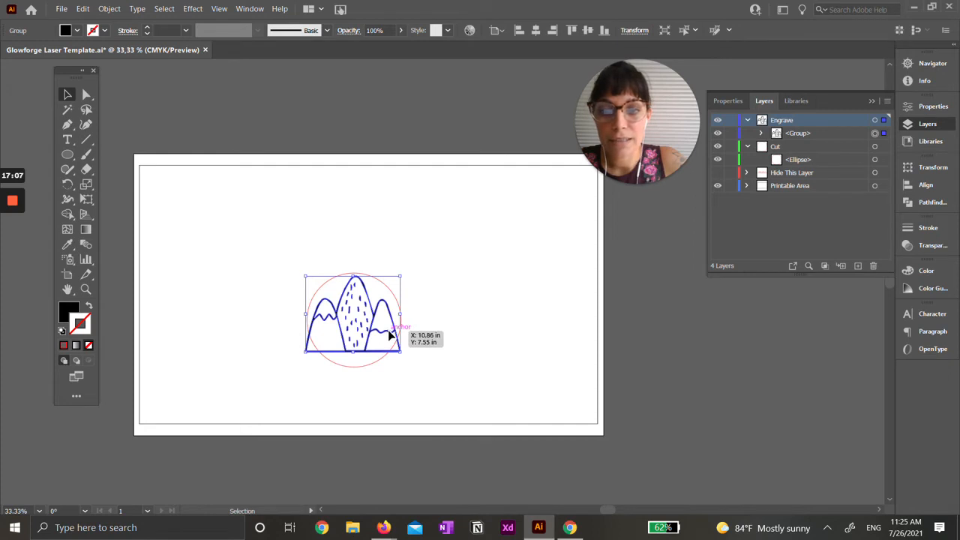
{"action": "left_click_drag", "start_coordinate": [401, 275], "coordinate": [382, 321]}
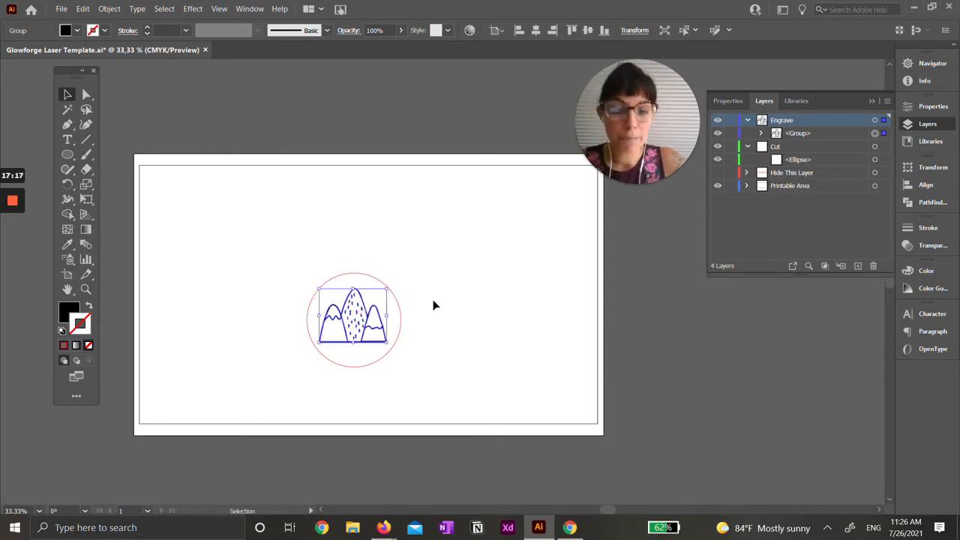
{"action": "left_click", "coordinate": [281, 253]}
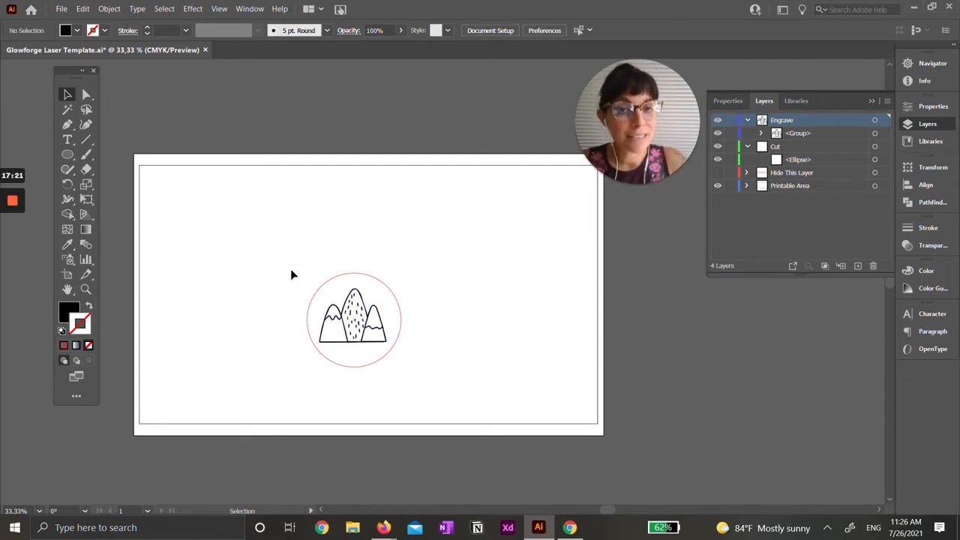
{"action": "left_click_drag", "start_coordinate": [270, 240], "coordinate": [442, 412]}
{"action": "left_click", "coordinate": [286, 270]}
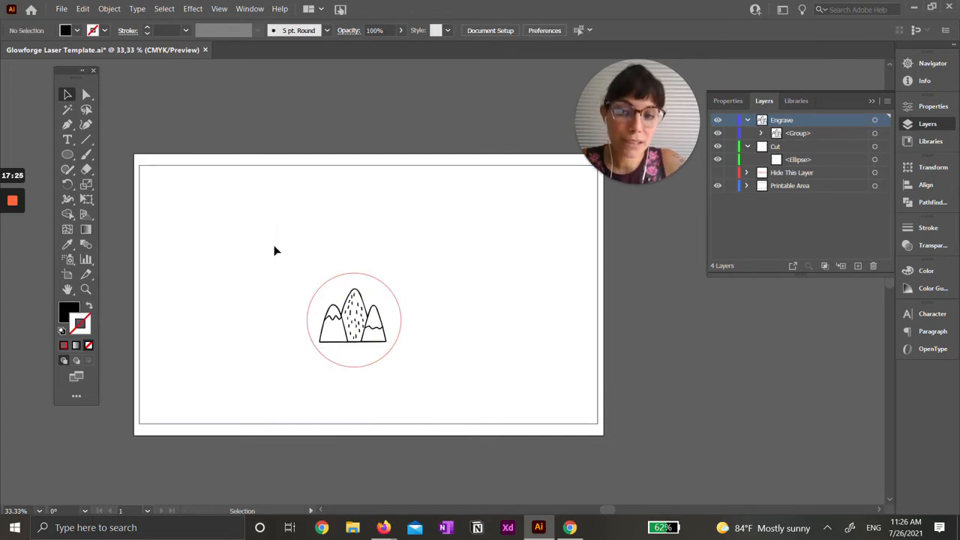
{"action": "left_click_drag", "start_coordinate": [274, 246], "coordinate": [441, 398]}
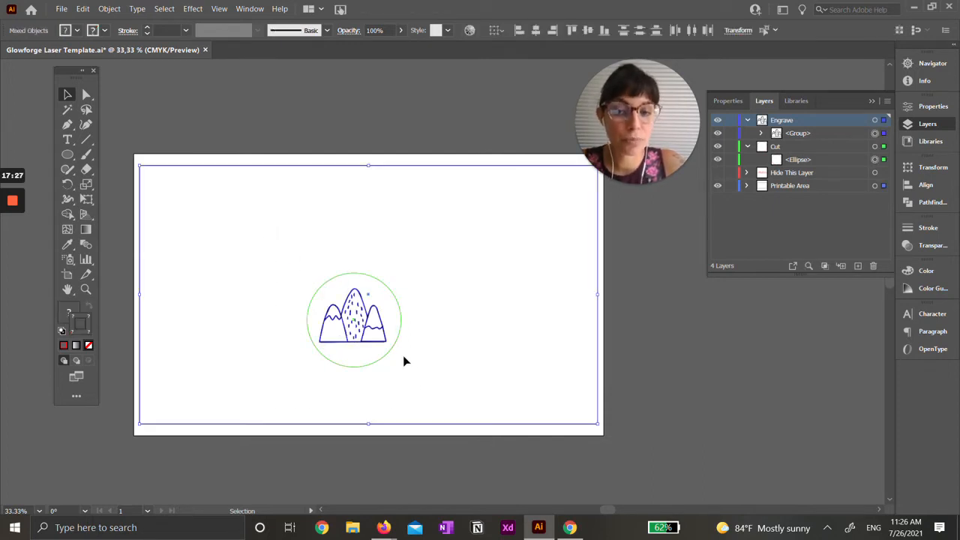
{"action": "left_click", "coordinate": [404, 361]}
{"action": "left_click_drag", "start_coordinate": [297, 271], "coordinate": [409, 378]}
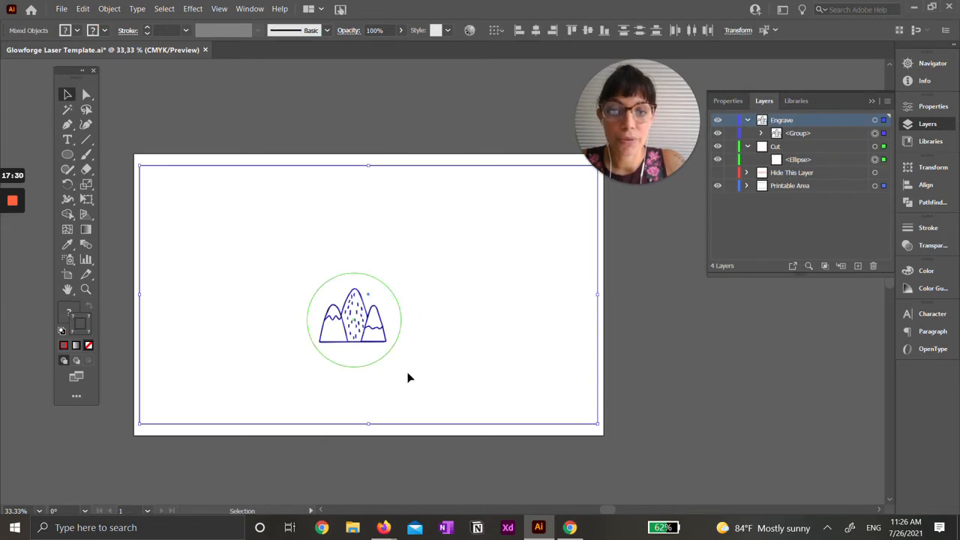
{"action": "left_click", "coordinate": [424, 290]}
- Select the red circle and the mountain group together and align their centers horizontally
{"action": "left_click", "coordinate": [388, 286]}
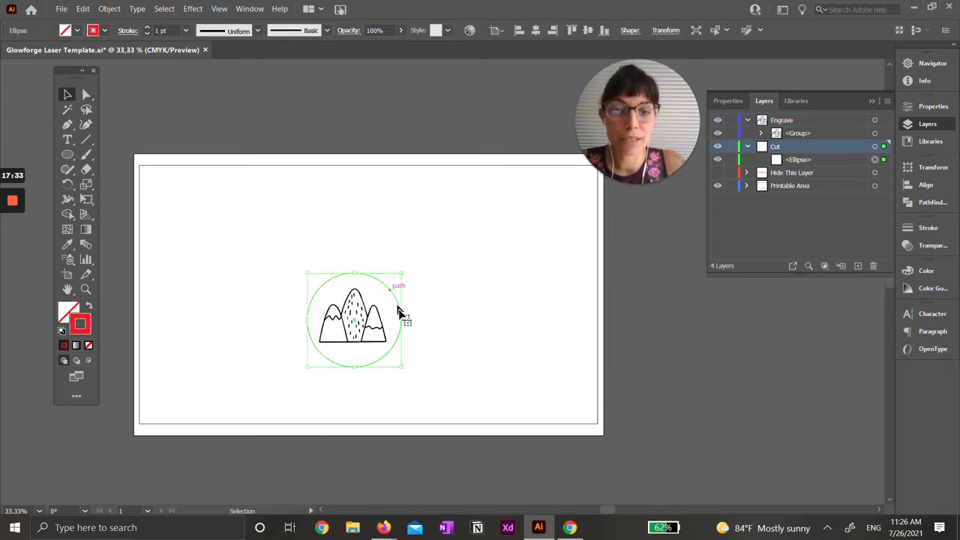
{"action": "left_click", "coordinate": [377, 321], "text": "shift"}
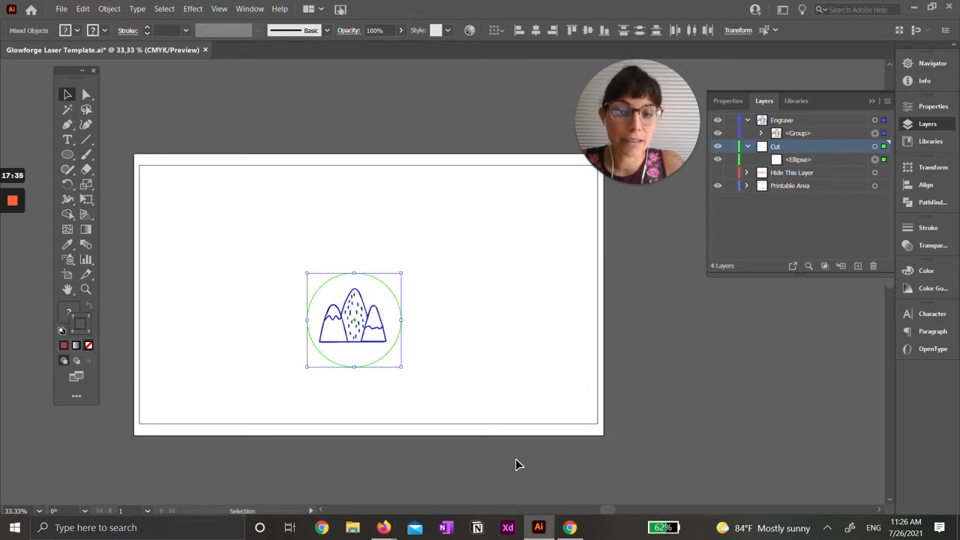
{"action": "left_click", "coordinate": [927, 185]}
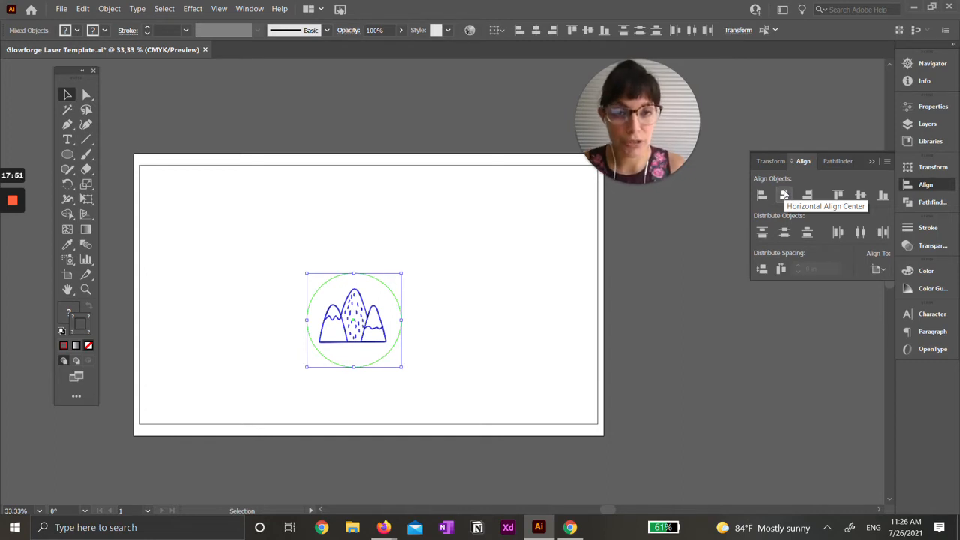
{"action": "left_click", "coordinate": [785, 195]}
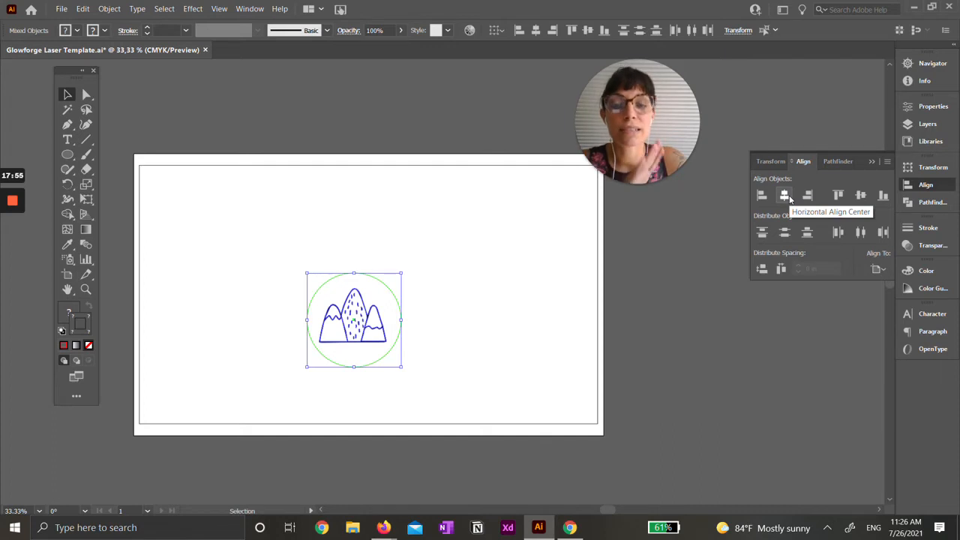
{"action": "left_click", "coordinate": [785, 195]}
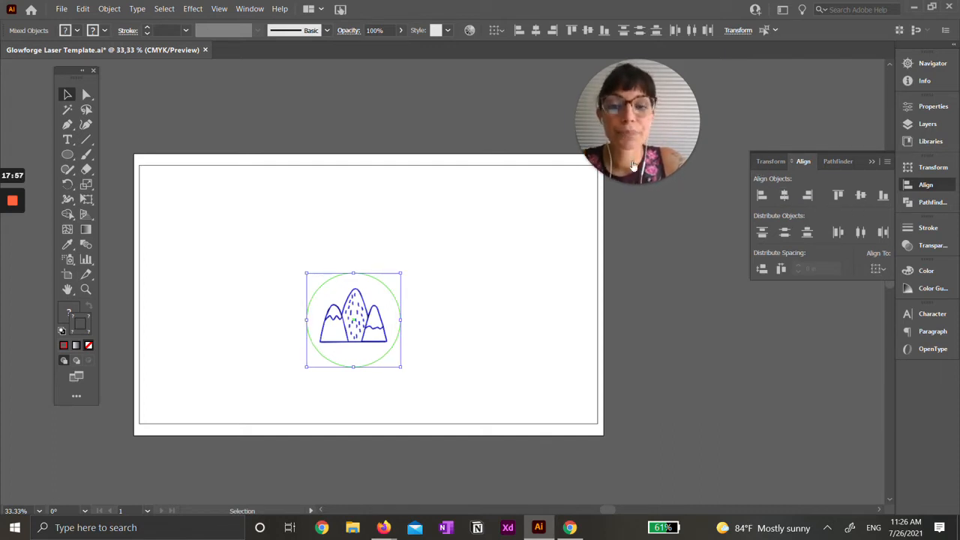
{"action": "left_click", "coordinate": [412, 328]}
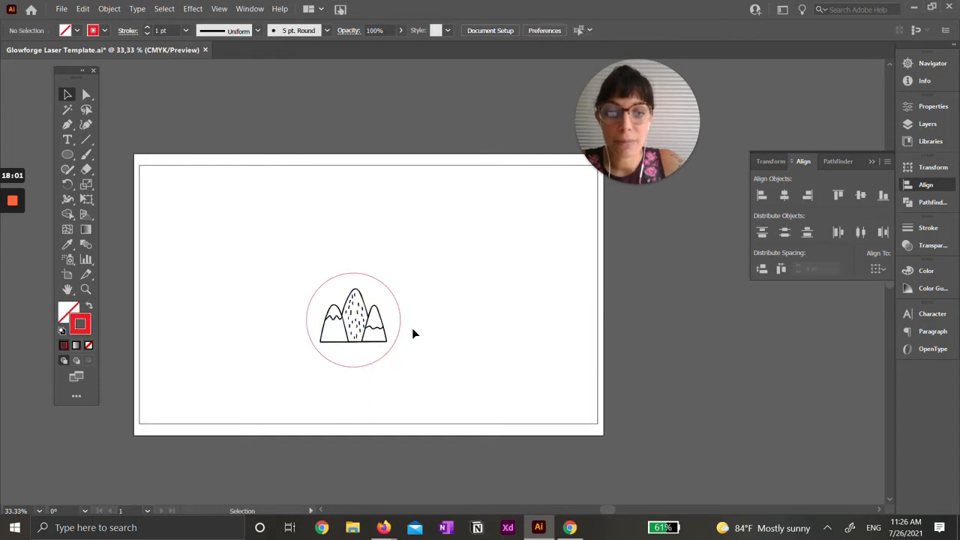
- Move the circle and mountain group together into the upper-left corner of the printable area
{"action": "left_click", "coordinate": [872, 163]}
{"action": "left_click_drag", "start_coordinate": [266, 260], "coordinate": [476, 388]}
{"action": "left_click", "coordinate": [398, 298]}
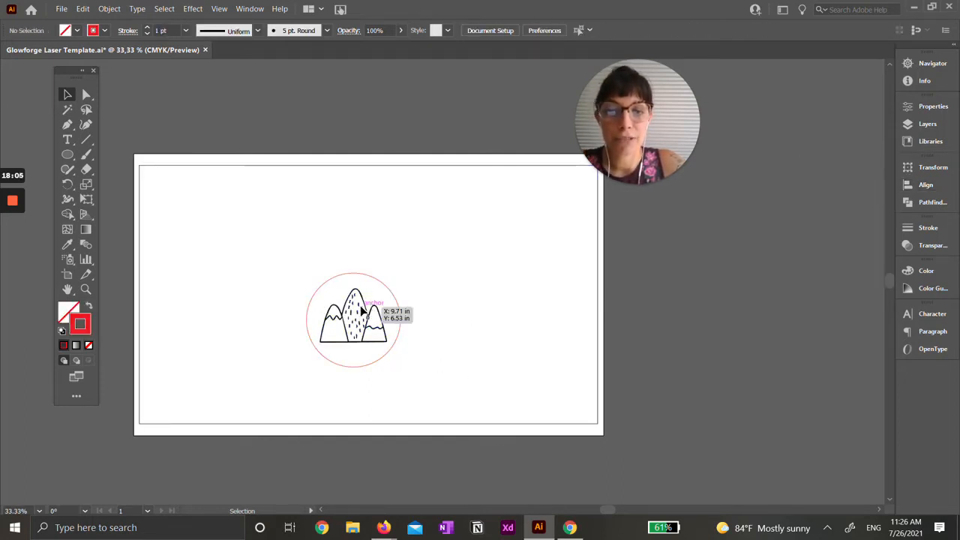
{"action": "left_click", "coordinate": [361, 309]}
{"action": "left_click", "coordinate": [390, 289], "text": "shift"}
{"action": "left_click_drag", "start_coordinate": [368, 328], "coordinate": [205, 225]}
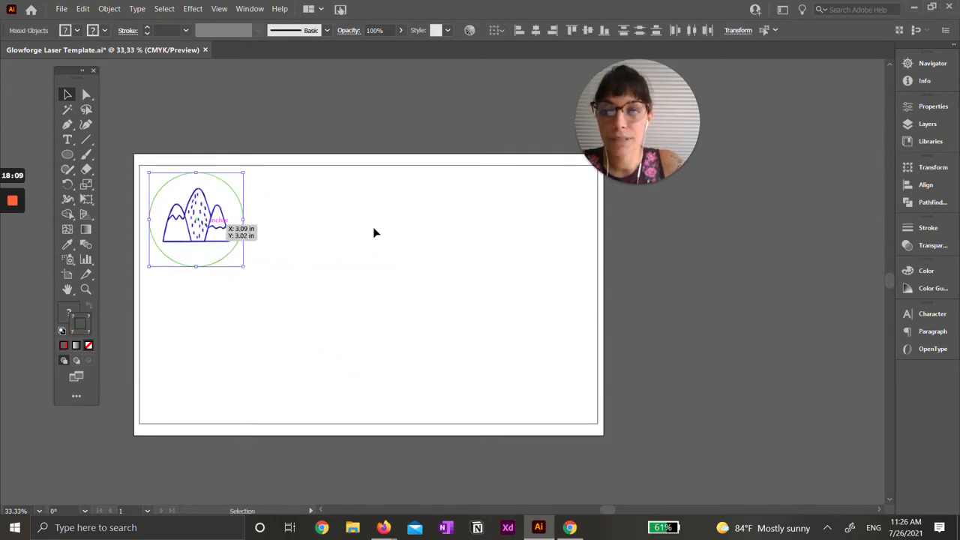
{"action": "left_click", "coordinate": [433, 275]}
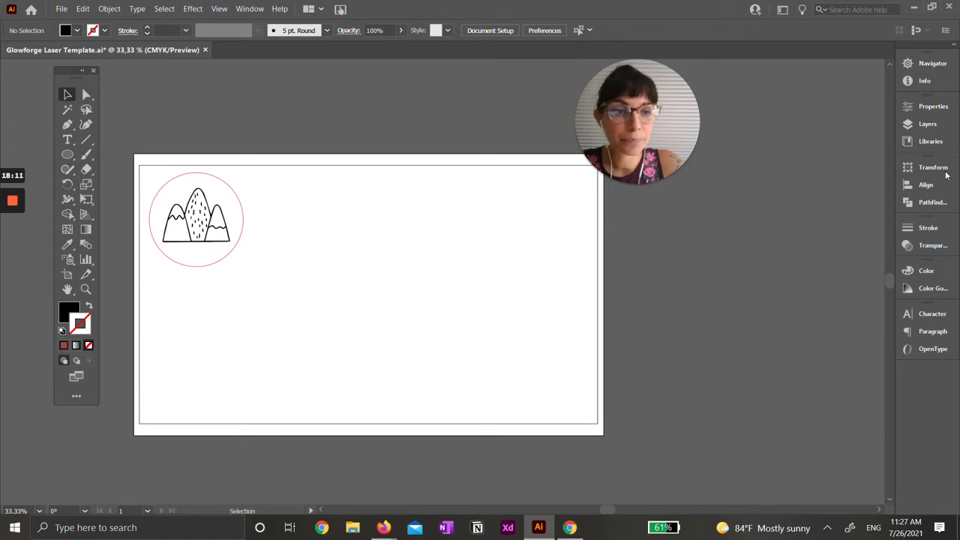
- Display the layer list and collapse the Engrave and Cut layers
{"action": "left_click", "coordinate": [937, 124]}
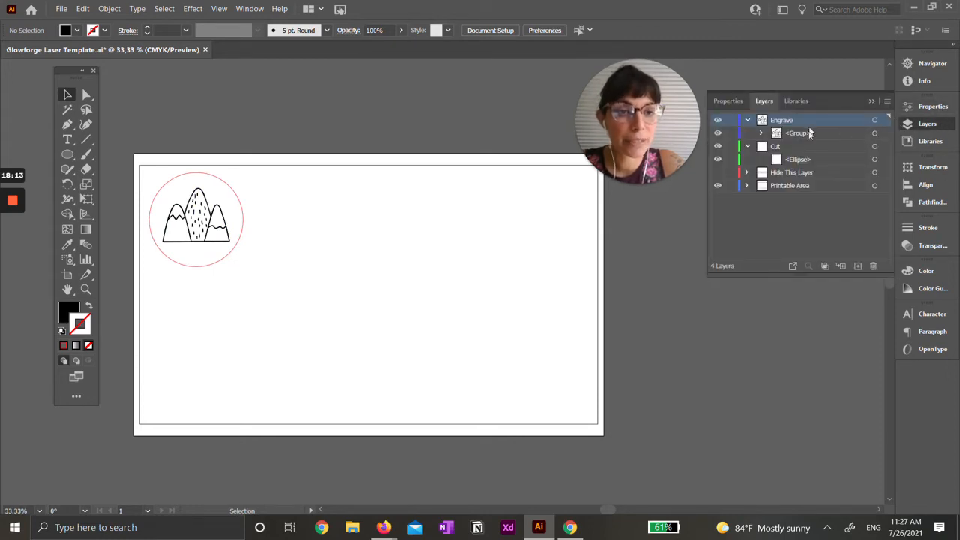
{"action": "left_click", "coordinate": [747, 121]}
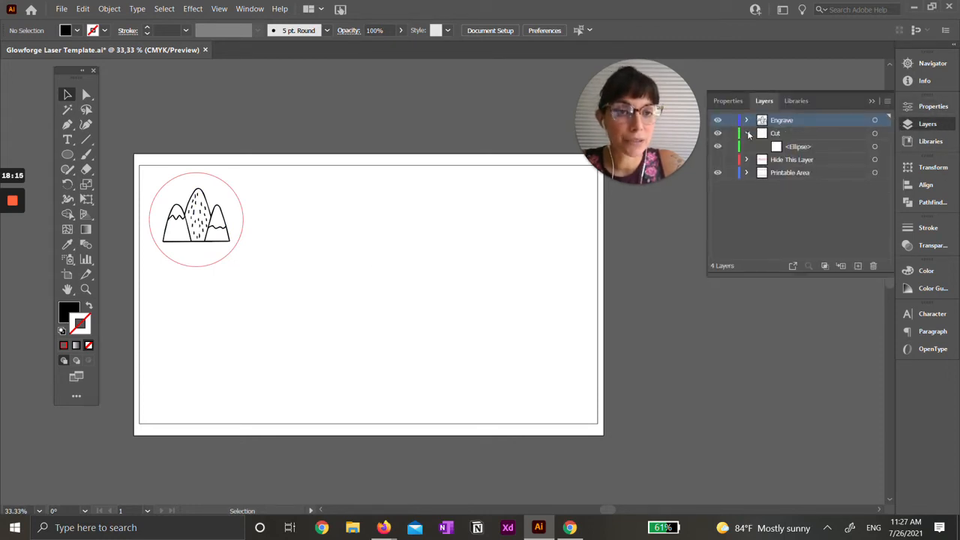
{"action": "left_click", "coordinate": [747, 132]}
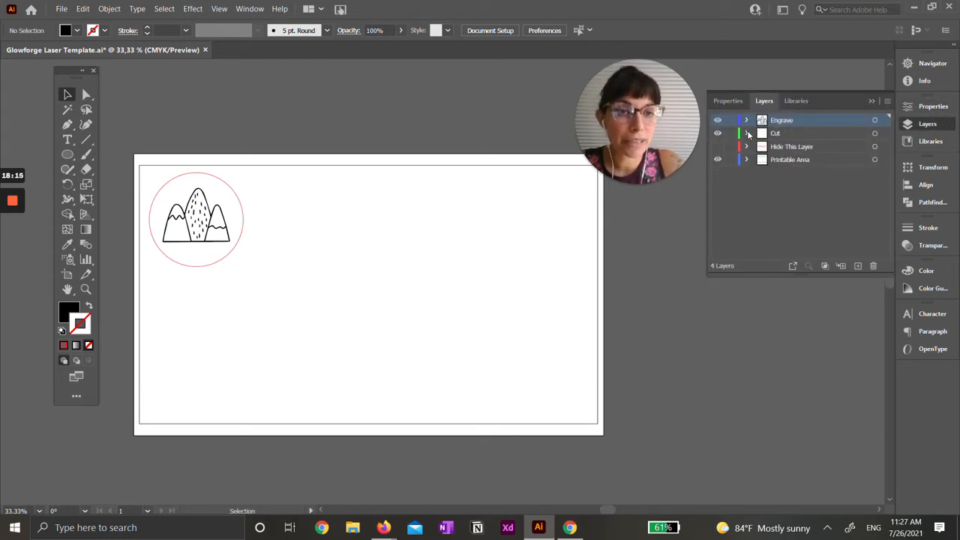
- Duplicate the red circle on the Cut layer and place the copy just to the right of the original
{"action": "left_click", "coordinate": [883, 123]}
{"action": "left_click", "coordinate": [886, 133]}
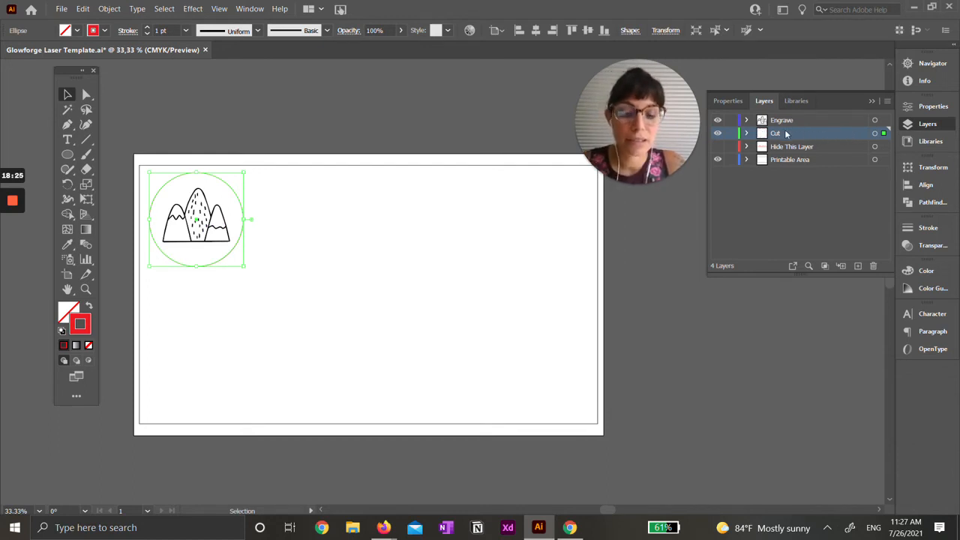
{"action": "key", "text": "ctrl+v"}
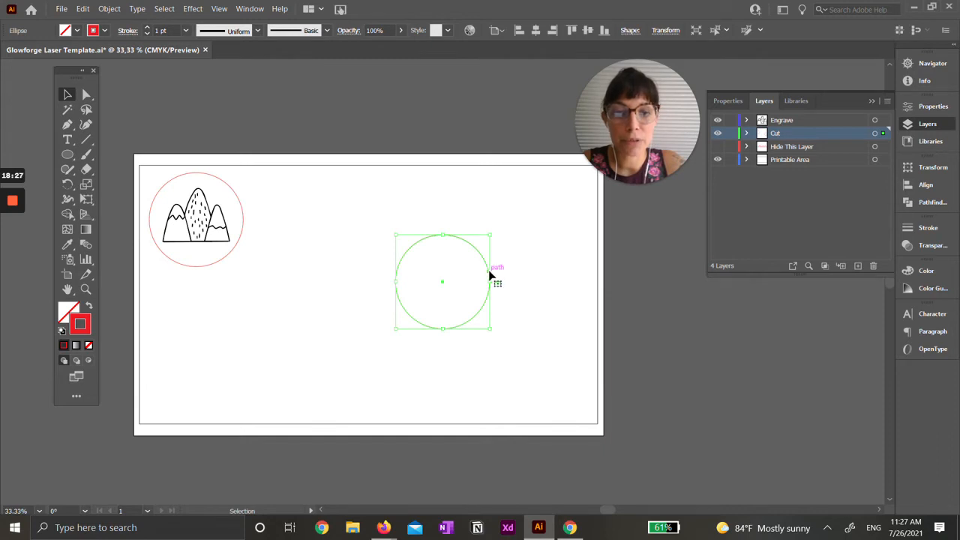
{"action": "left_click_drag", "start_coordinate": [495, 280], "coordinate": [351, 218]}
- Duplicate the mountain group on the Engrave layer and place the copy inside the second circle
{"action": "left_click", "coordinate": [844, 121]}
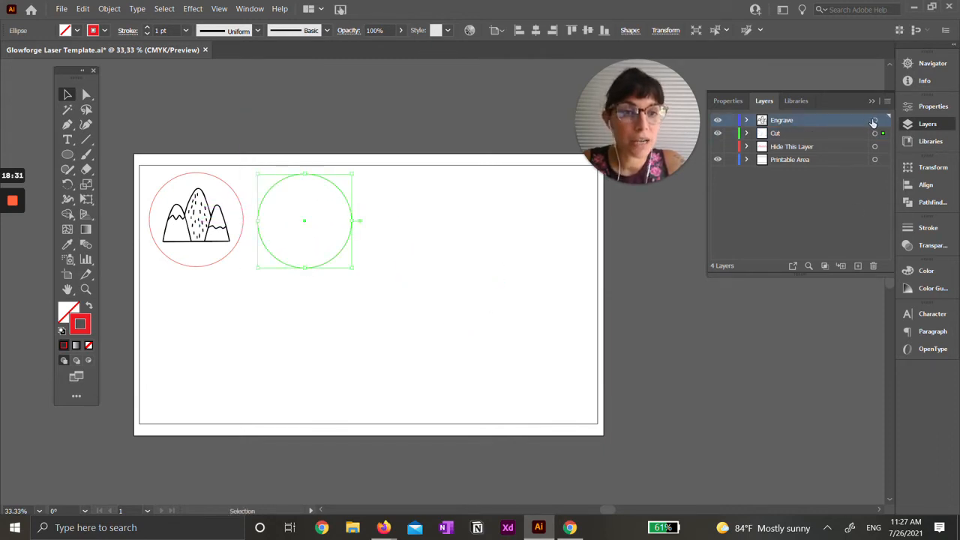
{"action": "left_click", "coordinate": [883, 121]}
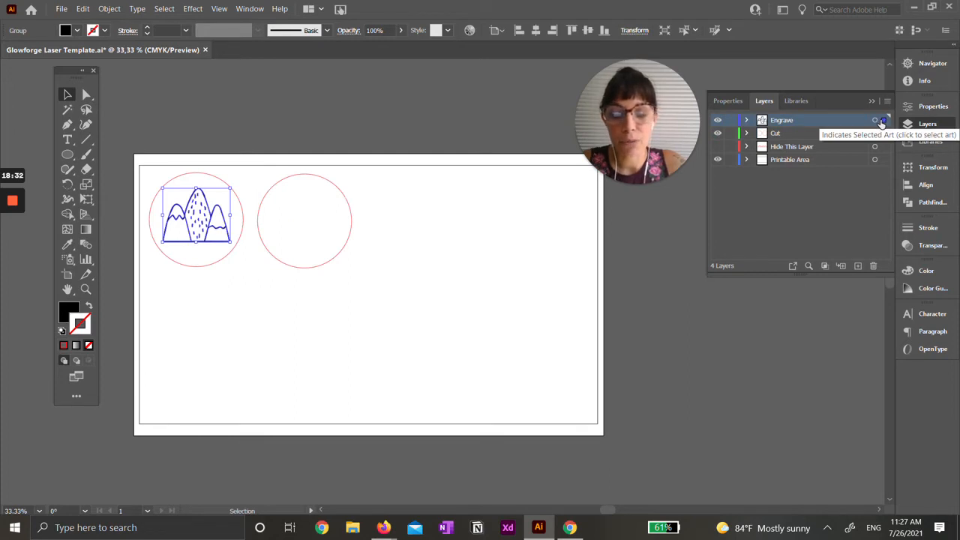
{"action": "key", "text": "ctrl+c"}
{"action": "key", "text": "ctrl+v"}
{"action": "left_click_drag", "start_coordinate": [479, 296], "coordinate": [311, 224]}
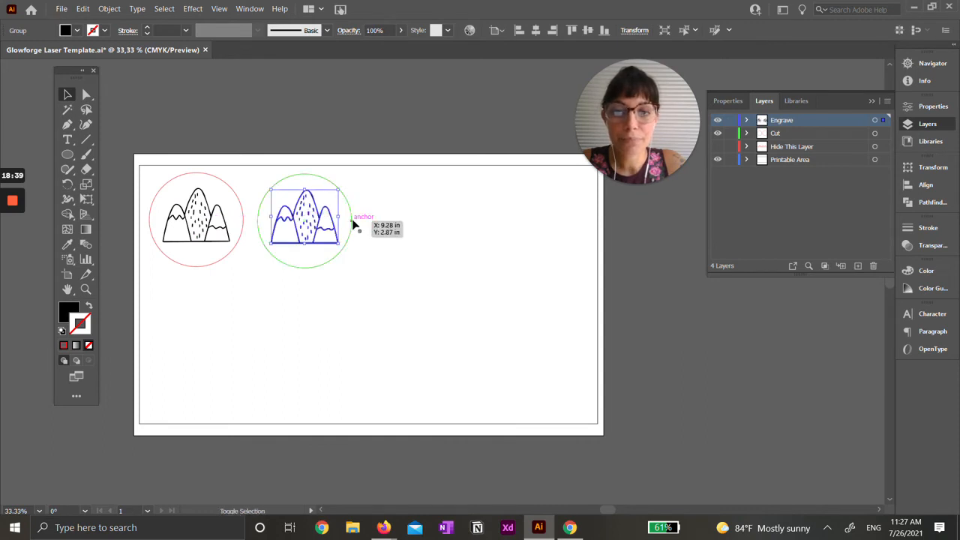
- Select the second circle together with its mountains, bring up the alignment options and clear the selection
{"action": "left_click", "coordinate": [351, 222], "text": "shift"}
{"action": "left_click", "coordinate": [926, 185]}
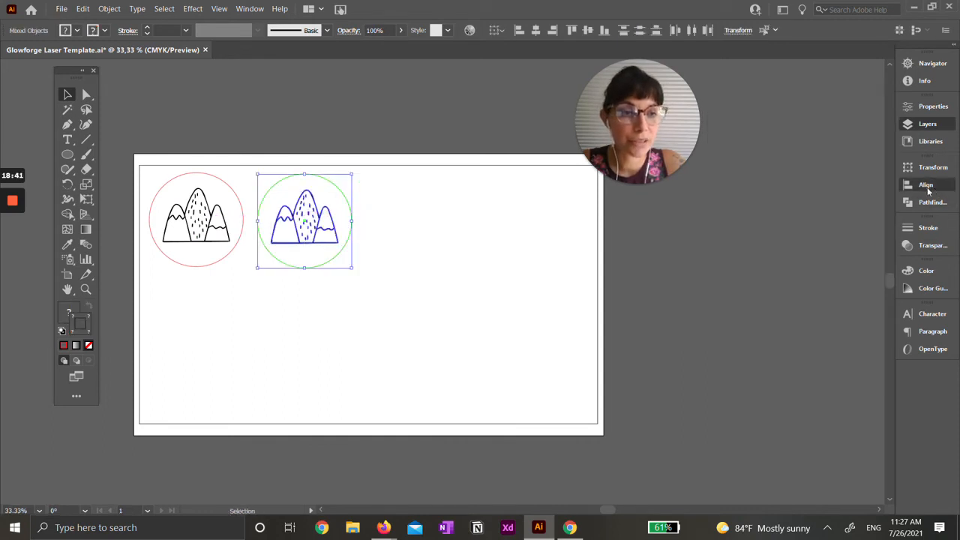
{"action": "left_click", "coordinate": [448, 227]}
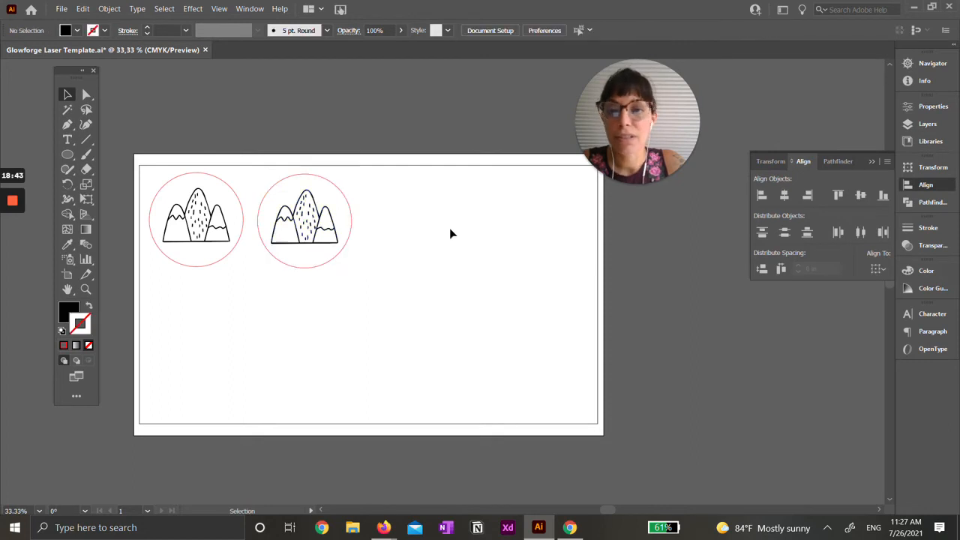
- Close the alignment options and switch to the Chrome window with the Google image results for mountains clip art
{"action": "left_click", "coordinate": [926, 184]}
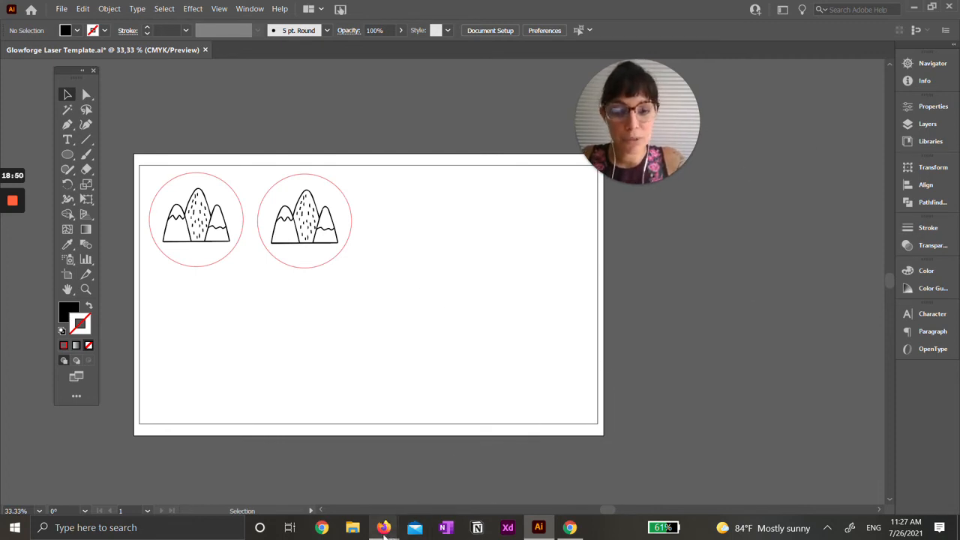
{"action": "mouse_move", "coordinate": [383, 528]}
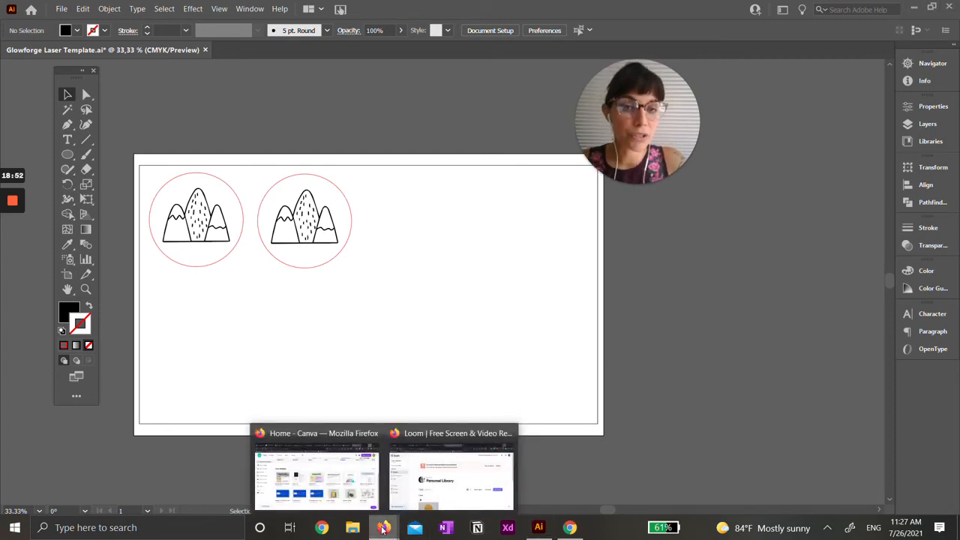
{"action": "left_click", "coordinate": [571, 527]}
{"action": "left_click_drag", "start_coordinate": [647, 148], "coordinate": [631, 90]}
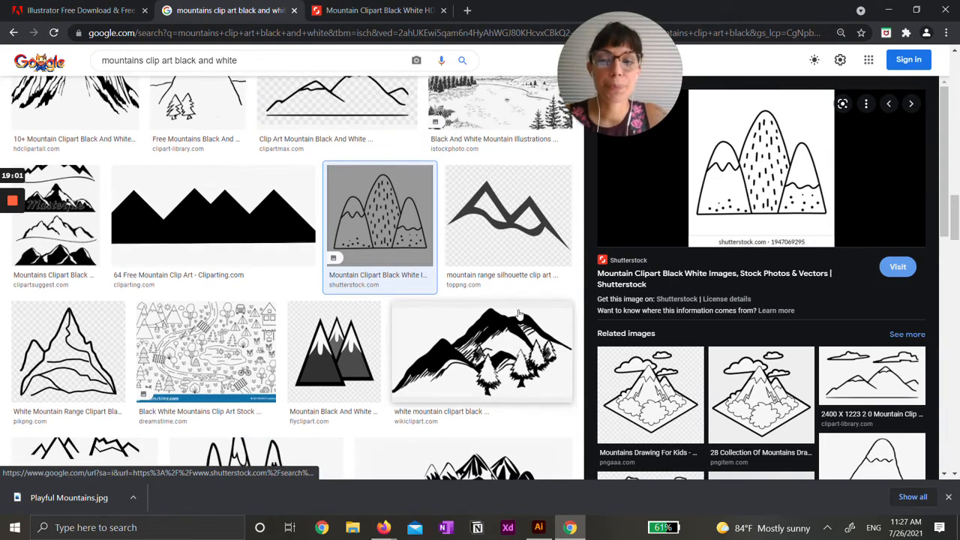
- Browse the black and white mountain clip art results for another mountain design
{"action": "scroll", "coordinate": [518, 317], "scroll_direction": "down", "scroll_amount": 3}
{"action": "scroll", "coordinate": [517, 317], "scroll_direction": "down", "scroll_amount": 2}
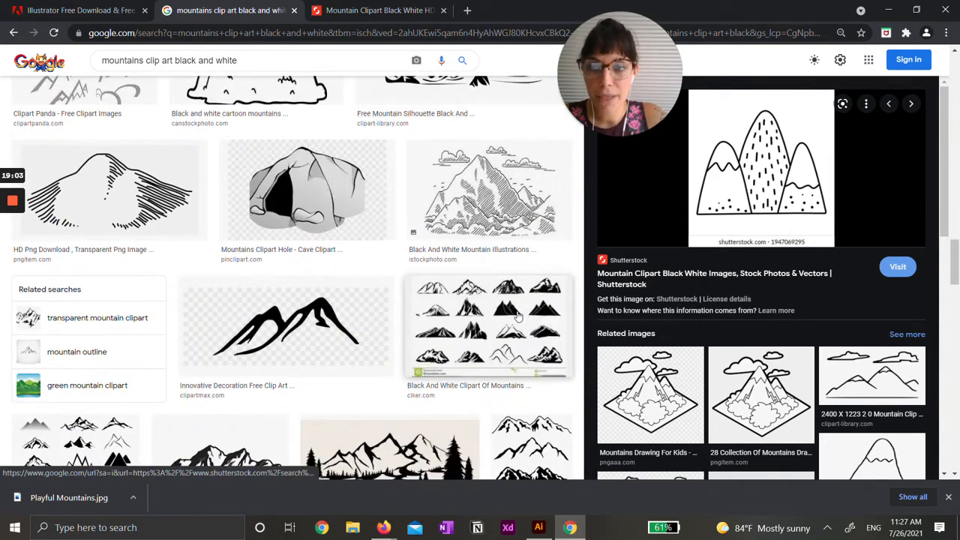
{"action": "scroll", "coordinate": [517, 317], "scroll_direction": "down", "scroll_amount": 2}
{"action": "scroll", "coordinate": [517, 317], "scroll_direction": "down", "scroll_amount": 2}
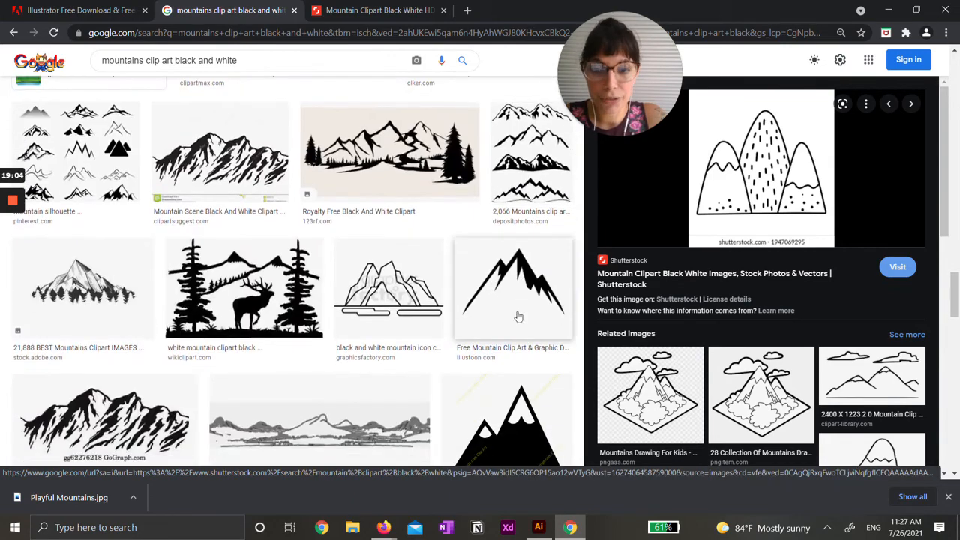
{"action": "scroll", "coordinate": [518, 317], "scroll_direction": "up", "scroll_amount": 3}
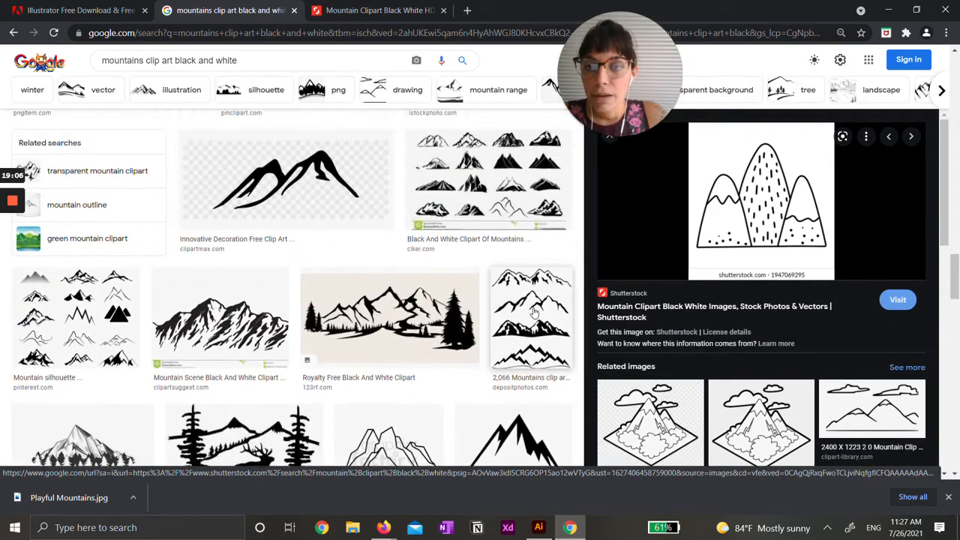
{"action": "scroll", "coordinate": [361, 289], "scroll_direction": "up", "scroll_amount": 3}
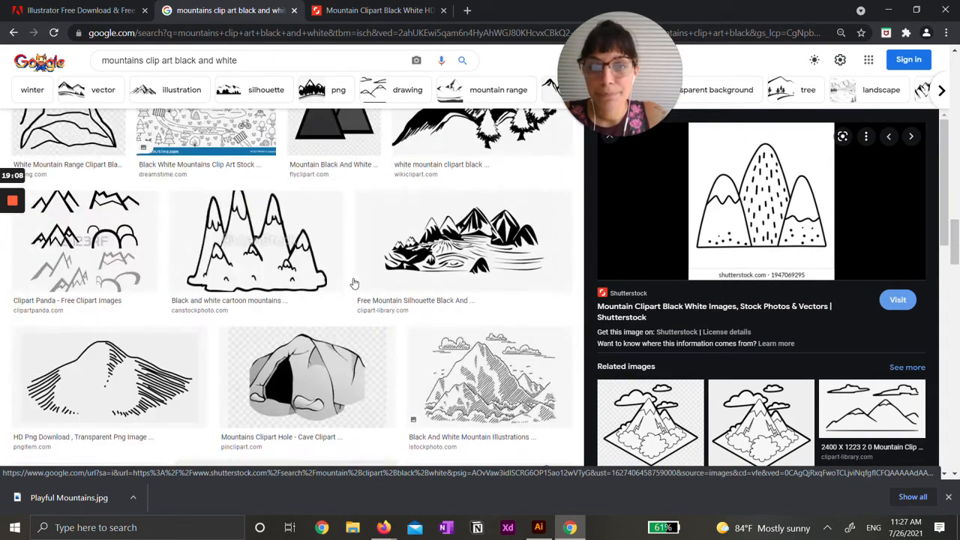
{"action": "scroll", "coordinate": [361, 289], "scroll_direction": "up", "scroll_amount": 3}
{"action": "scroll", "coordinate": [742, 284], "scroll_direction": "down", "scroll_amount": 5}
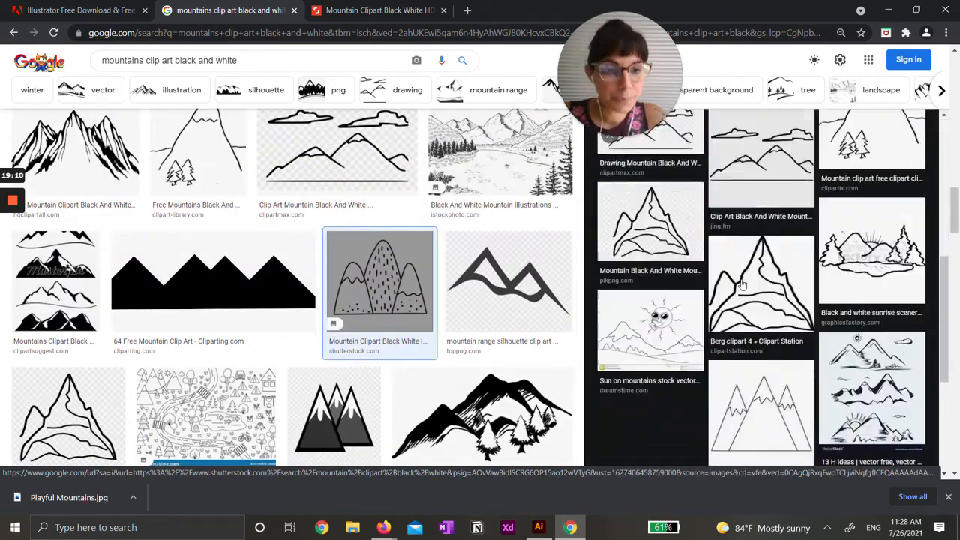
{"action": "scroll", "coordinate": [742, 284], "scroll_direction": "up", "scroll_amount": 1}
{"action": "scroll", "coordinate": [508, 311], "scroll_direction": "down", "scroll_amount": 4}
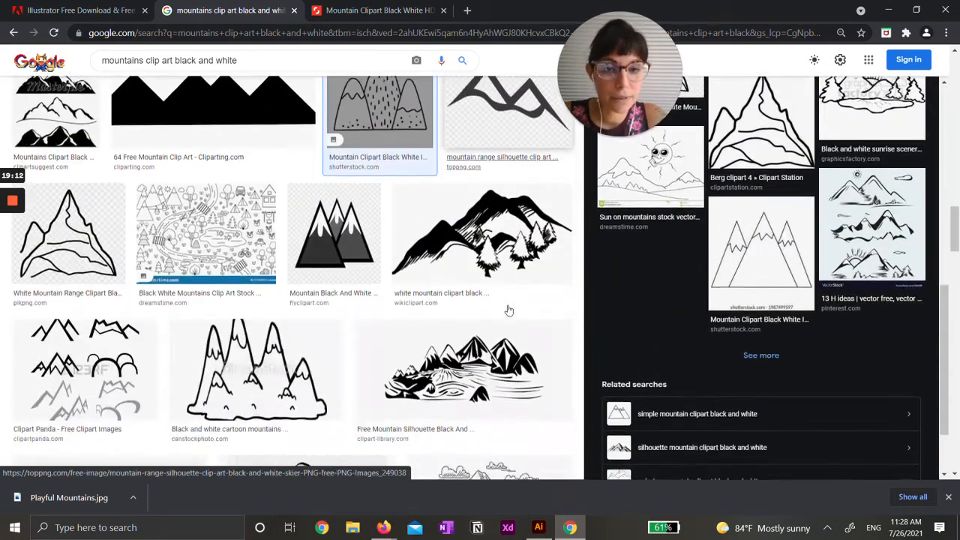
{"action": "scroll", "coordinate": [508, 310], "scroll_direction": "down", "scroll_amount": 8}
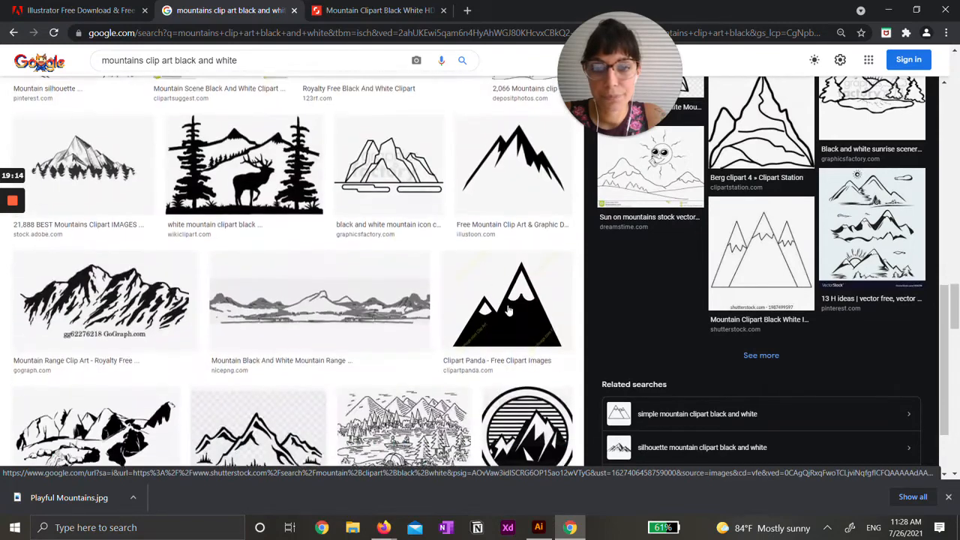
{"action": "scroll", "coordinate": [508, 311], "scroll_direction": "down", "scroll_amount": 3}
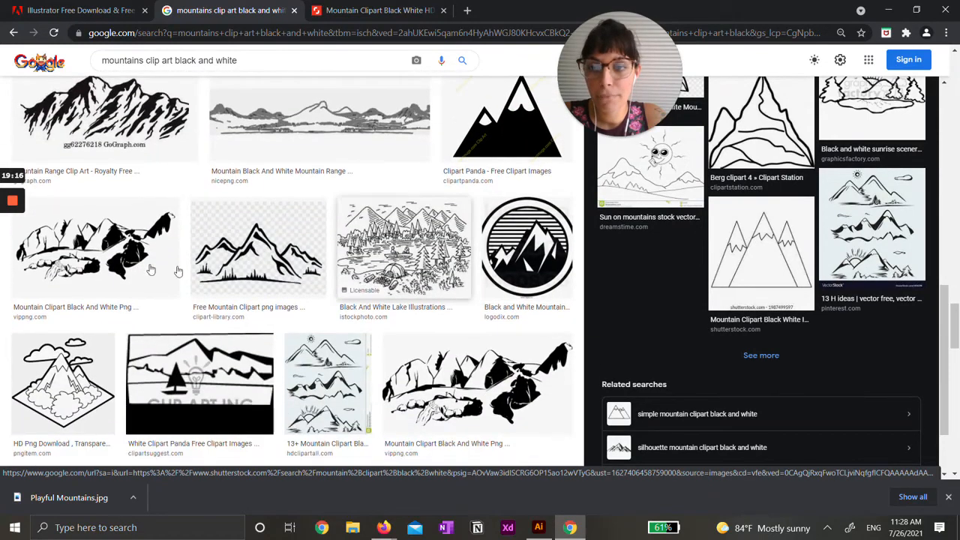
- Save the Clipart Library mountain range image to the Desktop as a JPEG named Mountains and dismiss the mail notification
{"action": "left_click", "coordinate": [285, 275]}
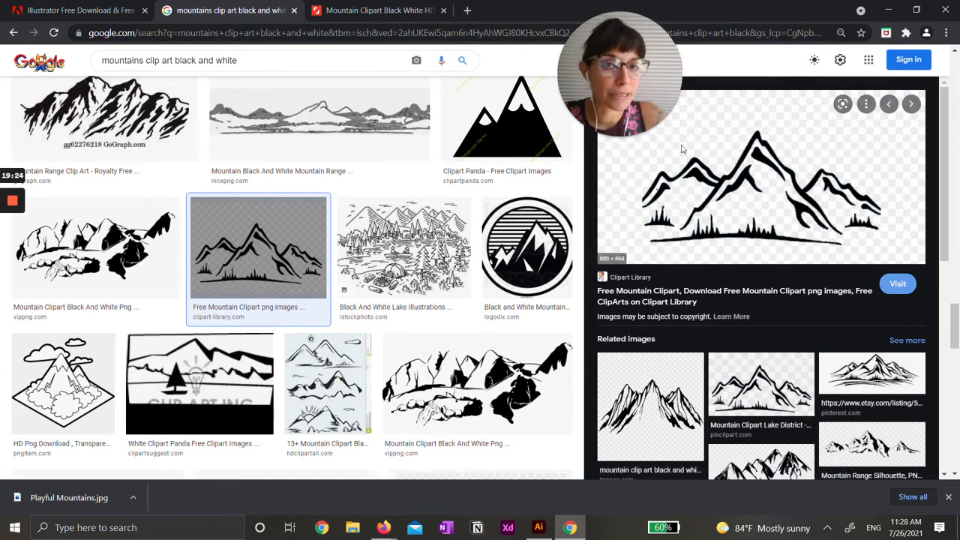
{"action": "right_click", "coordinate": [749, 198]}
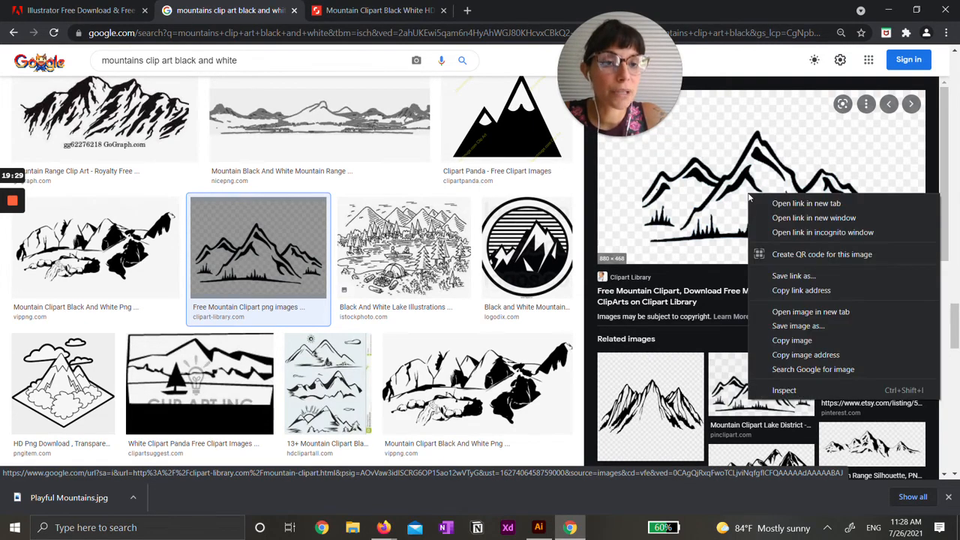
{"action": "left_click", "coordinate": [825, 327]}
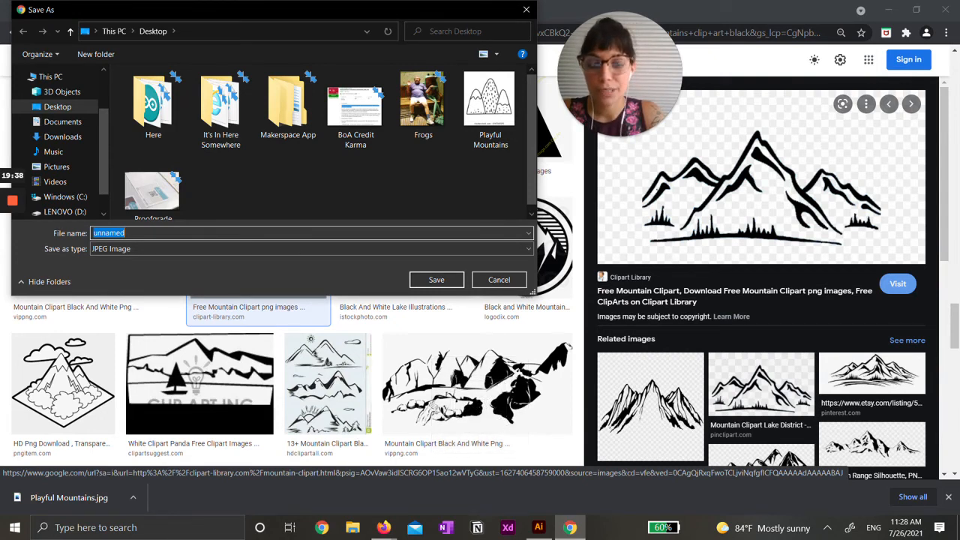
{"action": "type", "text": "Mountains"}
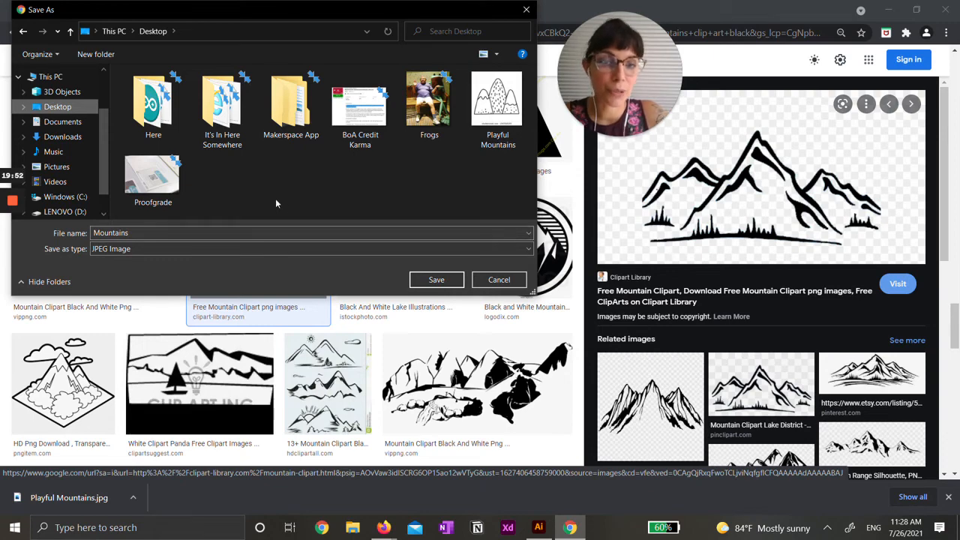
{"action": "left_click", "coordinate": [437, 281]}
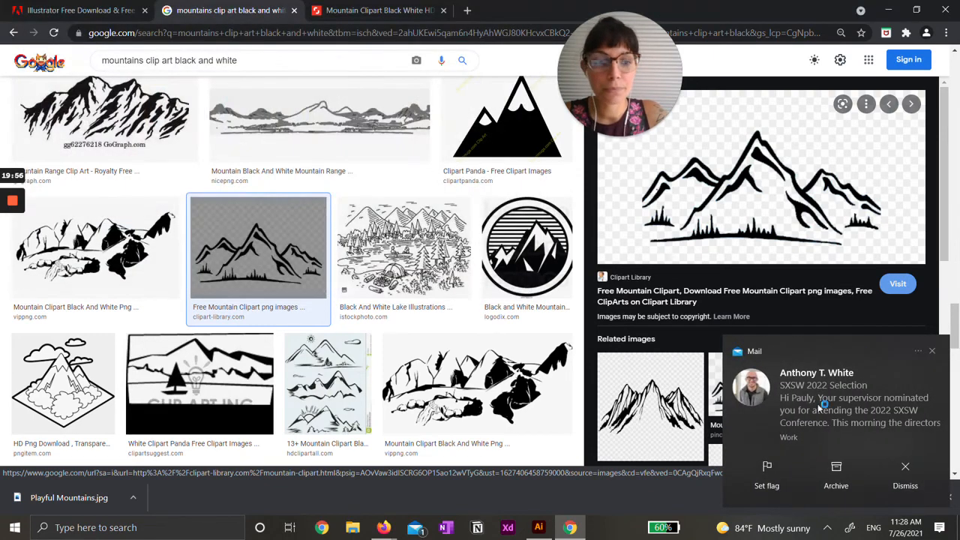
{"action": "left_click", "coordinate": [906, 474]}
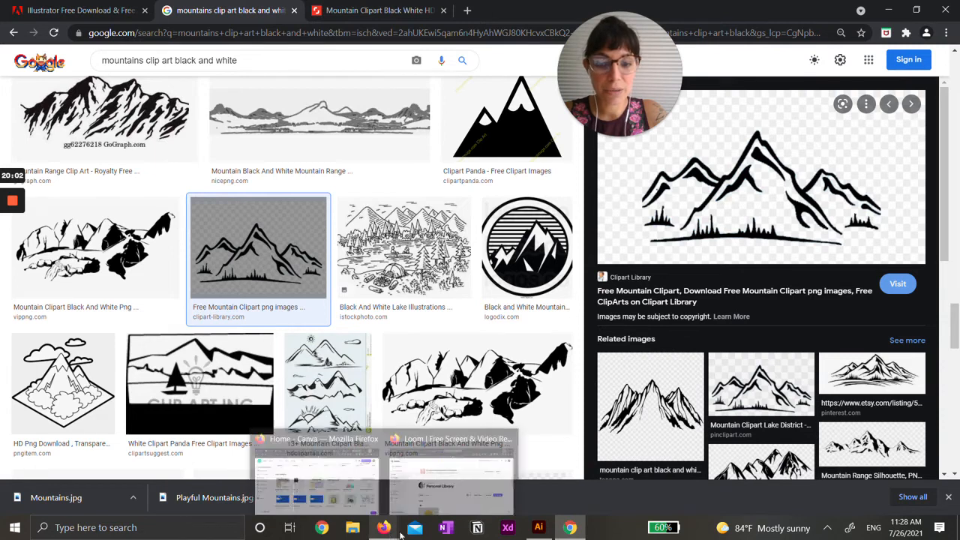
- Switch back to Illustrator and make the Cut layer active in the layer list, selecting and deselecting its circles
{"action": "left_click", "coordinate": [548, 534]}
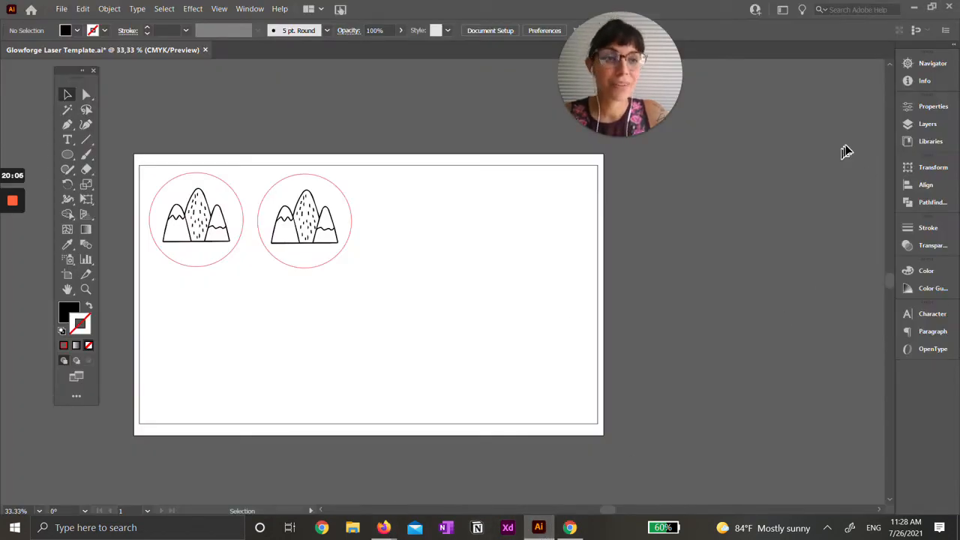
{"action": "left_click", "coordinate": [61, 11]}
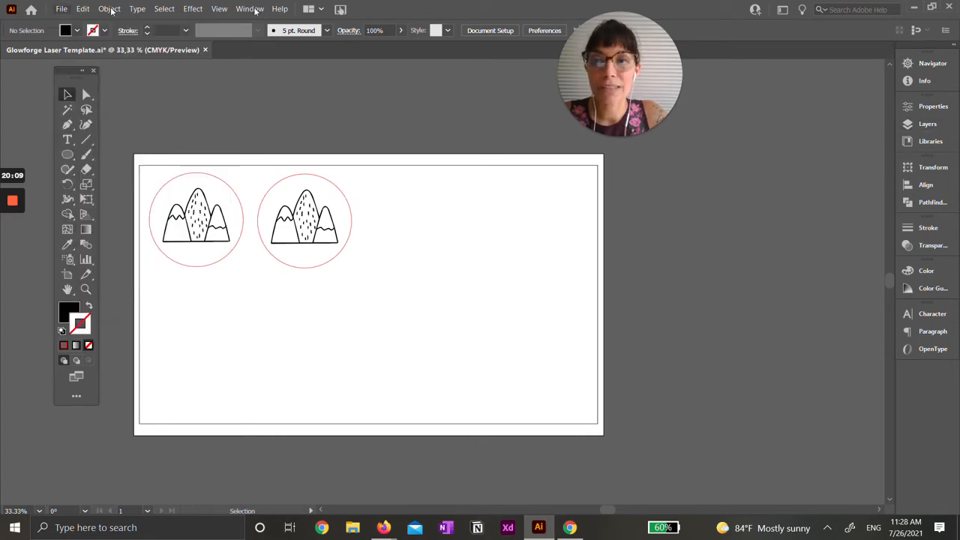
{"action": "left_click", "coordinate": [918, 125]}
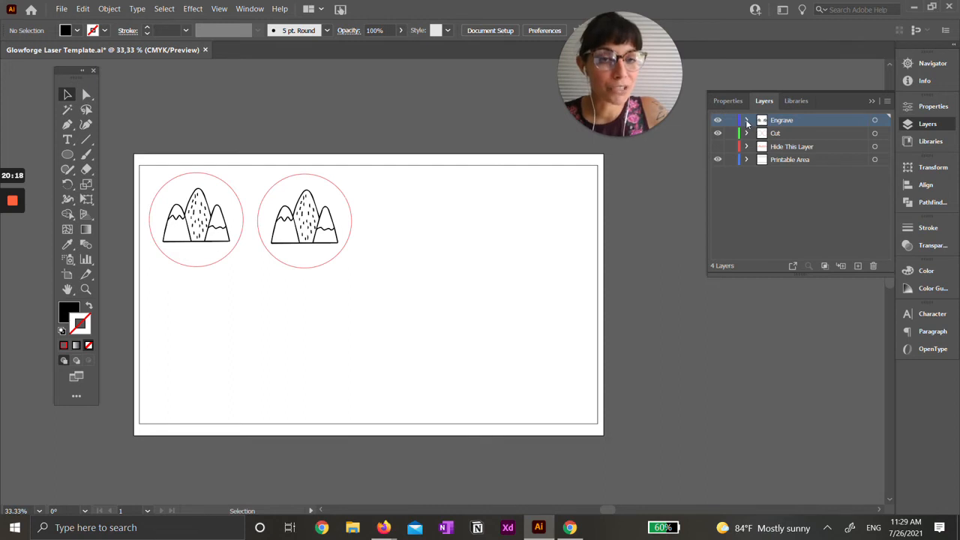
{"action": "left_click", "coordinate": [784, 133]}
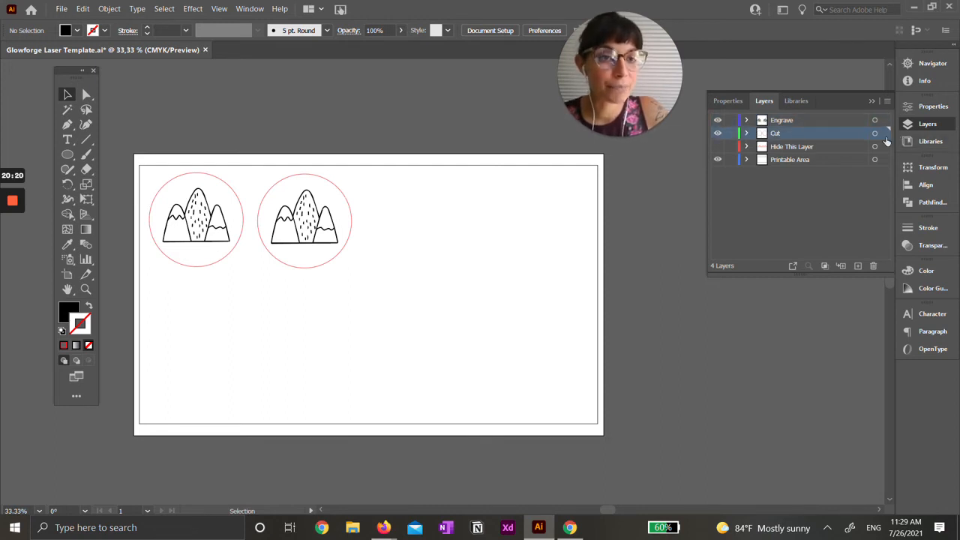
{"action": "left_click", "coordinate": [875, 132]}
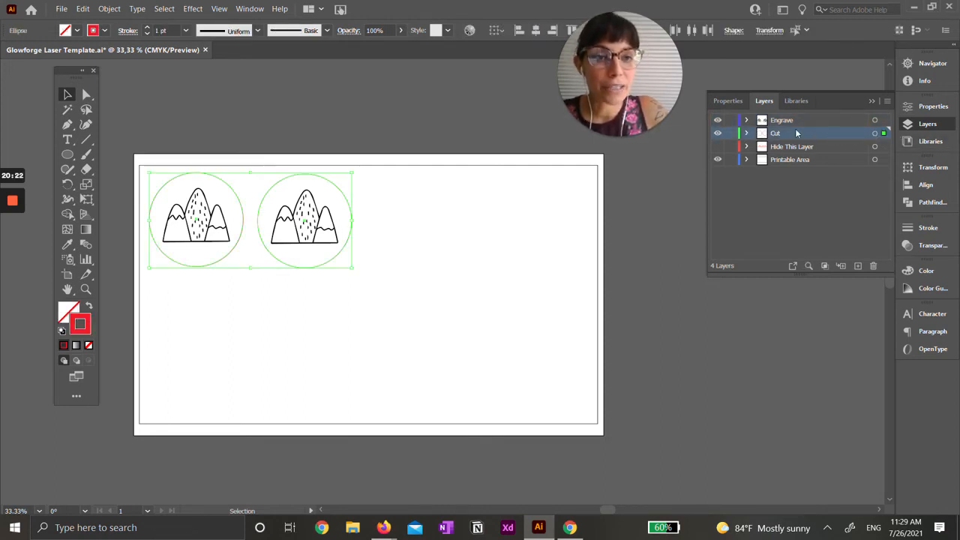
{"action": "left_click", "coordinate": [529, 261]}
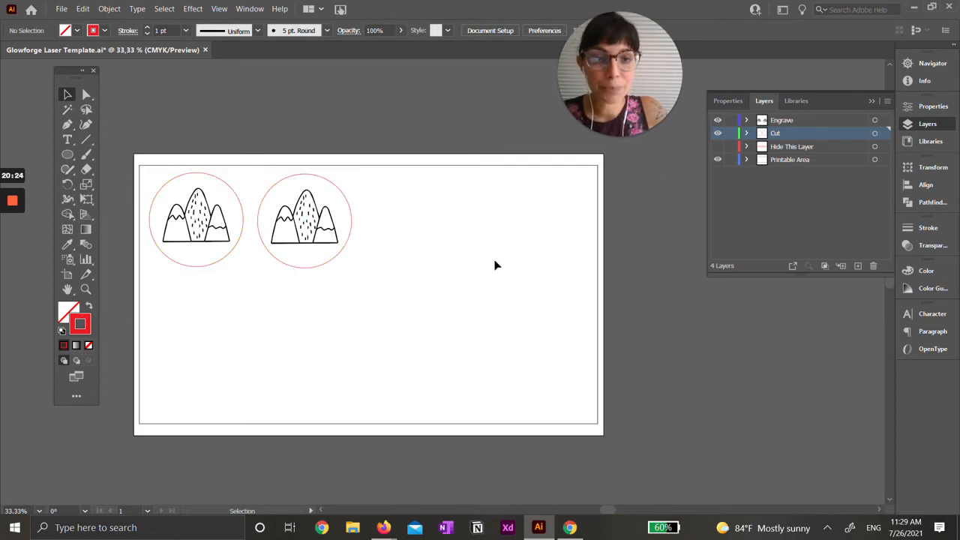
{"action": "key", "text": "a"}
{"action": "key", "text": "v"}
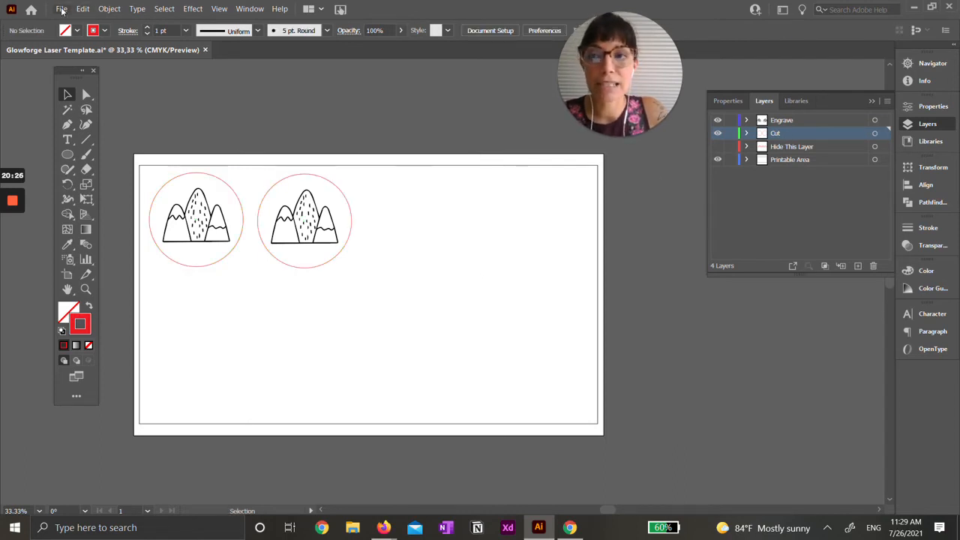
- Place the Mountains image from the Desktop as a linked file on the artboard, right of the second circle
{"action": "left_click", "coordinate": [62, 9]}
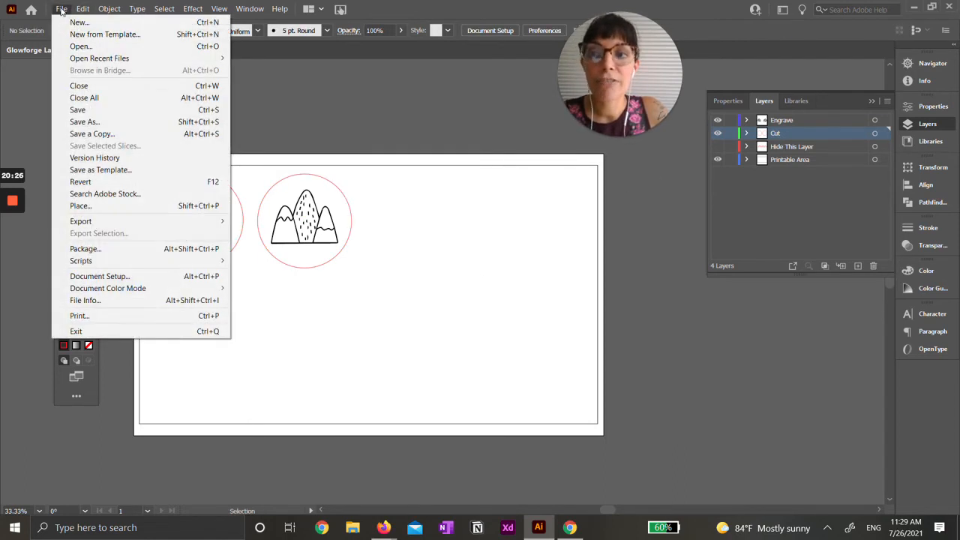
{"action": "left_click", "coordinate": [80, 206]}
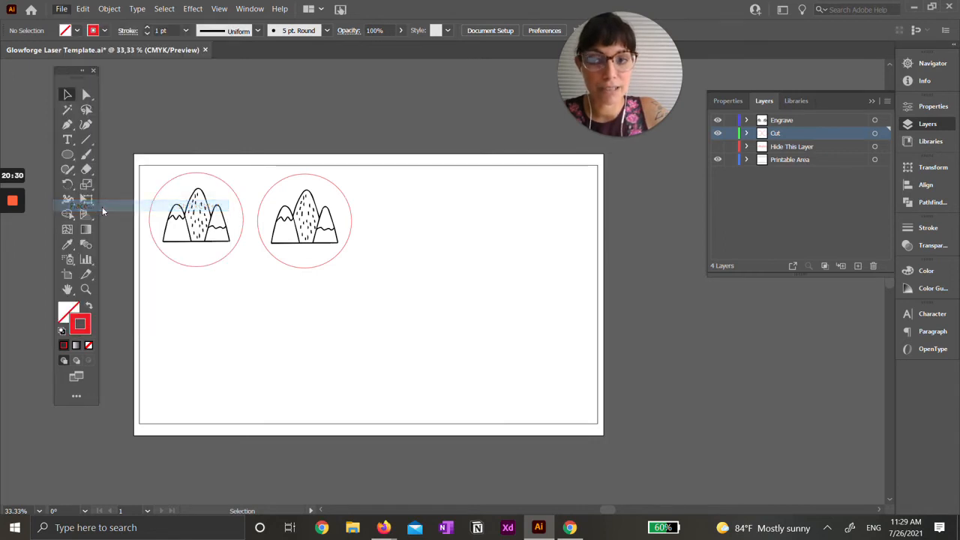
{"action": "scroll", "coordinate": [525, 218], "scroll_direction": "down", "scroll_amount": 1}
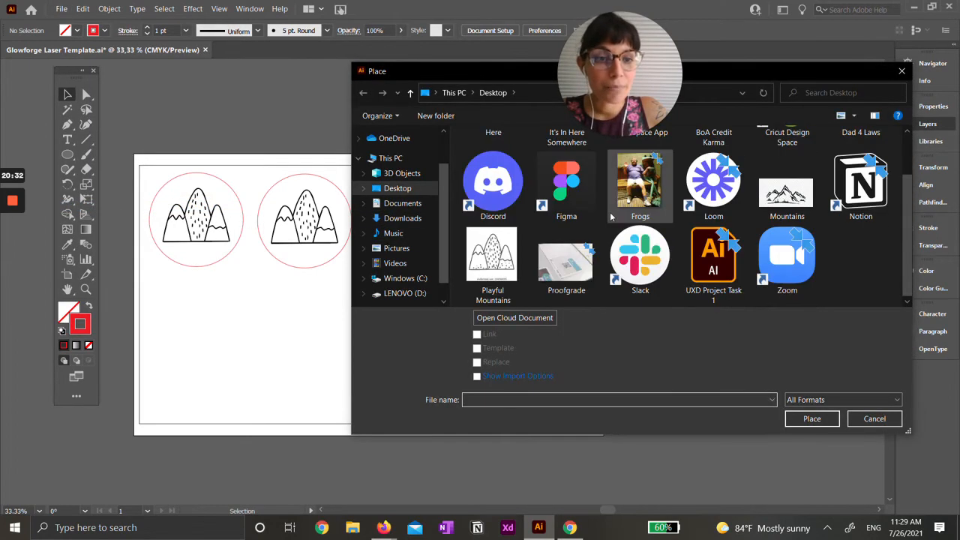
{"action": "left_click", "coordinate": [787, 191]}
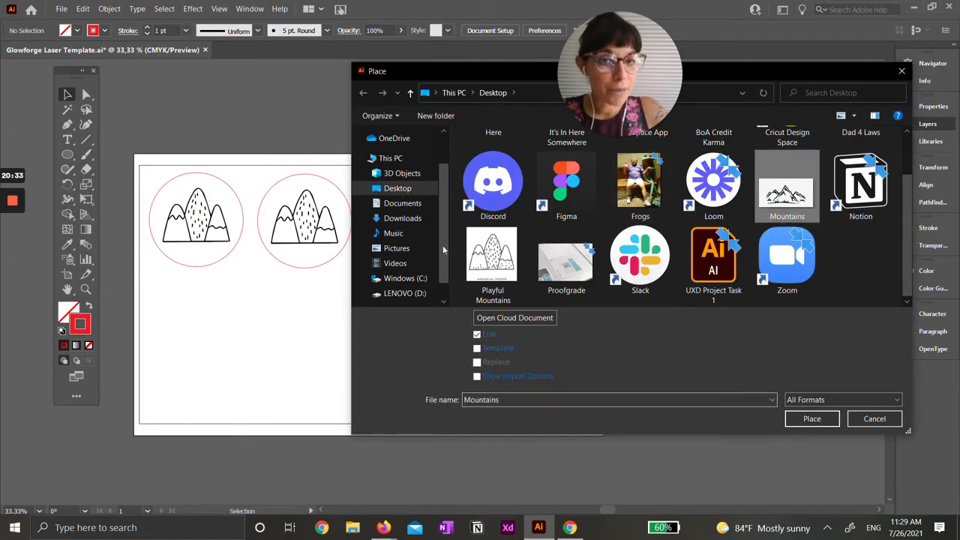
{"action": "left_click", "coordinate": [812, 418]}
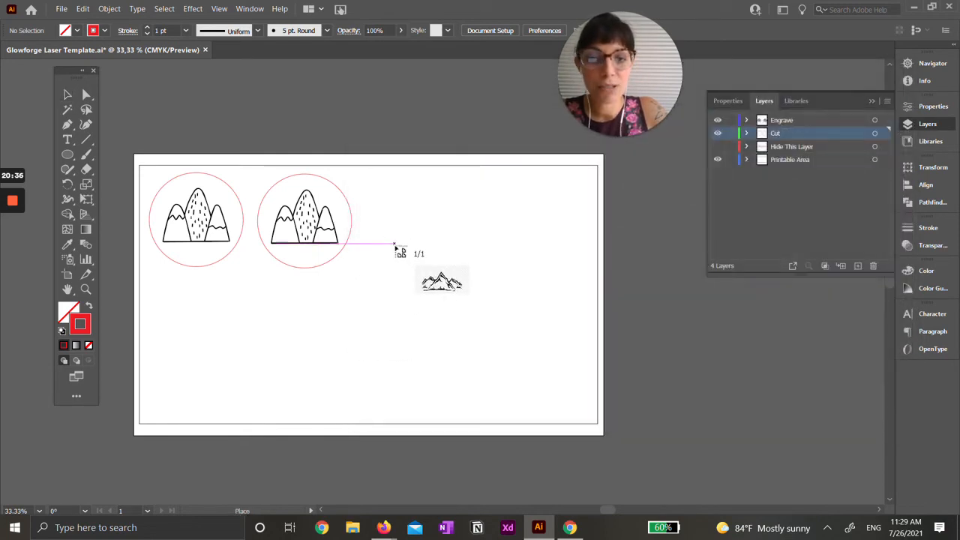
{"action": "left_click", "coordinate": [392, 249]}
{"action": "left_click_drag", "start_coordinate": [474, 313], "coordinate": [470, 284]}
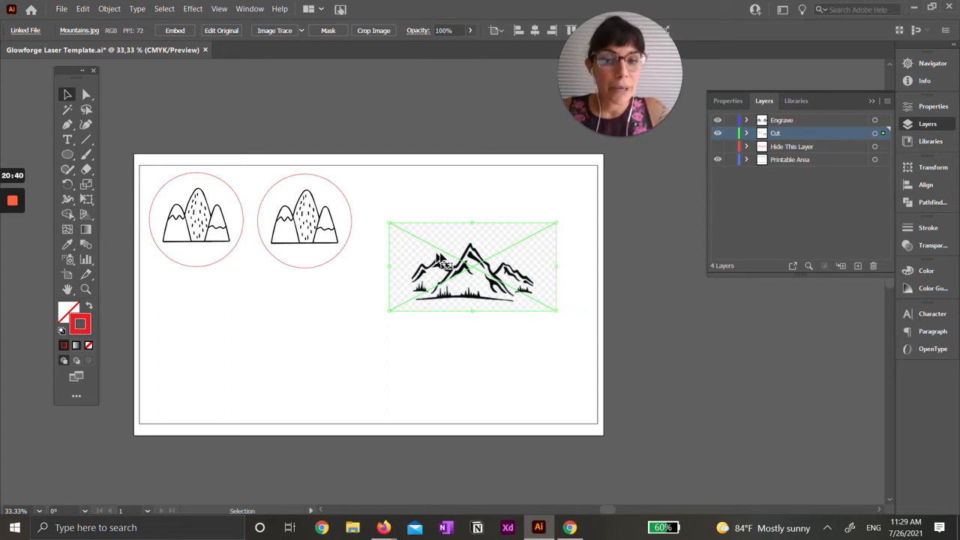
- Move the placed mountain image from the Cut layer to the Engrave layer and collapse the Cut layer
{"action": "left_click", "coordinate": [746, 133]}
{"action": "left_click", "coordinate": [808, 152]}
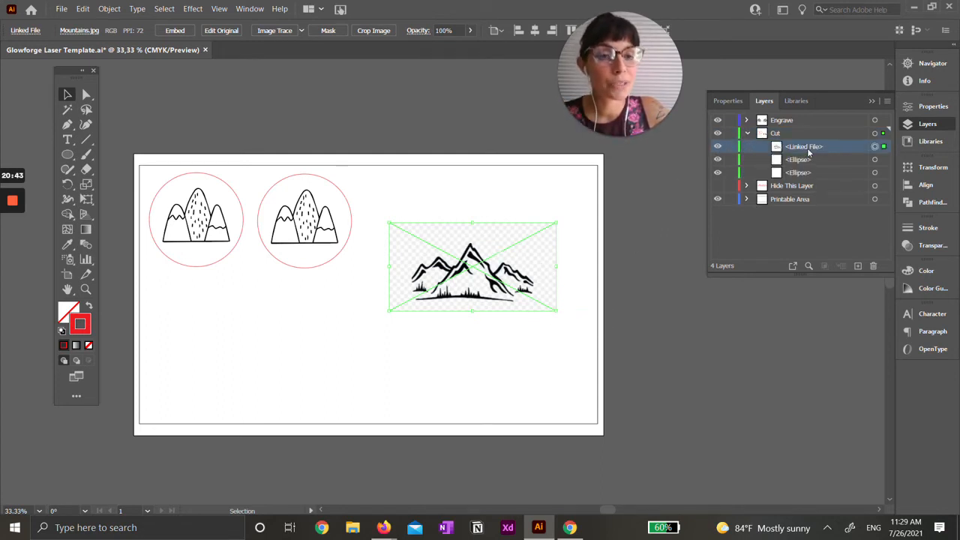
{"action": "left_click", "coordinate": [746, 133]}
{"action": "left_click", "coordinate": [746, 133]}
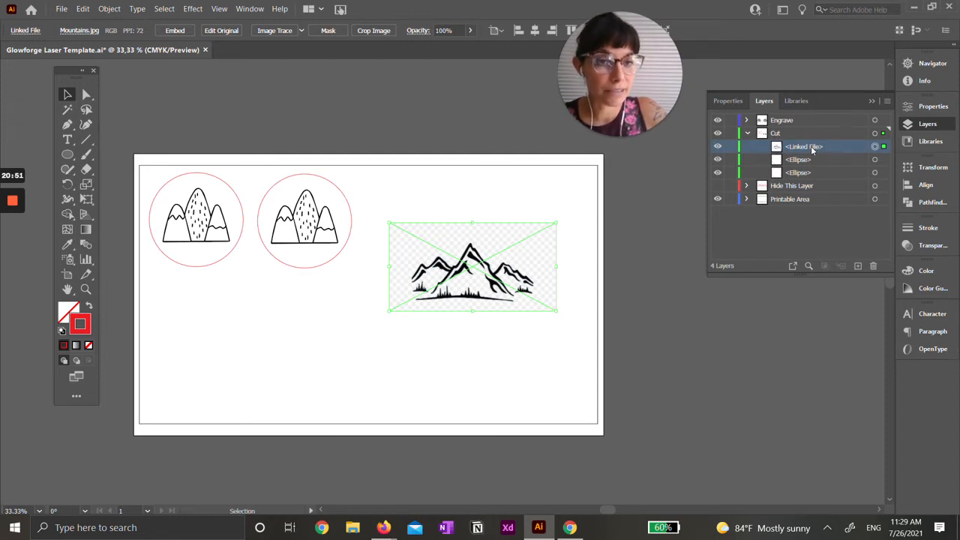
{"action": "left_click_drag", "start_coordinate": [812, 150], "coordinate": [813, 121]}
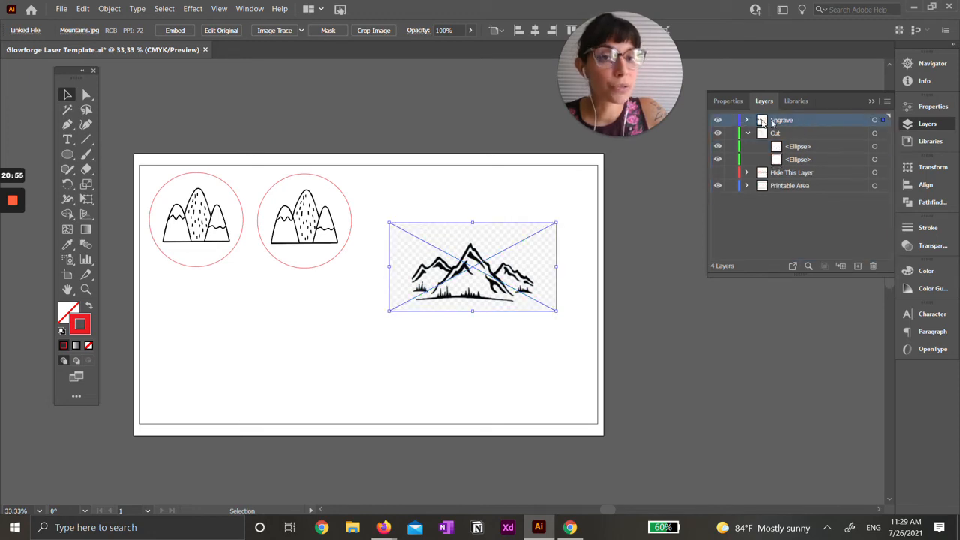
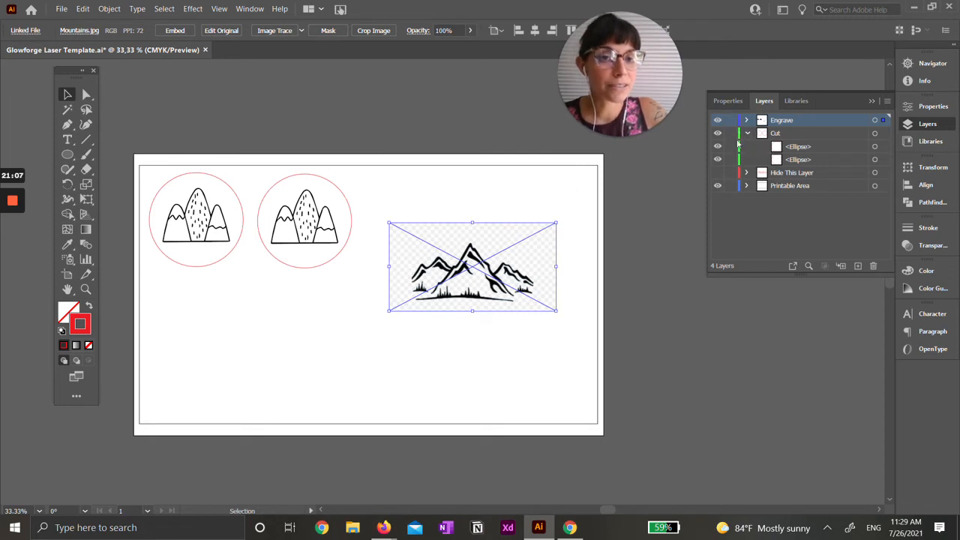
{"action": "left_click", "coordinate": [747, 134]}
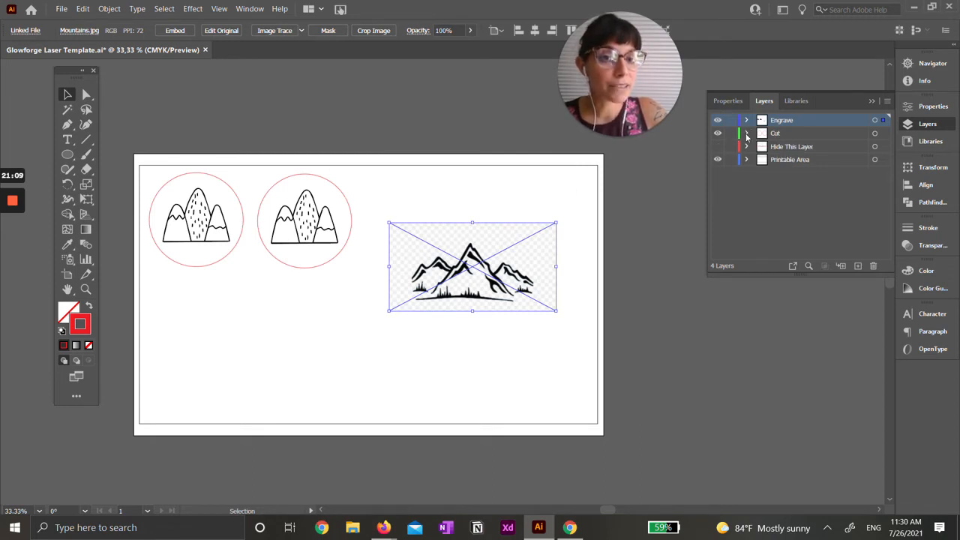
- Examine the Cut layer's contents by selecting its ellipses individually and together, leaving the layer collapsed
{"action": "left_click", "coordinate": [747, 134]}
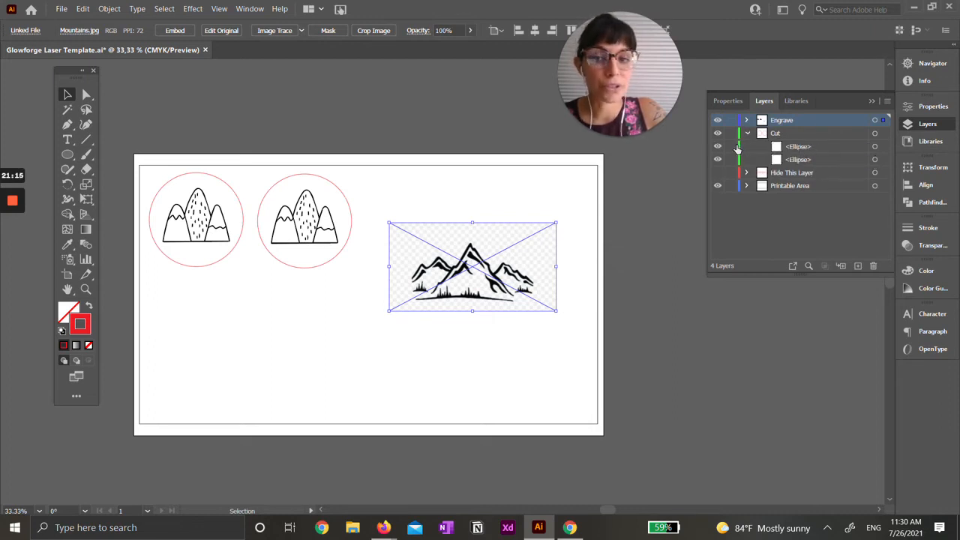
{"action": "left_click", "coordinate": [875, 147]}
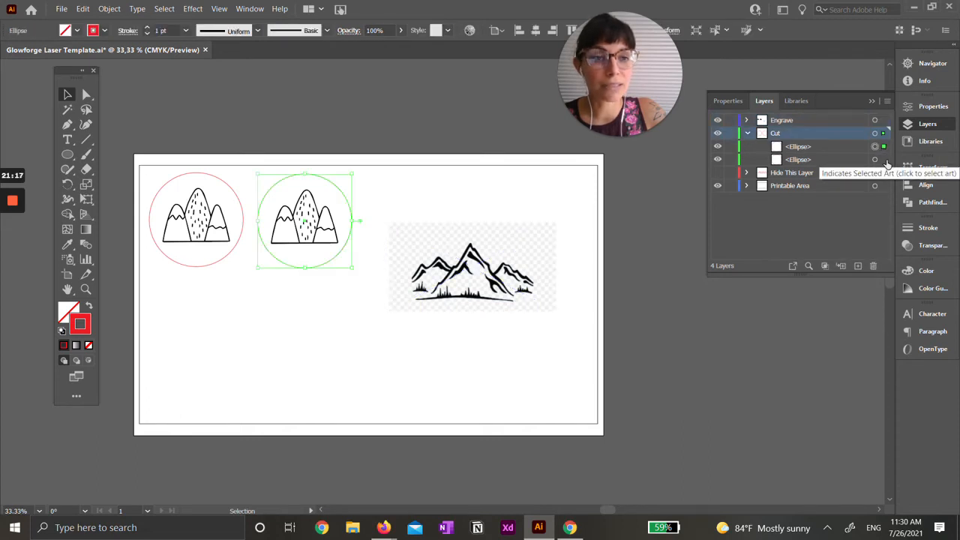
{"action": "left_click", "coordinate": [884, 159]}
{"action": "left_click", "coordinate": [874, 147]}
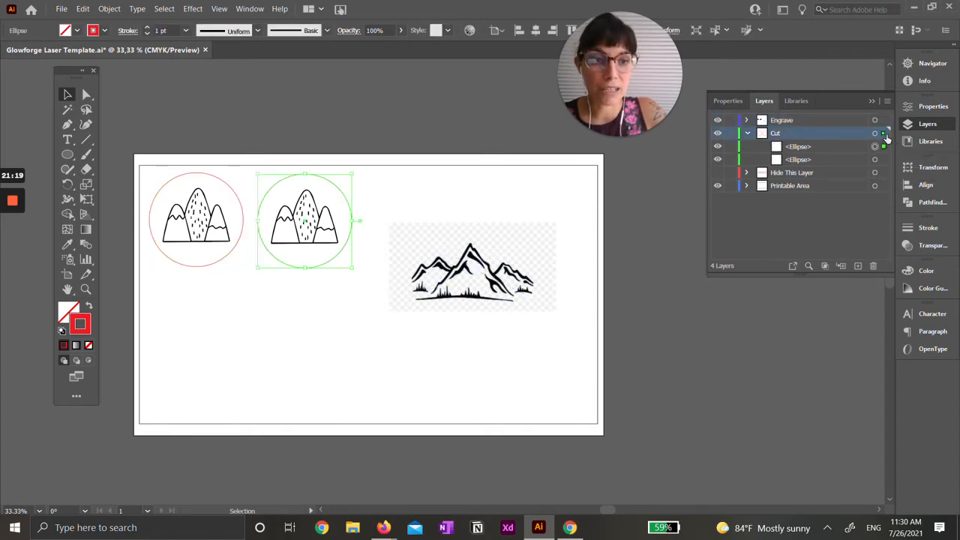
{"action": "left_click", "coordinate": [875, 133]}
{"action": "left_click", "coordinate": [746, 134]}
- Examine the Engrave layer's contents by selecting all its artwork, each mountain group and the linked file, leaving the layer collapsed
{"action": "left_click", "coordinate": [747, 120]}
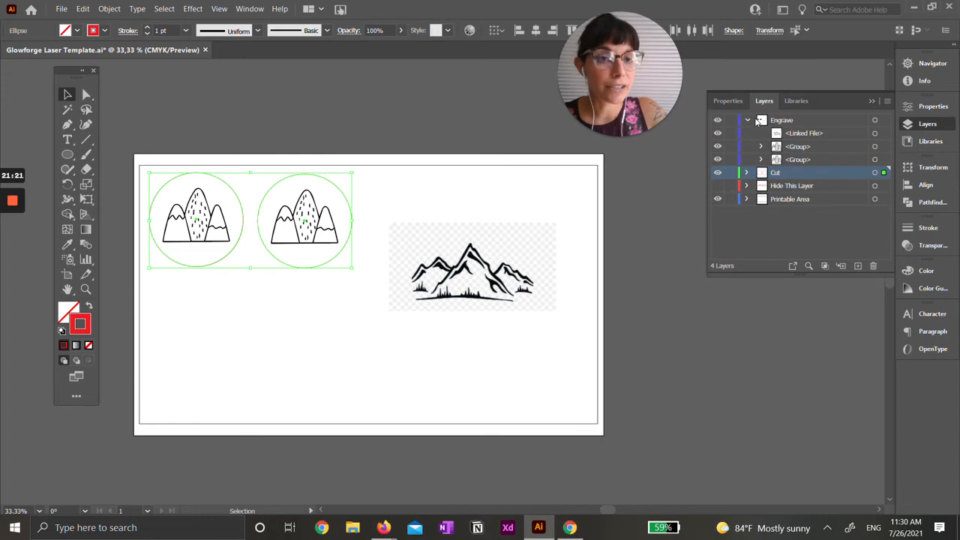
{"action": "left_click", "coordinate": [884, 122]}
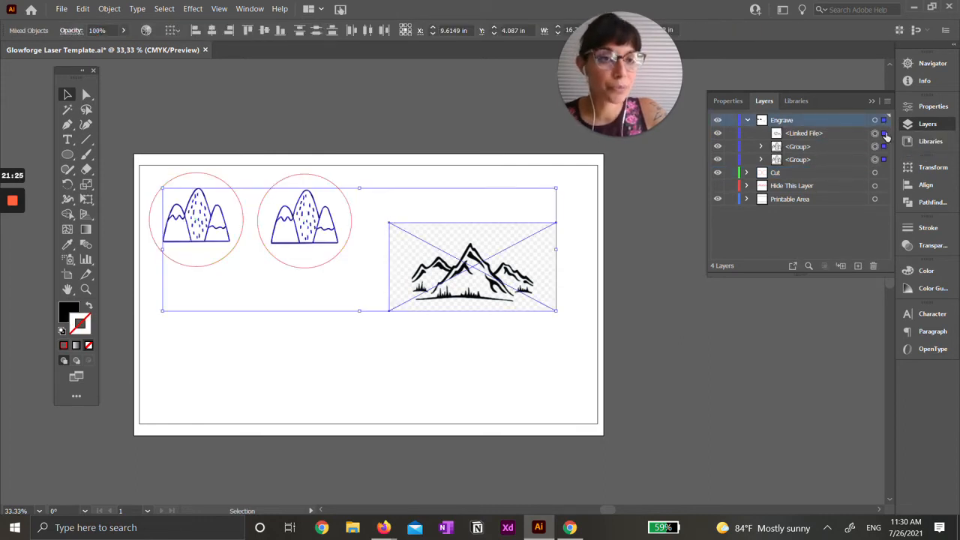
{"action": "left_click", "coordinate": [884, 134]}
{"action": "left_click", "coordinate": [886, 148]}
{"action": "left_click", "coordinate": [885, 161]}
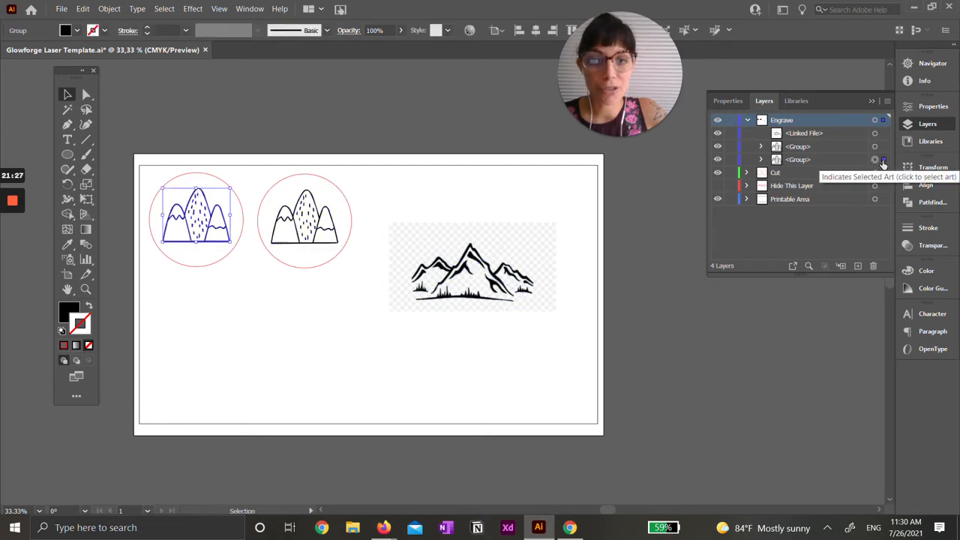
{"action": "left_click", "coordinate": [886, 134]}
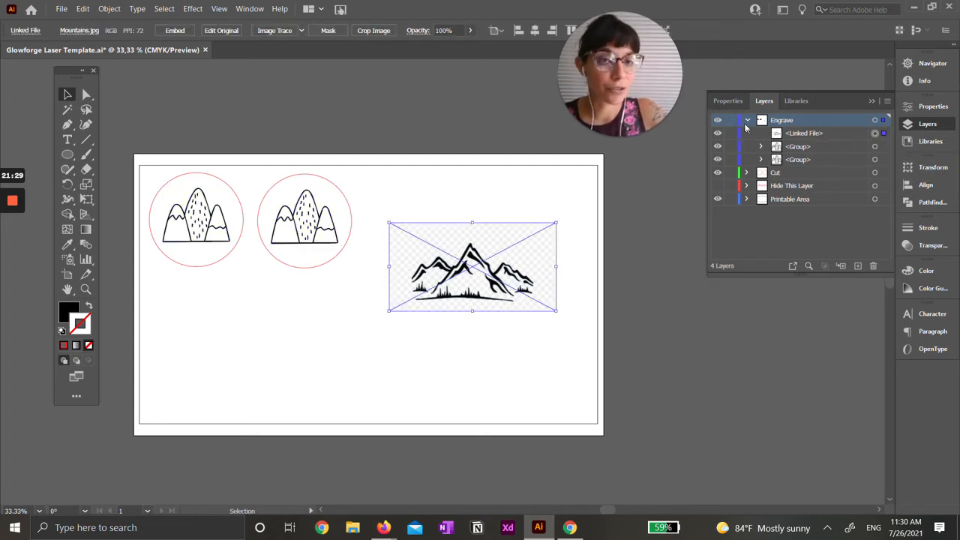
{"action": "left_click", "coordinate": [746, 121]}
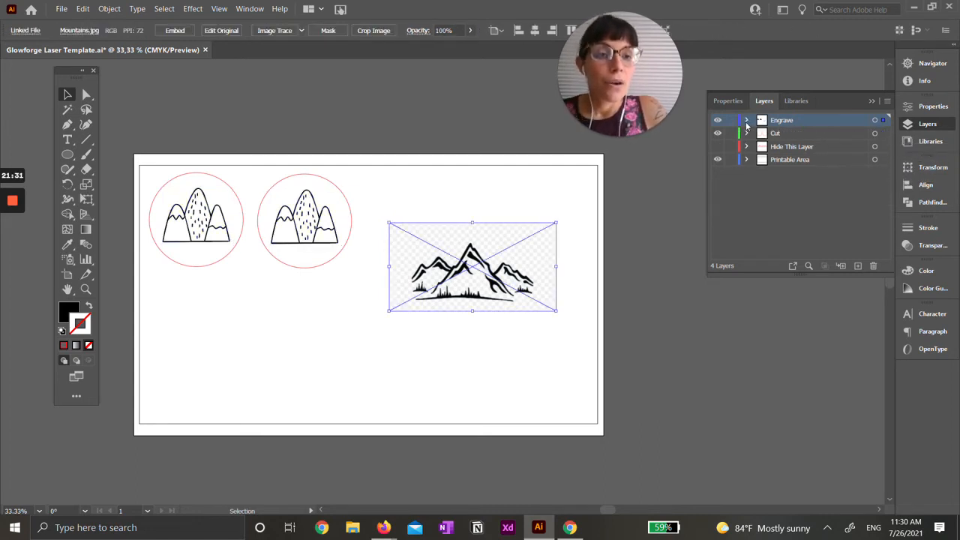
- Convert the linked mountain image on the Engrave layer to vector paths with Image Trace and expand the tracing
{"action": "left_click", "coordinate": [746, 121]}
{"action": "left_click", "coordinate": [827, 134]}
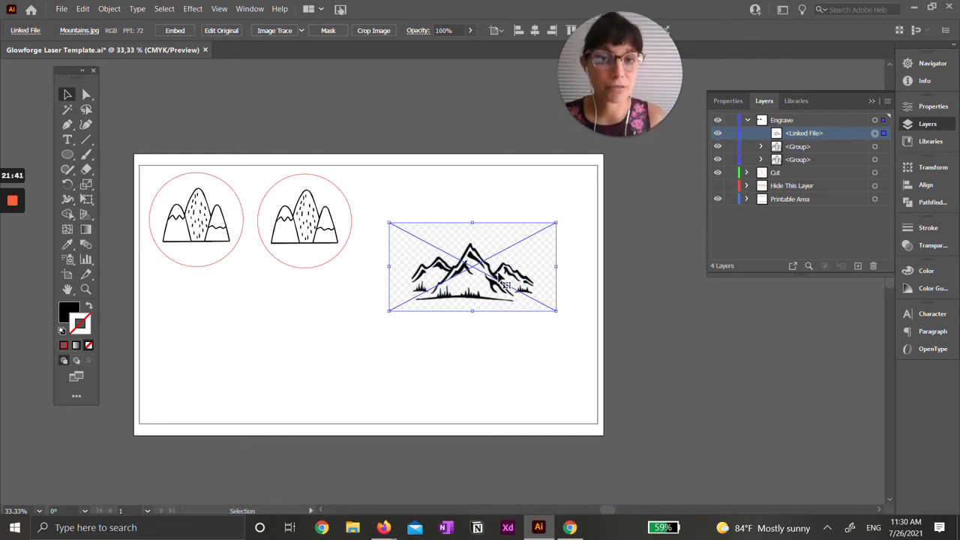
{"action": "key", "text": "ctrl+1"}
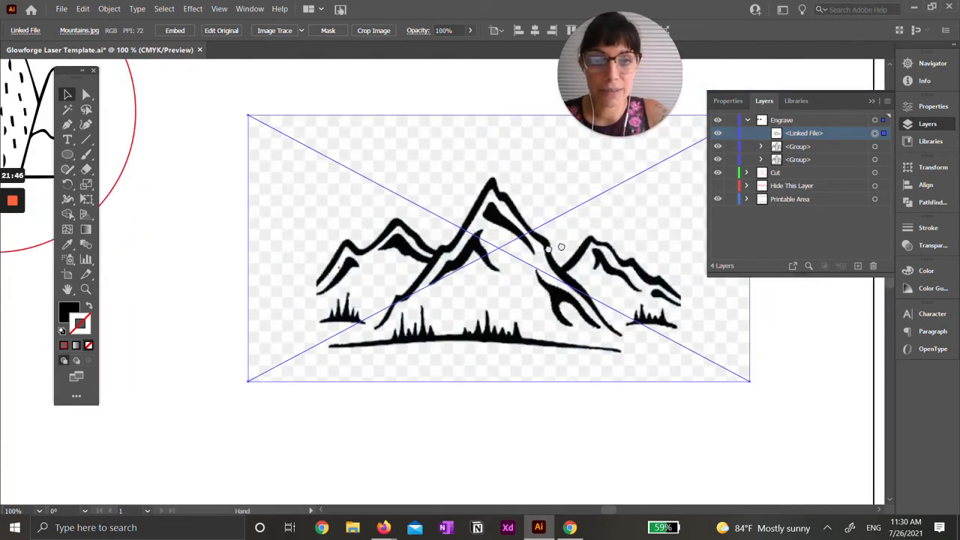
{"action": "left_click_drag", "start_coordinate": [553, 247], "coordinate": [444, 253]}
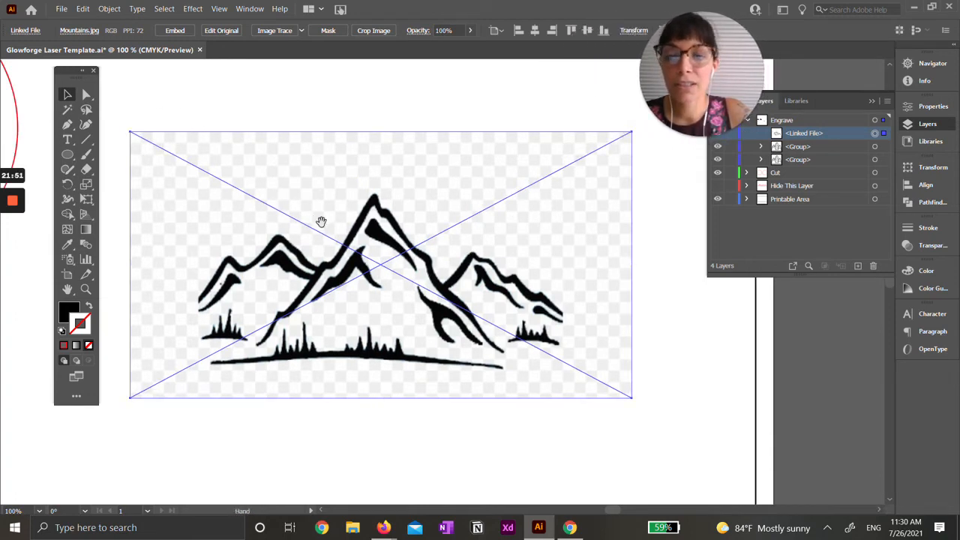
{"action": "left_click_drag", "start_coordinate": [320, 221], "coordinate": [338, 218]}
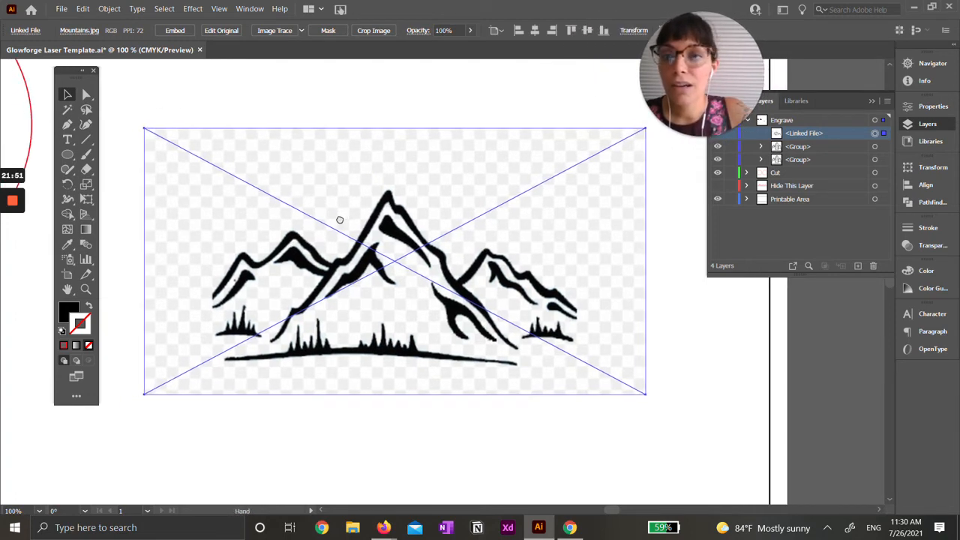
{"action": "left_click", "coordinate": [289, 33]}
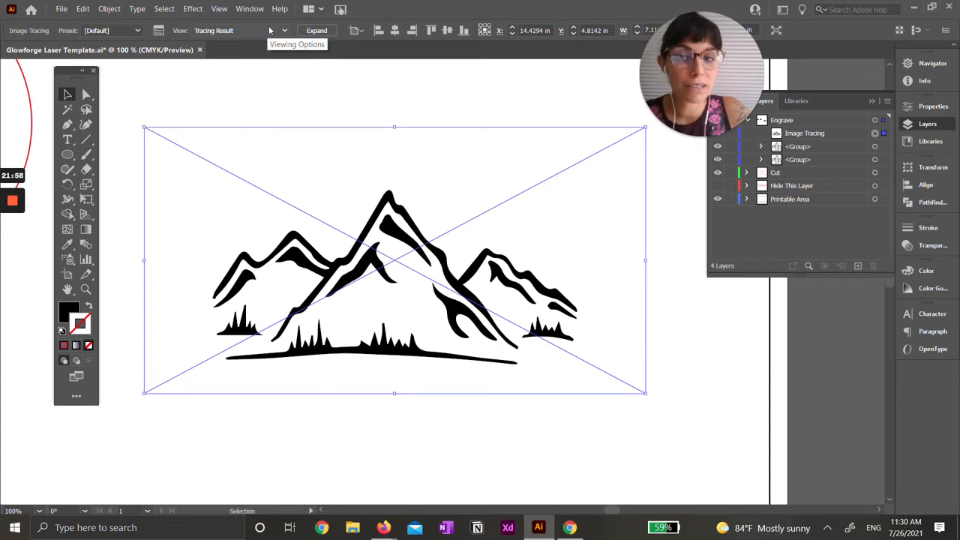
{"action": "left_click", "coordinate": [317, 30]}
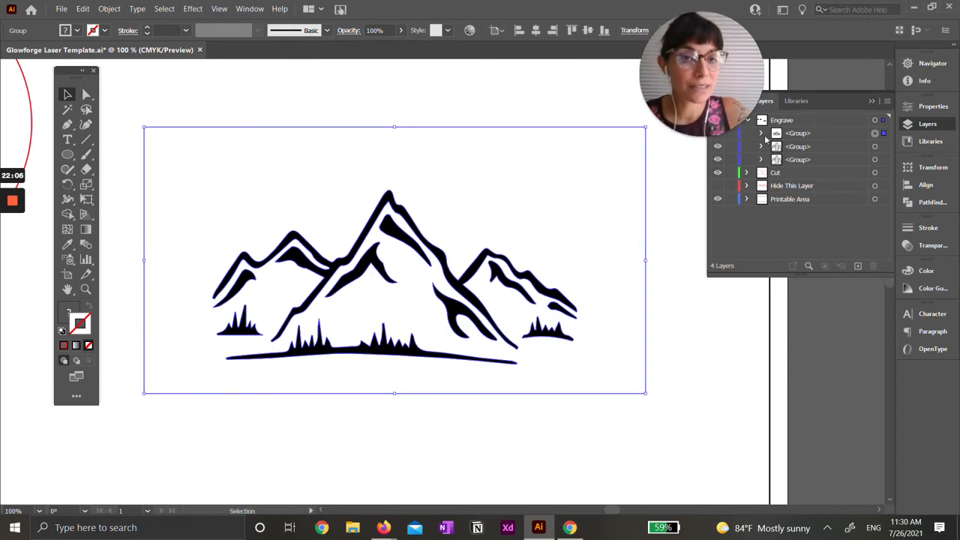
- List the traced mountain group's parts in the Engrave layer and select its first path and its white compound path
{"action": "left_click_drag", "start_coordinate": [732, 71], "coordinate": [650, 72]}
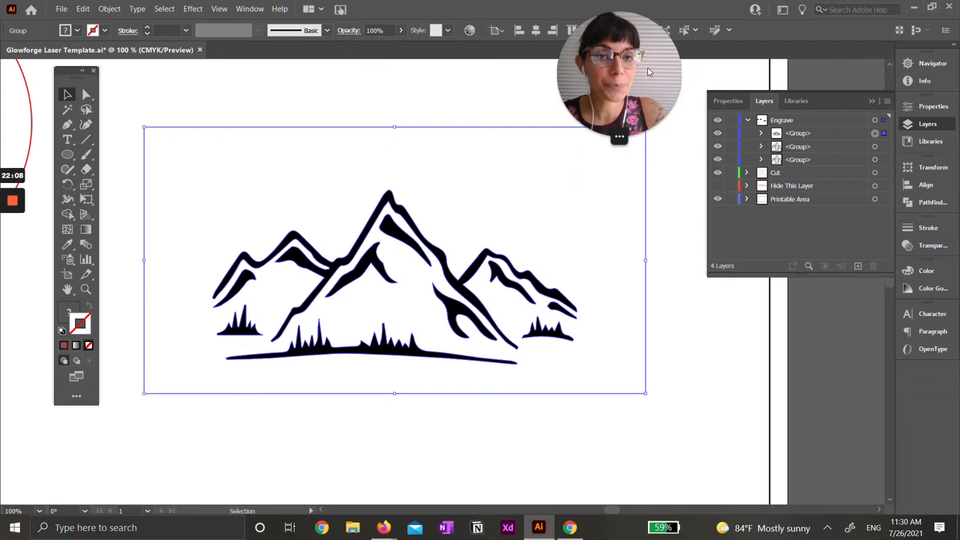
{"action": "left_click", "coordinate": [760, 135]}
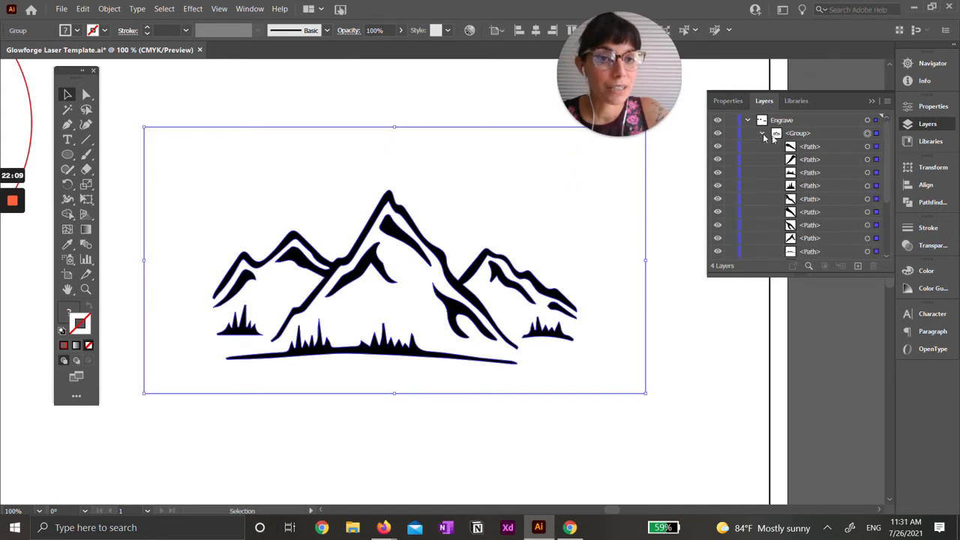
{"action": "left_click", "coordinate": [868, 147]}
{"action": "scroll", "coordinate": [849, 181], "scroll_direction": "down", "scroll_amount": 5}
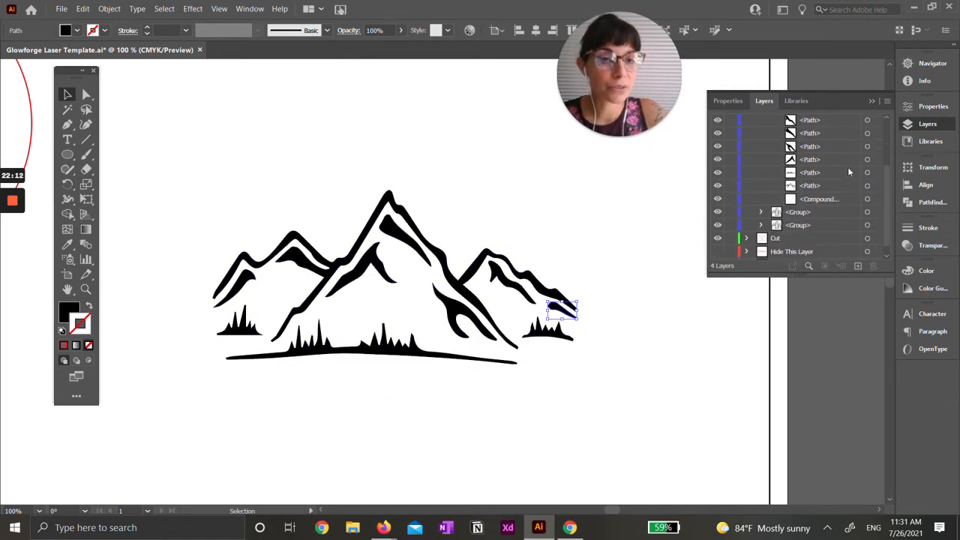
{"action": "left_click", "coordinate": [875, 199]}
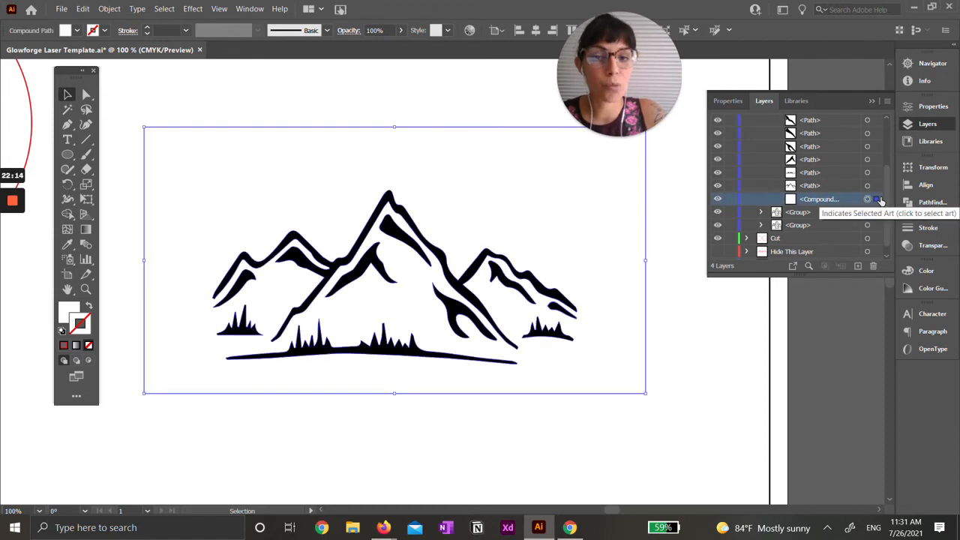
- Try to move the white compound path away from the mountain lines, undo the move and clear the selection
{"action": "left_click_drag", "start_coordinate": [424, 260], "coordinate": [680, 333]}
{"action": "key", "text": "space"}
{"action": "left_click_drag", "start_coordinate": [612, 331], "coordinate": [368, 284]}
{"action": "key", "text": "ctrl+z"}
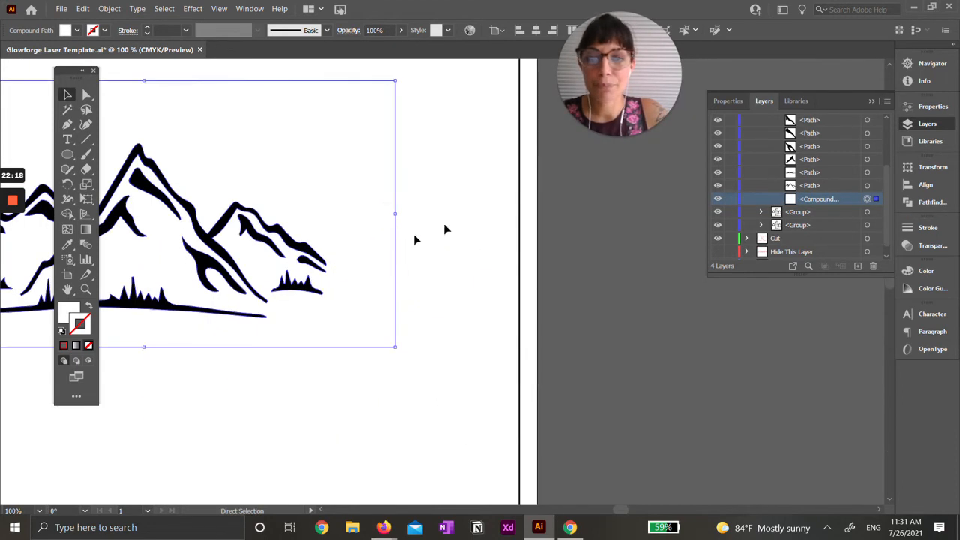
{"action": "left_click", "coordinate": [444, 224]}
- Move the whole traced mountain group off the artboard onto the grey canvas to its right
{"action": "scroll", "coordinate": [843, 178], "scroll_direction": "up", "scroll_amount": 3}
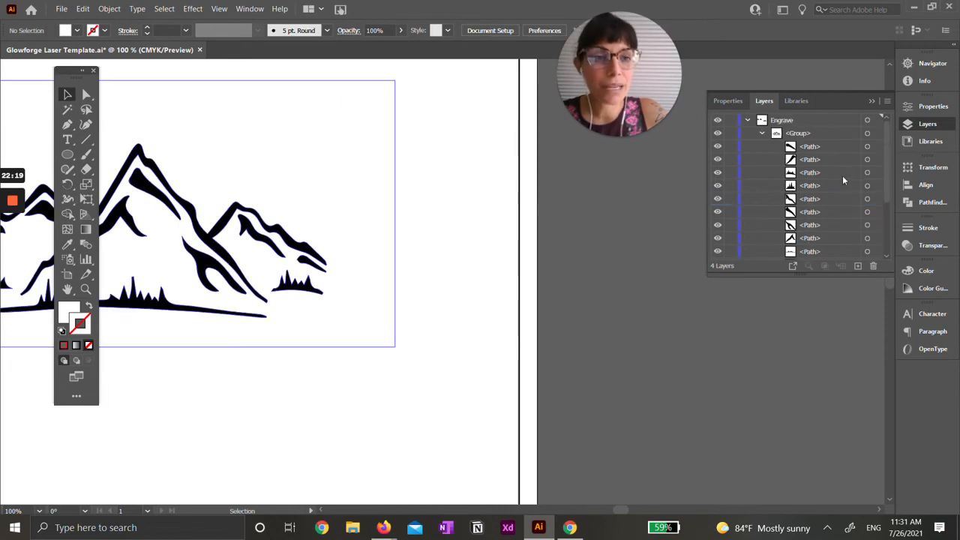
{"action": "left_click", "coordinate": [868, 133]}
{"action": "left_click_drag", "start_coordinate": [257, 221], "coordinate": [523, 277]}
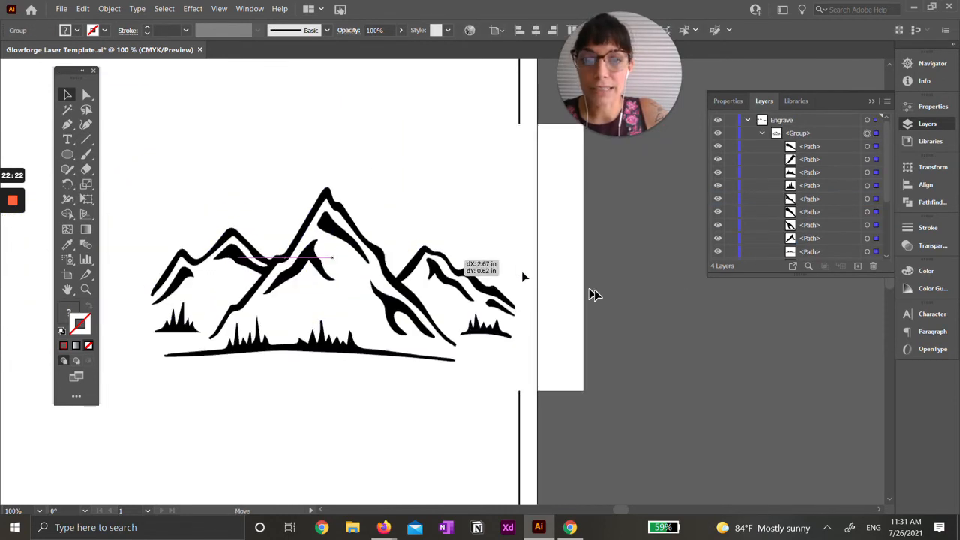
{"action": "left_click_drag", "start_coordinate": [593, 294], "coordinate": [535, 347]}
{"action": "key", "text": "ctrl+minus"}
{"action": "scroll", "coordinate": [534, 339], "scroll_direction": "down", "scroll_amount": 1}
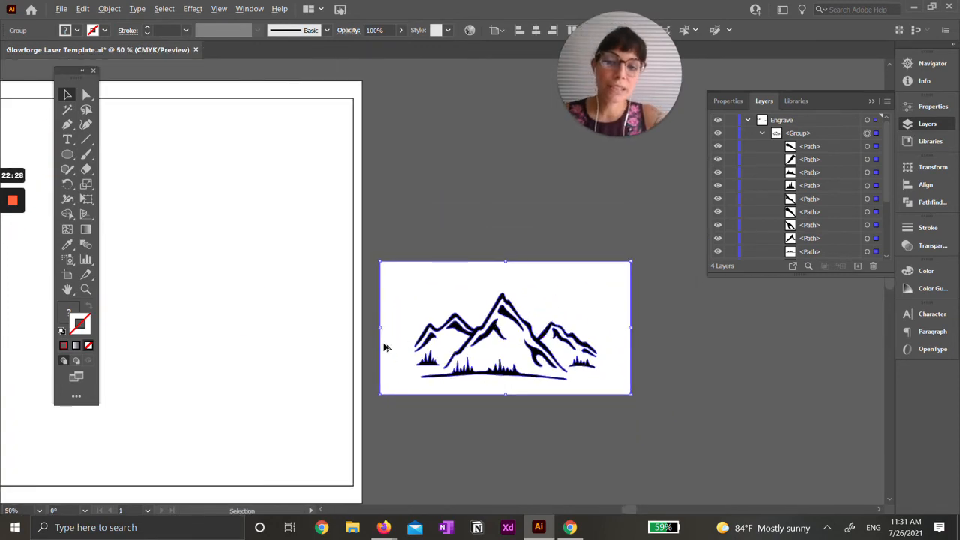
{"action": "left_click_drag", "start_coordinate": [356, 345], "coordinate": [478, 346]}
{"action": "left_click_drag", "start_coordinate": [704, 354], "coordinate": [628, 354]}
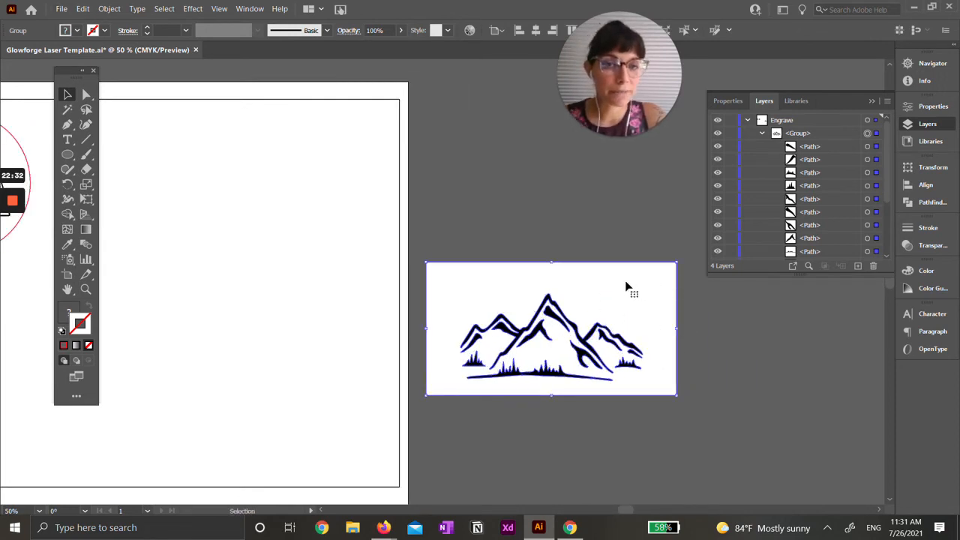
{"action": "scroll", "coordinate": [839, 153], "scroll_direction": "down", "scroll_amount": 3}
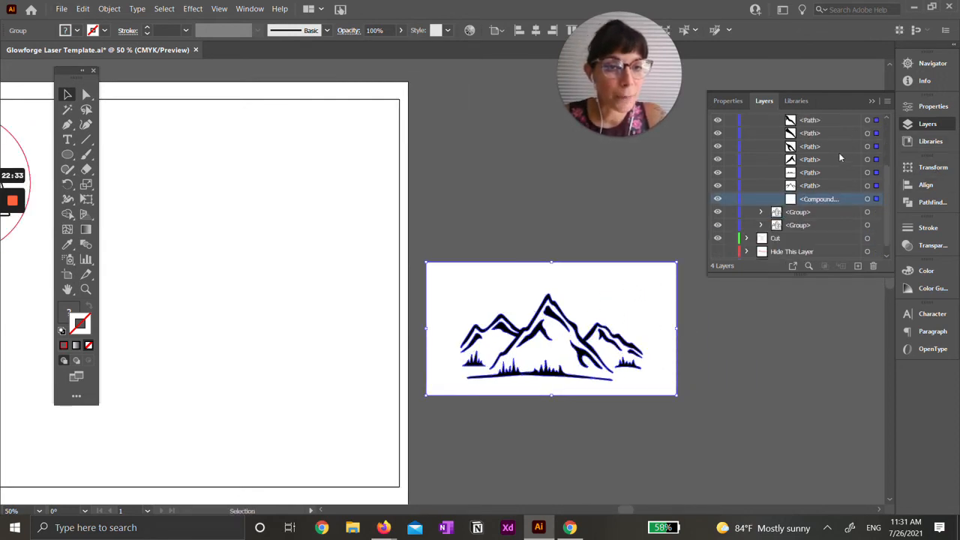
- Toggle the visibility of the traced group's white background compound path to identify it, and delete it
{"action": "left_click", "coordinate": [875, 198]}
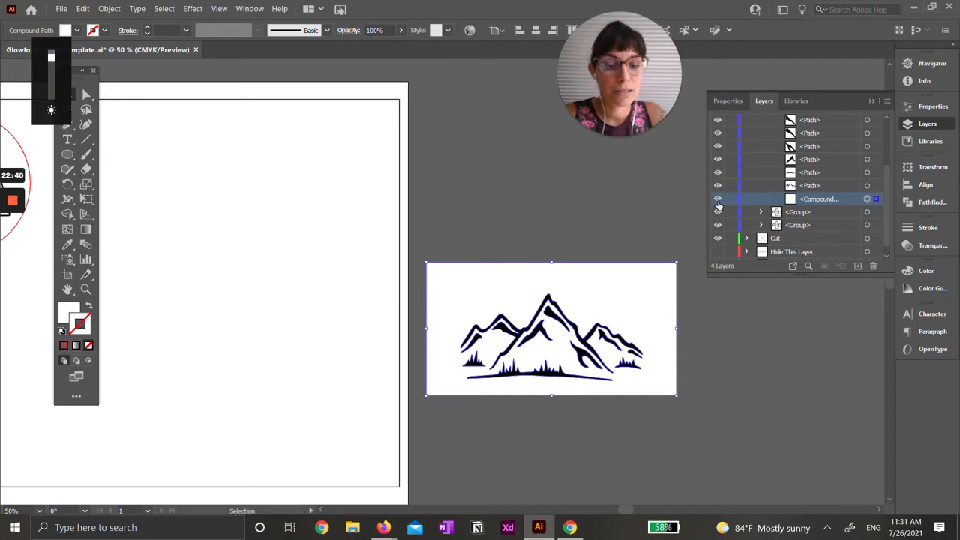
{"action": "left_click", "coordinate": [718, 202]}
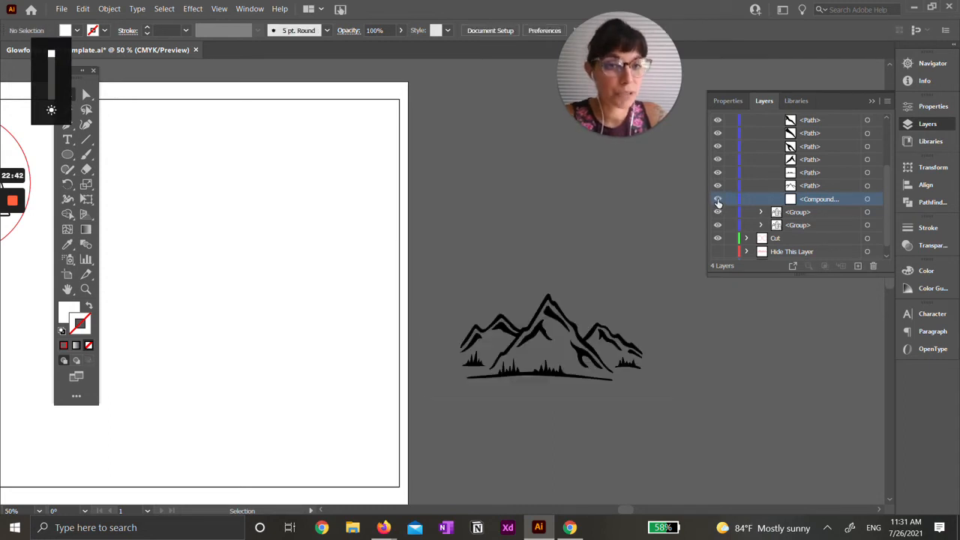
{"action": "left_click", "coordinate": [718, 202]}
{"action": "left_click", "coordinate": [718, 201]}
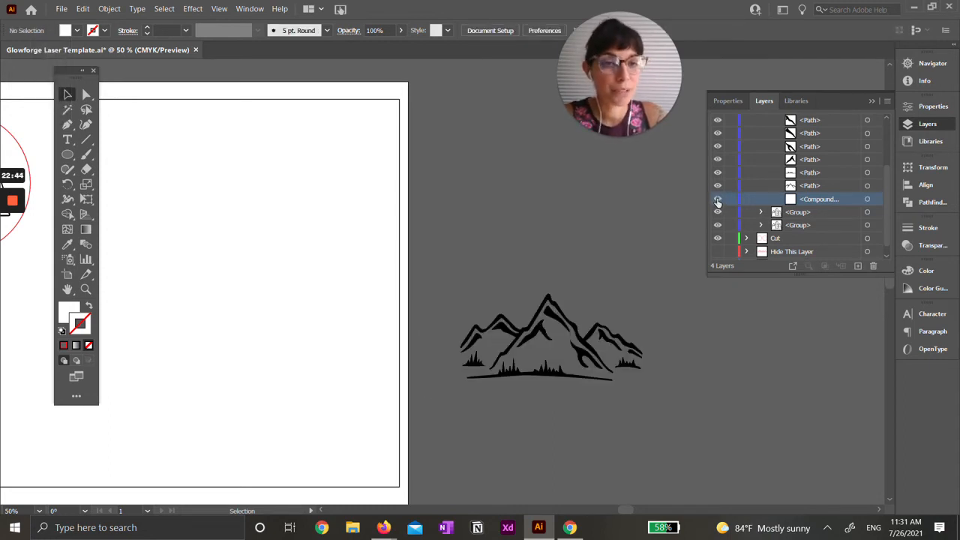
{"action": "left_click", "coordinate": [718, 201]}
{"action": "left_click", "coordinate": [718, 201]}
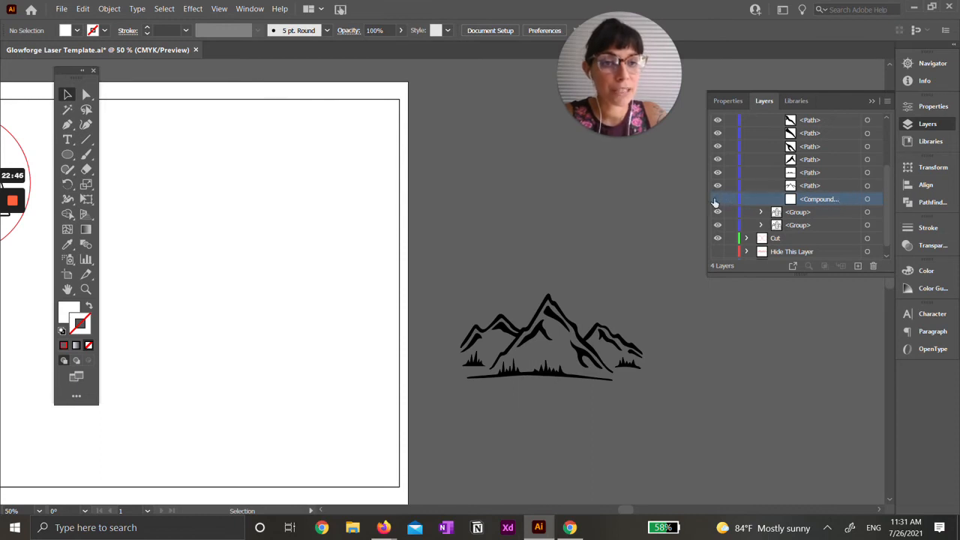
{"action": "left_click", "coordinate": [717, 200]}
{"action": "left_click", "coordinate": [868, 199]}
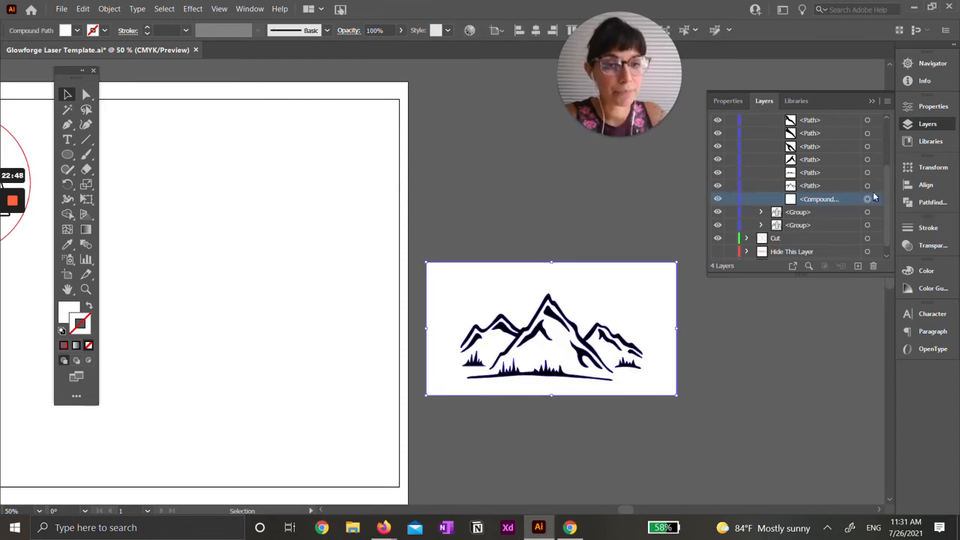
{"action": "key", "text": "Delete"}
- Check the remaining black paths, select the whole traced mountain group and collapse it in the Engrave layer
{"action": "scroll", "coordinate": [846, 183], "scroll_direction": "up", "scroll_amount": 3}
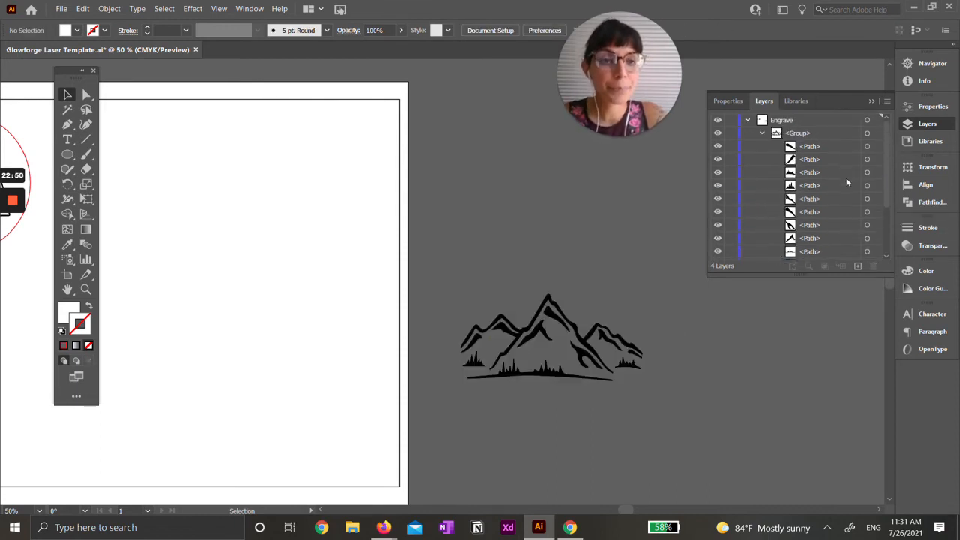
{"action": "scroll", "coordinate": [850, 183], "scroll_direction": "down", "scroll_amount": 1}
{"action": "scroll", "coordinate": [851, 183], "scroll_direction": "up", "scroll_amount": 1}
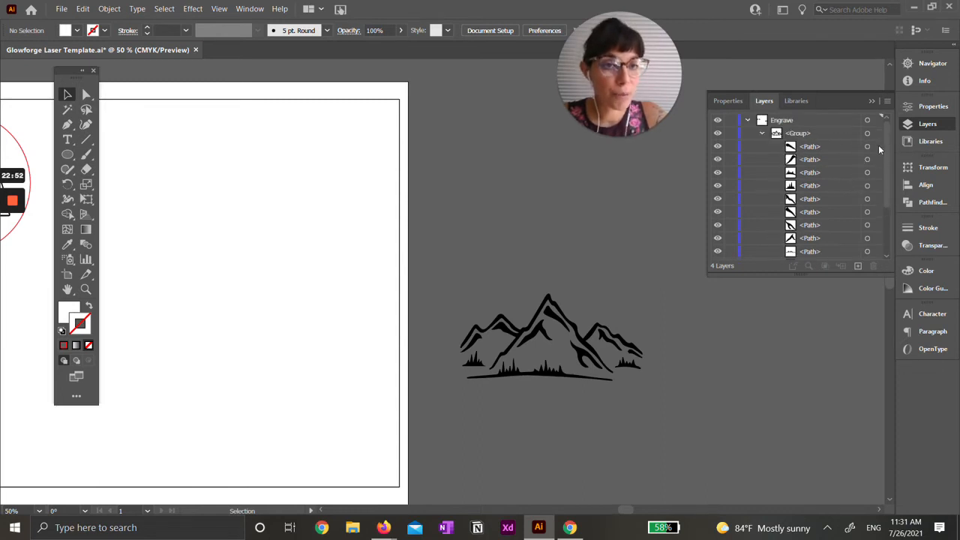
{"action": "left_click", "coordinate": [872, 147]}
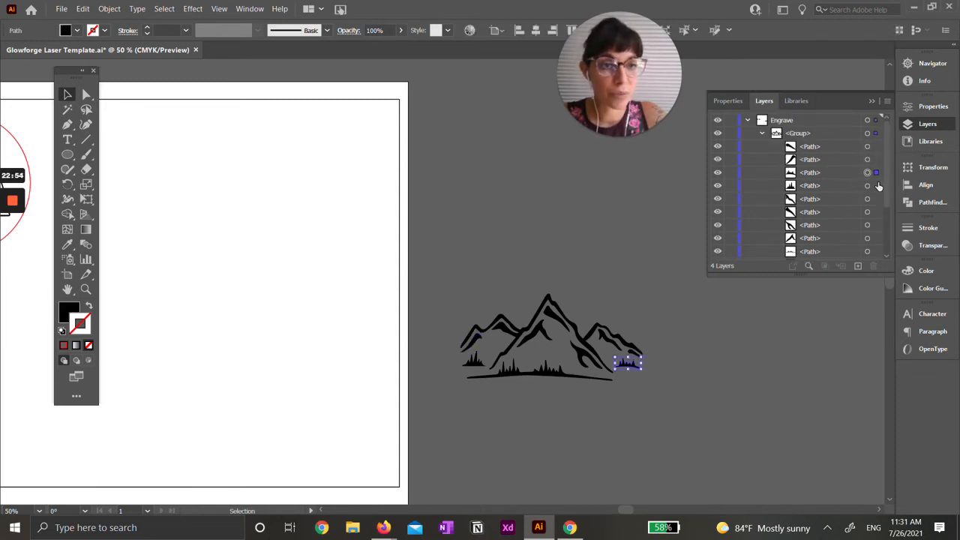
{"action": "left_click", "coordinate": [874, 134]}
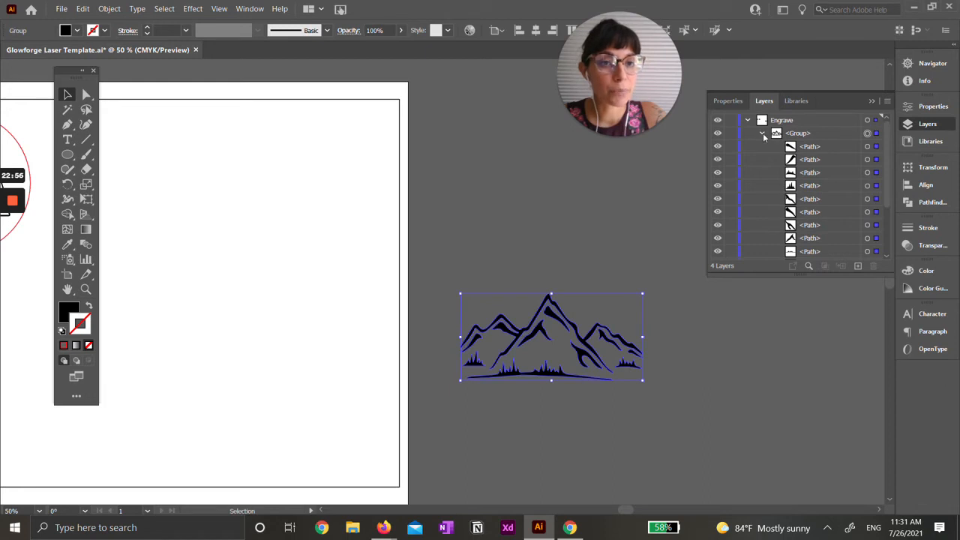
{"action": "left_click", "coordinate": [763, 135]}
{"action": "left_click", "coordinate": [837, 135]}
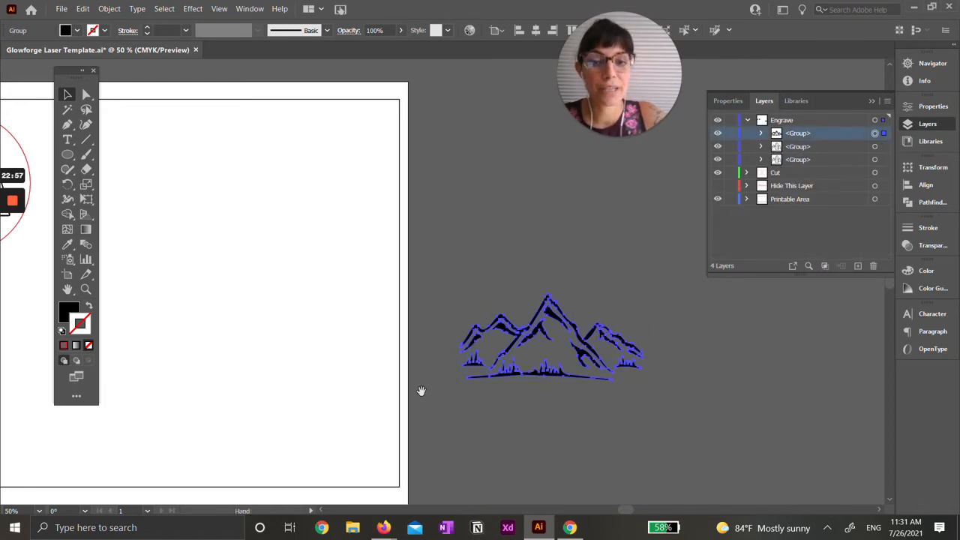
{"action": "scroll", "coordinate": [417, 390], "scroll_direction": "left", "scroll_amount": 5}
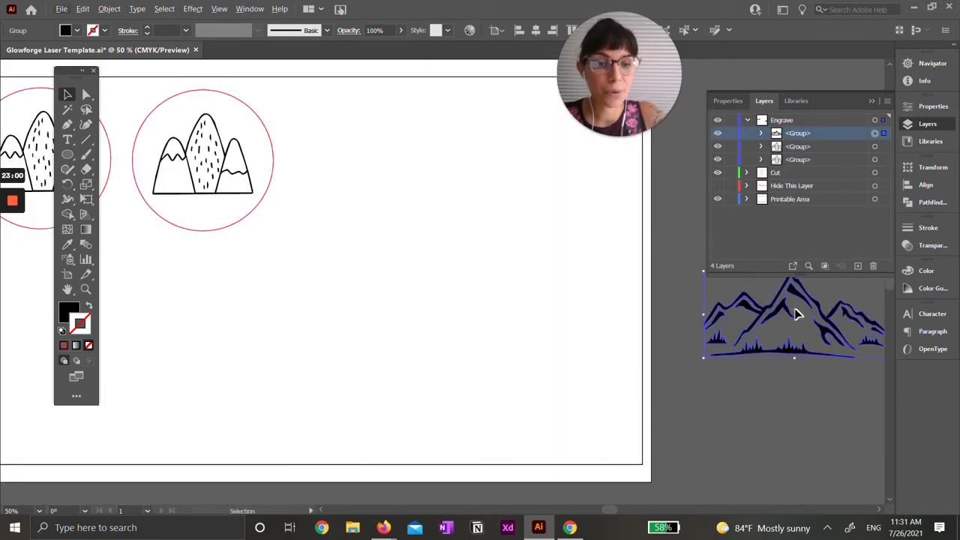
- Move the traced mountain group back onto the artboard and scale it down to fit within a circle
{"action": "left_click_drag", "start_coordinate": [794, 315], "coordinate": [443, 283]}
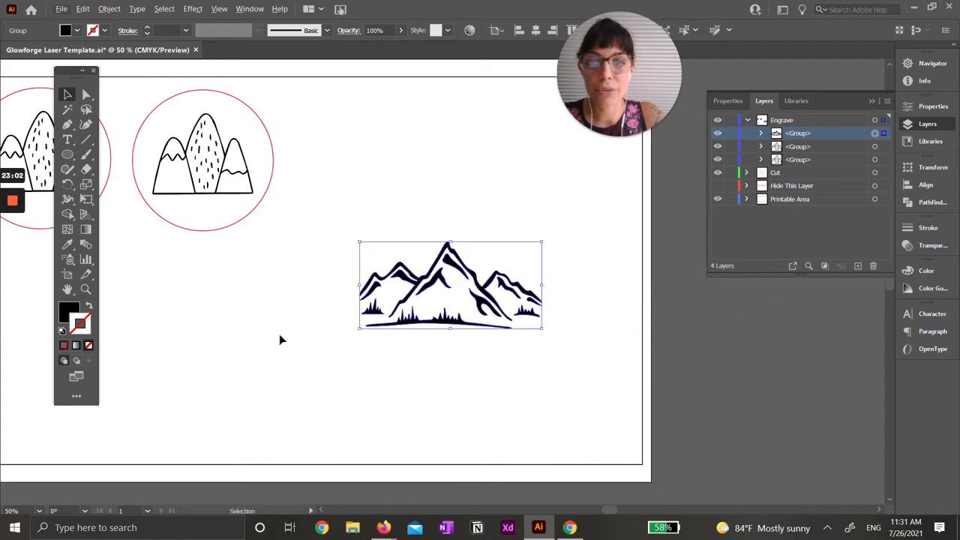
{"action": "left_click_drag", "start_coordinate": [279, 336], "coordinate": [394, 345]}
{"action": "scroll", "coordinate": [516, 332], "scroll_direction": "down", "scroll_amount": 1}
{"action": "left_click_drag", "start_coordinate": [577, 353], "coordinate": [587, 344]}
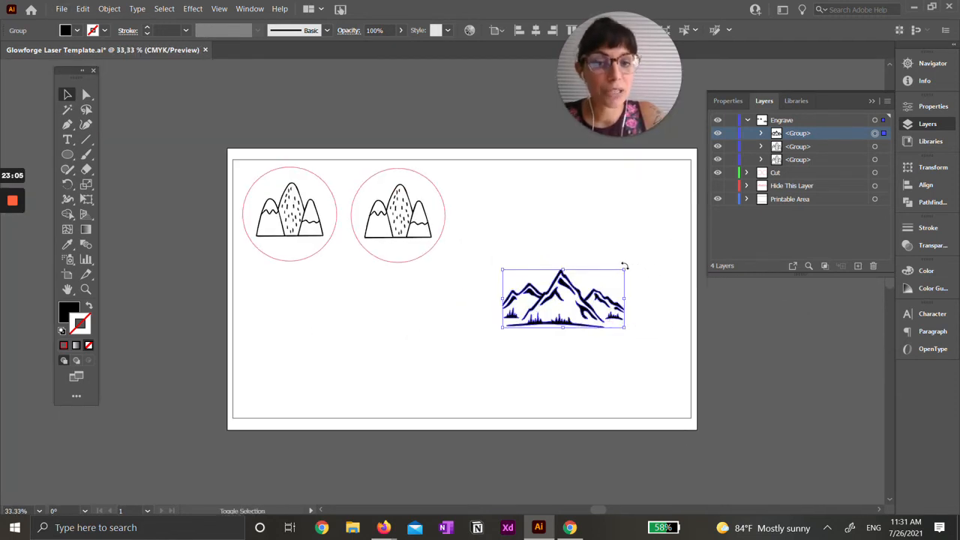
{"action": "left_click_drag", "start_coordinate": [626, 267], "coordinate": [563, 276]}
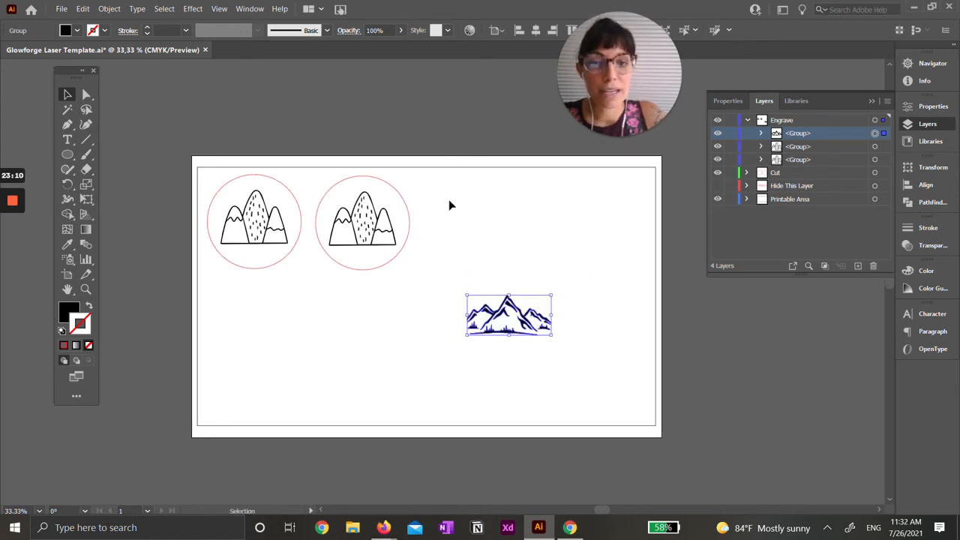
- Duplicate the second red Cut circle and place the copy beside it as the third in the row
{"action": "left_click", "coordinate": [410, 219]}
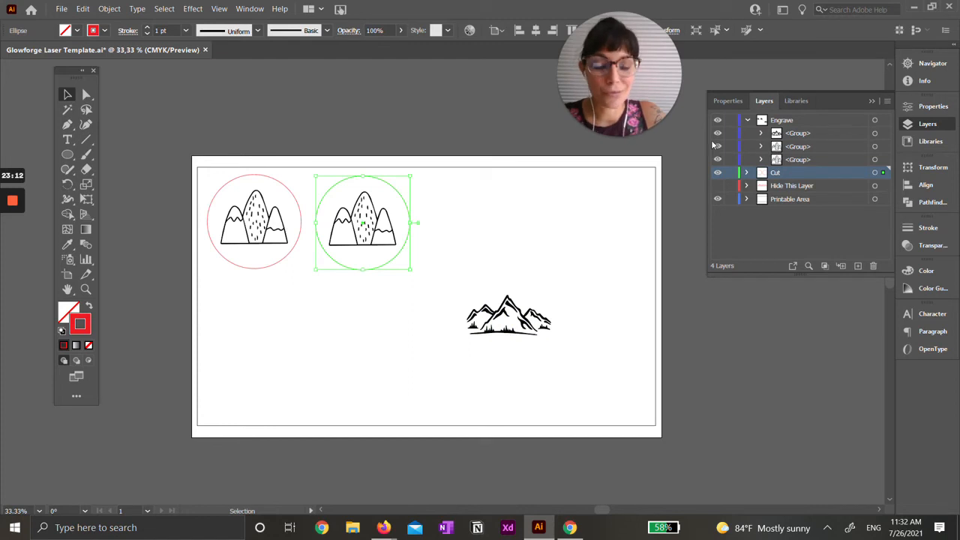
{"action": "key", "text": "a"}
{"action": "key", "text": "v"}
{"action": "left_click_drag", "start_coordinate": [363, 222], "coordinate": [442, 281]}
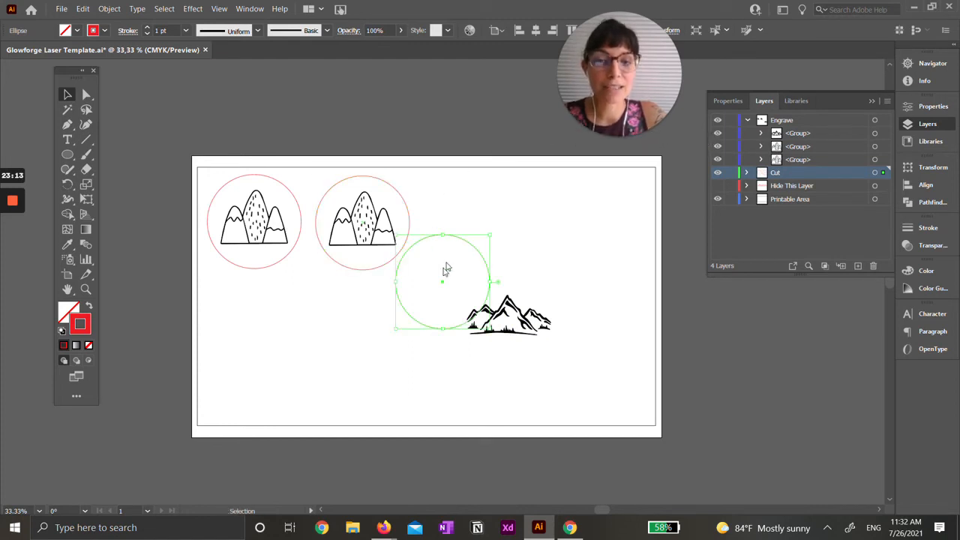
{"action": "left_click_drag", "start_coordinate": [463, 239], "coordinate": [487, 185]}
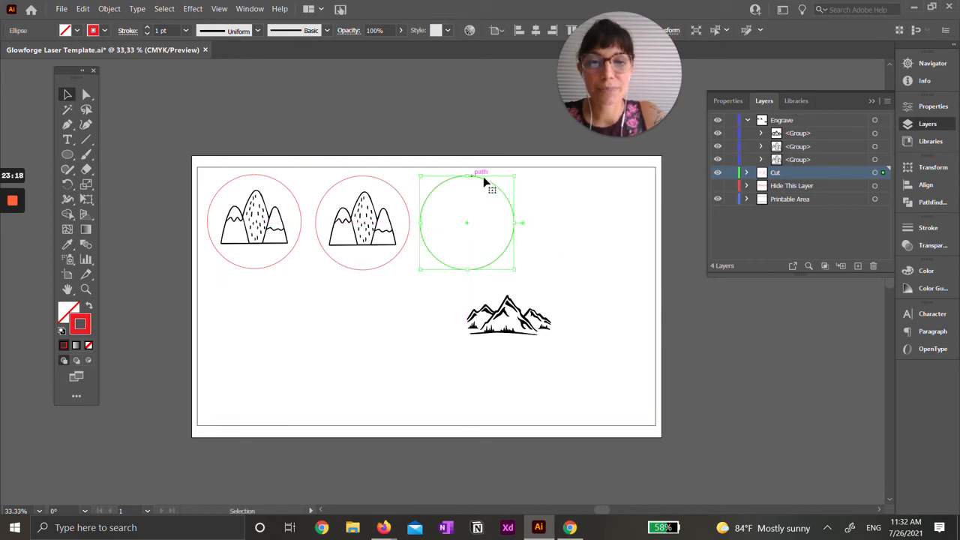
- Move the traced mountain group inside the third circle and clear the selection
{"action": "left_click", "coordinate": [523, 316]}
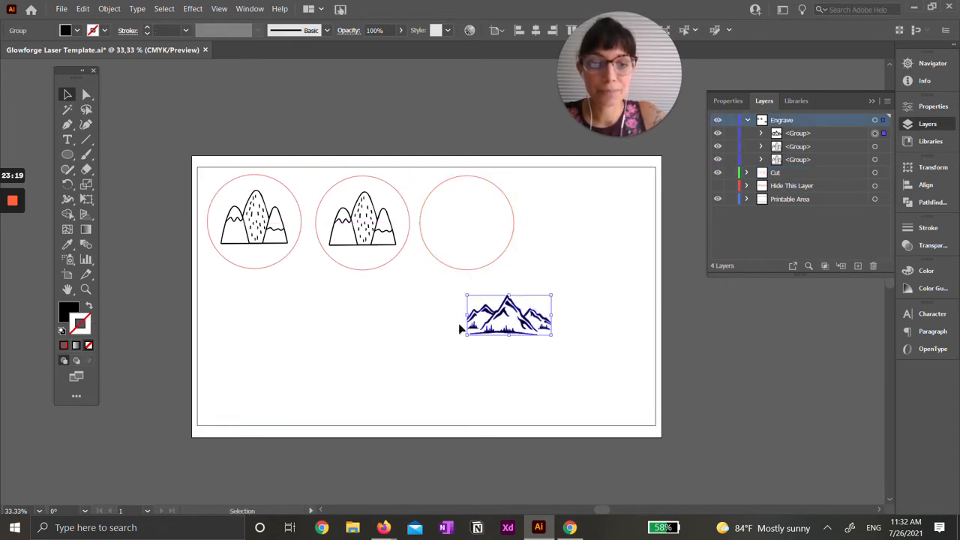
{"action": "left_click_drag", "start_coordinate": [534, 337], "coordinate": [489, 225]}
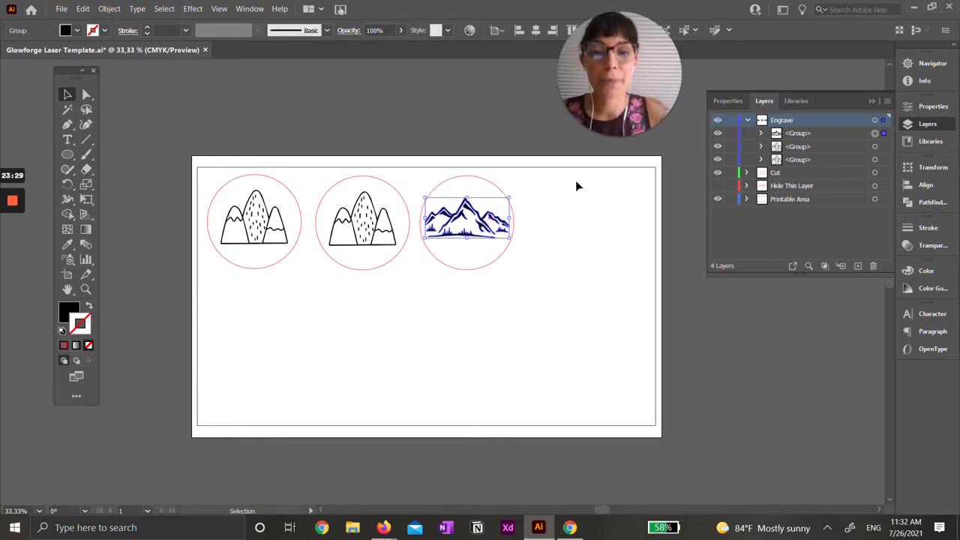
{"action": "left_click", "coordinate": [563, 213]}
- Select the third circle with its mountain group, review the Align options, clear the selection and close the options
{"action": "left_click", "coordinate": [500, 256]}
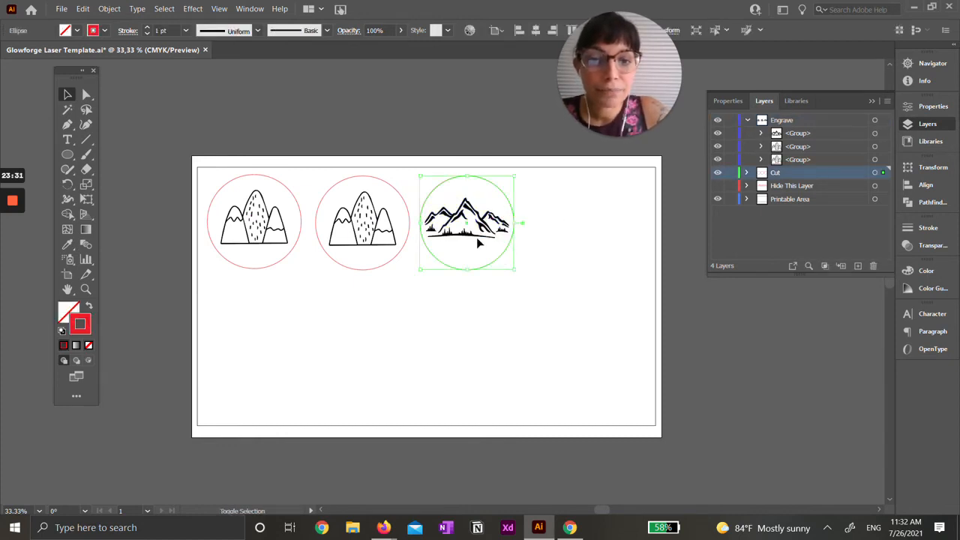
{"action": "left_click", "coordinate": [476, 238], "text": "shift"}
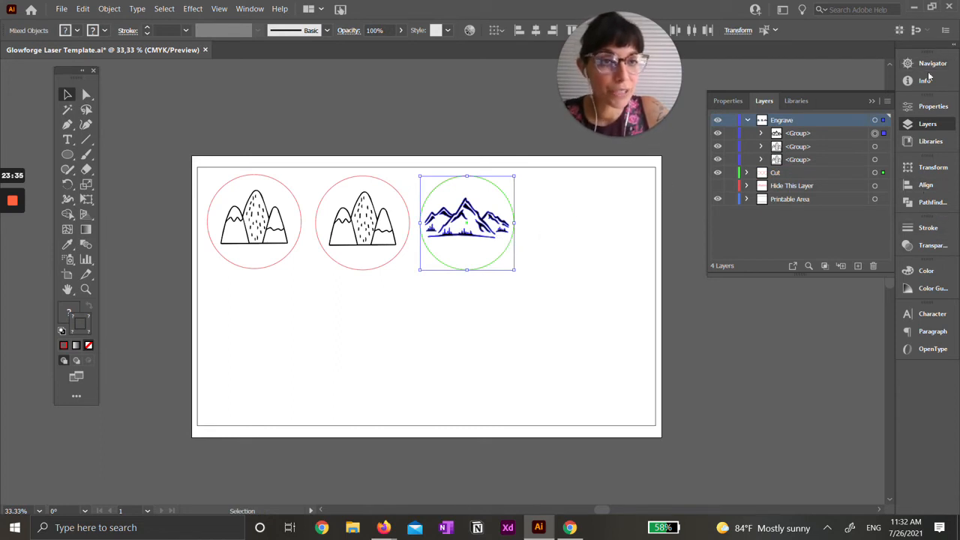
{"action": "left_click", "coordinate": [937, 188]}
{"action": "left_click", "coordinate": [937, 188]}
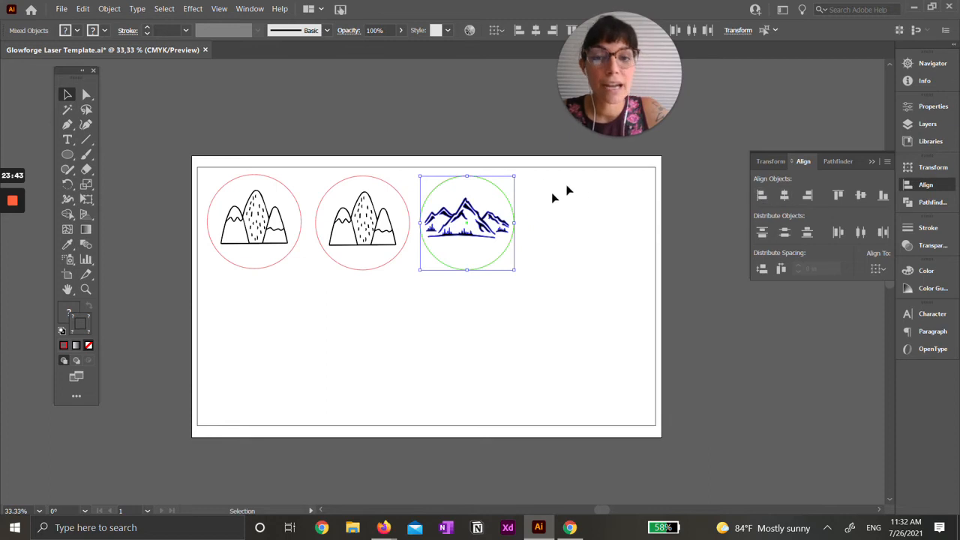
{"action": "left_click", "coordinate": [585, 220]}
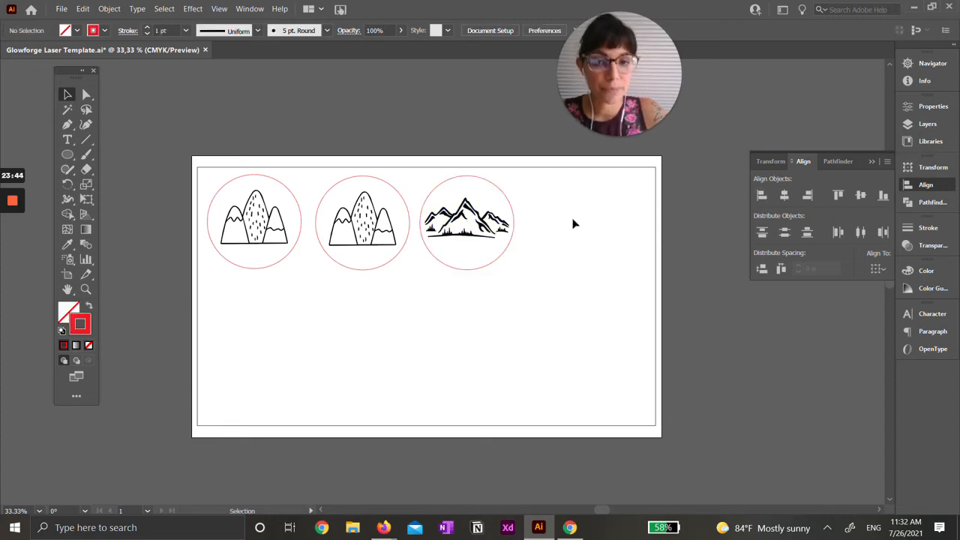
{"action": "left_click", "coordinate": [872, 162]}
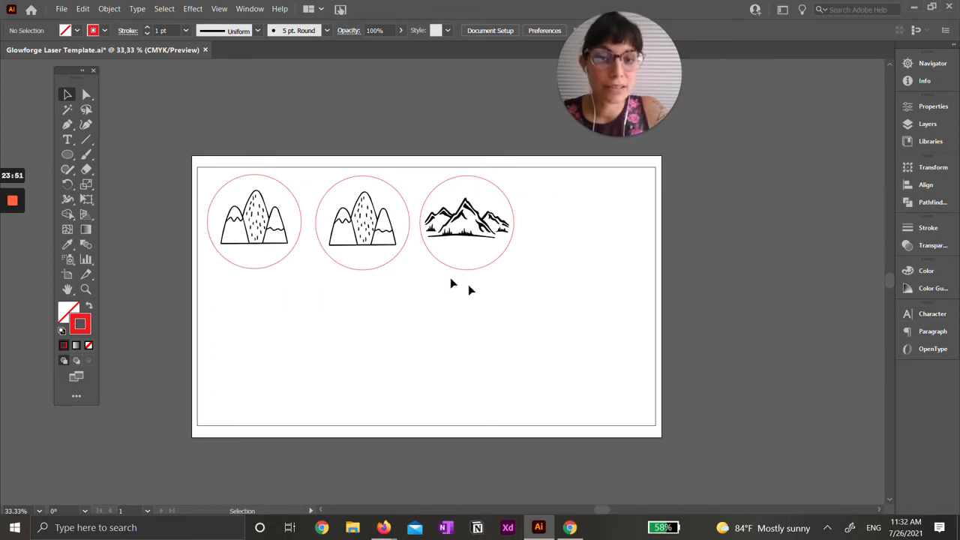
- Browse the available fonts and set the character font to Century Gothic
{"action": "left_click", "coordinate": [942, 320]}
{"action": "left_click", "coordinate": [946, 314]}
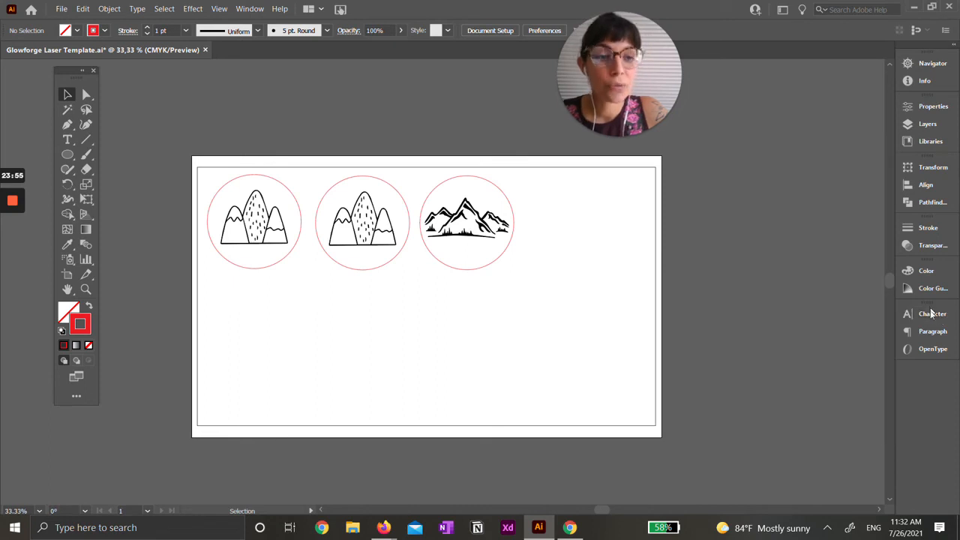
{"action": "left_click", "coordinate": [944, 316]}
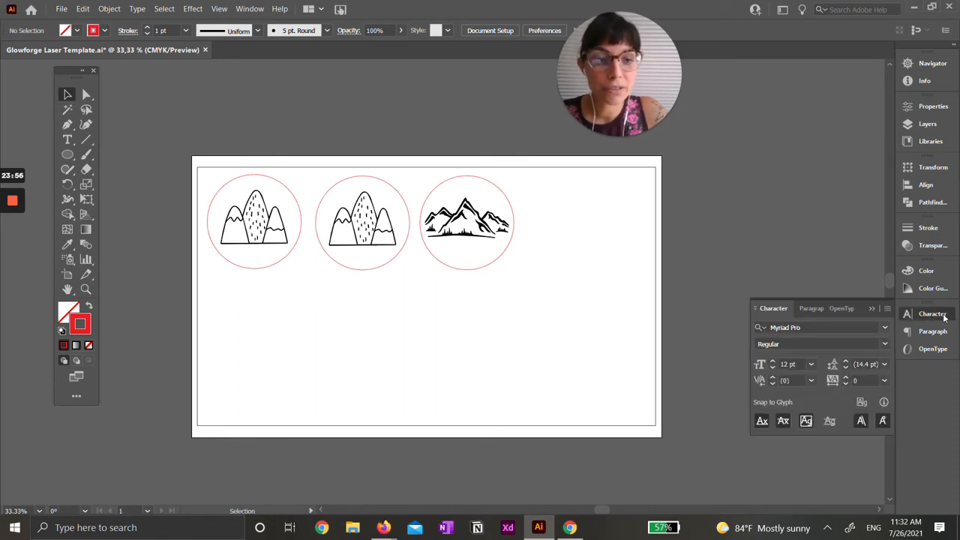
{"action": "left_click", "coordinate": [885, 327]}
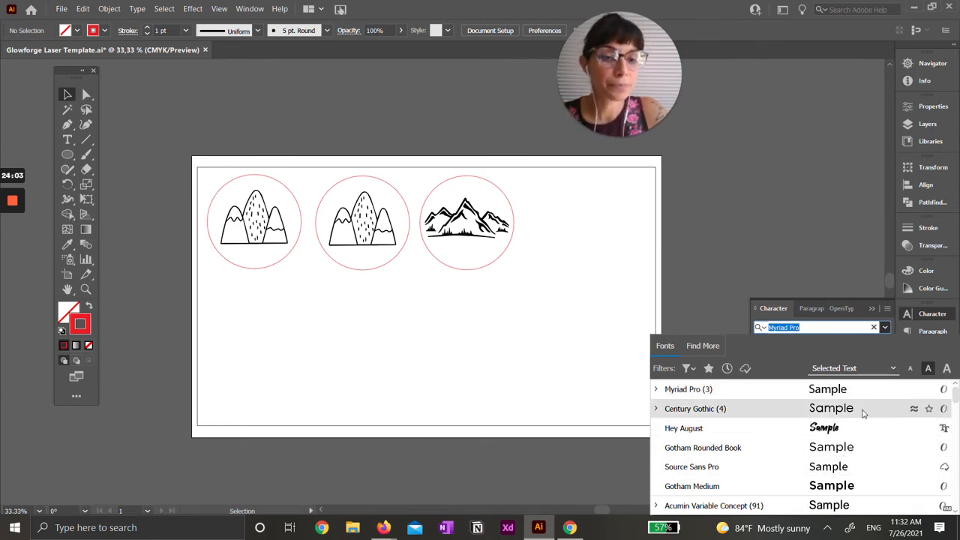
{"action": "scroll", "coordinate": [863, 412], "scroll_direction": "down", "scroll_amount": 3}
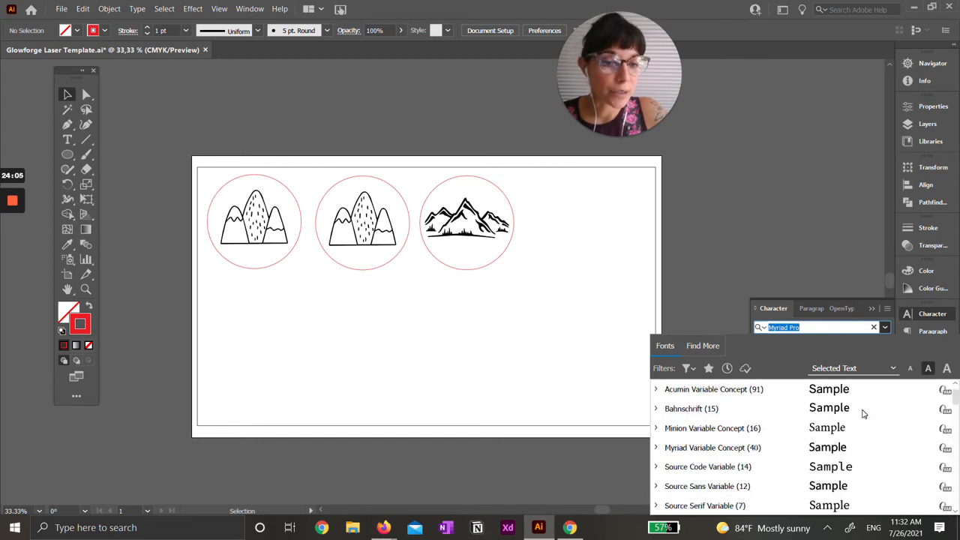
{"action": "scroll", "coordinate": [859, 410], "scroll_direction": "up", "scroll_amount": 2}
{"action": "scroll", "coordinate": [860, 410], "scroll_direction": "up", "scroll_amount": 1}
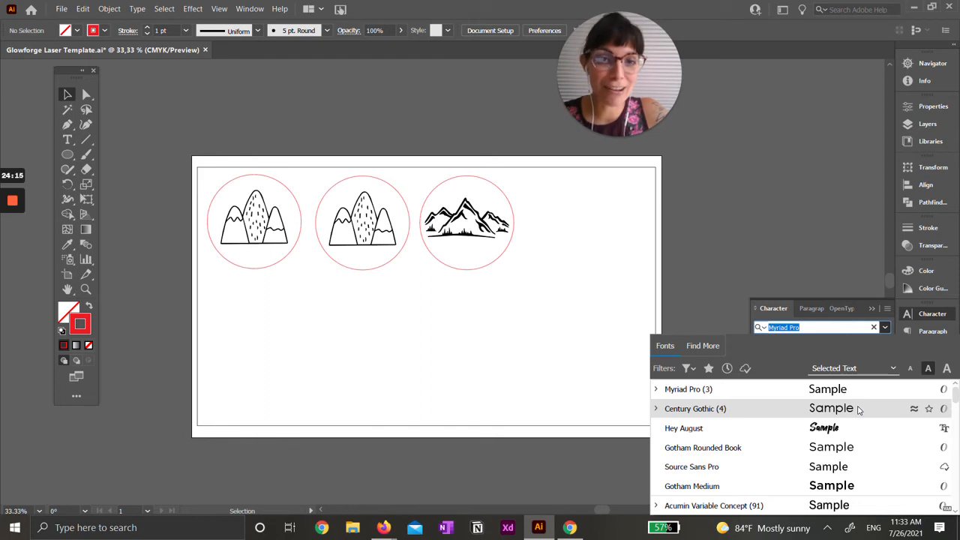
{"action": "left_click", "coordinate": [860, 409]}
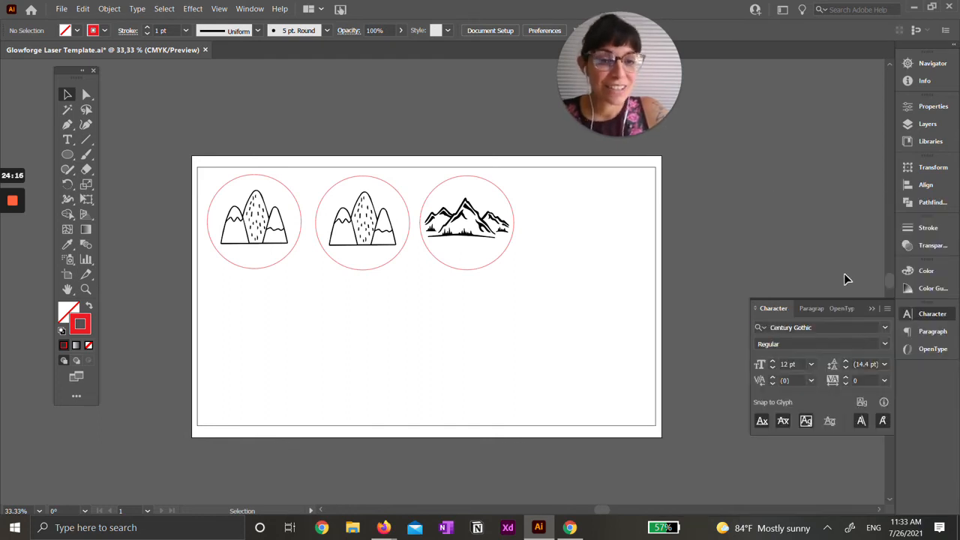
{"action": "left_click", "coordinate": [871, 309]}
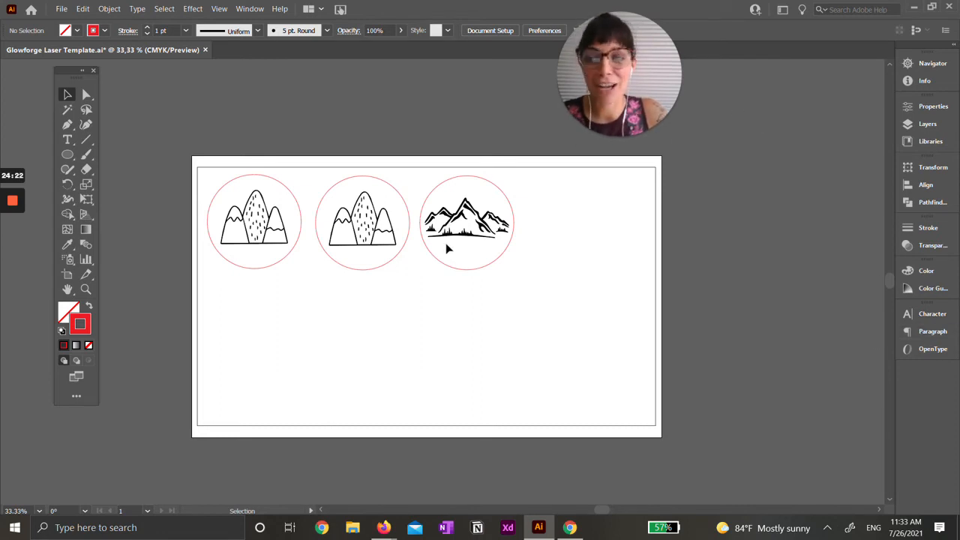
- Place a point text object below the third circle and clear its placeholder text
{"action": "left_click", "coordinate": [67, 139]}
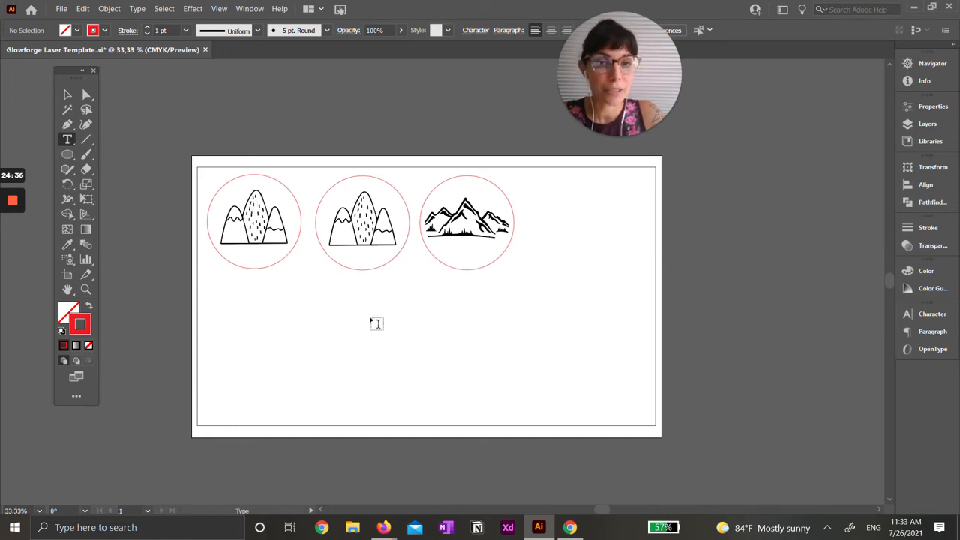
{"action": "left_click", "coordinate": [435, 294]}
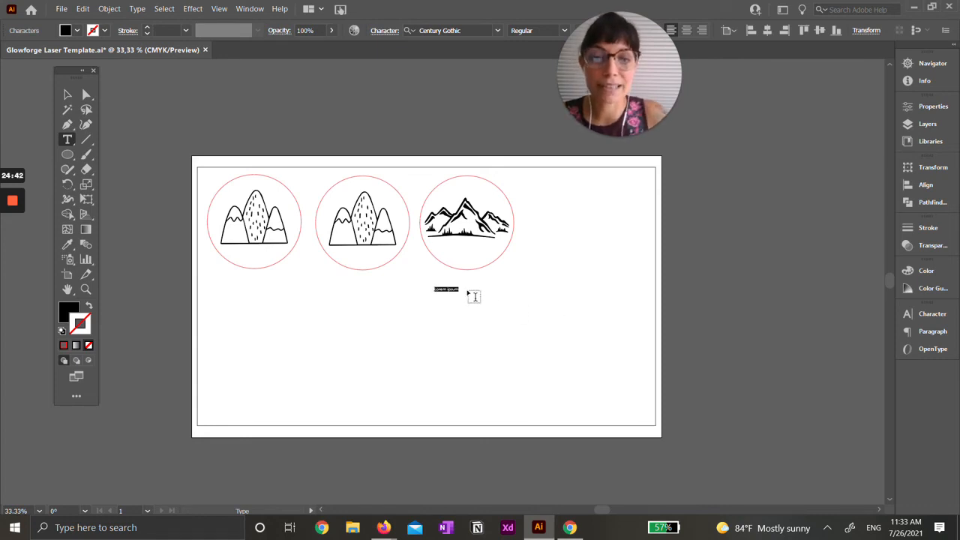
{"action": "scroll", "coordinate": [423, 292], "scroll_direction": "up", "scroll_amount": 4}
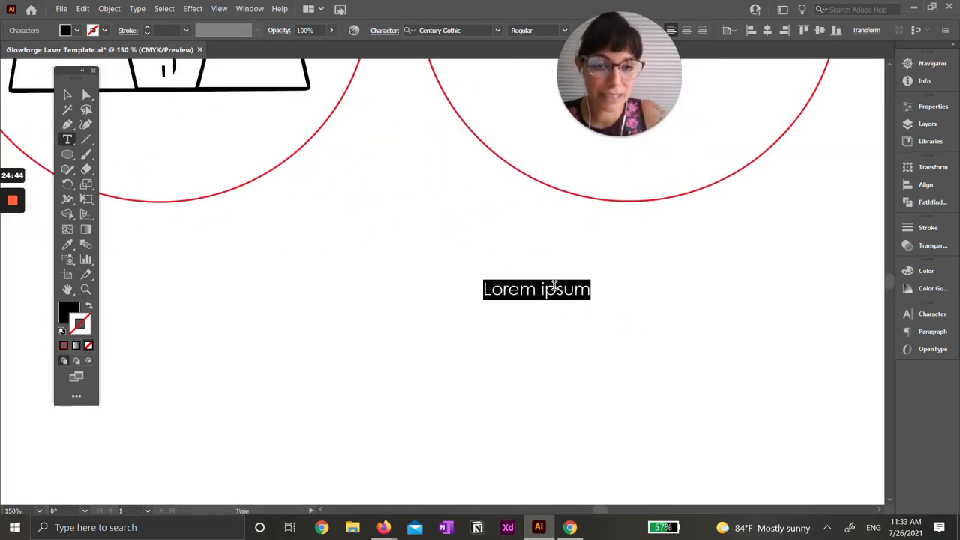
{"action": "scroll", "coordinate": [574, 270], "scroll_direction": "down", "scroll_amount": 2}
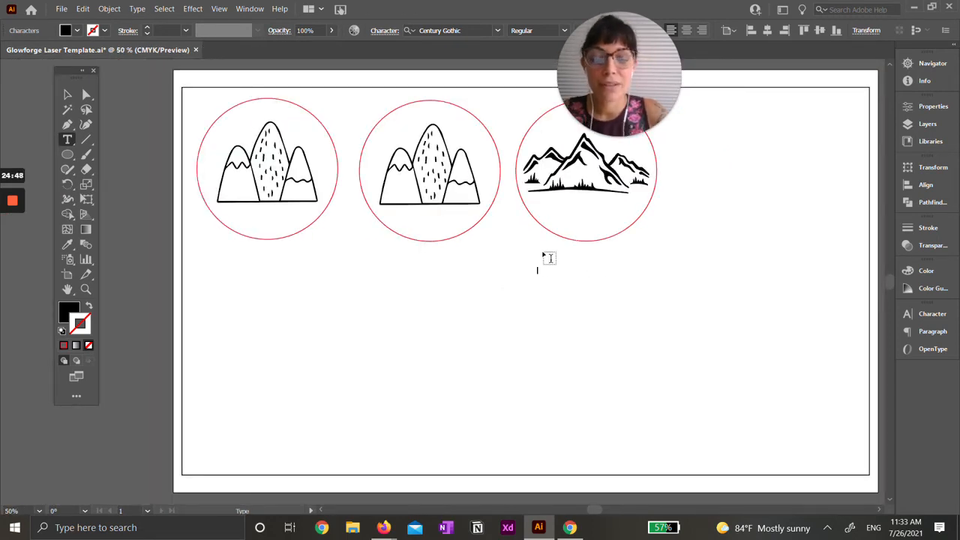
{"action": "key", "text": "ctrl+a"}
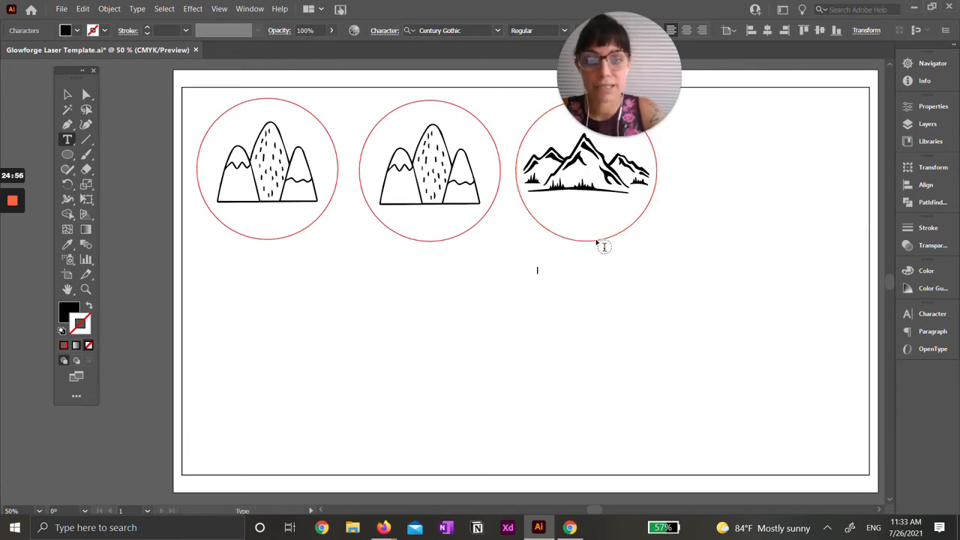
{"action": "key", "text": "Caps_Lock"}
{"action": "type", "text": "Mountai"}
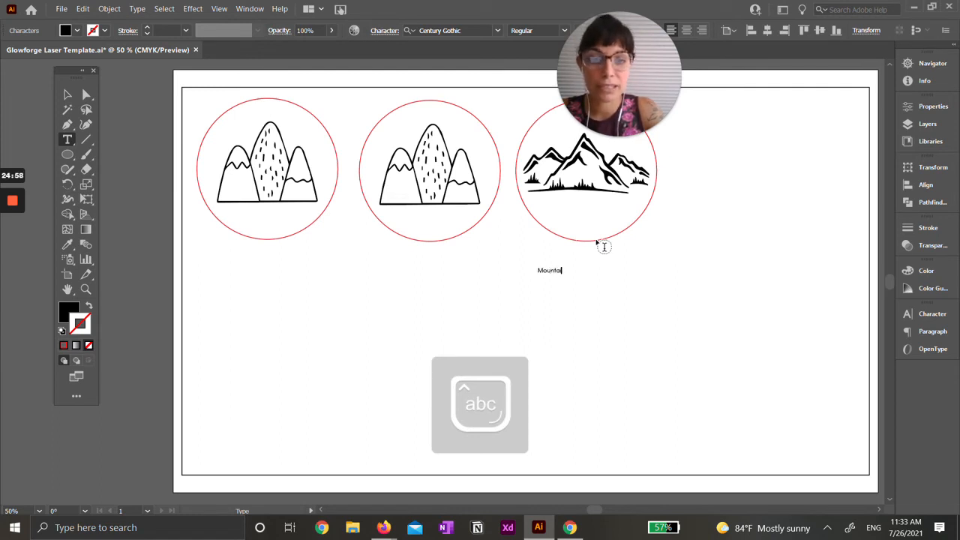
{"action": "key", "text": "BackSpace"}
{"action": "key", "text": "BackSpace"}
{"action": "key", "text": "BackSpace"}
{"action": "key", "text": "BackSpace"}
{"action": "key", "text": "BackSpace"}
{"action": "key", "text": "BackSpace"}
{"action": "key", "text": "BackSpace"}
{"action": "key", "text": "BackSpace"}
- Enter "The Mountains are Calling" in the empty text object and finish editing it
{"action": "key", "text": "Caps_Lock"}
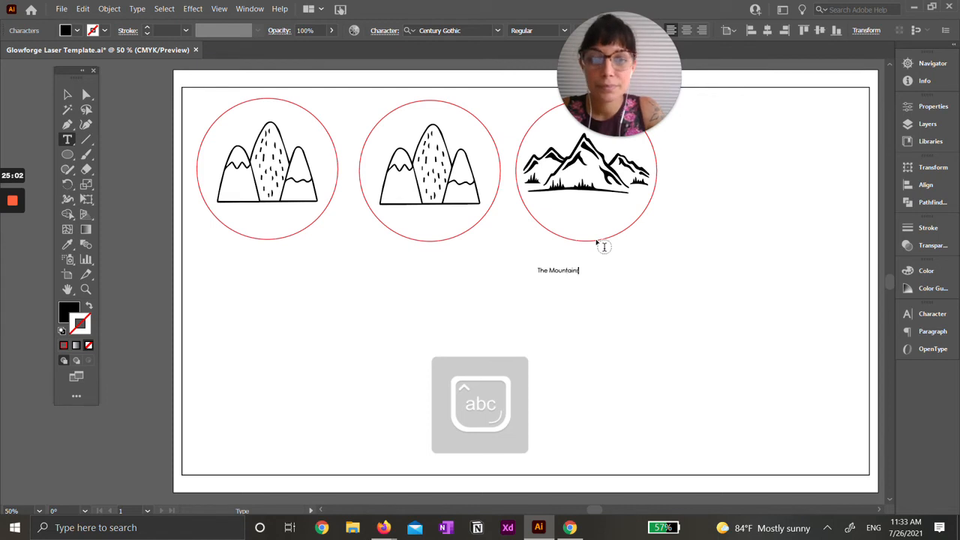
{"action": "key", "text": "Caps_Lock"}
{"action": "type", "text": "CA"}
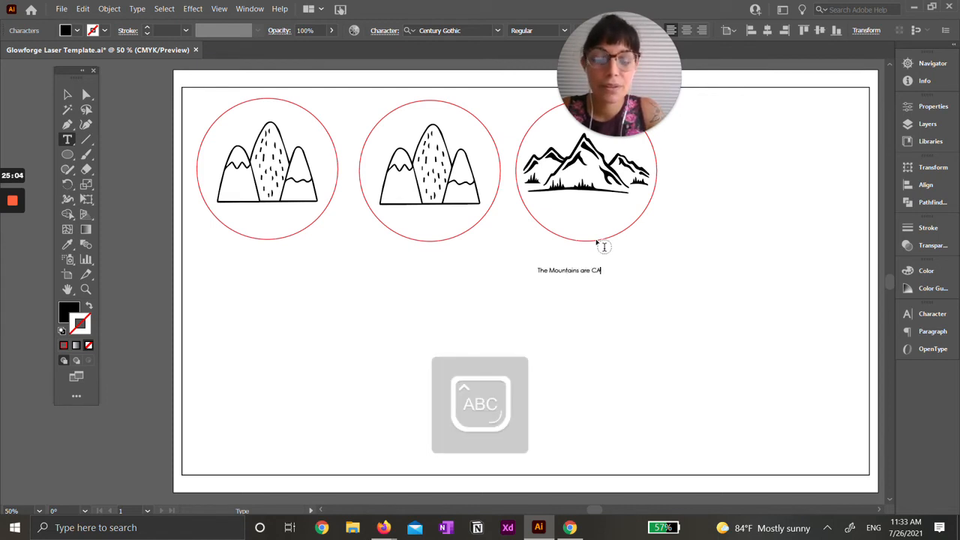
{"action": "type", "text": "alling"}
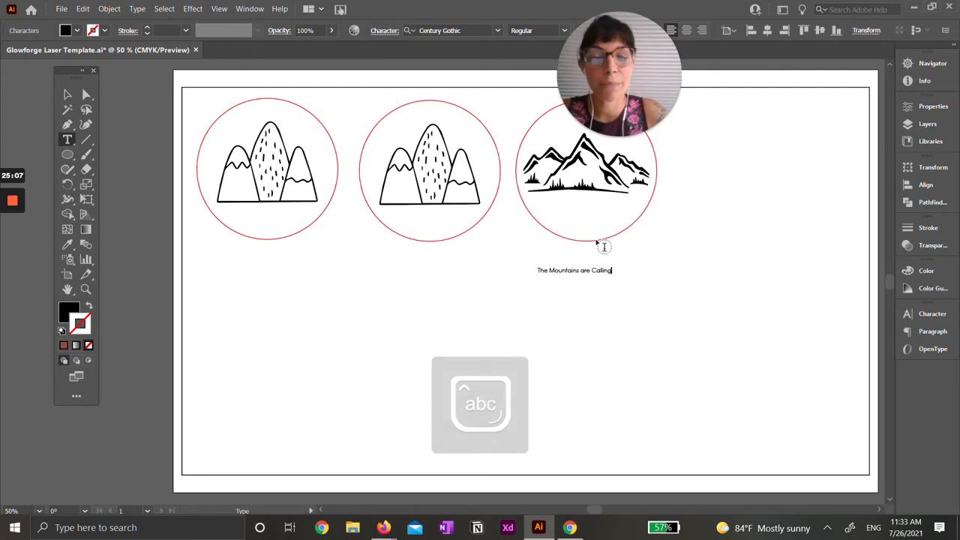
{"action": "key", "text": "Escape"}
- Move the text into the third circle beneath the mountains and preview its font styles, keeping Regular
{"action": "left_click_drag", "start_coordinate": [605, 262], "coordinate": [602, 207]}
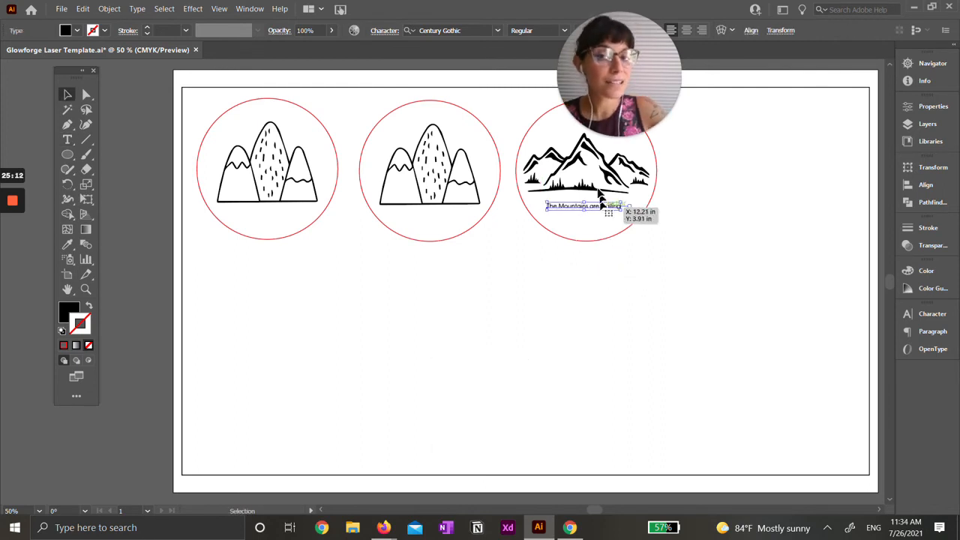
{"action": "left_click_drag", "start_coordinate": [660, 85], "coordinate": [804, 130]}
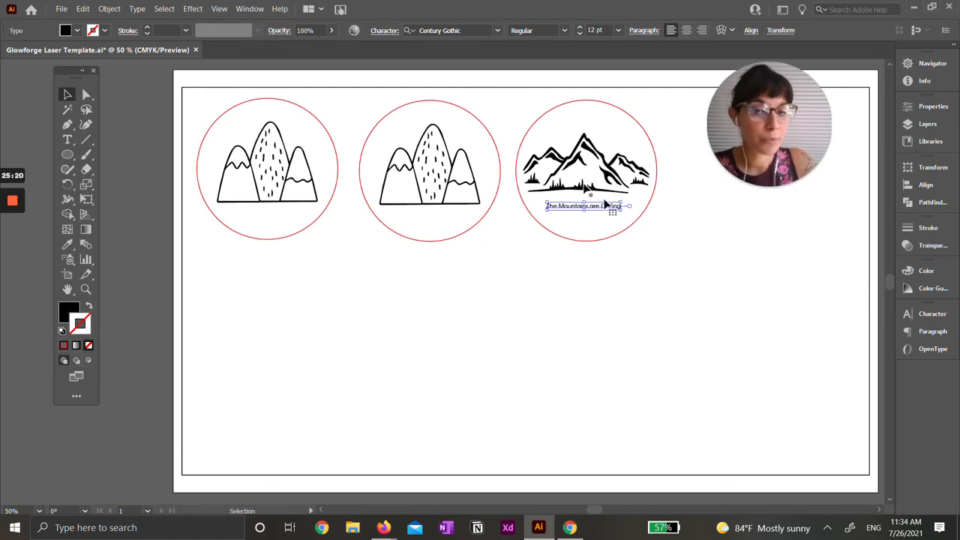
{"action": "left_click", "coordinate": [565, 31]}
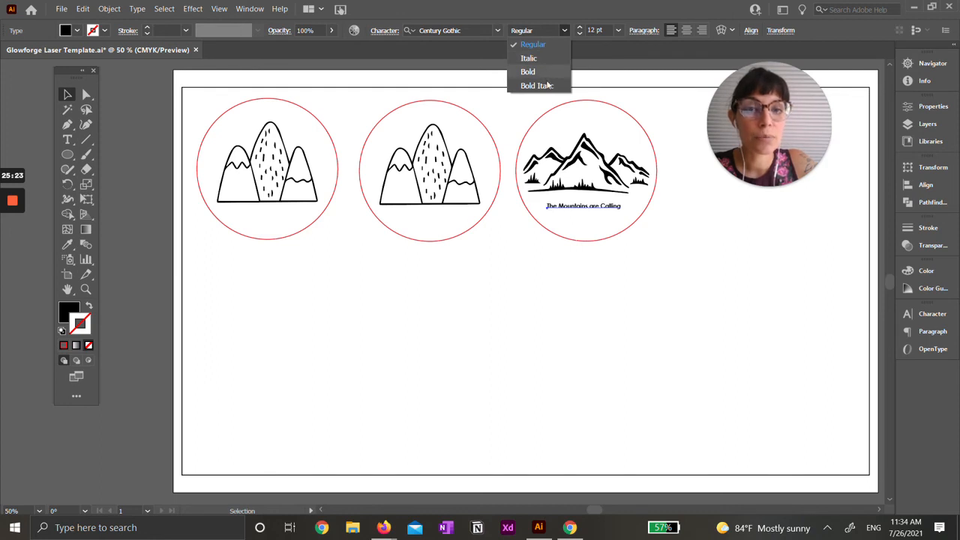
{"action": "left_click", "coordinate": [555, 42]}
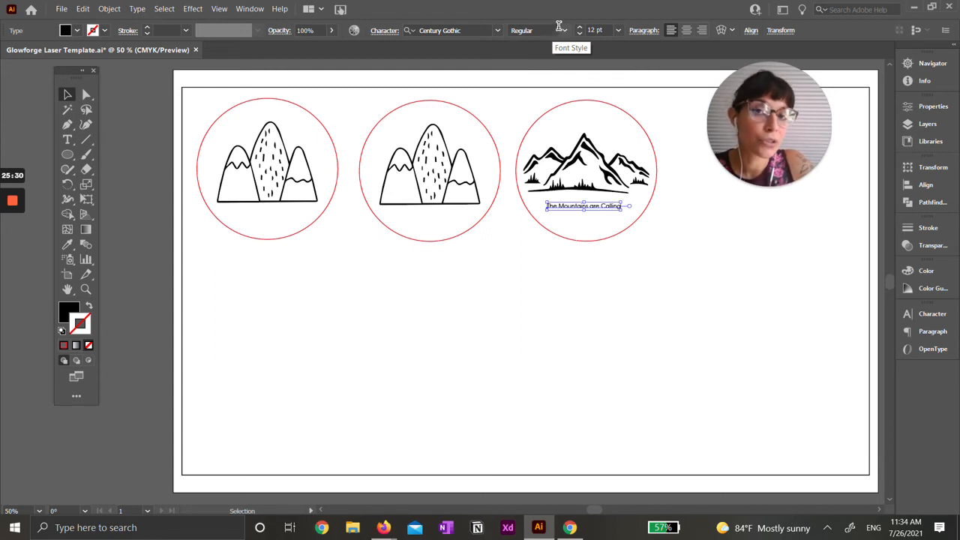
- Set the mountain text's size to 18 pt and re-centre it beneath the mountains in the third circle
{"action": "left_click", "coordinate": [618, 31]}
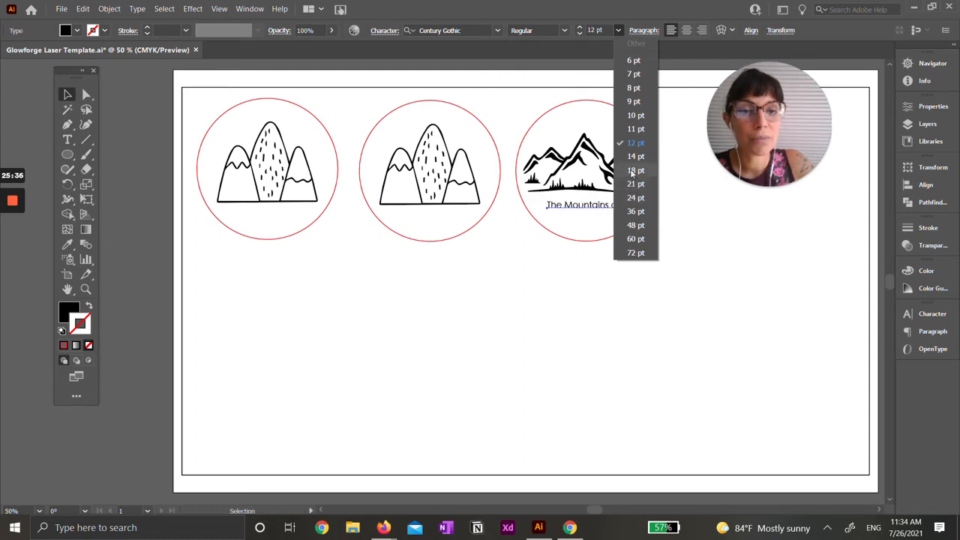
{"action": "left_click", "coordinate": [632, 156]}
{"action": "mouse_move", "coordinate": [626, 209]}
{"action": "left_mouse_down"}
{"action": "mouse_move", "coordinate": [653, 207]}
{"action": "mouse_move", "coordinate": [614, 211]}
{"action": "left_mouse_up"}
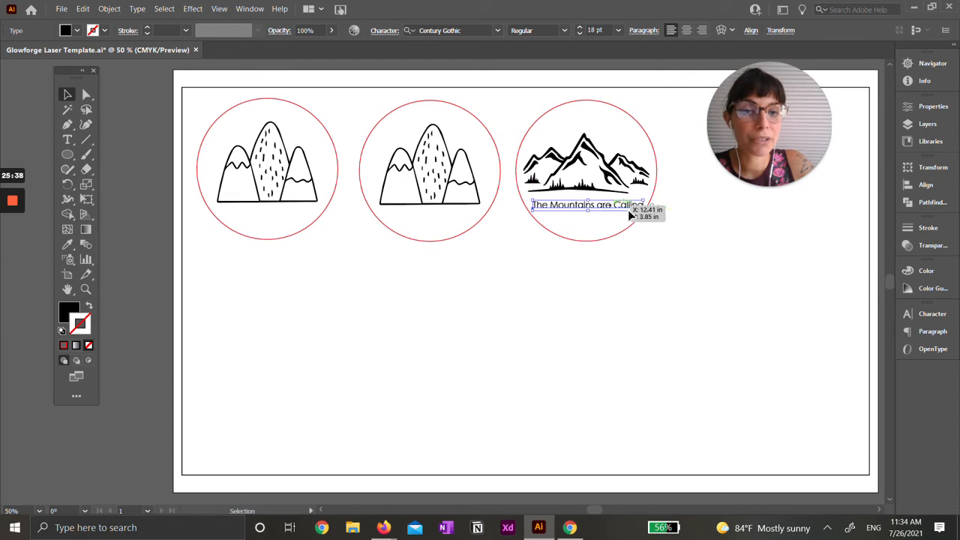
- Set the "The Mountains are Calling" text's size to 16 pt
{"action": "left_click", "coordinate": [618, 30]}
{"action": "left_click", "coordinate": [618, 30]}
{"action": "key", "text": "BackSpace"}
{"action": "key", "text": "BackSpace"}
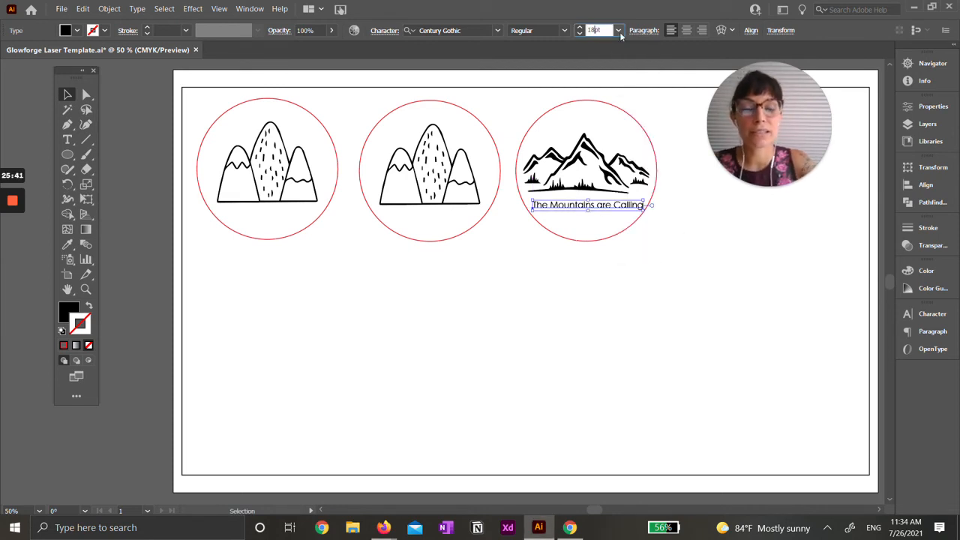
{"action": "type", "text": "6"}
{"action": "key", "text": "Return"}
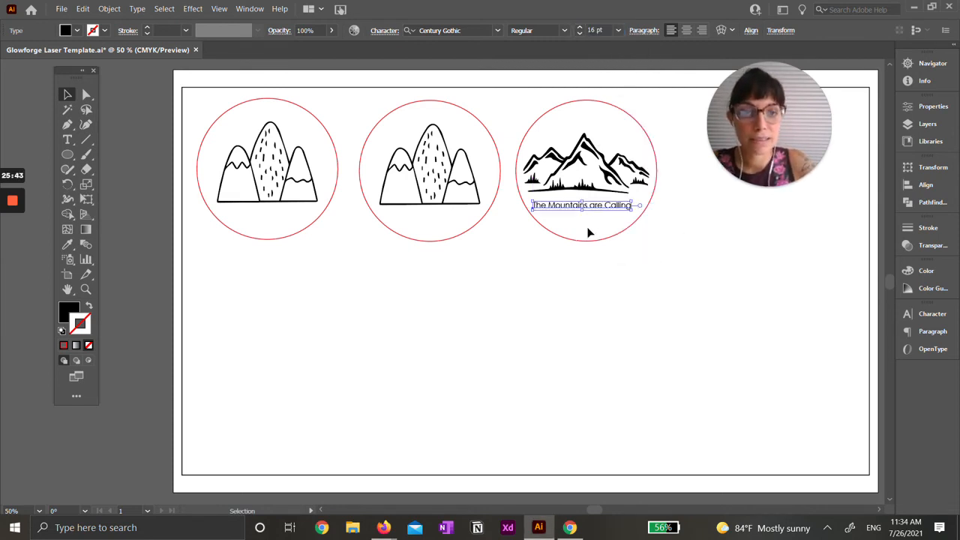
- Offset the text, align it horizontally centred with the third circle and mountains, and move the whole coaster back into place
{"action": "left_click_drag", "start_coordinate": [597, 207], "coordinate": [576, 209]}
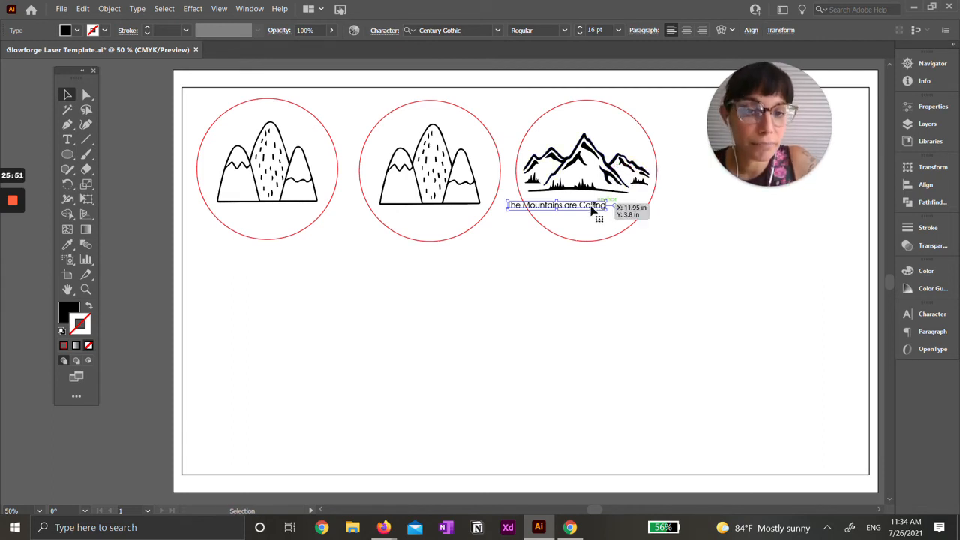
{"action": "left_click", "coordinate": [644, 174], "text": "shift"}
{"action": "left_click", "coordinate": [641, 129], "text": "shift"}
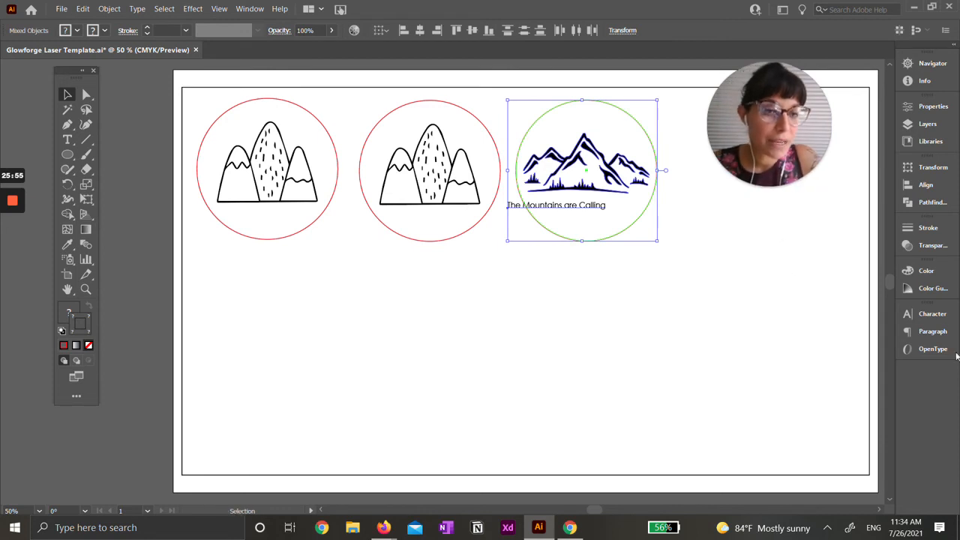
{"action": "left_click", "coordinate": [927, 185]}
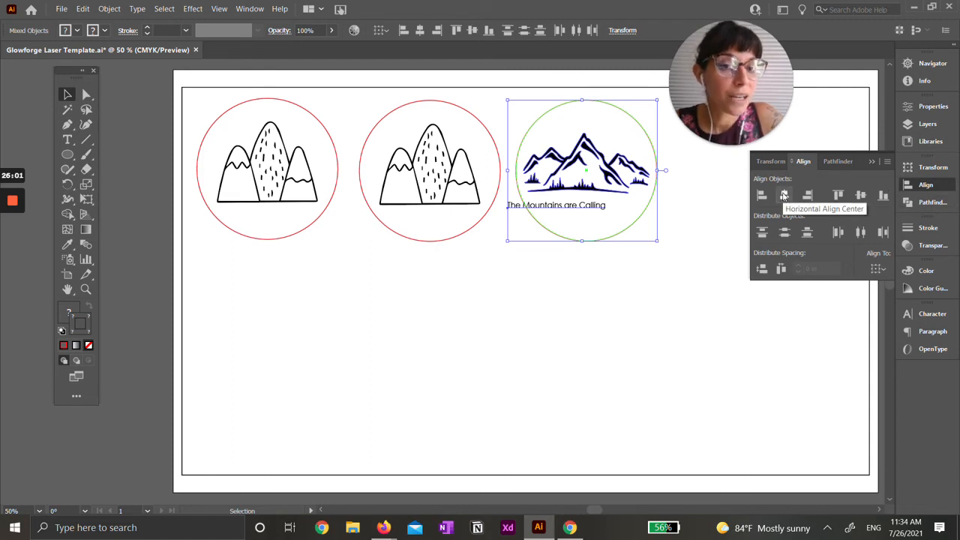
{"action": "left_click", "coordinate": [784, 195]}
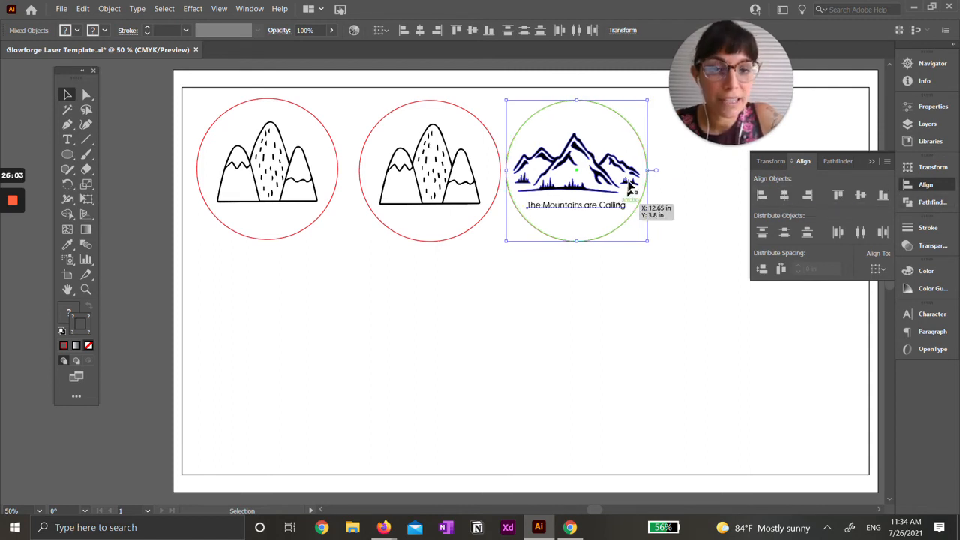
{"action": "mouse_move", "coordinate": [612, 179]}
{"action": "left_mouse_down"}
{"action": "mouse_move", "coordinate": [620, 175]}
{"action": "mouse_move", "coordinate": [610, 175]}
{"action": "left_mouse_up"}
{"action": "left_click_drag", "start_coordinate": [745, 110], "coordinate": [779, 103]}
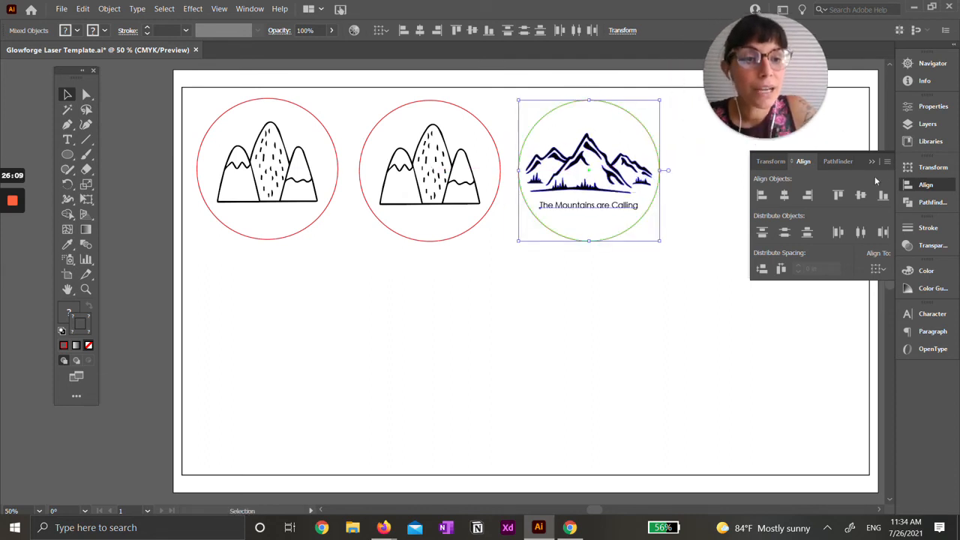
{"action": "left_click", "coordinate": [672, 211]}
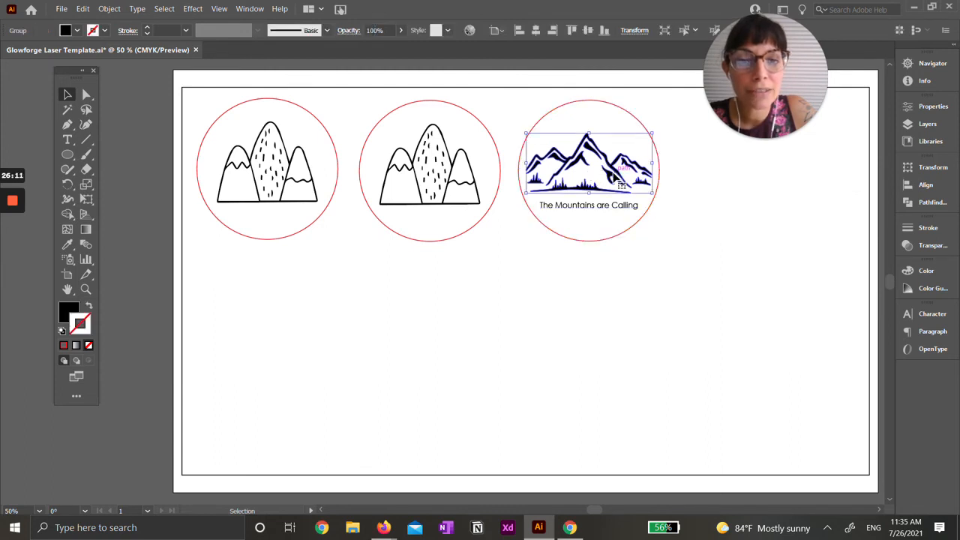
- Select the third circle with its mountains and text, shift them slightly up, dismiss the mail notification and deselect
{"action": "left_click", "coordinate": [646, 150]}
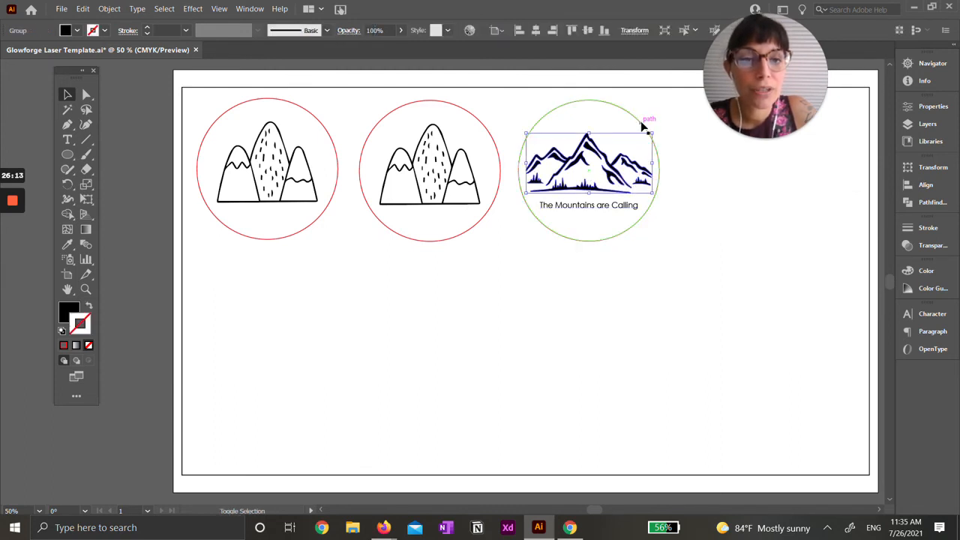
{"action": "left_click", "coordinate": [622, 206], "text": "shift"}
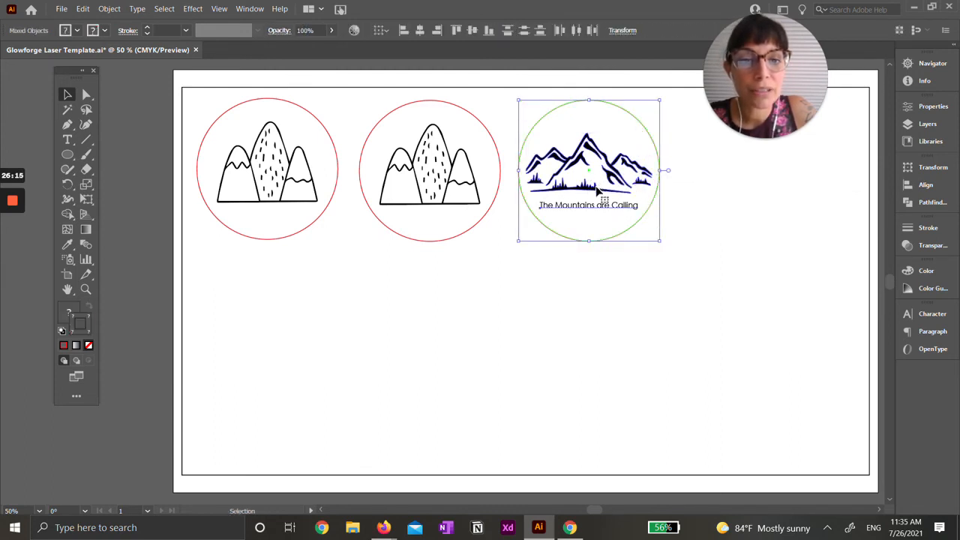
{"action": "mouse_move", "coordinate": [598, 190]}
{"action": "left_mouse_down"}
{"action": "mouse_move", "coordinate": [615, 198]}
{"action": "mouse_move", "coordinate": [595, 179]}
{"action": "mouse_move", "coordinate": [600, 197]}
{"action": "mouse_move", "coordinate": [625, 196]}
{"action": "mouse_move", "coordinate": [592, 195]}
{"action": "mouse_move", "coordinate": [591, 186]}
{"action": "left_mouse_up"}
{"action": "mouse_move", "coordinate": [21, 286]}
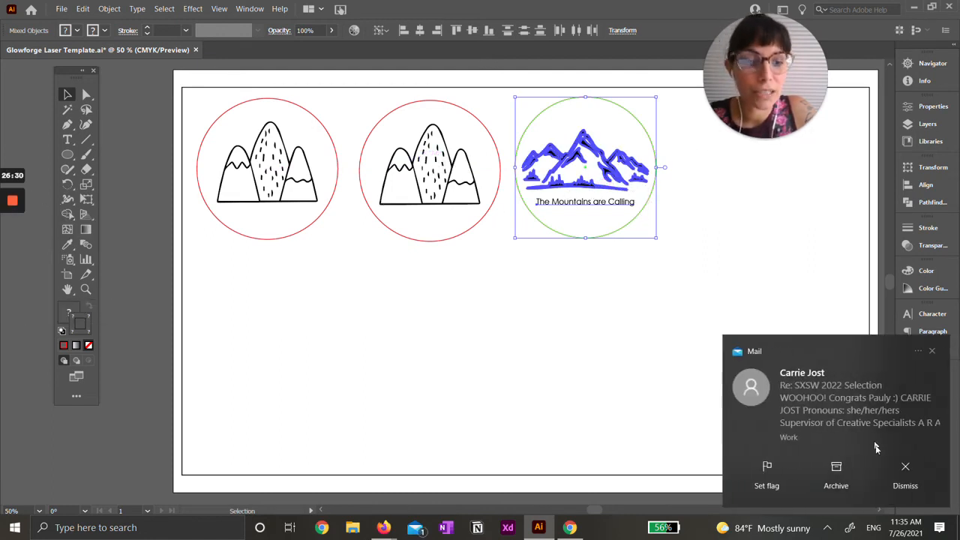
{"action": "left_click", "coordinate": [907, 478]}
{"action": "left_click", "coordinate": [675, 240]}
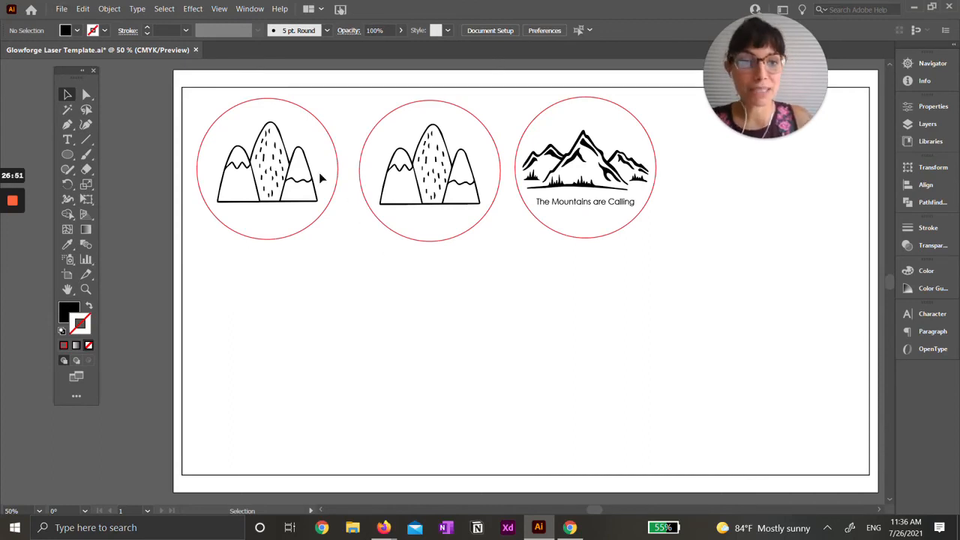
- Start saving the document under a new format, try SVG (*.SVG), and choose Adobe PDF (*.PDF) as the file type
{"action": "left_click", "coordinate": [61, 9]}
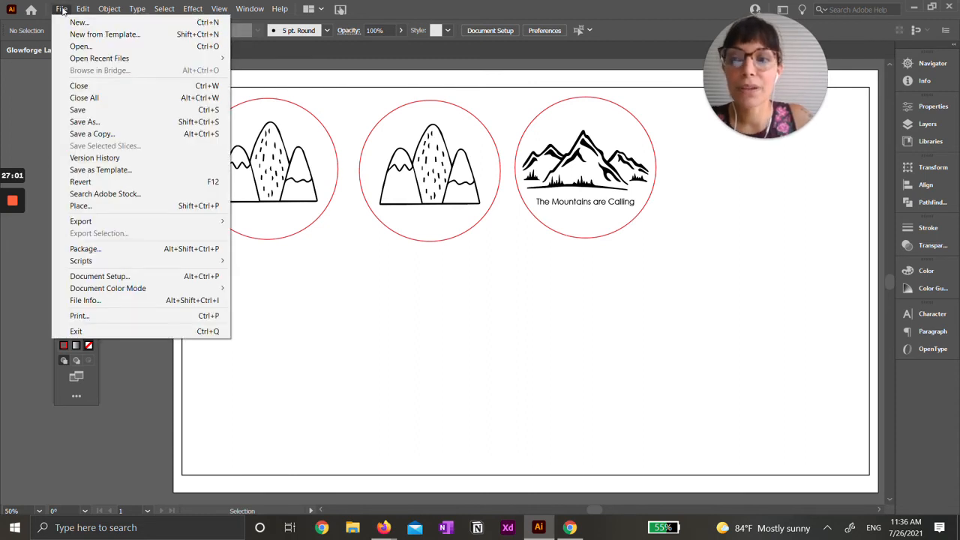
{"action": "left_click", "coordinate": [96, 122]}
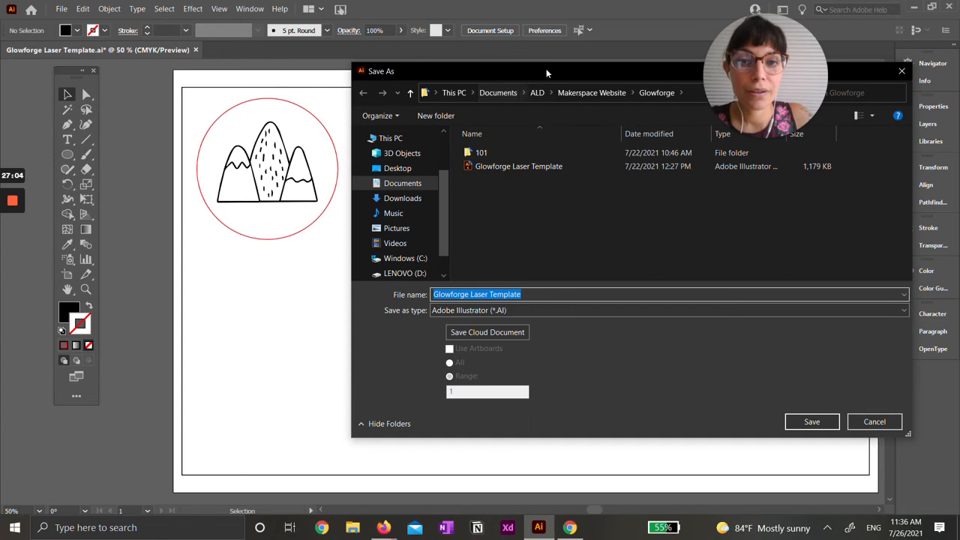
{"action": "left_click_drag", "start_coordinate": [546, 68], "coordinate": [363, 73]}
{"action": "left_click", "coordinate": [445, 311]}
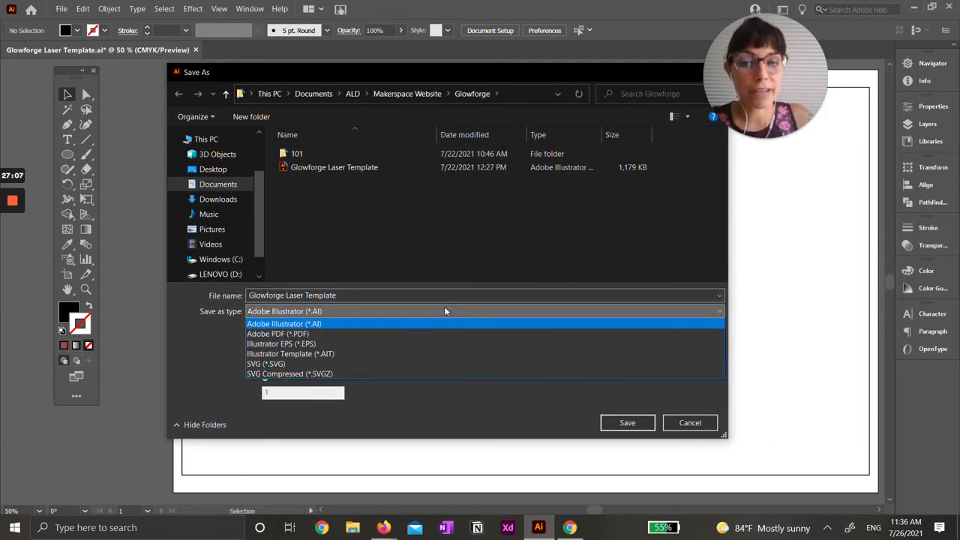
{"action": "left_click", "coordinate": [445, 311]}
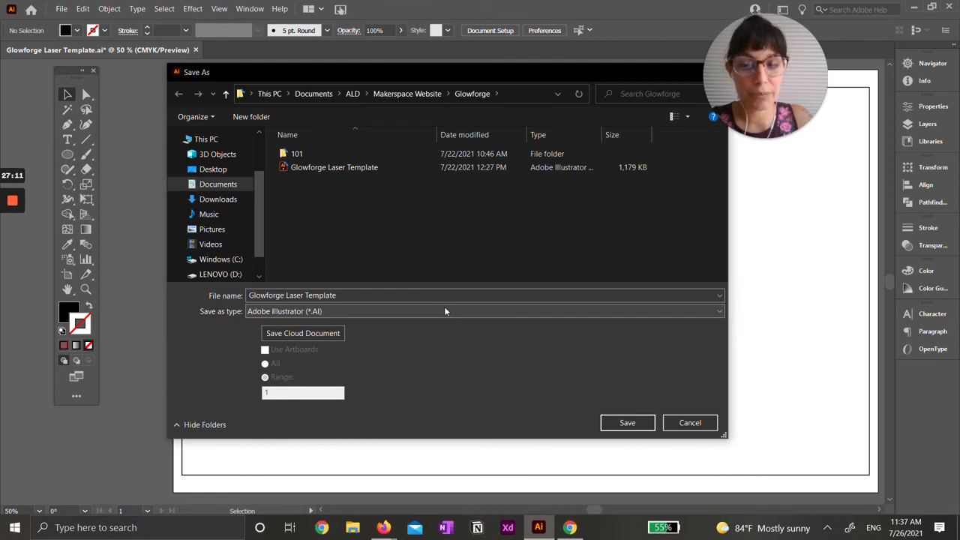
{"action": "left_click", "coordinate": [444, 311]}
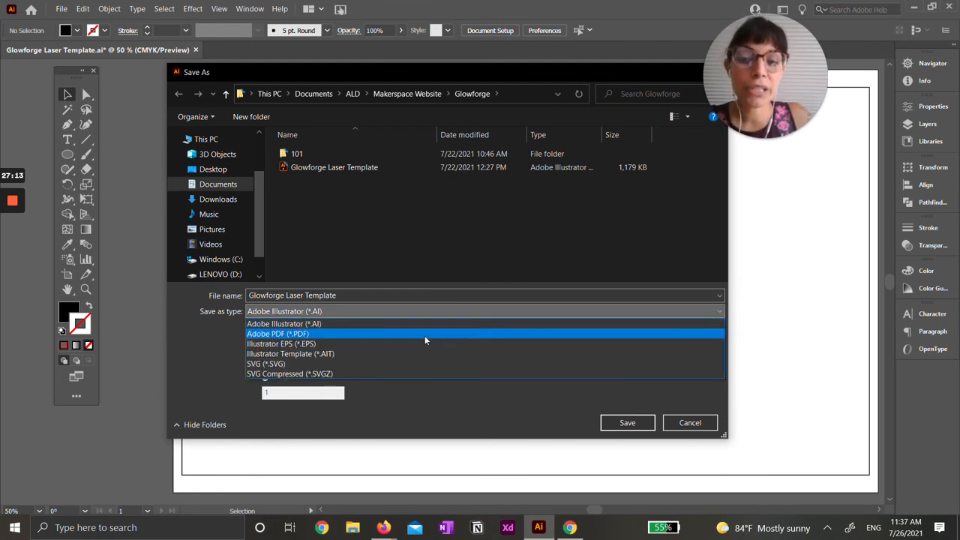
{"action": "left_click", "coordinate": [425, 336]}
{"action": "left_click", "coordinate": [407, 310]}
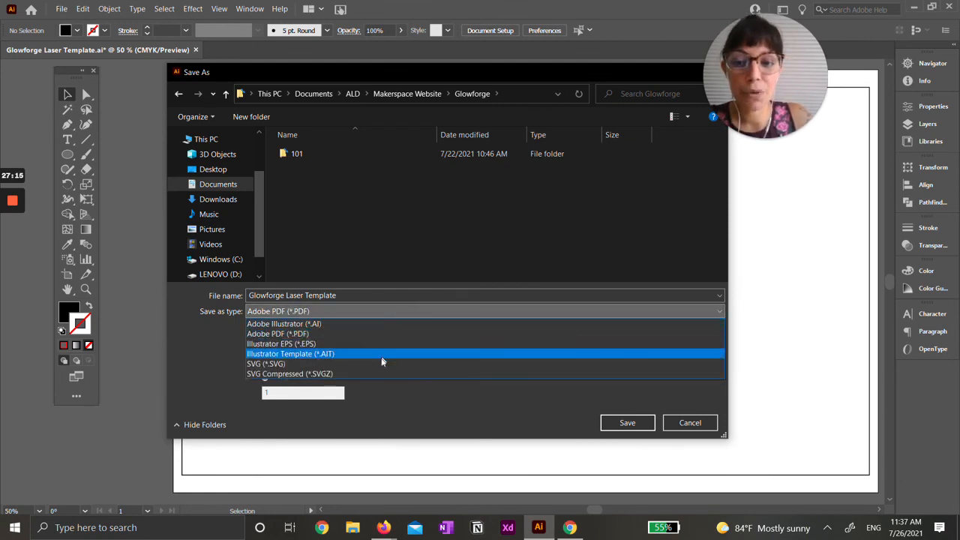
{"action": "left_click", "coordinate": [382, 363]}
{"action": "left_click", "coordinate": [372, 314]}
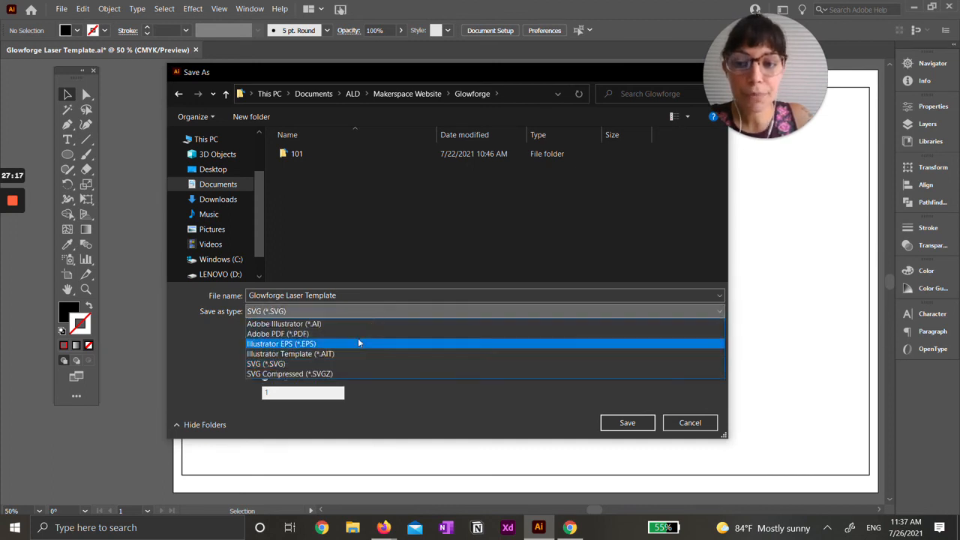
{"action": "left_click", "coordinate": [358, 334]}
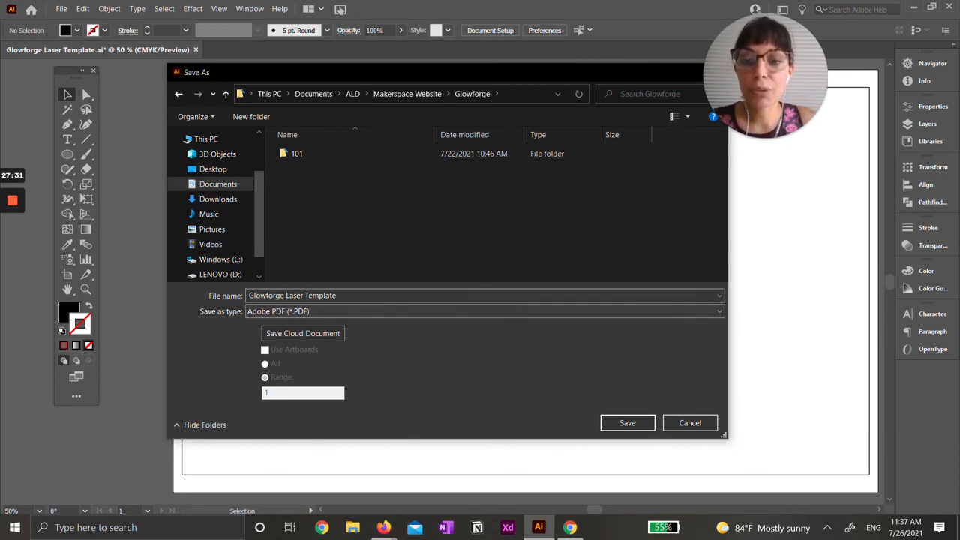
- Name the PDF Mountain Coasters and save it to the Desktop with the Illustrator Default preset
{"action": "left_click", "coordinate": [384, 295]}
{"action": "type", "text": "Coast"}
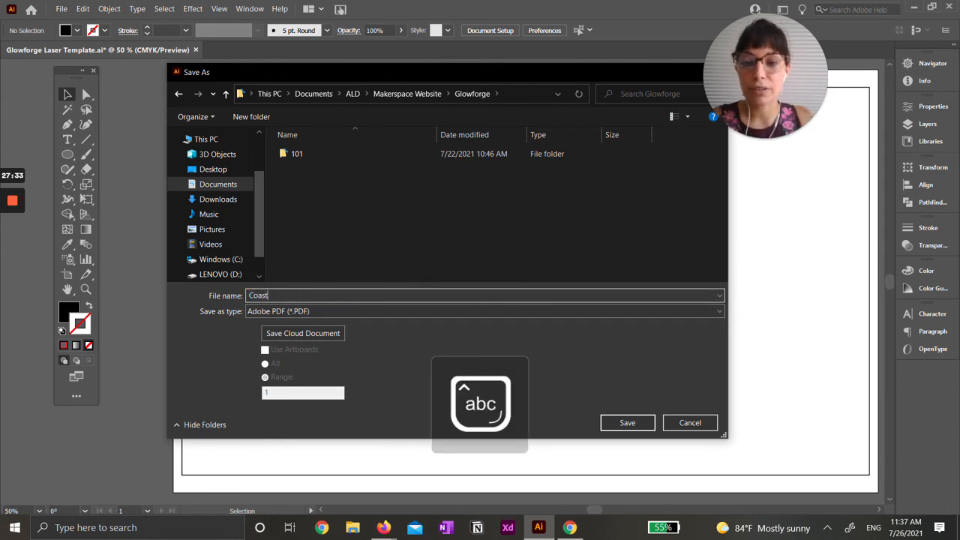
{"action": "key", "text": "ctrl+a"}
{"action": "type", "text": "Moun"}
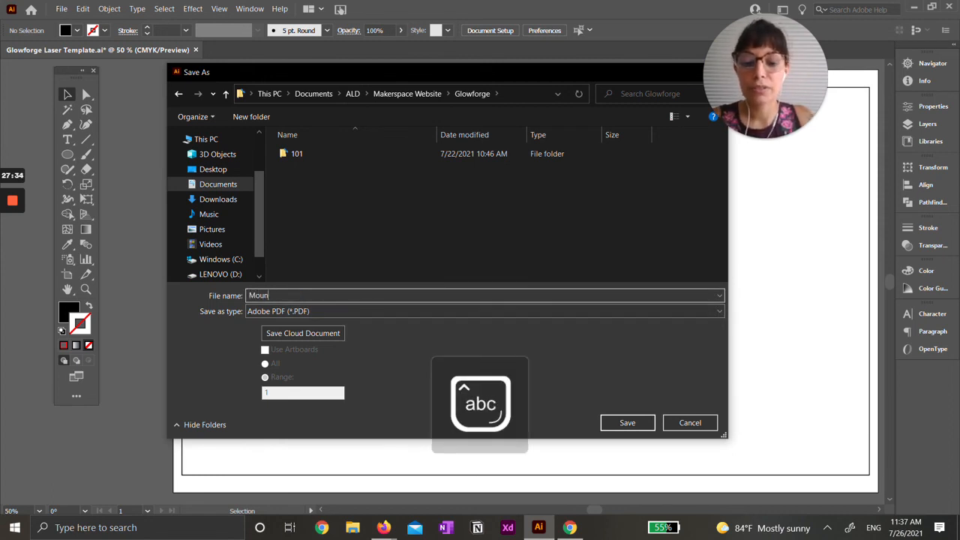
{"action": "type", "text": "tain Coasters"}
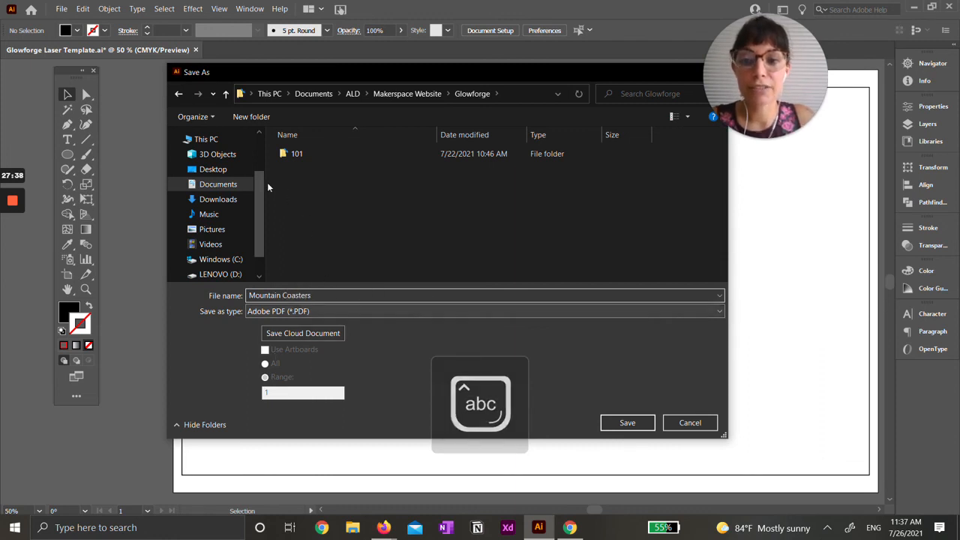
{"action": "left_click", "coordinate": [230, 171]}
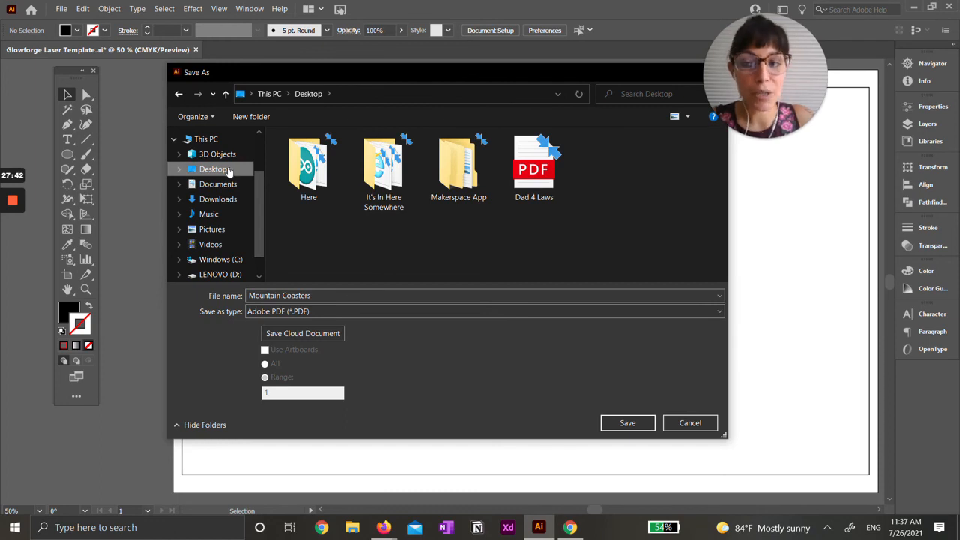
{"action": "left_click", "coordinate": [619, 424]}
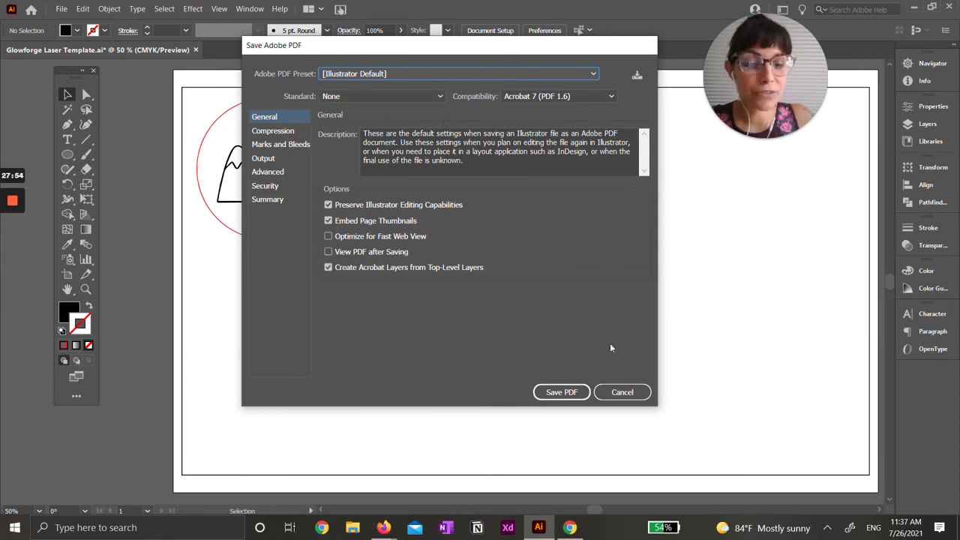
{"action": "left_click", "coordinate": [572, 399]}
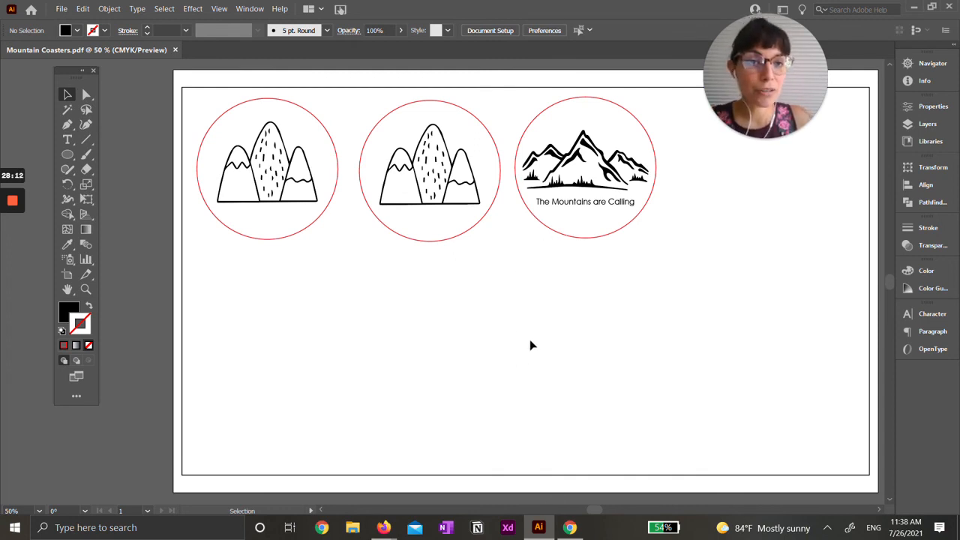
{"action": "key", "text": "space"}
{"action": "left_click_drag", "start_coordinate": [596, 350], "coordinate": [512, 350]}
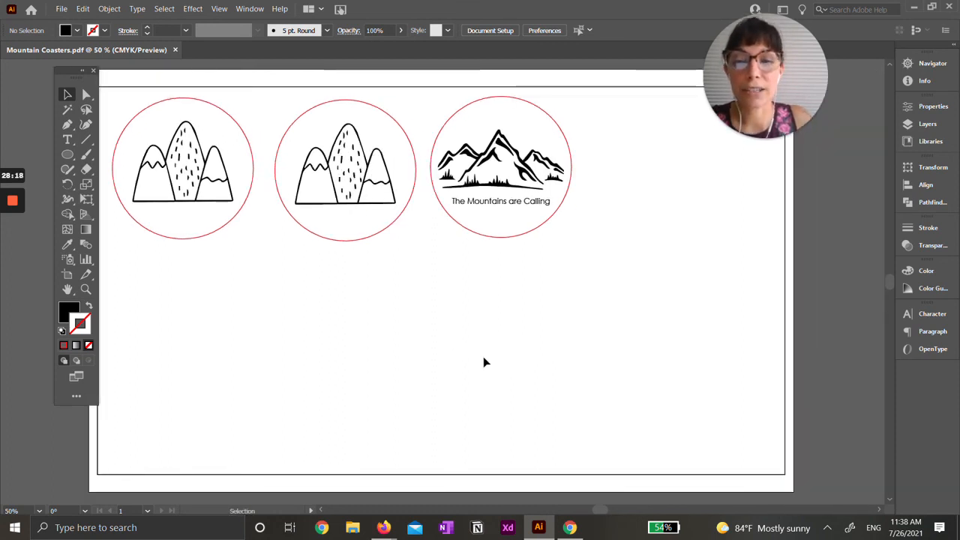
{"action": "key", "text": "space"}
{"action": "left_click_drag", "start_coordinate": [485, 359], "coordinate": [498, 360]}
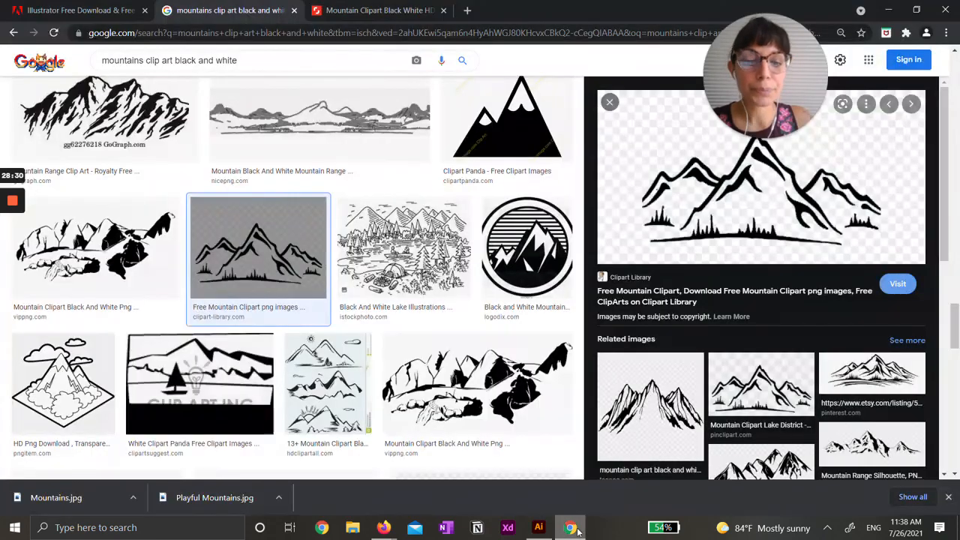
- Switch to Chrome and open arapahoelibraries.org/makerspace in a new tab
{"action": "left_click", "coordinate": [570, 527]}
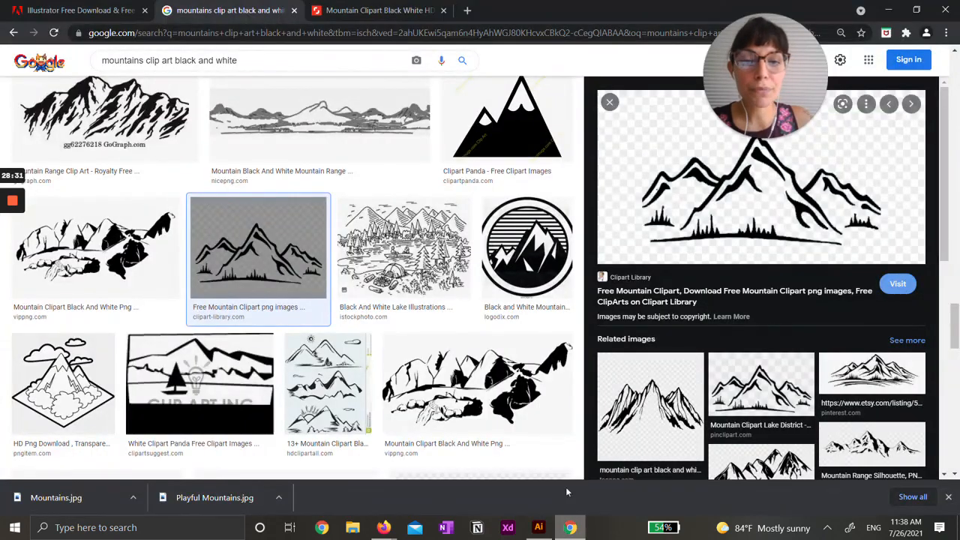
{"action": "left_click", "coordinate": [466, 9]}
{"action": "type", "text": "arapahoelibraries.org/makerspace"}
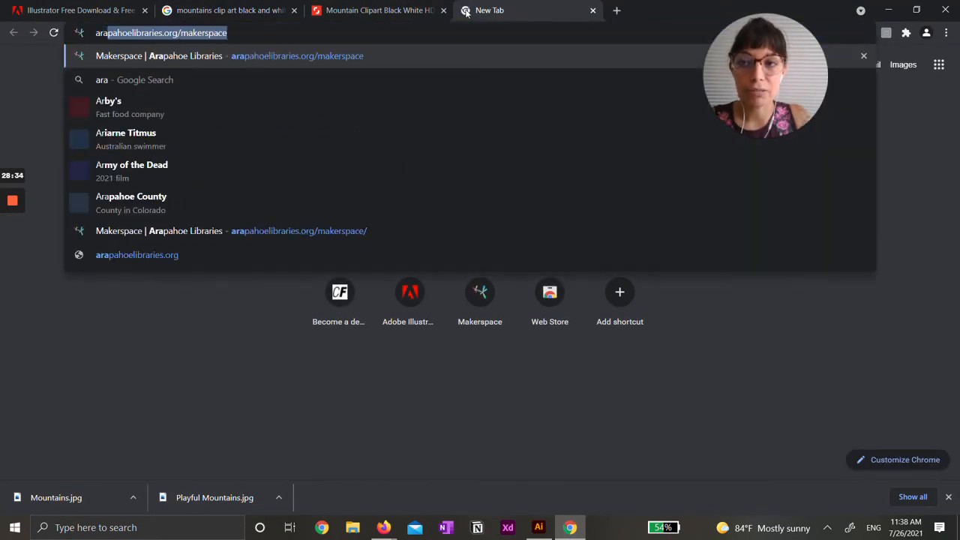
{"action": "key", "text": "Right"}
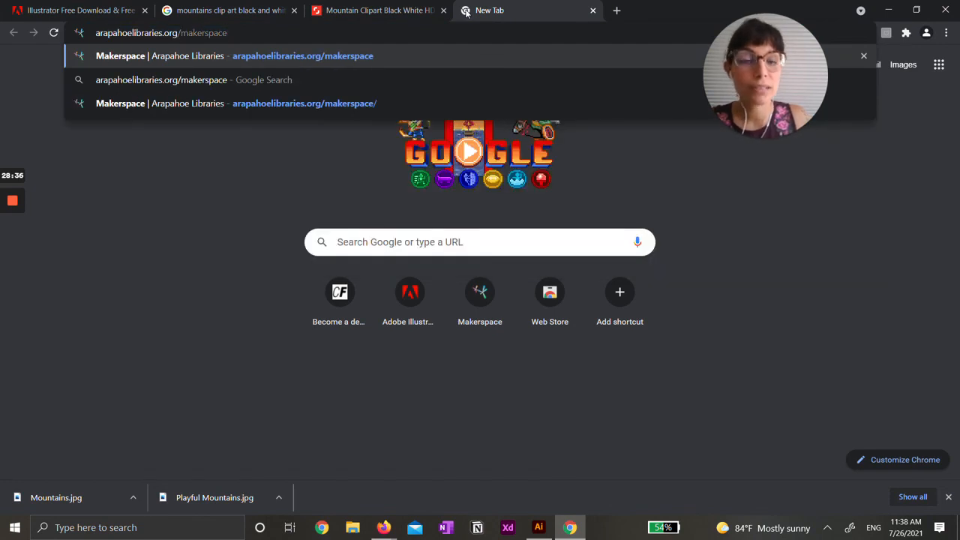
{"action": "key", "text": "Return"}
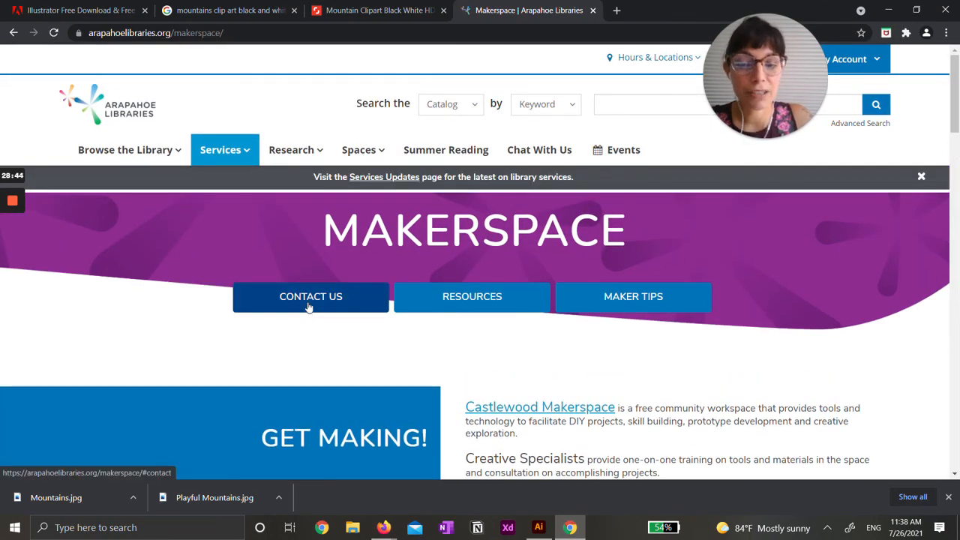
- Go to the Makerspace page's Contact Us section, expand the Ask a Question form and view its fields
{"action": "left_click", "coordinate": [307, 309]}
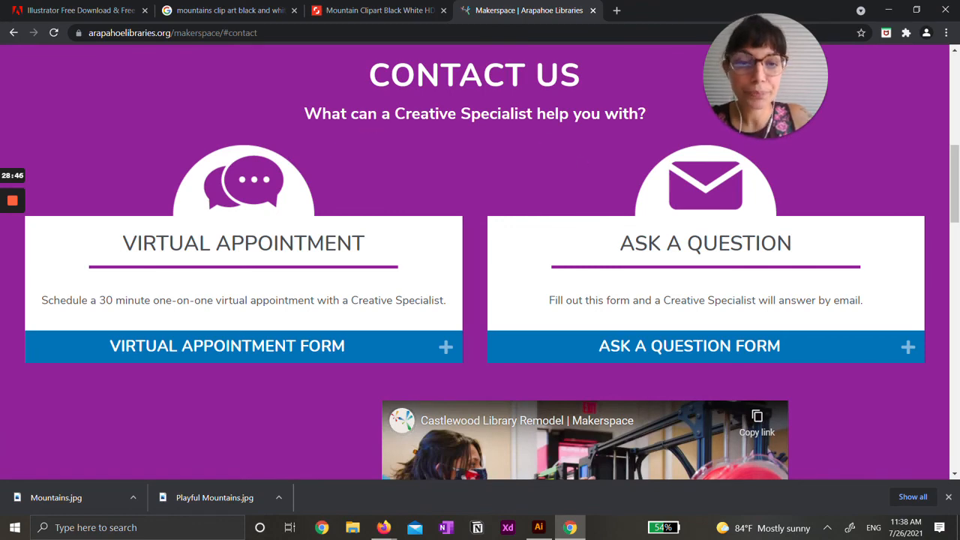
{"action": "left_click", "coordinate": [812, 346]}
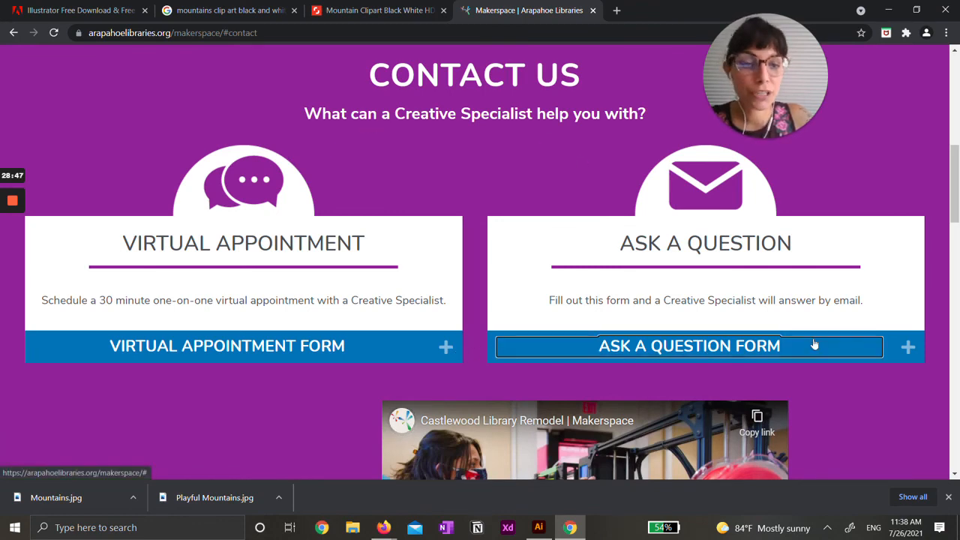
{"action": "scroll", "coordinate": [739, 330], "scroll_direction": "down", "scroll_amount": 2}
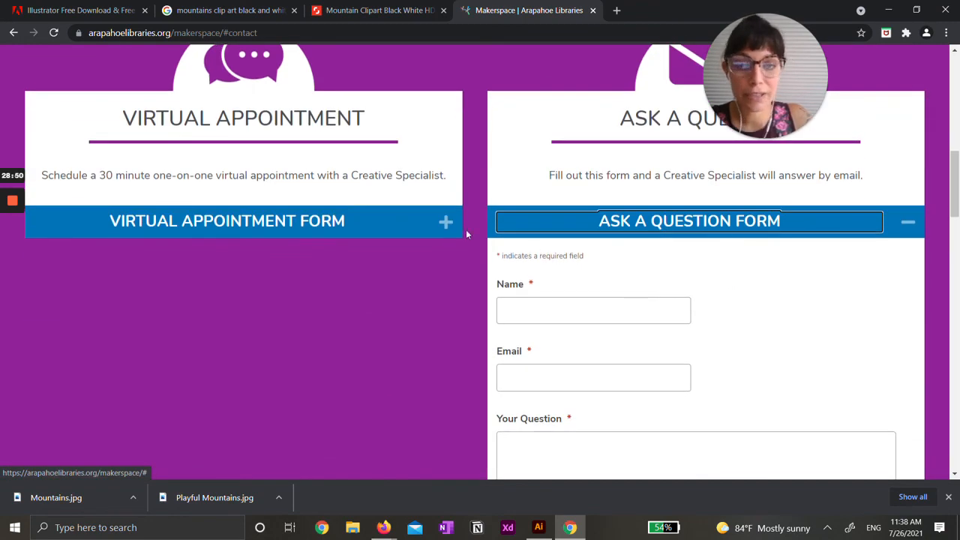
- Expand the Virtual Appointment Form and choose Design help (Adobe Illustrator, Photoshop, Inkscape, etc.) as the kind of help needed
{"action": "left_click", "coordinate": [444, 229]}
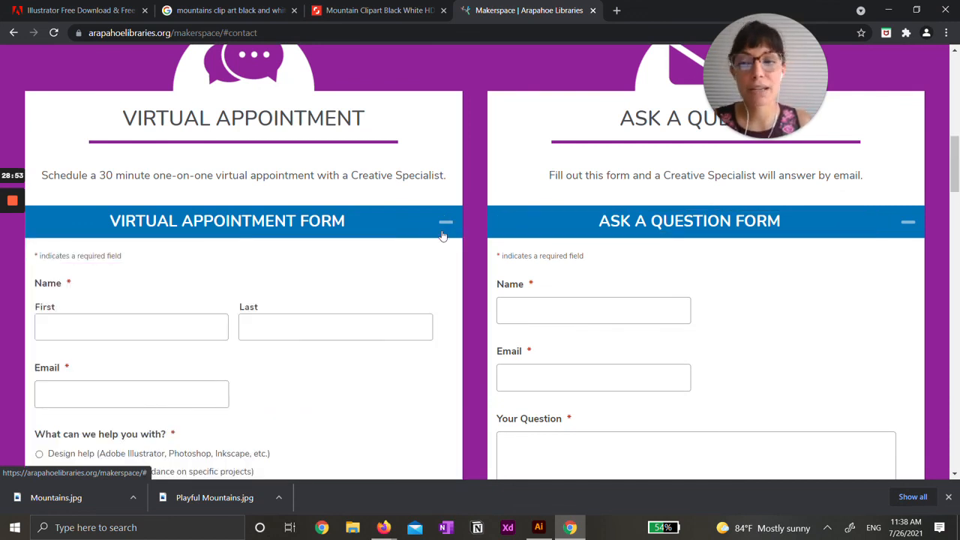
{"action": "scroll", "coordinate": [407, 262], "scroll_direction": "down", "scroll_amount": 1}
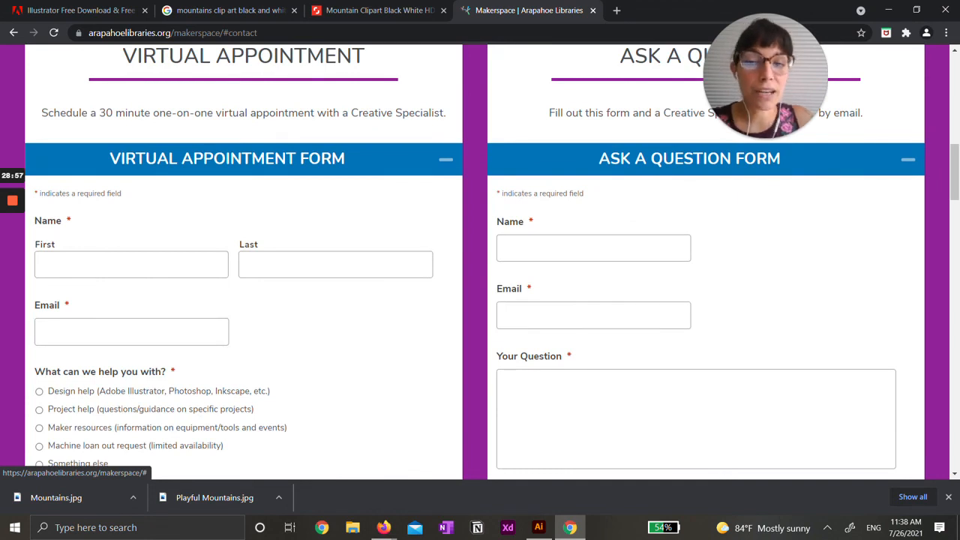
{"action": "scroll", "coordinate": [406, 260], "scroll_direction": "down", "scroll_amount": 1}
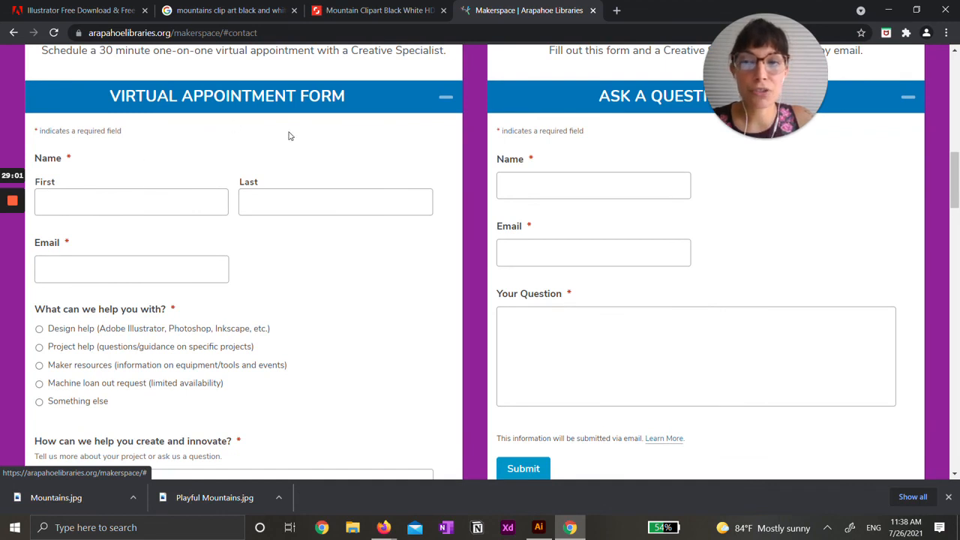
{"action": "scroll", "coordinate": [225, 268], "scroll_direction": "down", "scroll_amount": 2}
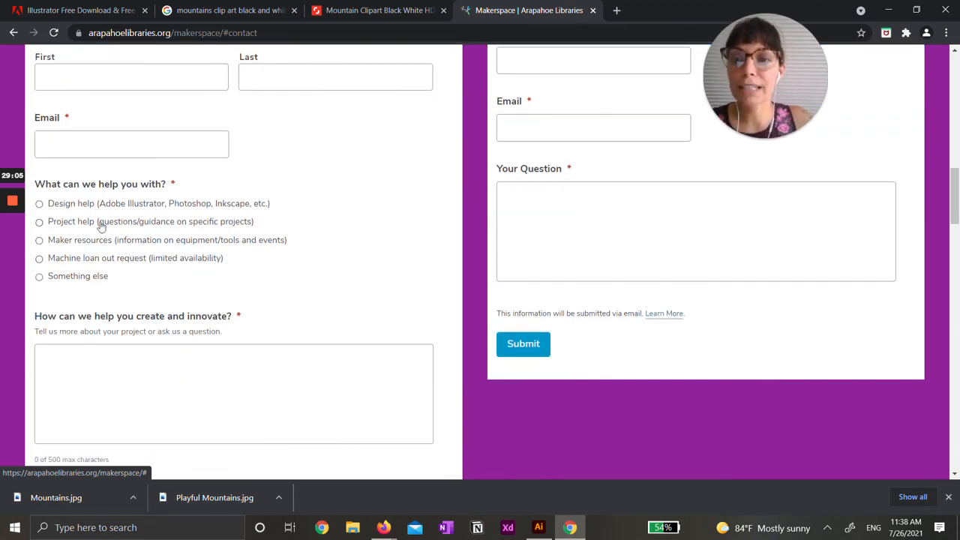
{"action": "left_click", "coordinate": [122, 210]}
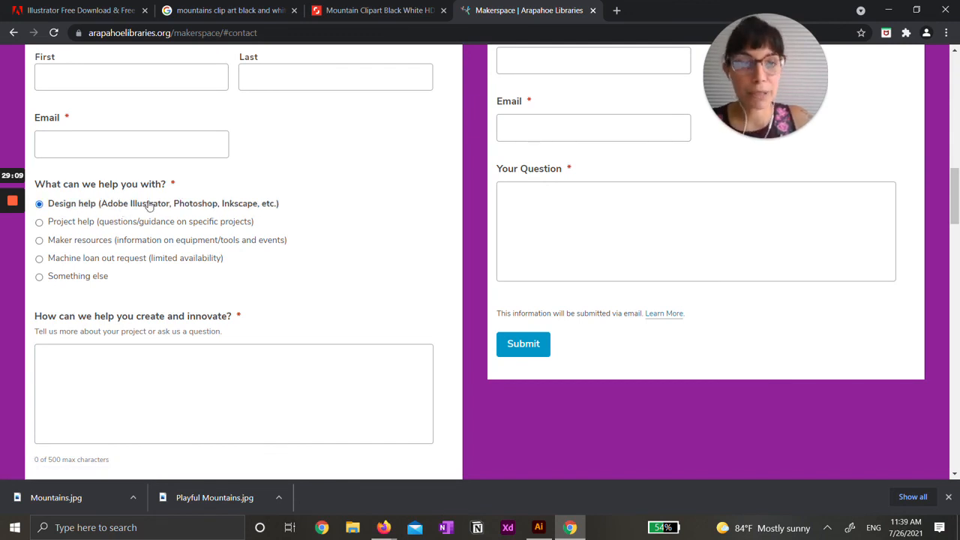
- Go through the appointment form's remaining fields for project description, three preferred dates and times, and additional information, without filling them in
{"action": "scroll", "coordinate": [149, 206], "scroll_direction": "down", "scroll_amount": 2}
{"action": "key", "text": "Tab"}
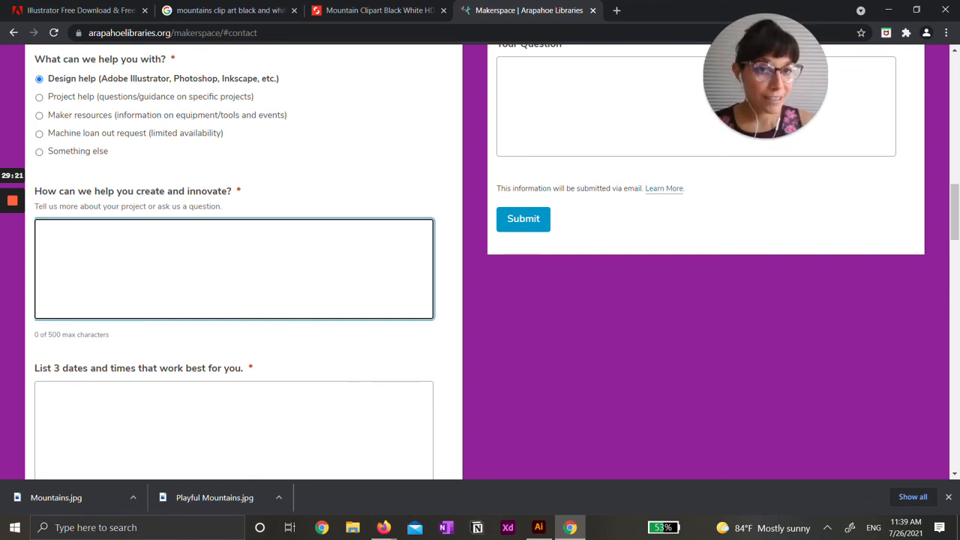
{"action": "scroll", "coordinate": [234, 306], "scroll_direction": "down", "scroll_amount": 2}
{"action": "left_click", "coordinate": [234, 306]}
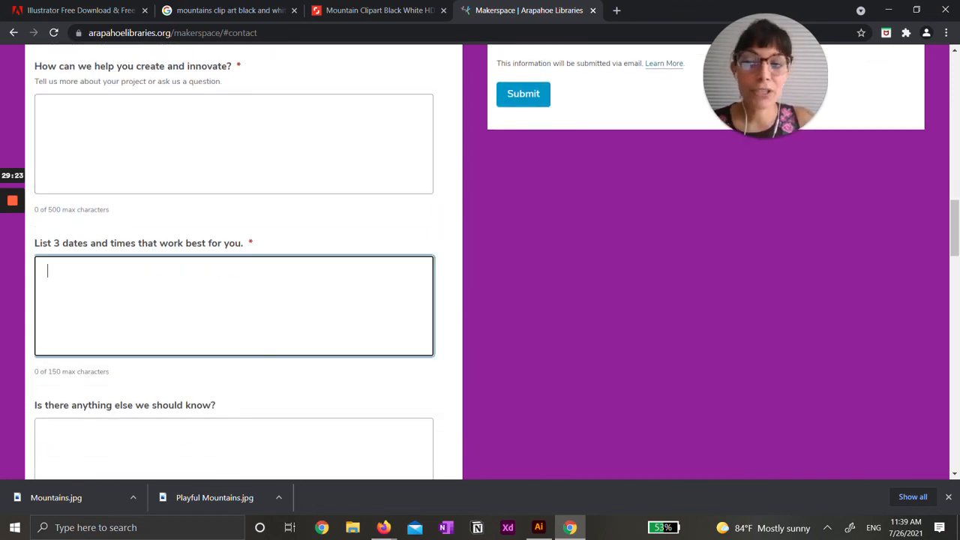
{"action": "scroll", "coordinate": [132, 321], "scroll_direction": "down", "scroll_amount": 1}
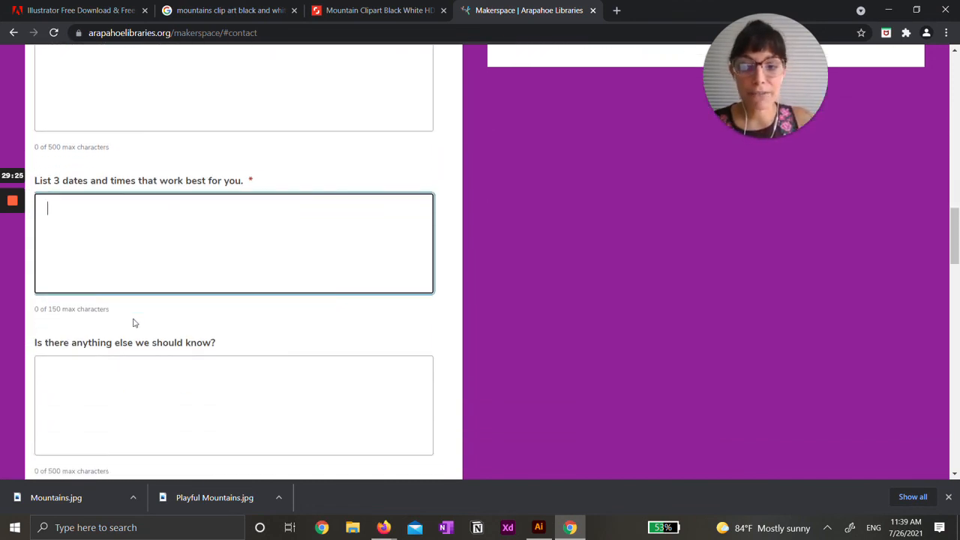
{"action": "scroll", "coordinate": [132, 321], "scroll_direction": "down", "scroll_amount": 1}
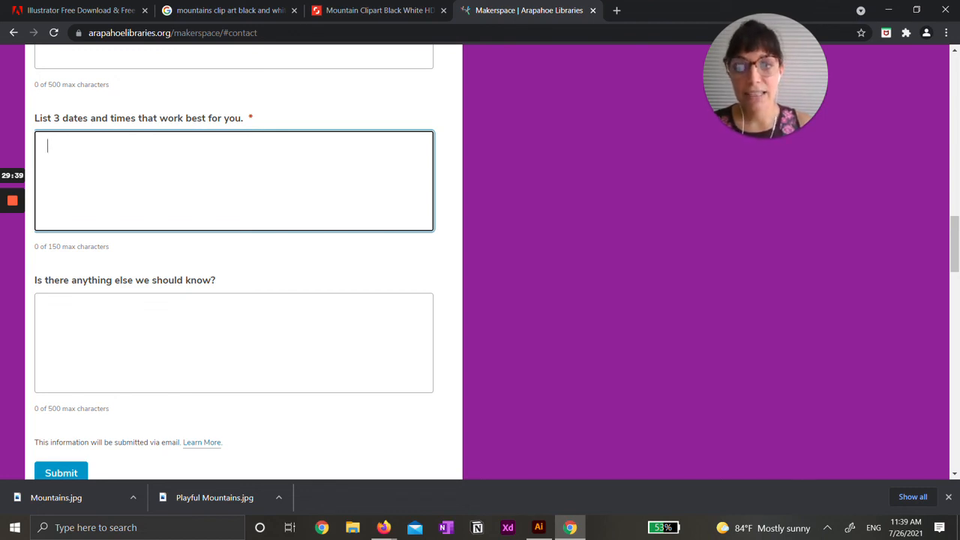
{"action": "left_click", "coordinate": [48, 307]}
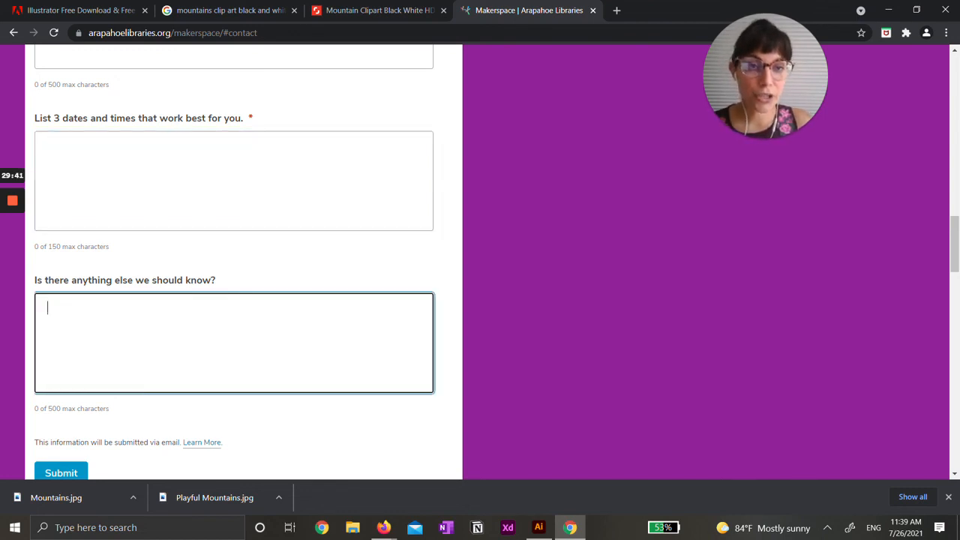
{"action": "scroll", "coordinate": [95, 363], "scroll_direction": "down", "scroll_amount": 1}
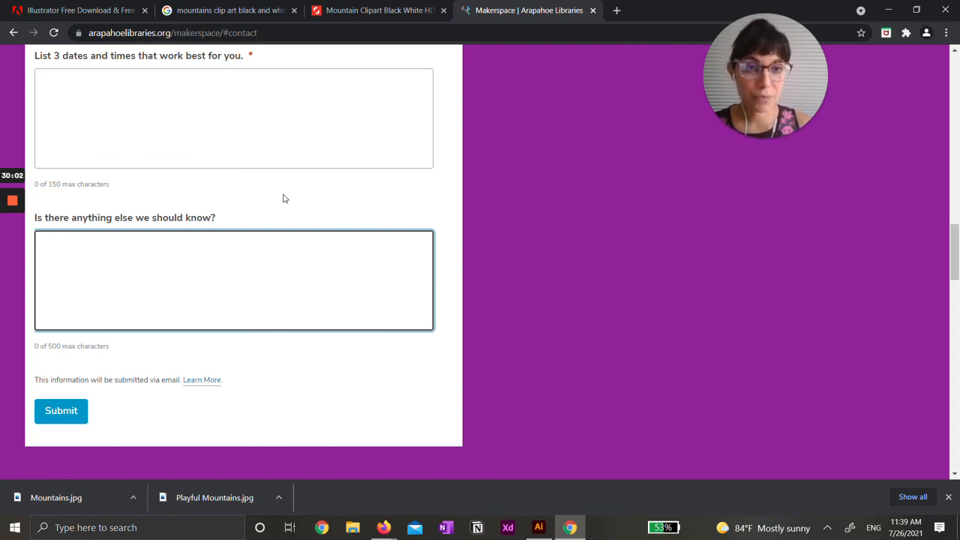
- Collapse the Virtual Appointment and Ask a Question forms and return to the Makerspace page header
{"action": "scroll", "coordinate": [283, 198], "scroll_direction": "up", "scroll_amount": 10}
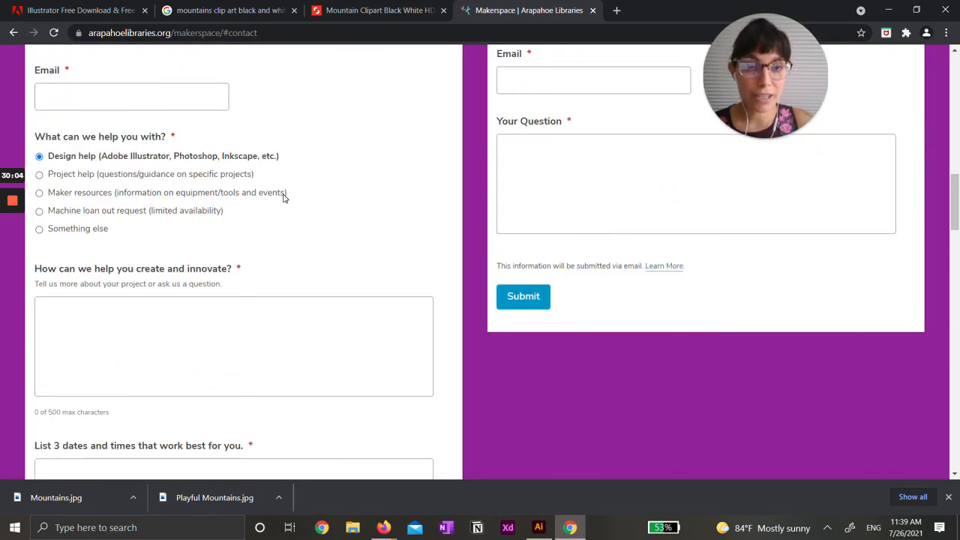
{"action": "scroll", "coordinate": [284, 198], "scroll_direction": "up", "scroll_amount": 1}
{"action": "left_click", "coordinate": [446, 283]}
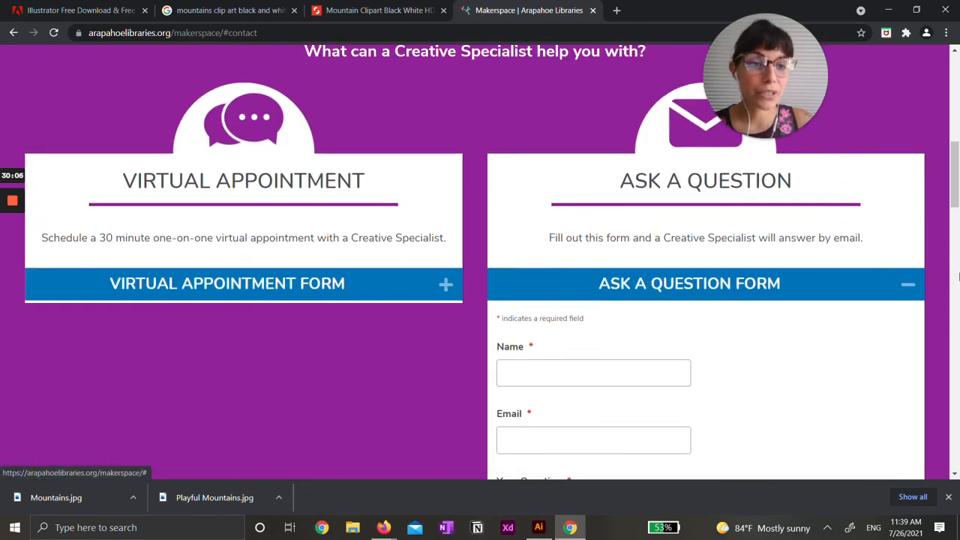
{"action": "left_click", "coordinate": [907, 284]}
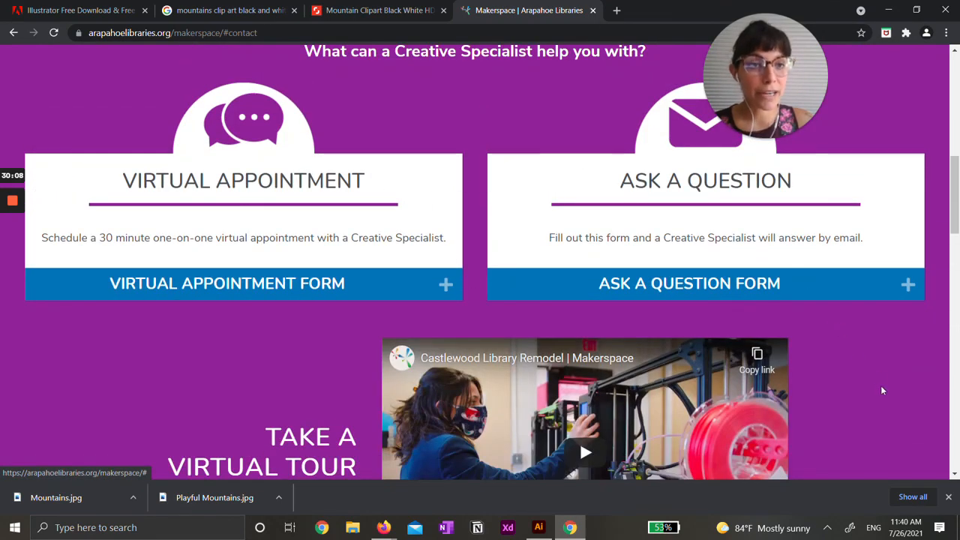
{"action": "scroll", "coordinate": [882, 391], "scroll_direction": "up", "scroll_amount": 2}
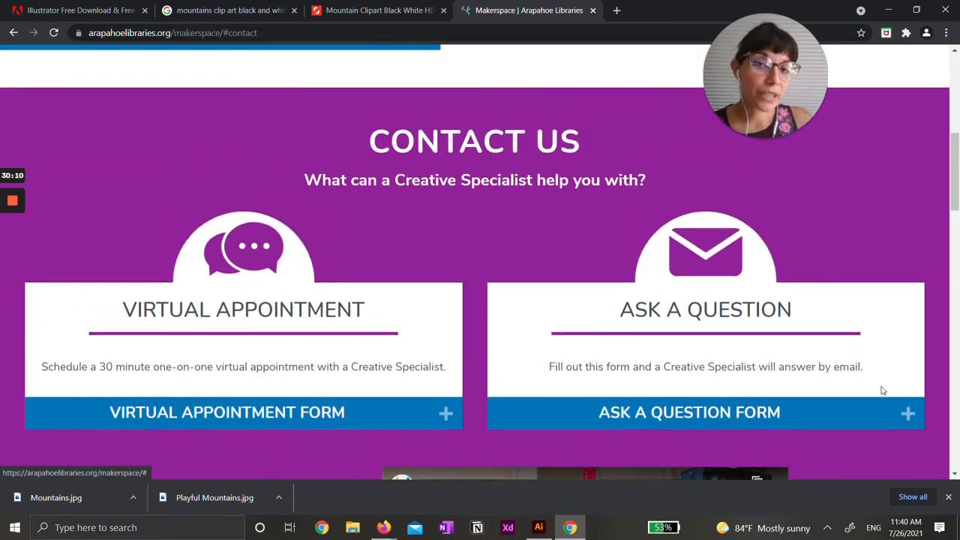
{"action": "scroll", "coordinate": [883, 390], "scroll_direction": "up", "scroll_amount": 6}
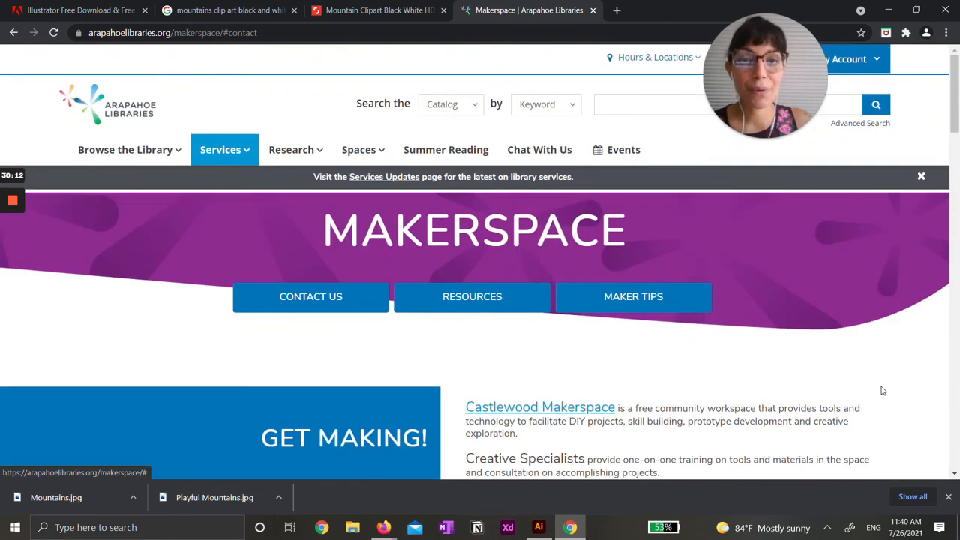